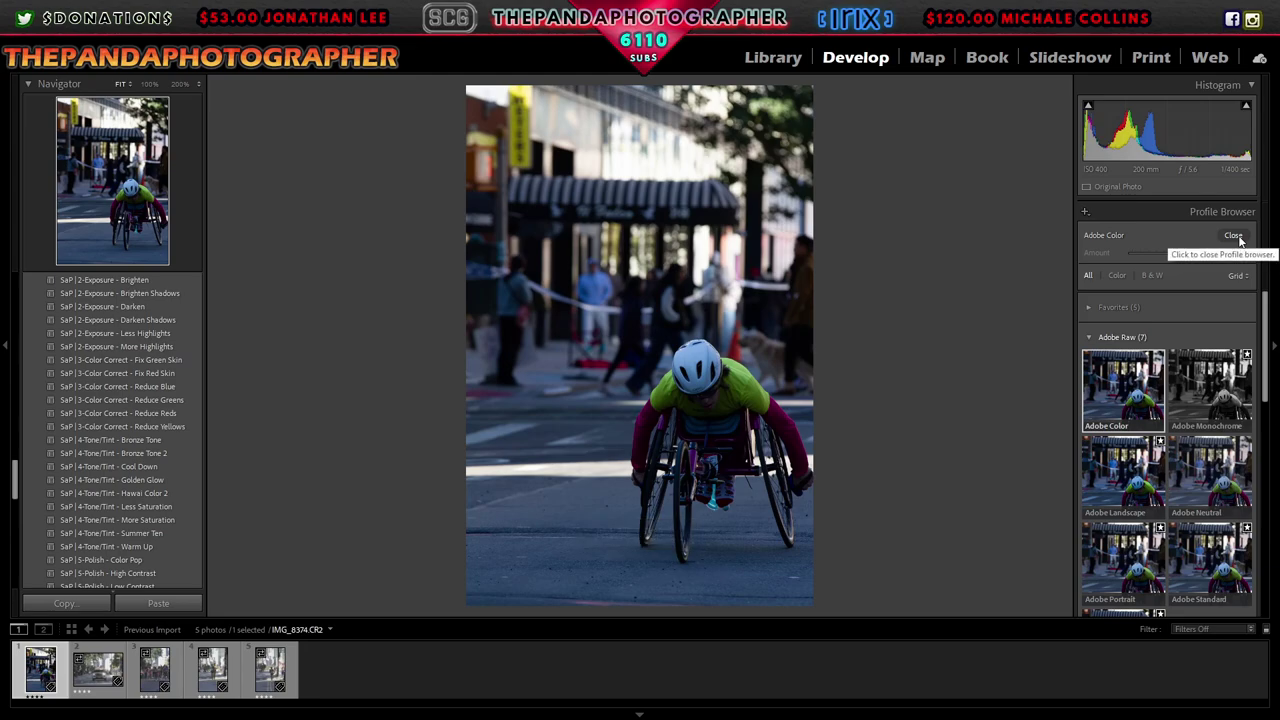
Step: Set the white balance to Shade, trying Daylight first, to warm the photo
{"action": "left_click", "coordinate": [1234, 236]}
{"action": "left_click", "coordinate": [1214, 301]}
{"action": "left_click", "coordinate": [1184, 347]}
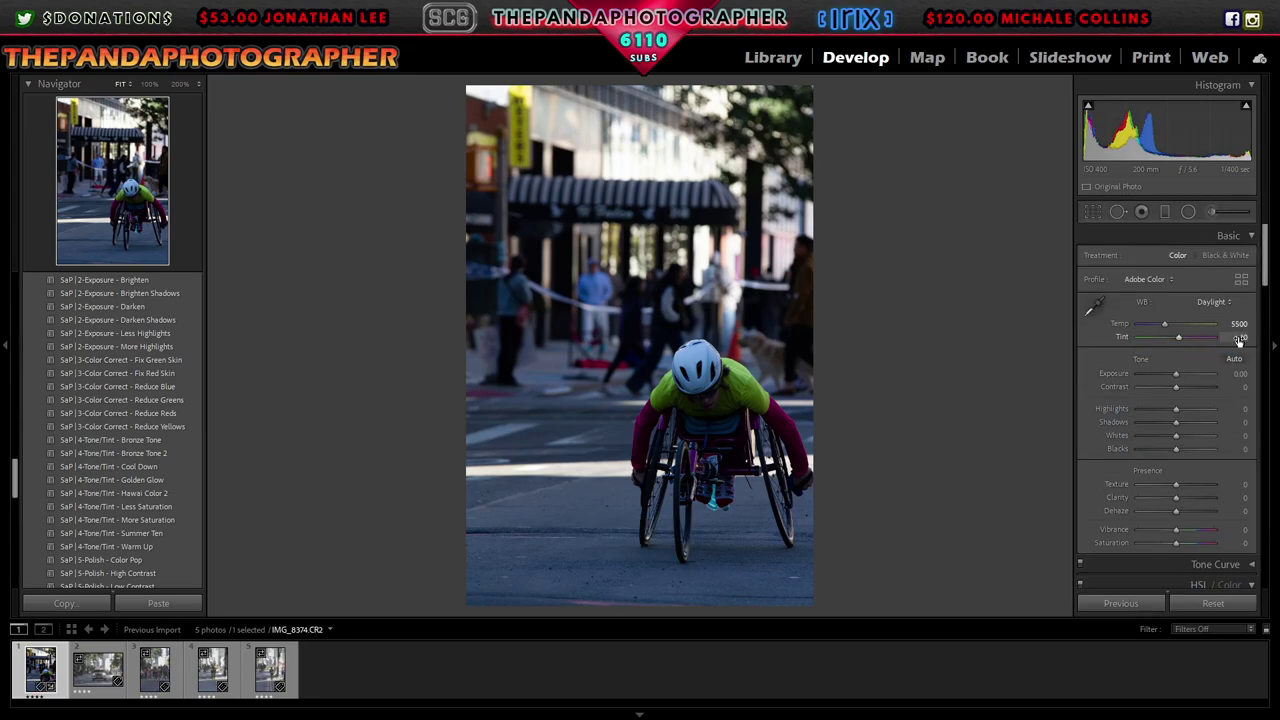
{"action": "left_click", "coordinate": [1212, 301]}
{"action": "left_click", "coordinate": [1180, 373]}
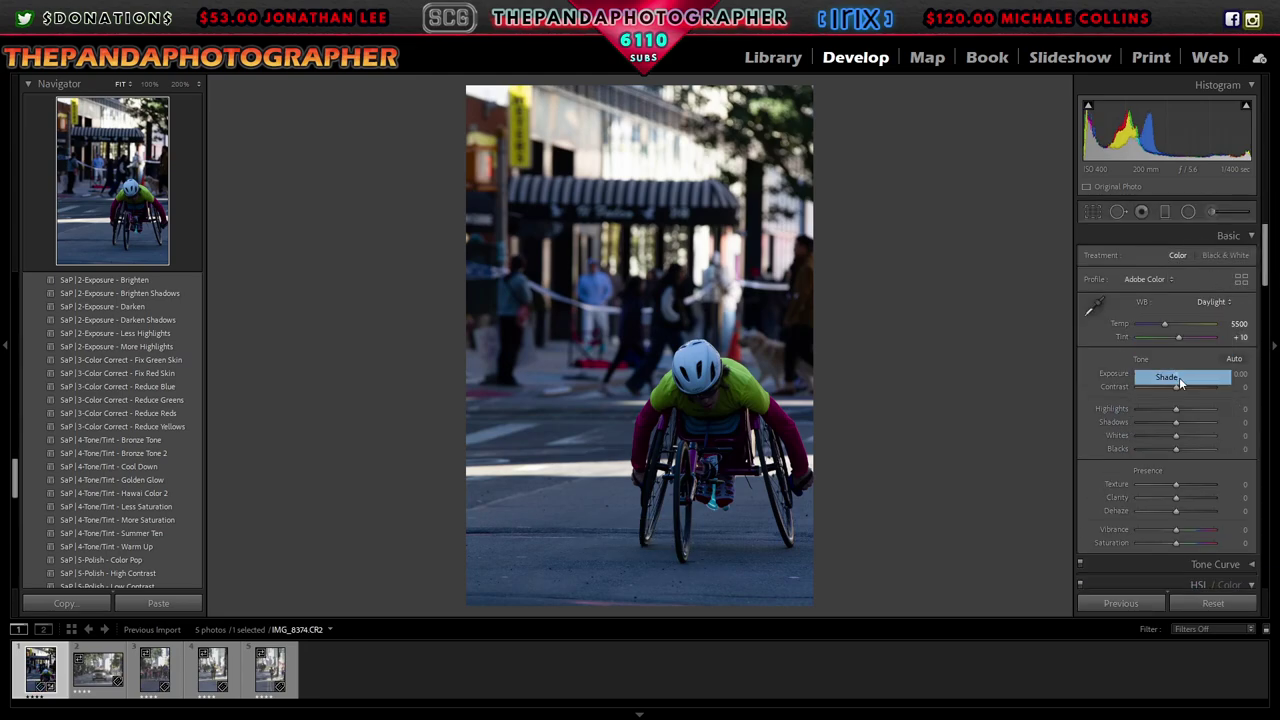
Step: Apply the Adobe Standard profile and zoom to 200% on the rider's face
{"action": "left_click", "coordinate": [1241, 279]}
{"action": "left_click", "coordinate": [1210, 418]}
{"action": "left_click", "coordinate": [1236, 235]}
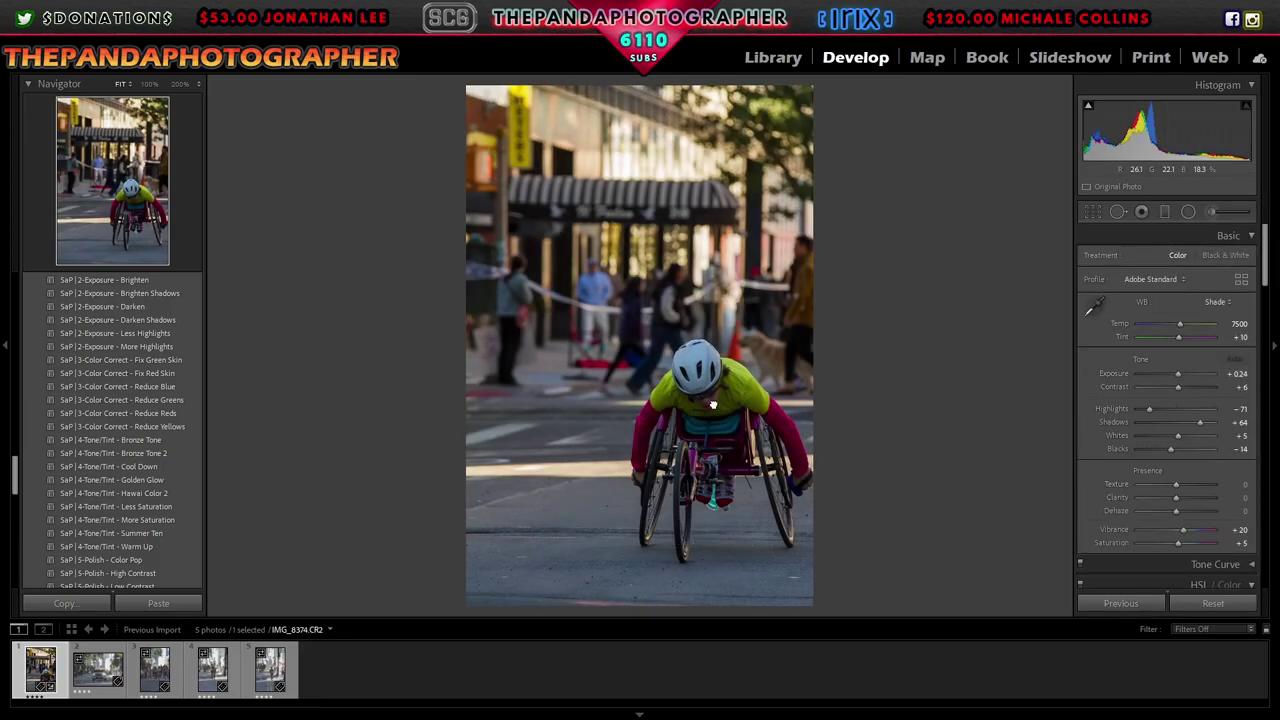
{"action": "left_click", "coordinate": [712, 404]}
Step: Apply the Brighten Shadows preset, set Contrast to -28, then apply Fix Red Skin
{"action": "left_click", "coordinate": [628, 392]}
{"action": "scroll", "coordinate": [1122, 372], "scroll_direction": "down", "scroll_amount": 2}
{"action": "scroll", "coordinate": [130, 404], "scroll_direction": "up", "scroll_amount": 2}
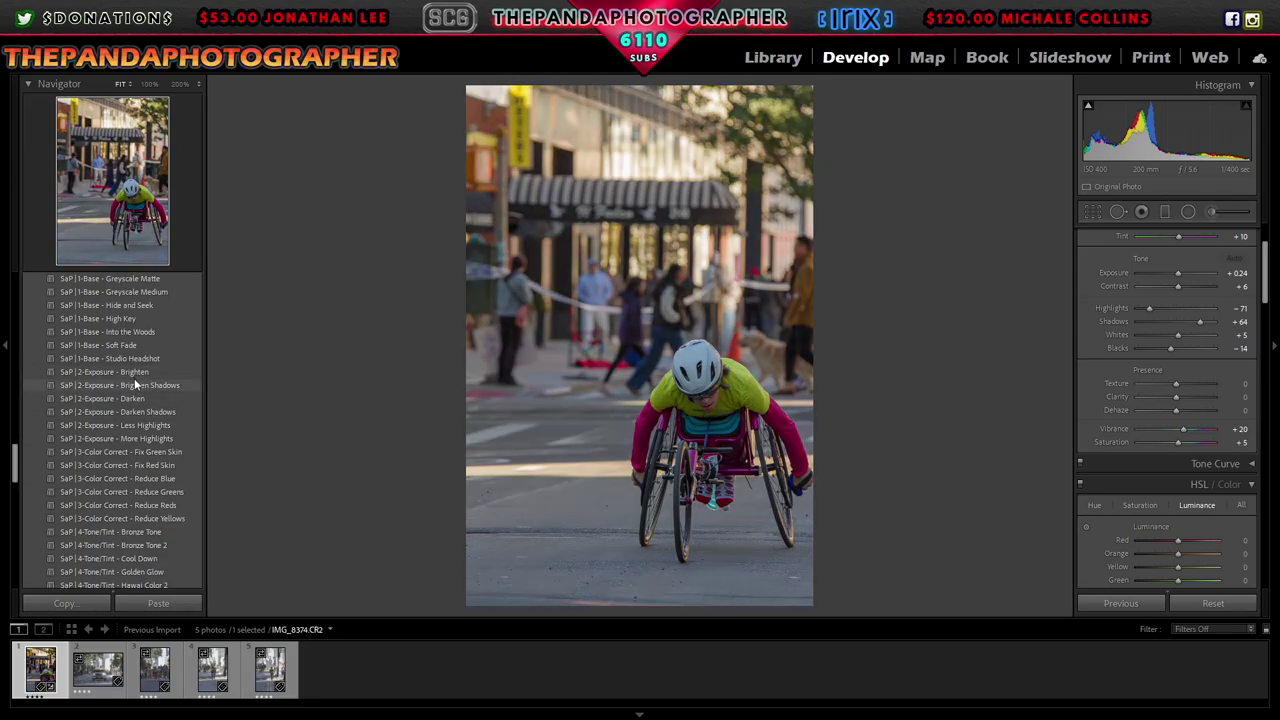
{"action": "left_click", "coordinate": [135, 385]}
{"action": "left_click", "coordinate": [706, 366]}
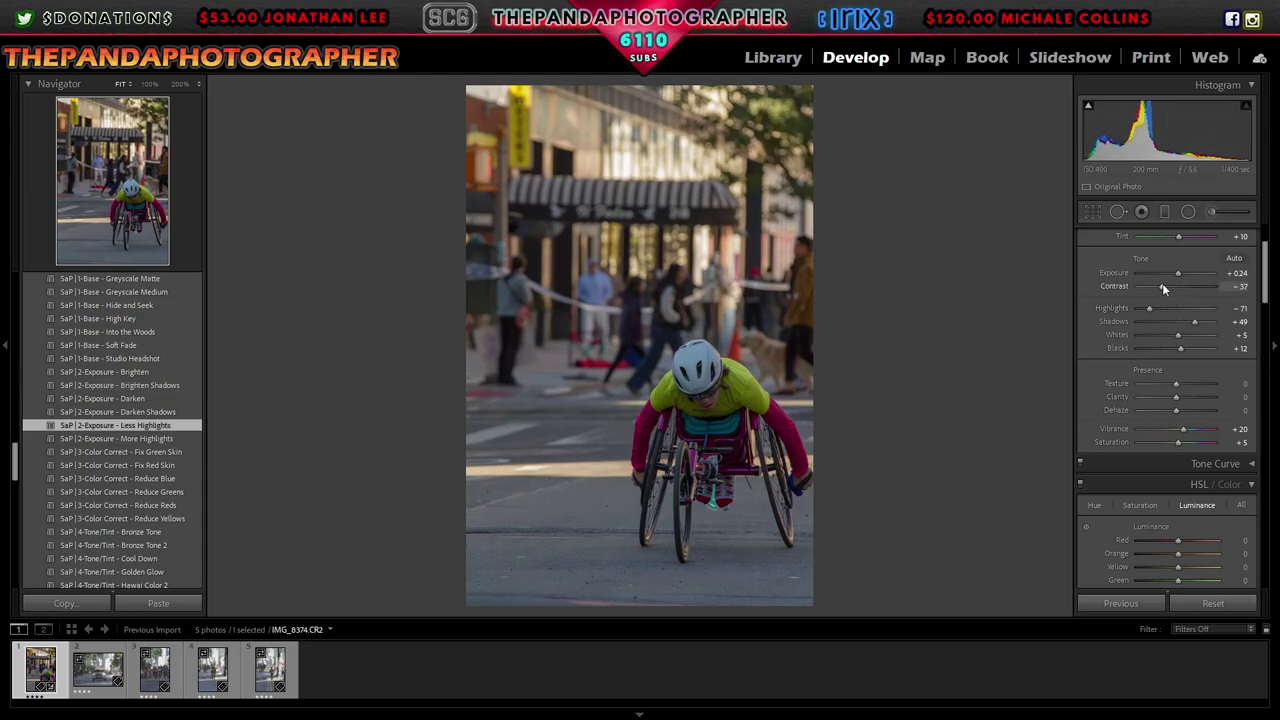
{"action": "left_click_drag", "start_coordinate": [1162, 286], "coordinate": [1166, 286]}
{"action": "left_click", "coordinate": [700, 386]}
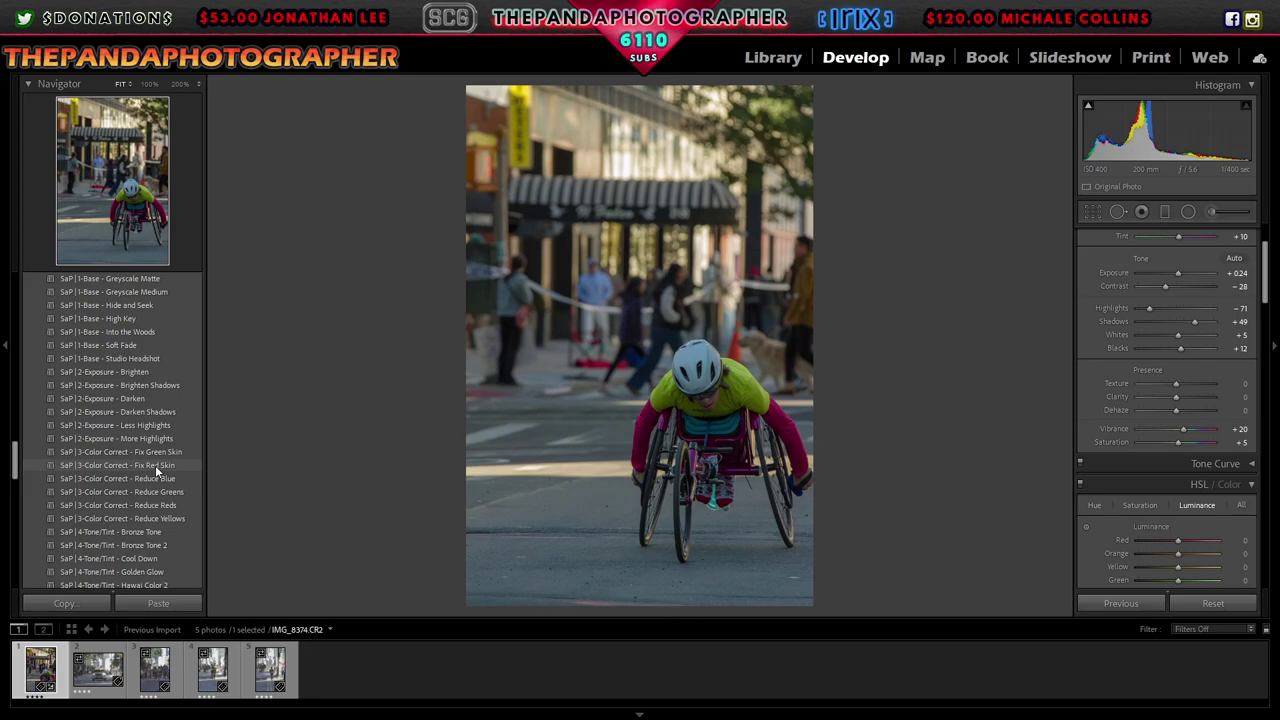
{"action": "left_click", "coordinate": [155, 465]}
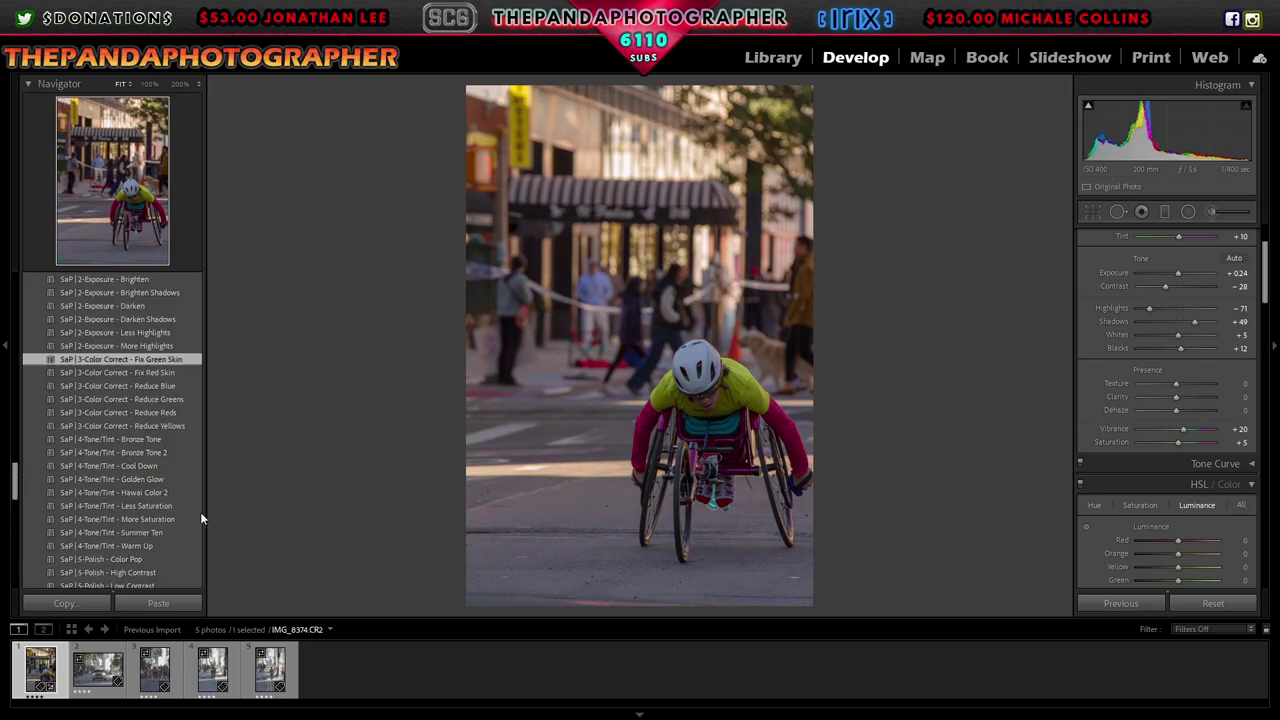
Step: Apply the Sharpen, 3.2 Reduce Airglow and 5.1 Sharpen and Noise Reduction presets
{"action": "scroll", "coordinate": [141, 388], "scroll_direction": "down", "scroll_amount": 5}
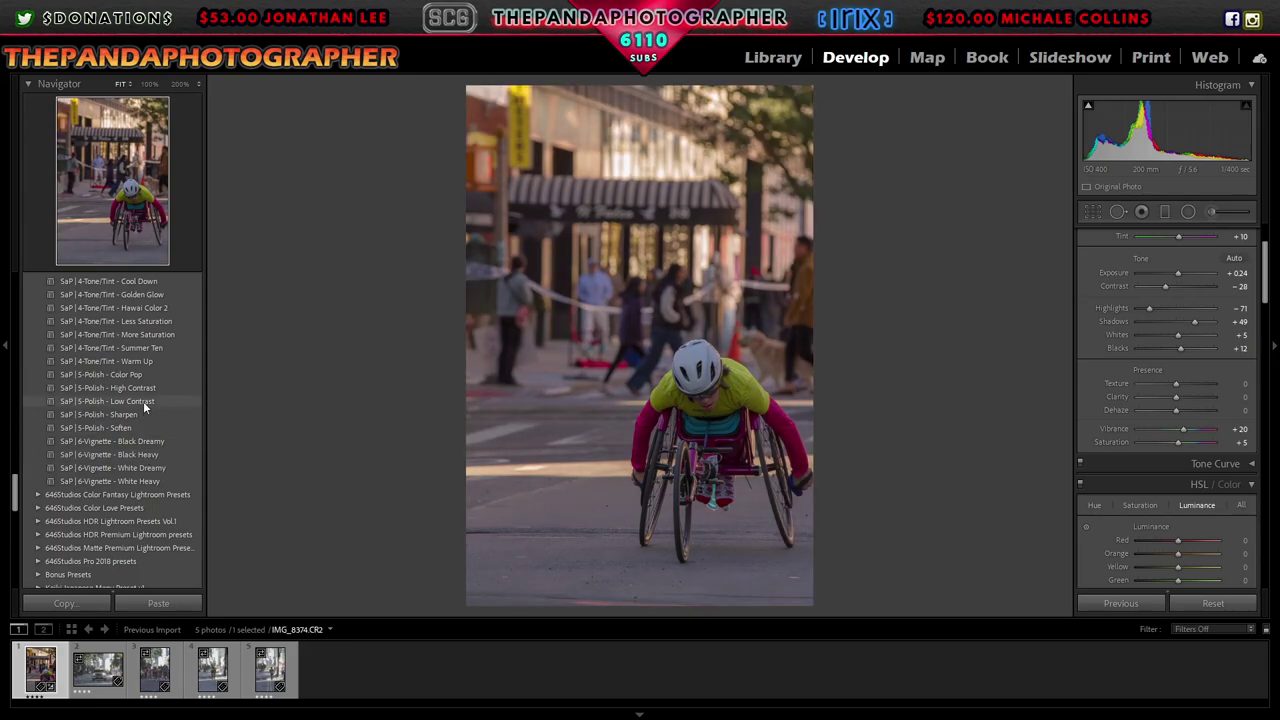
{"action": "left_click", "coordinate": [123, 413]}
{"action": "scroll", "coordinate": [156, 467], "scroll_direction": "down", "scroll_amount": 10}
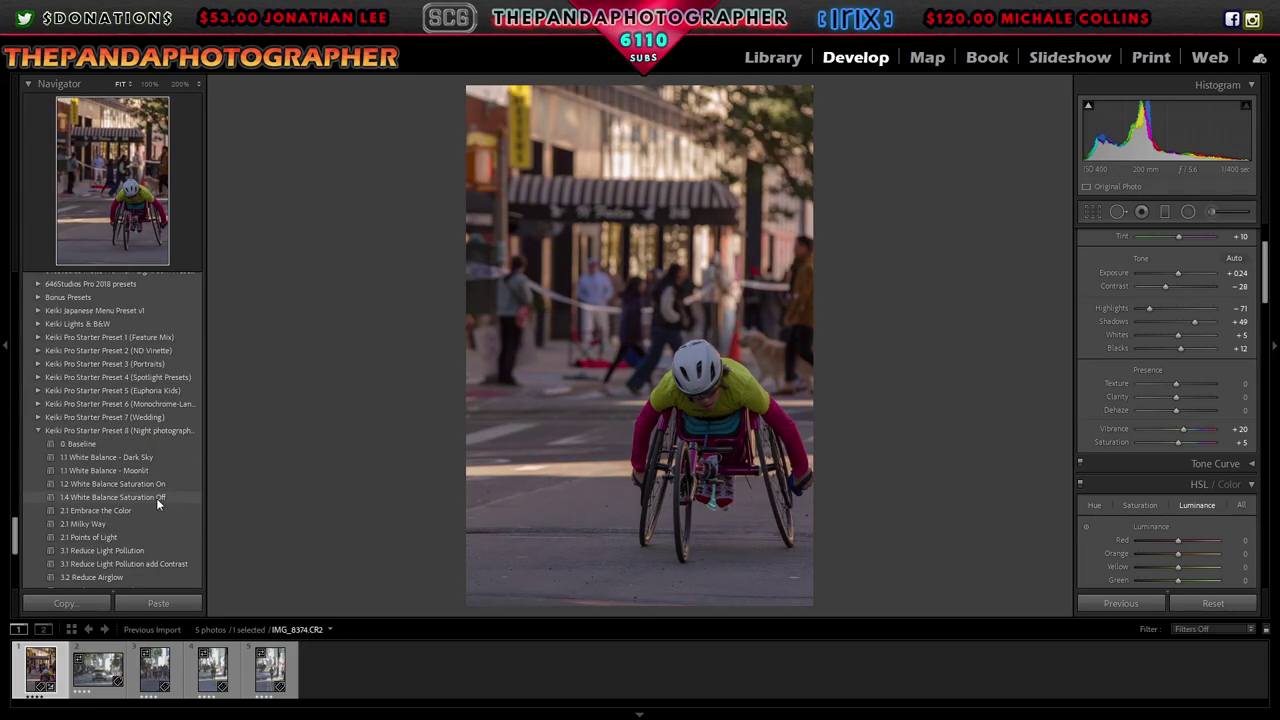
{"action": "scroll", "coordinate": [156, 498], "scroll_direction": "down", "scroll_amount": 3}
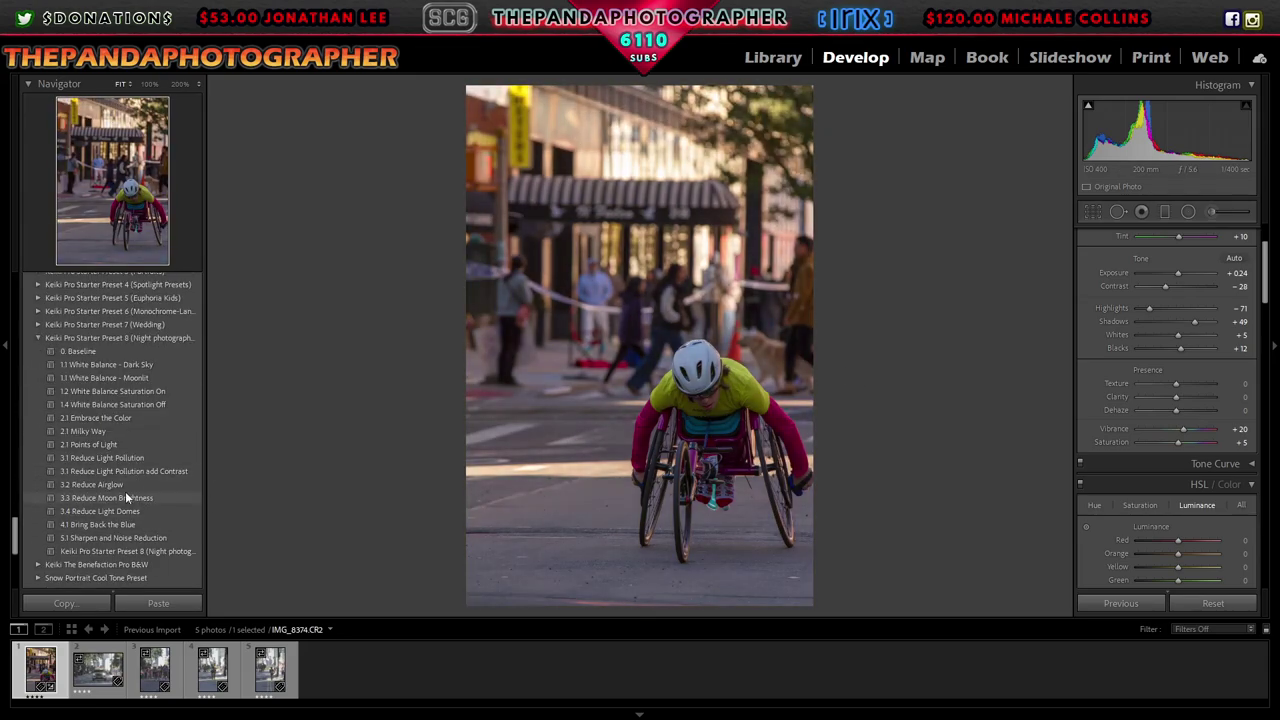
{"action": "left_click", "coordinate": [125, 482]}
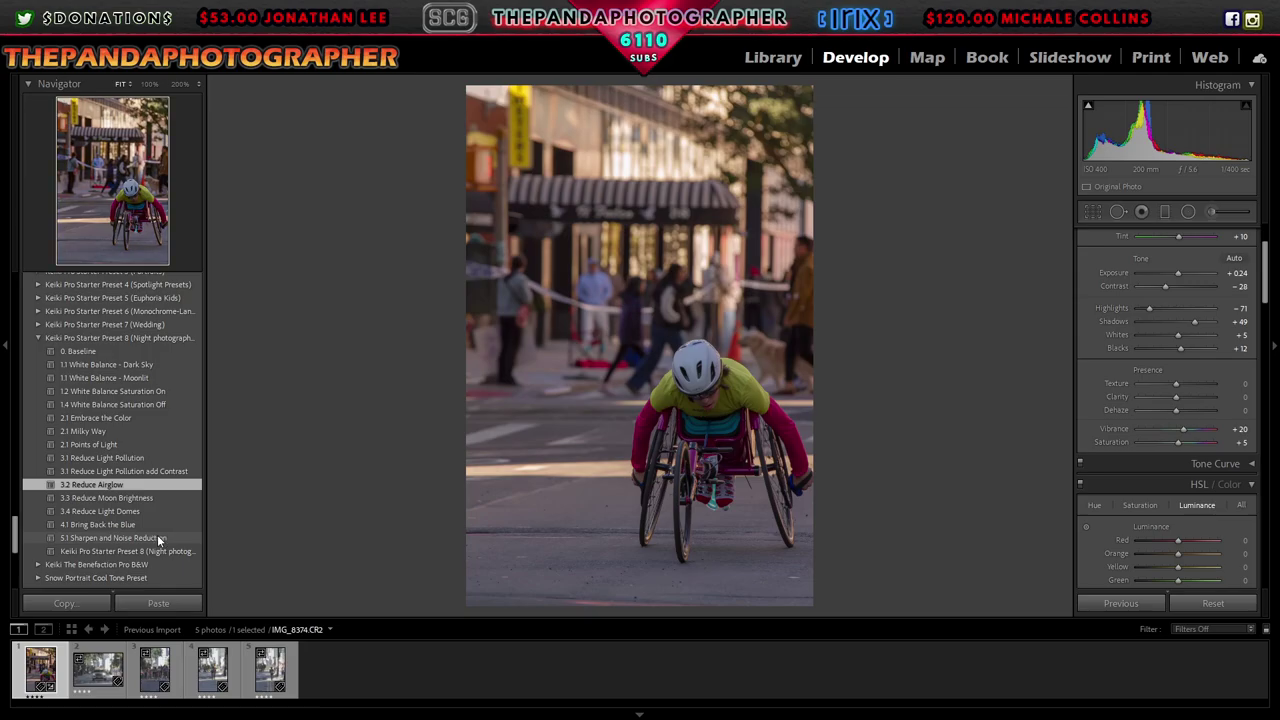
{"action": "left_click", "coordinate": [160, 539]}
{"action": "left_click", "coordinate": [697, 366]}
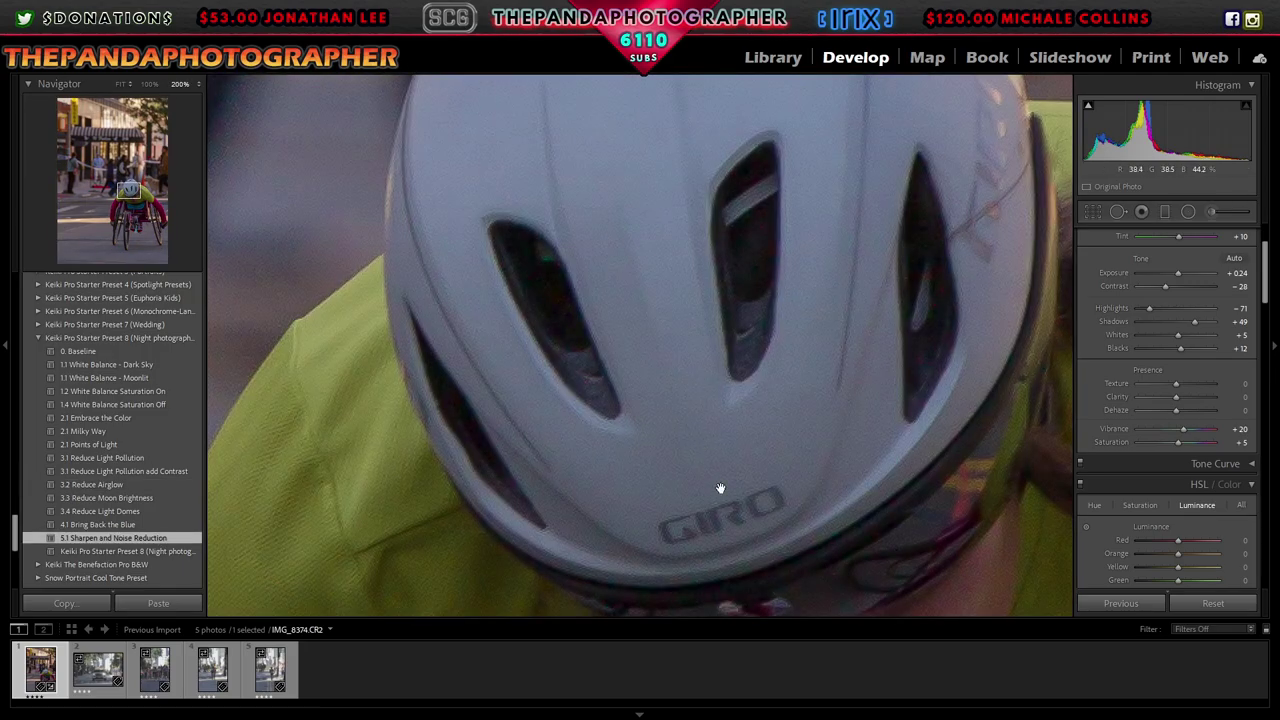
Step: Raise Clarity to +7, checking the helmet at 200%
{"action": "left_click", "coordinate": [720, 488]}
{"action": "left_click", "coordinate": [740, 406]}
{"action": "left_click", "coordinate": [365, 305]}
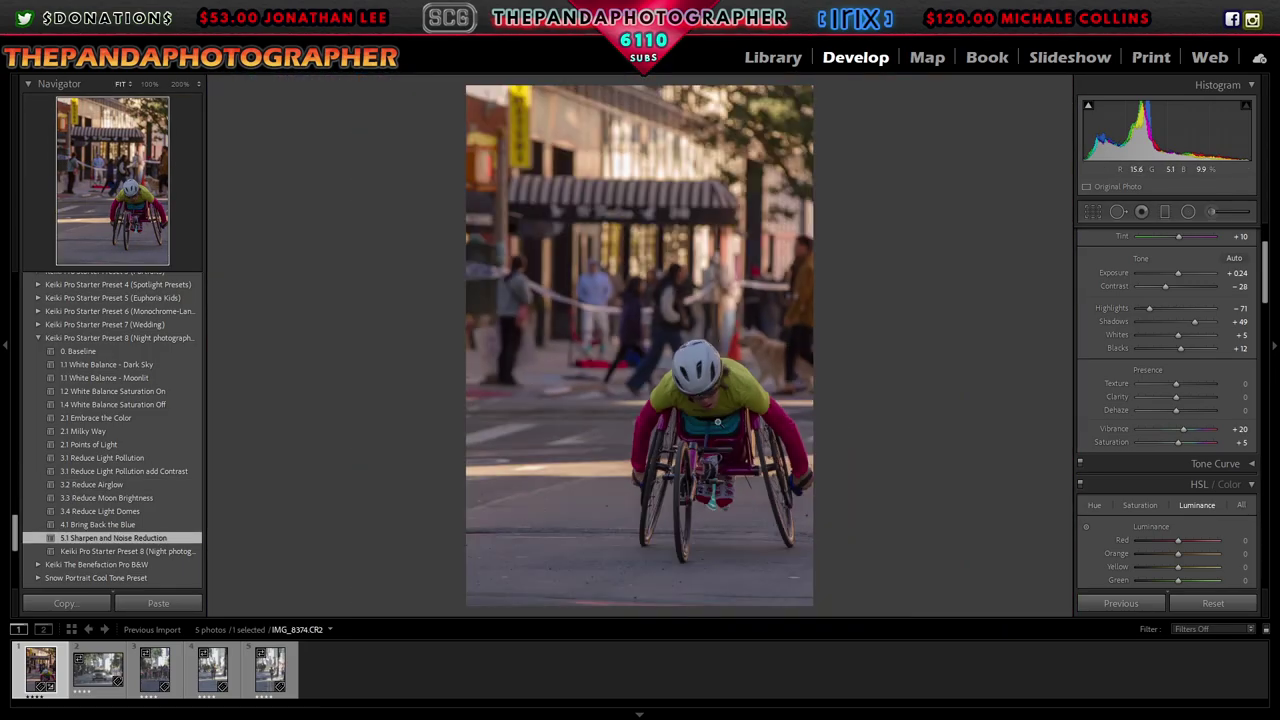
{"action": "left_click", "coordinate": [701, 386]}
{"action": "left_click", "coordinate": [701, 386]}
{"action": "scroll", "coordinate": [1185, 421], "scroll_direction": "up", "scroll_amount": 1}
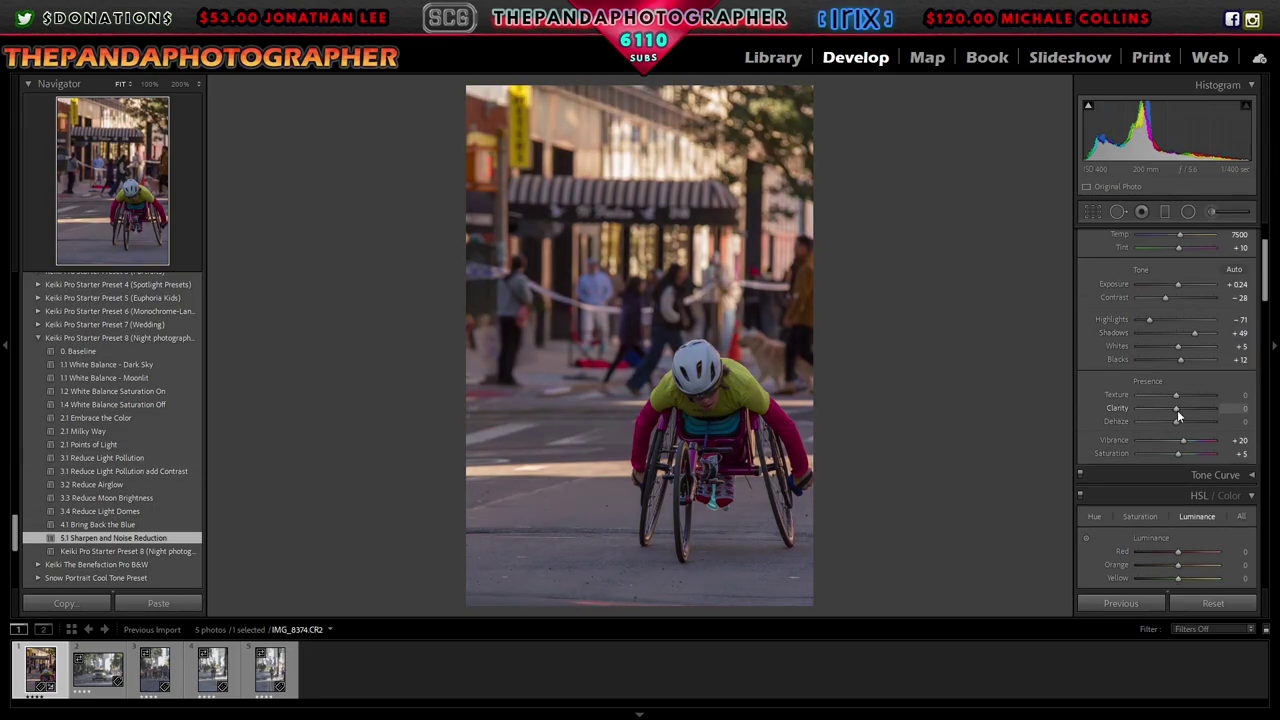
{"action": "left_click_drag", "start_coordinate": [1177, 409], "coordinate": [1178, 411]}
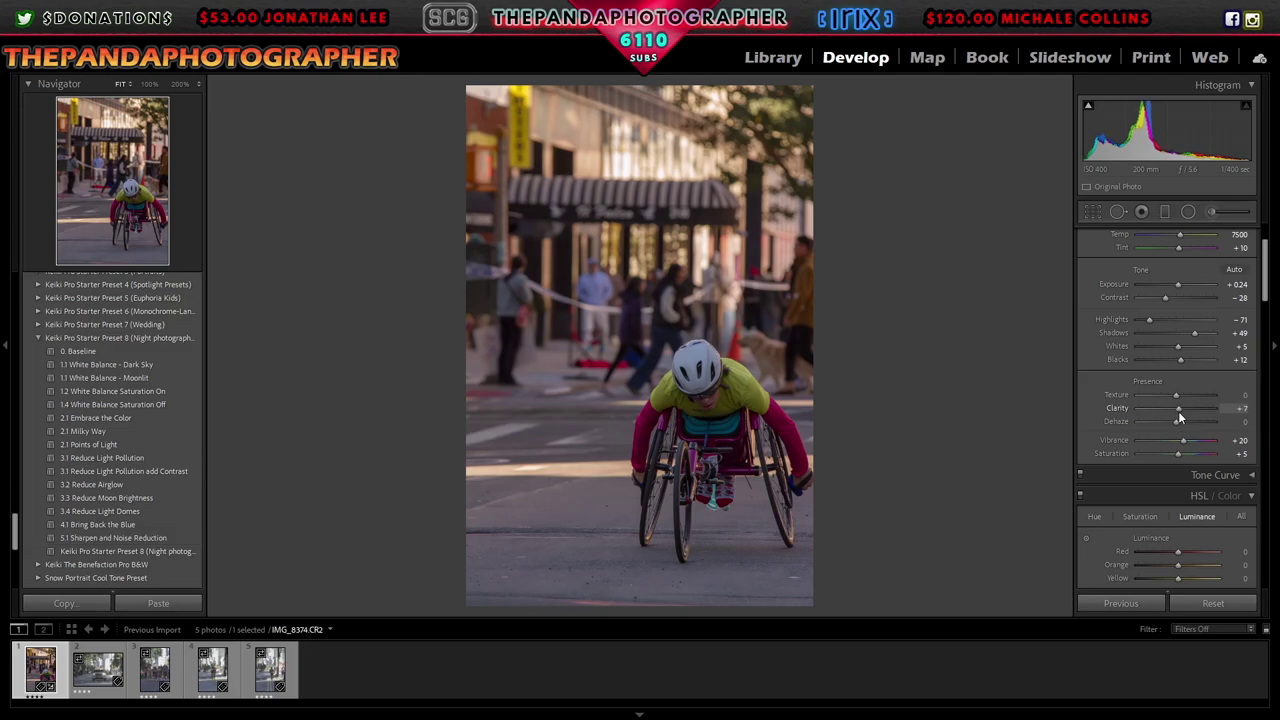
{"action": "left_click", "coordinate": [689, 374]}
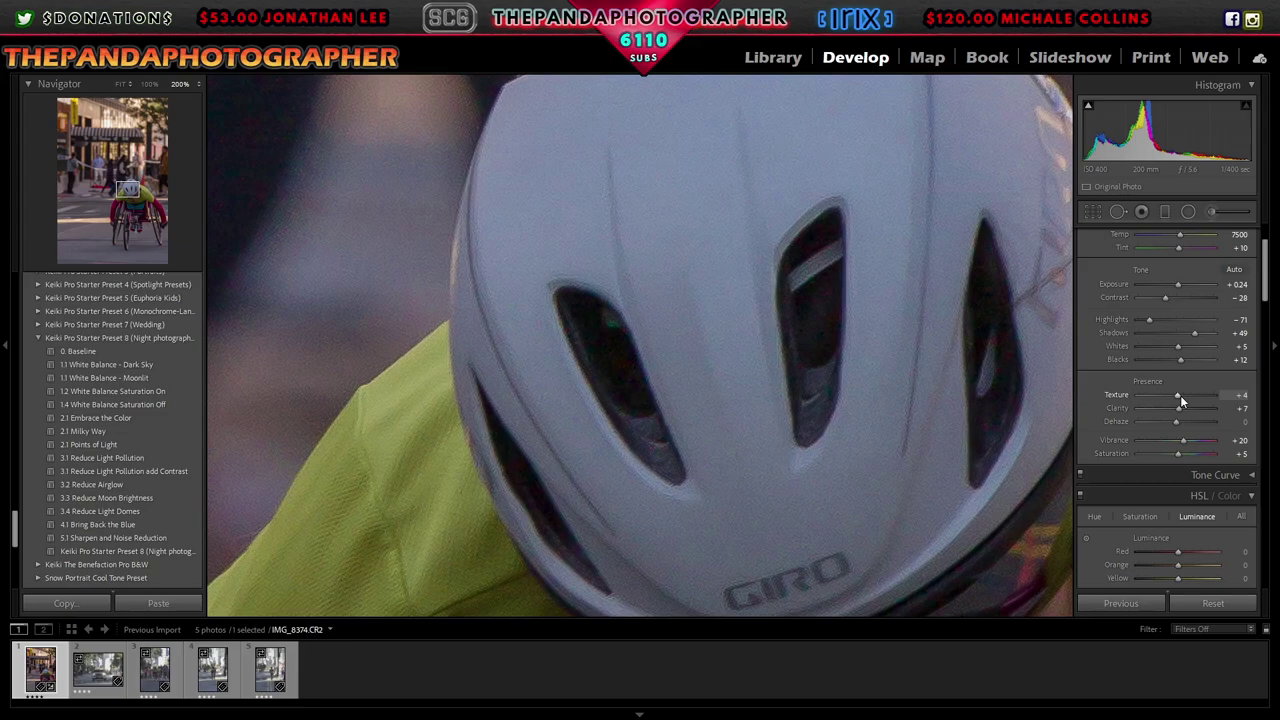
Step: Lower Texture to -2 and enable Remove Chromatic Aberration in Lens Corrections
{"action": "left_click_drag", "start_coordinate": [1180, 395], "coordinate": [1167, 399]}
{"action": "left_click", "coordinate": [783, 400]}
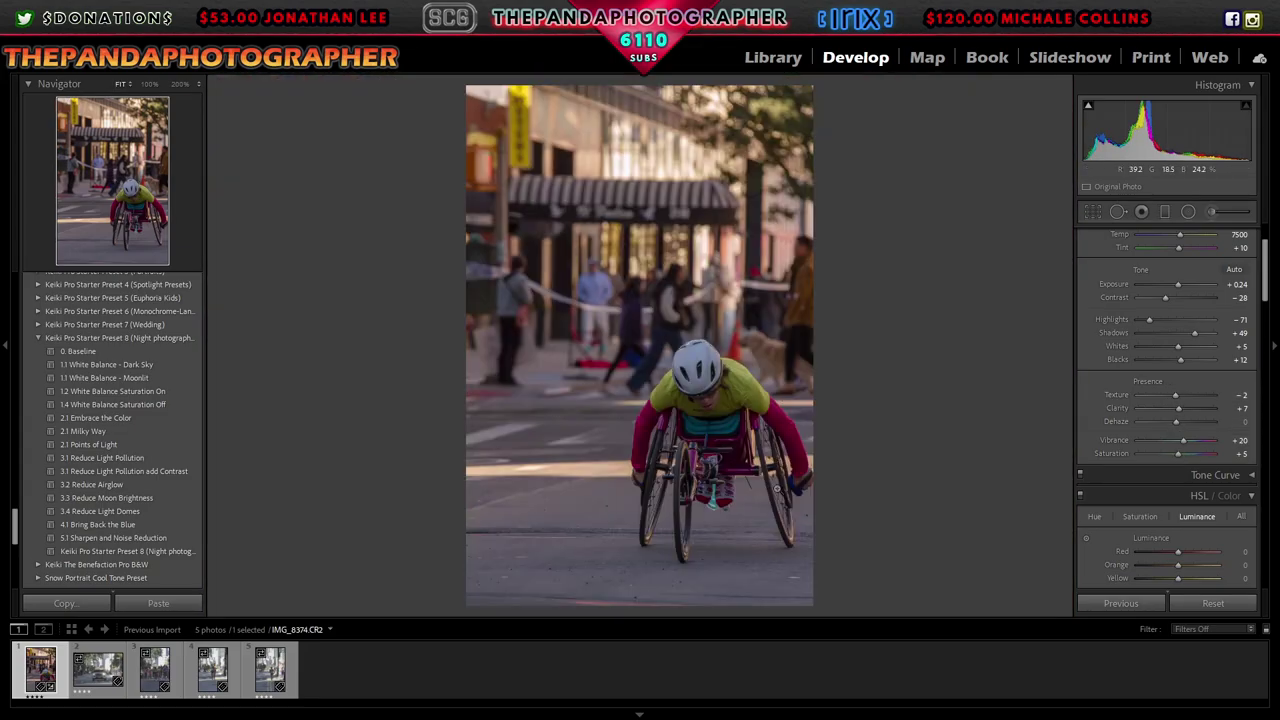
{"action": "left_click_drag", "start_coordinate": [1265, 247], "coordinate": [1265, 477]}
{"action": "left_click", "coordinate": [1089, 416]}
Step: Straighten by -1.10°, then send a copy with Lightroom adjustments to Color Efex Pro 4
{"action": "key", "text": "r"}
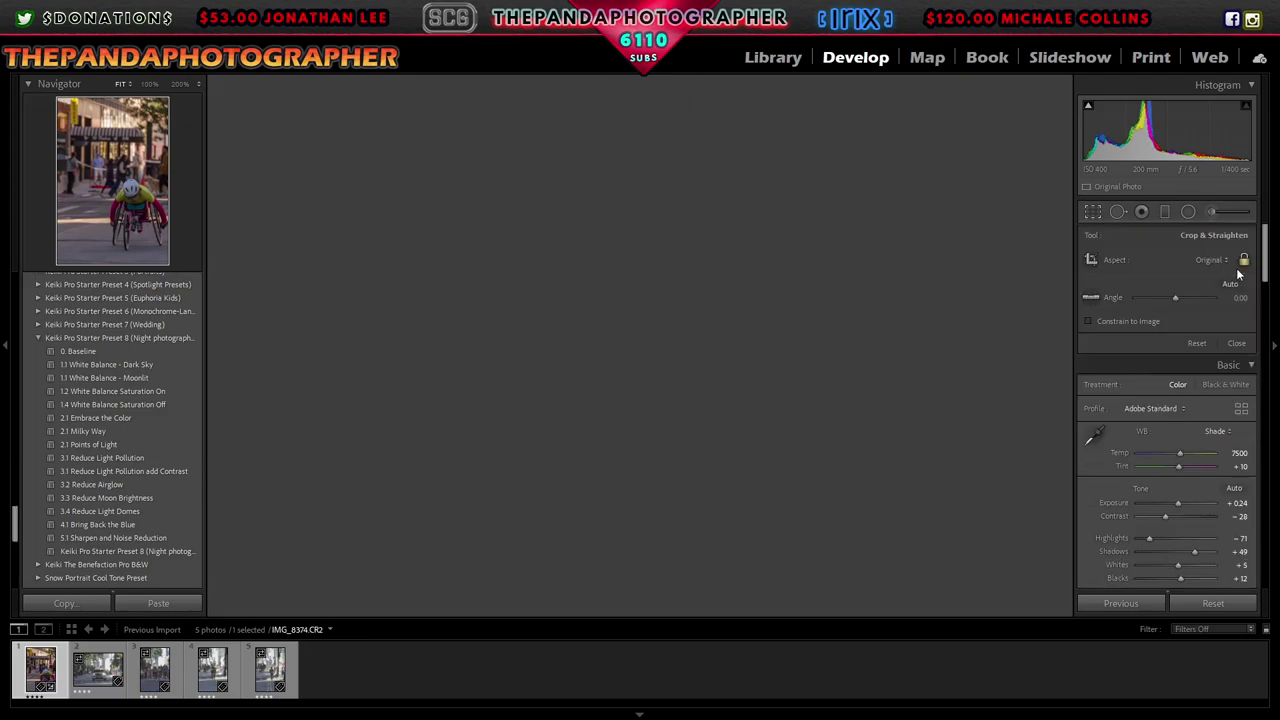
{"action": "left_click", "coordinate": [1238, 344]}
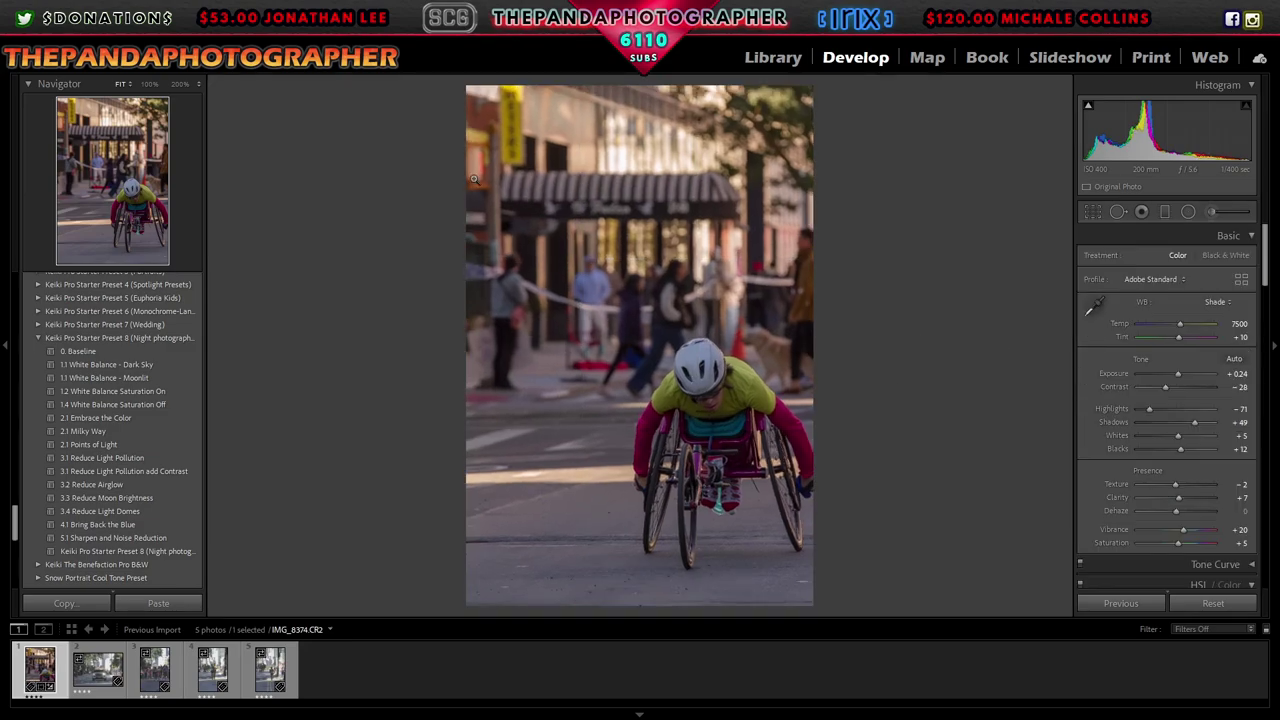
{"action": "right_click", "coordinate": [737, 415]}
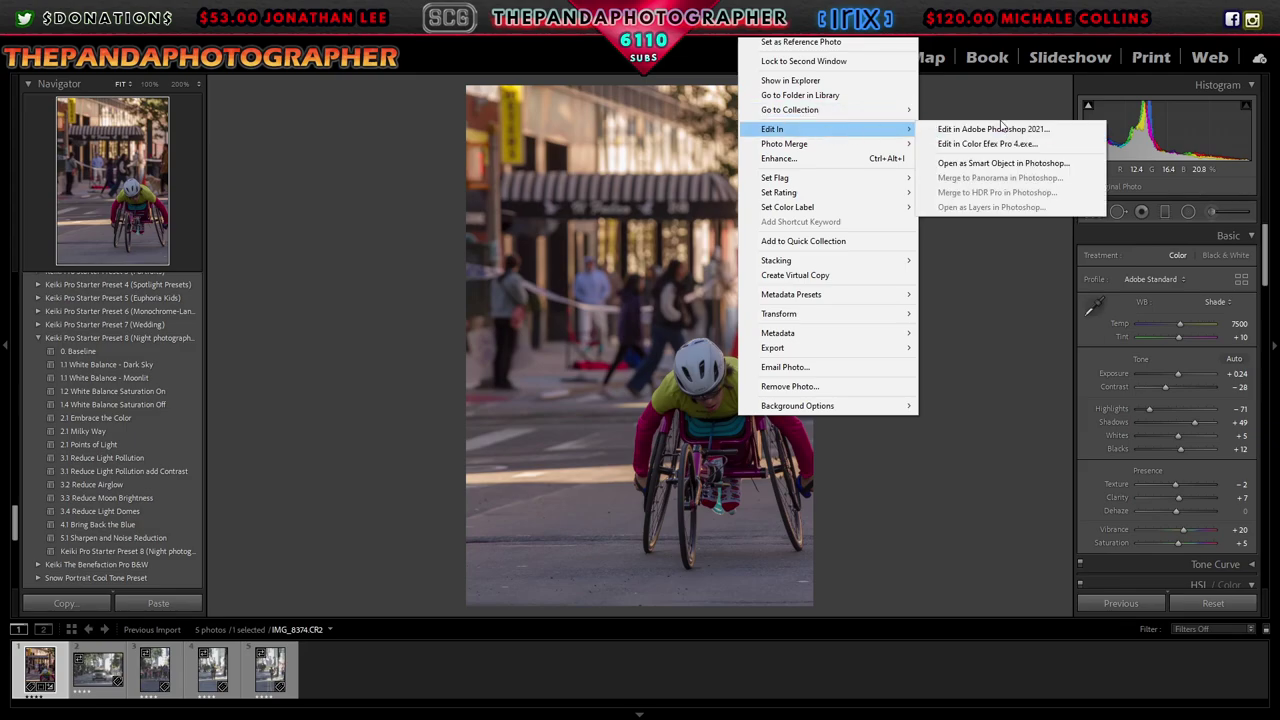
{"action": "left_click", "coordinate": [1000, 145]}
{"action": "key", "text": "Return"}
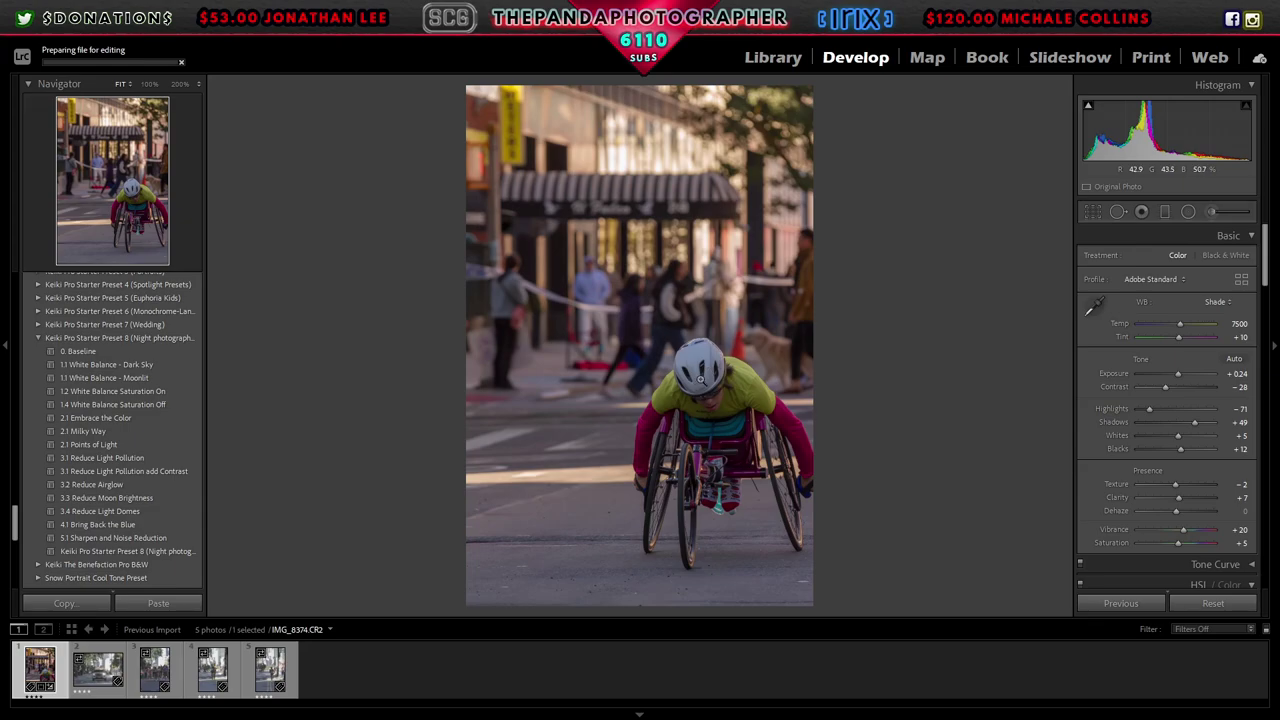
{"action": "left_click", "coordinate": [701, 379]}
{"action": "left_click", "coordinate": [702, 380]}
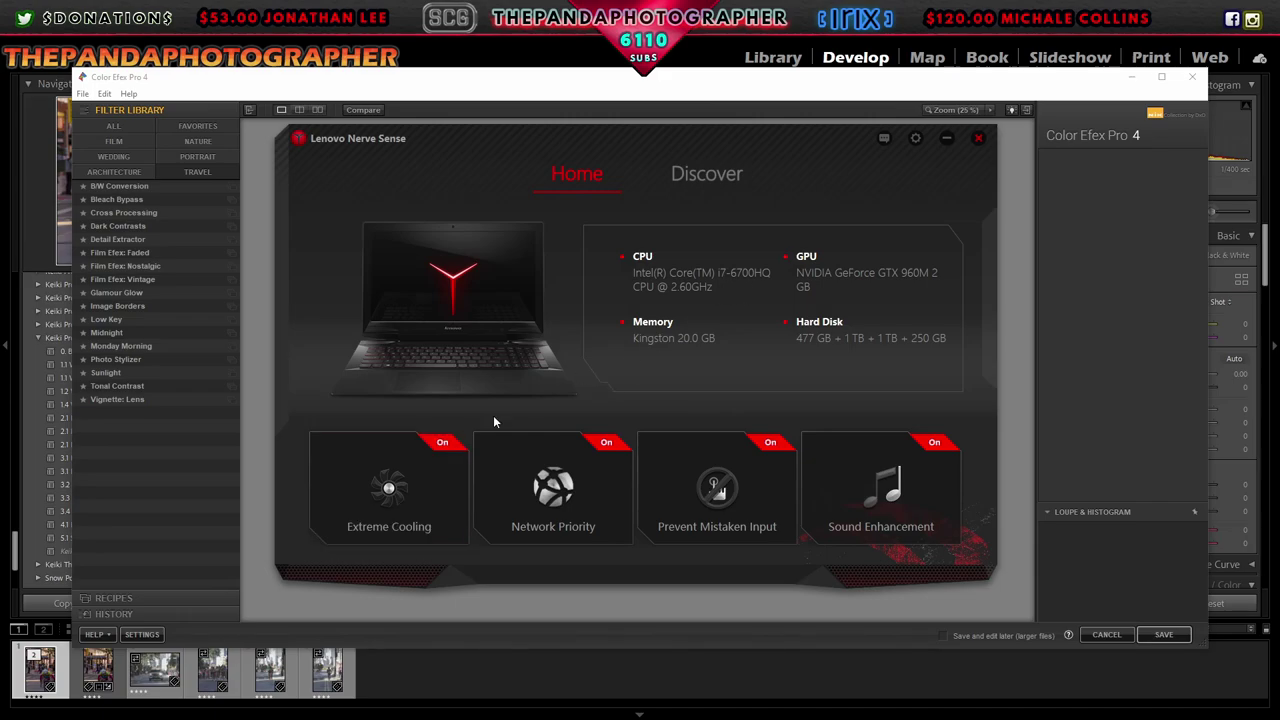
Step: Dismiss the startup popups and apply a White Neutralizer preset from the Nature category
{"action": "left_click", "coordinate": [946, 140]}
{"action": "left_click", "coordinate": [714, 500]}
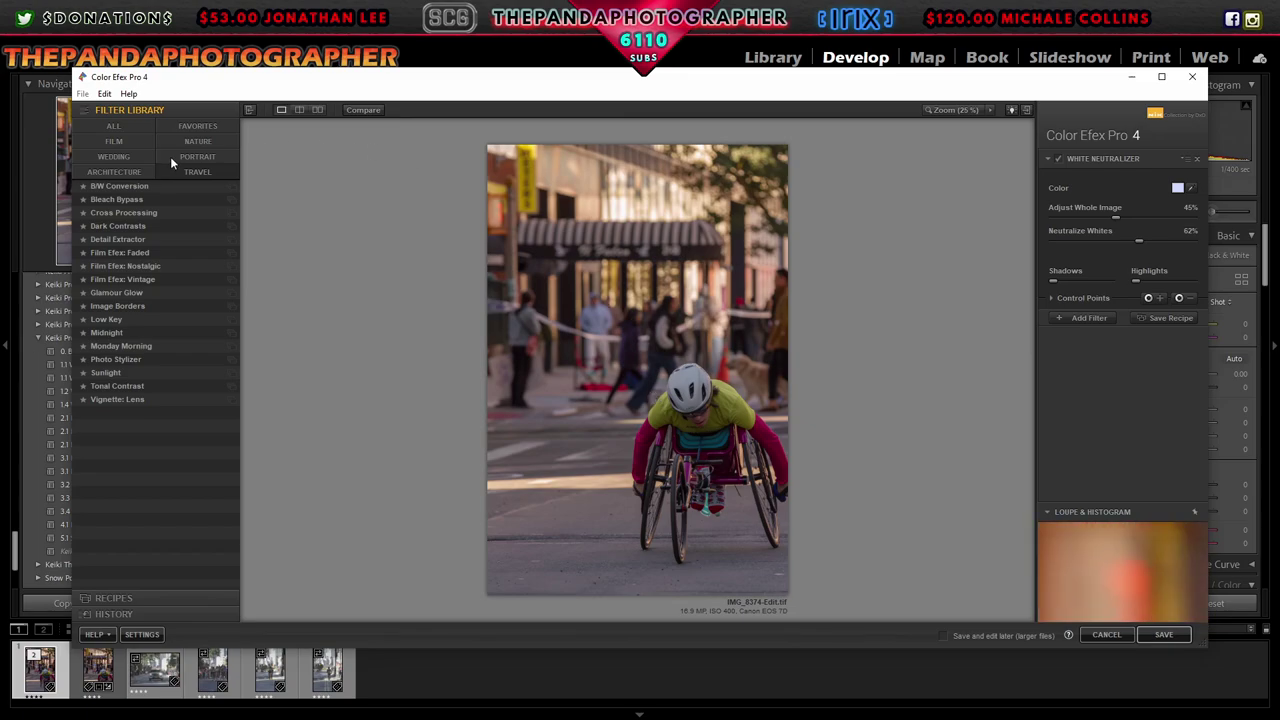
{"action": "left_click", "coordinate": [177, 146]}
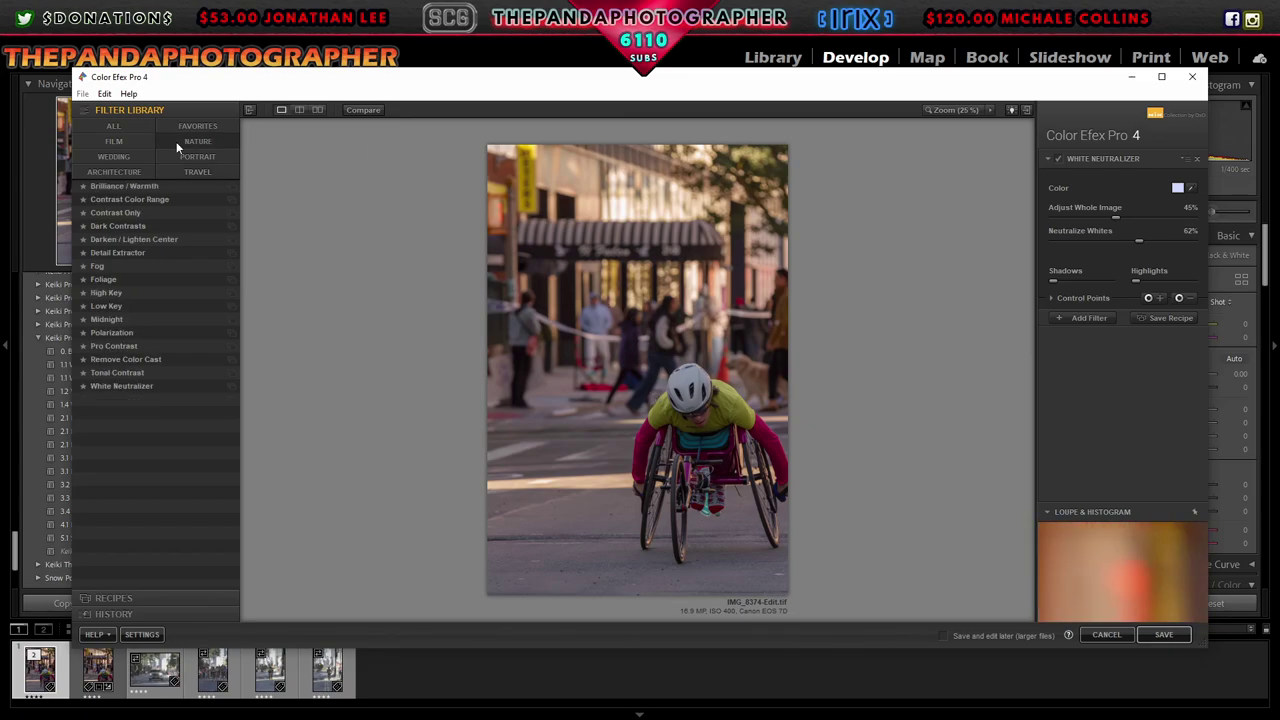
{"action": "left_click", "coordinate": [233, 388]}
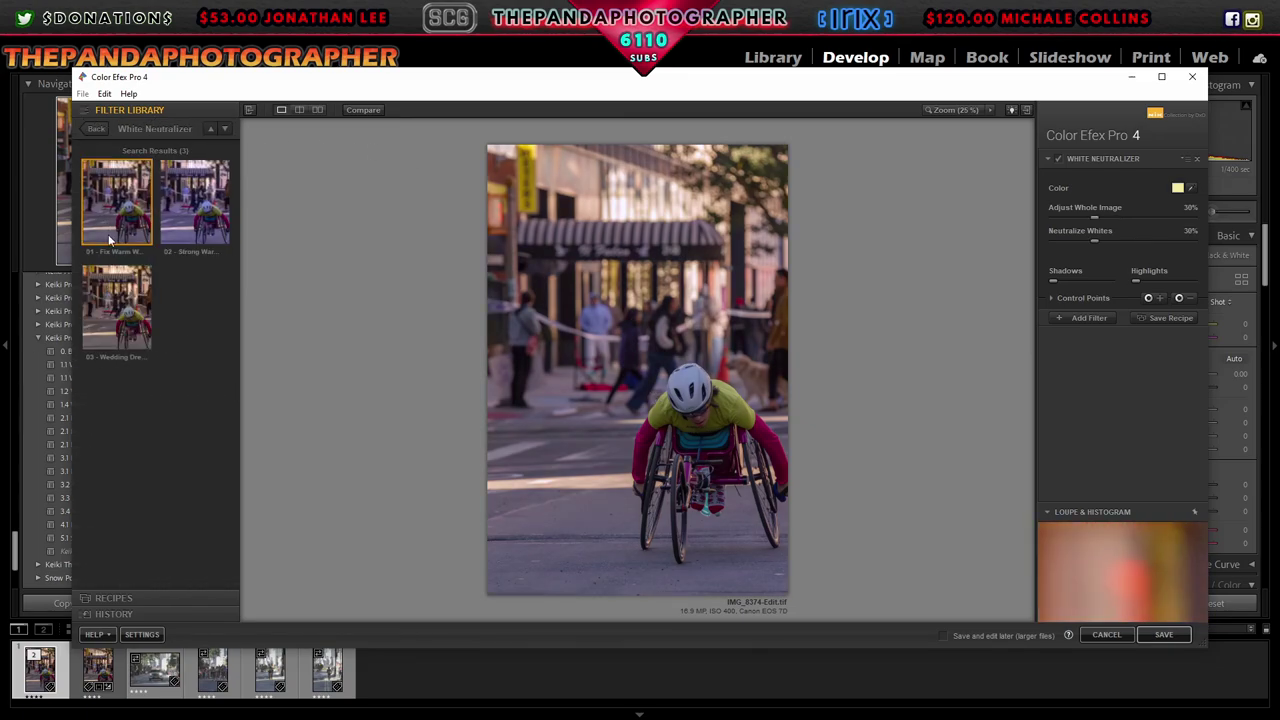
{"action": "left_click", "coordinate": [125, 330]}
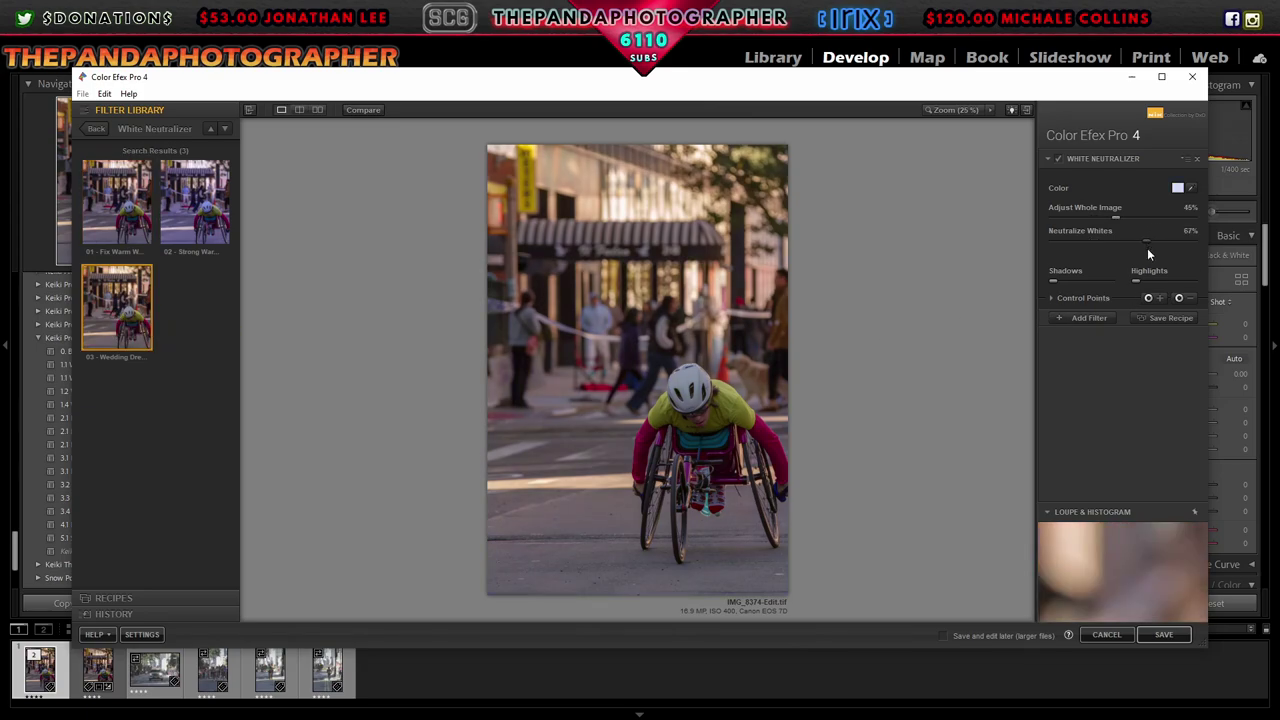
Step: Add Detail Extractor as the second filter in the stack
{"action": "left_click", "coordinate": [1082, 318]}
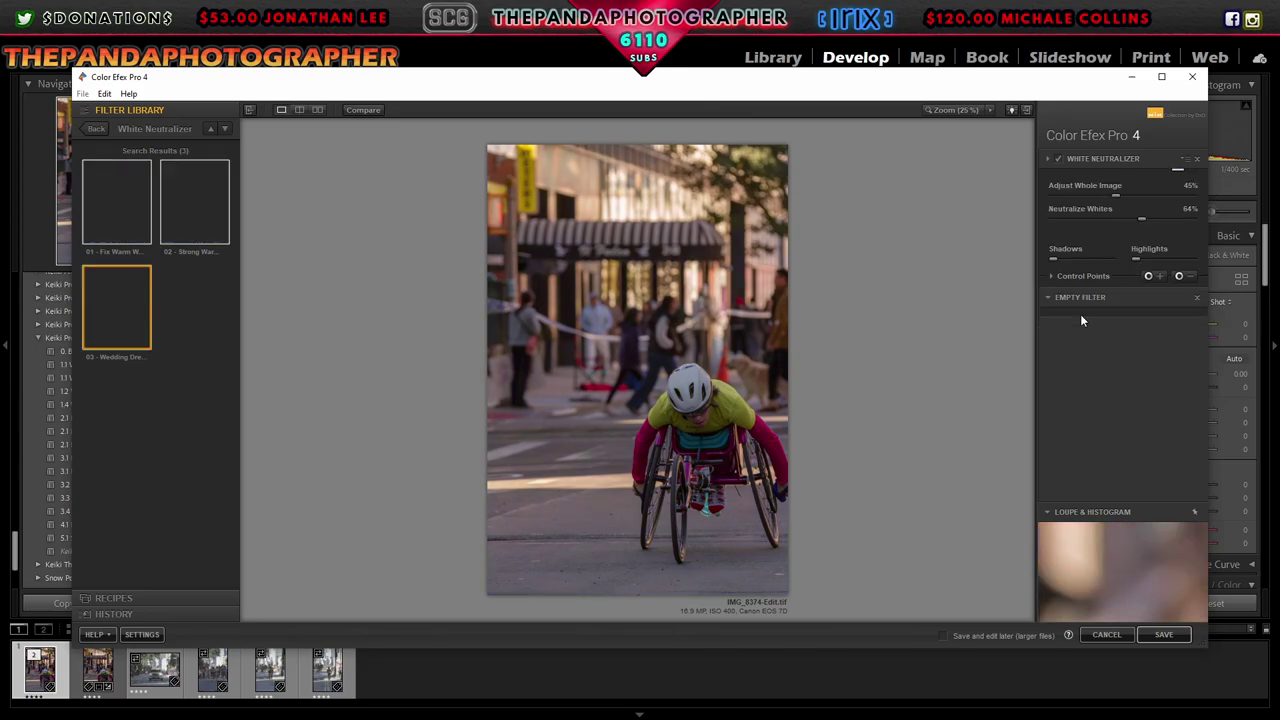
{"action": "left_click", "coordinate": [96, 128]}
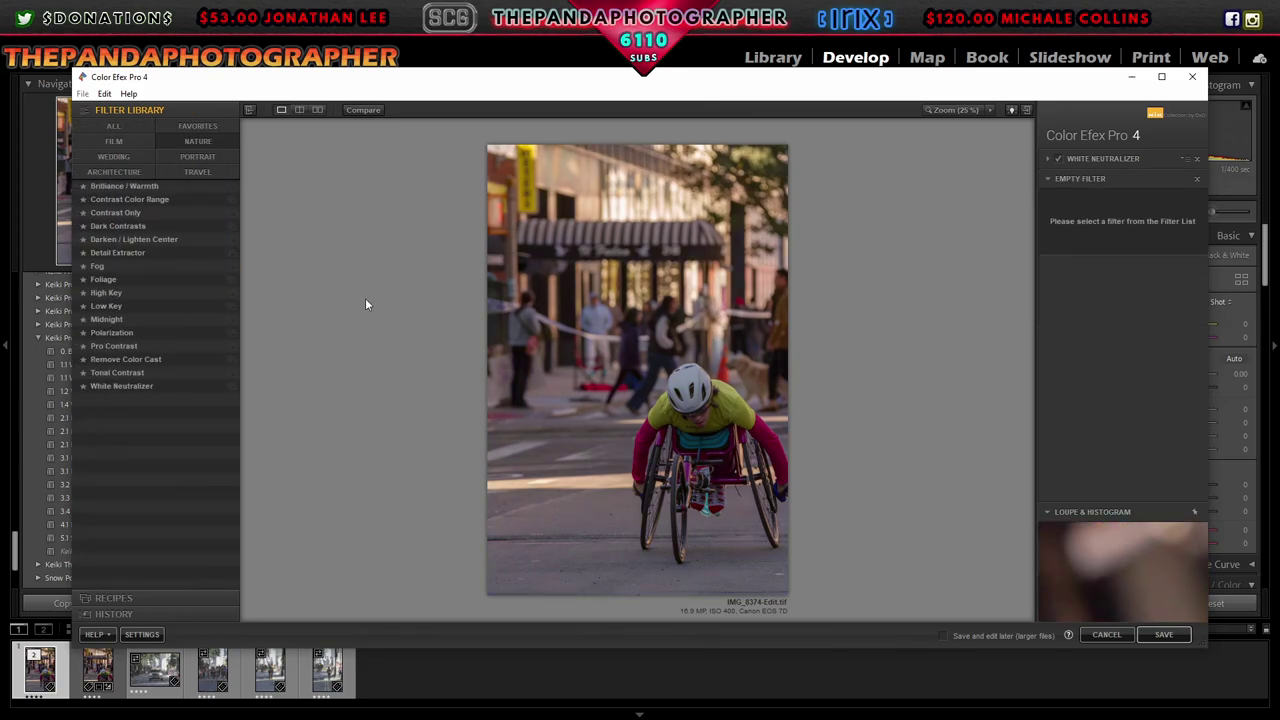
{"action": "left_click", "coordinate": [229, 256]}
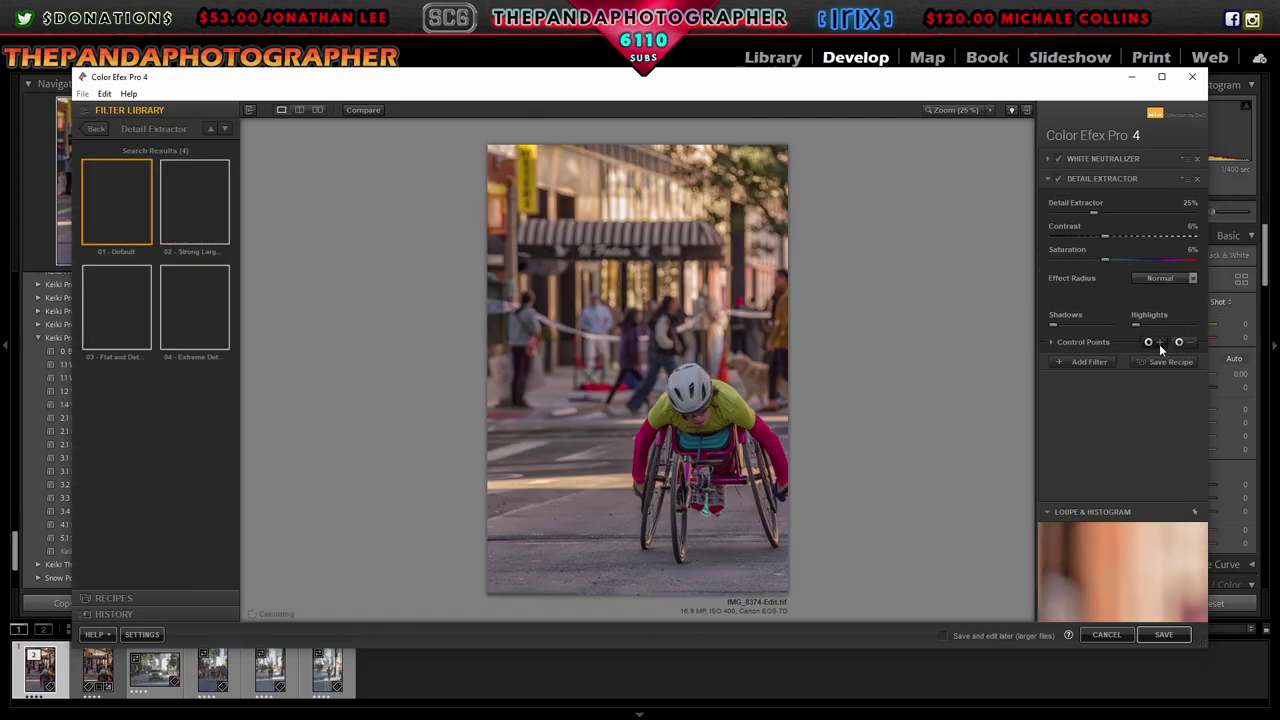
Step: Place Detail Extractor control points on the helmet, back and shoulder
{"action": "left_click", "coordinate": [1160, 346]}
{"action": "left_click", "coordinate": [695, 411]}
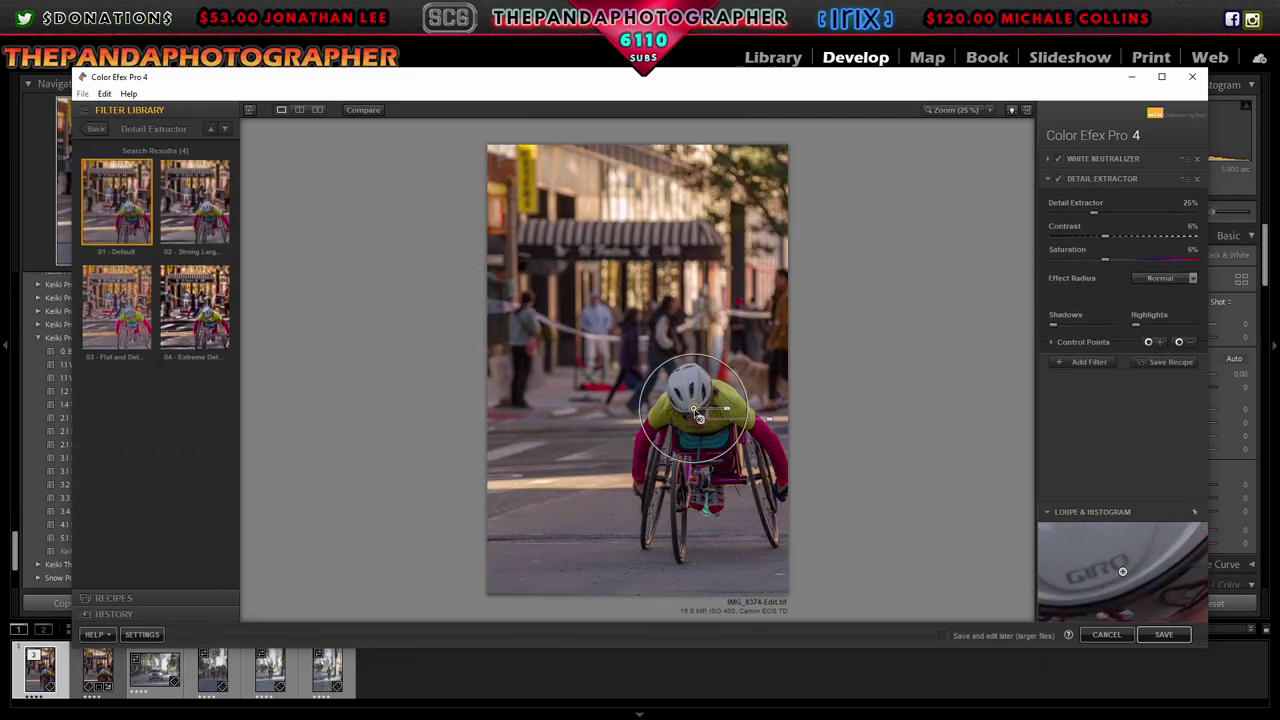
{"action": "left_click_drag", "start_coordinate": [695, 411], "coordinate": [688, 395]}
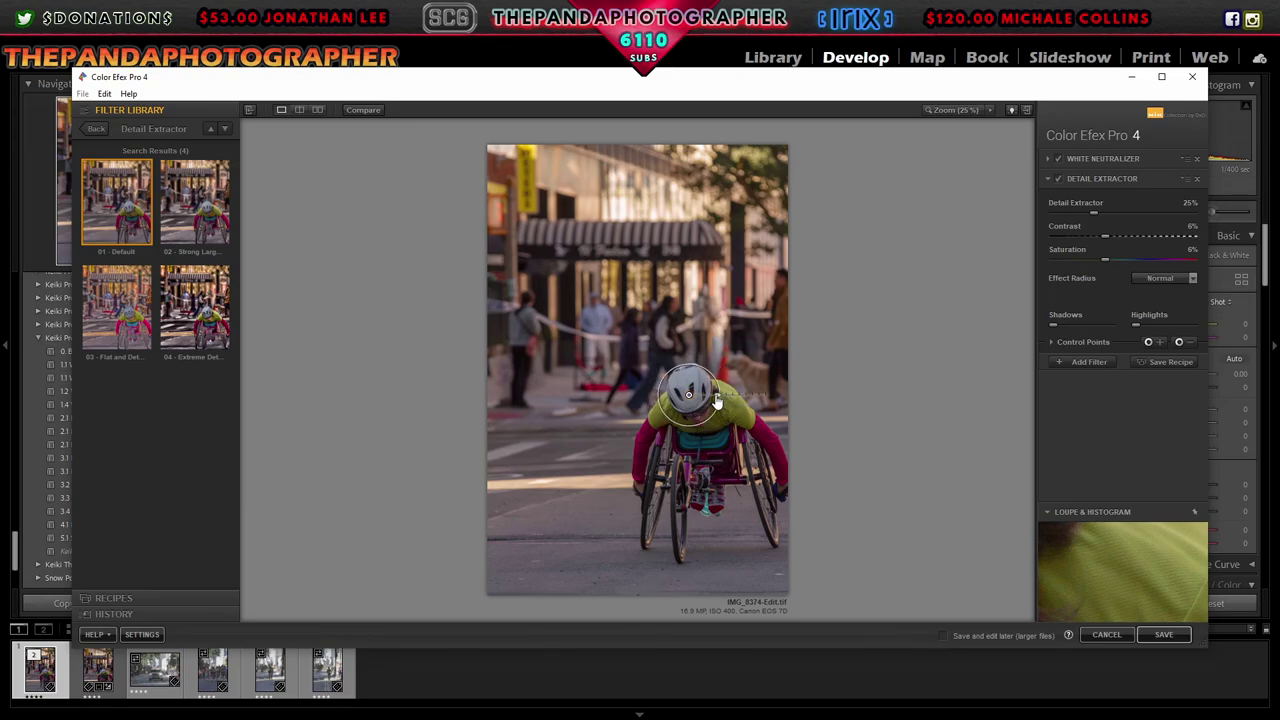
{"action": "left_click", "coordinate": [1054, 343]}
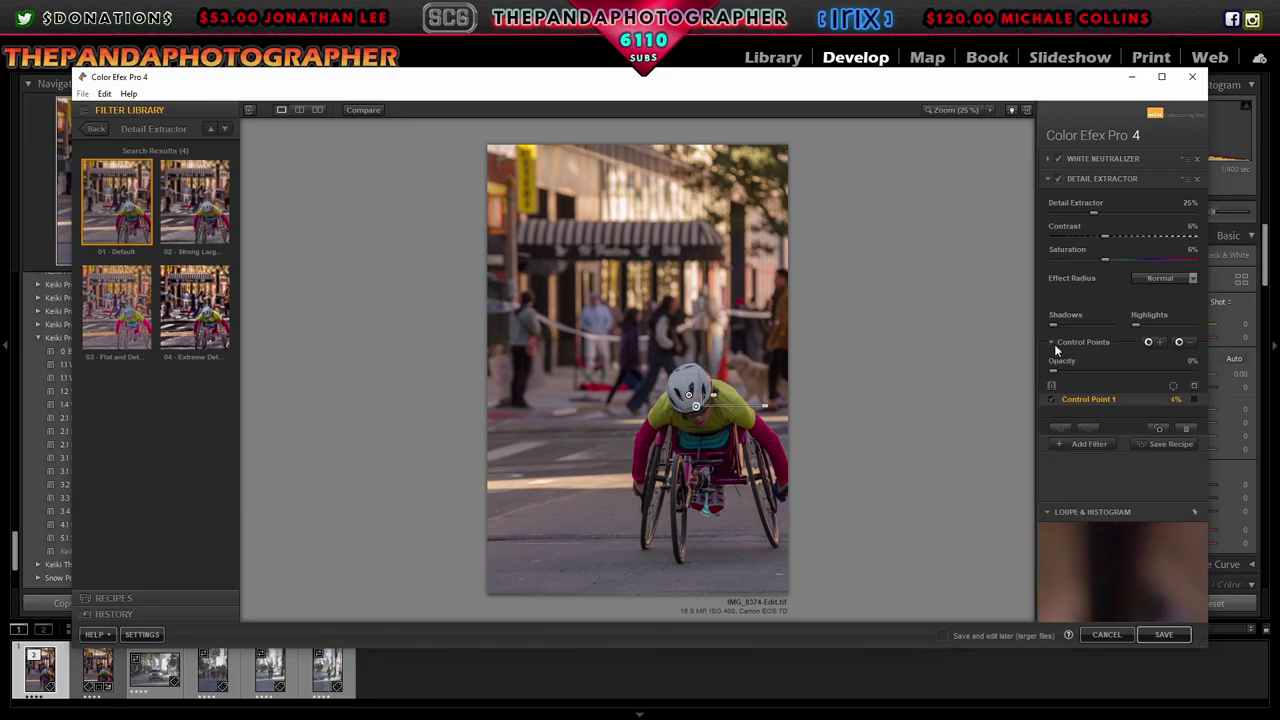
{"action": "left_click", "coordinate": [1159, 429]}
{"action": "left_click_drag", "start_coordinate": [696, 405], "coordinate": [690, 454]}
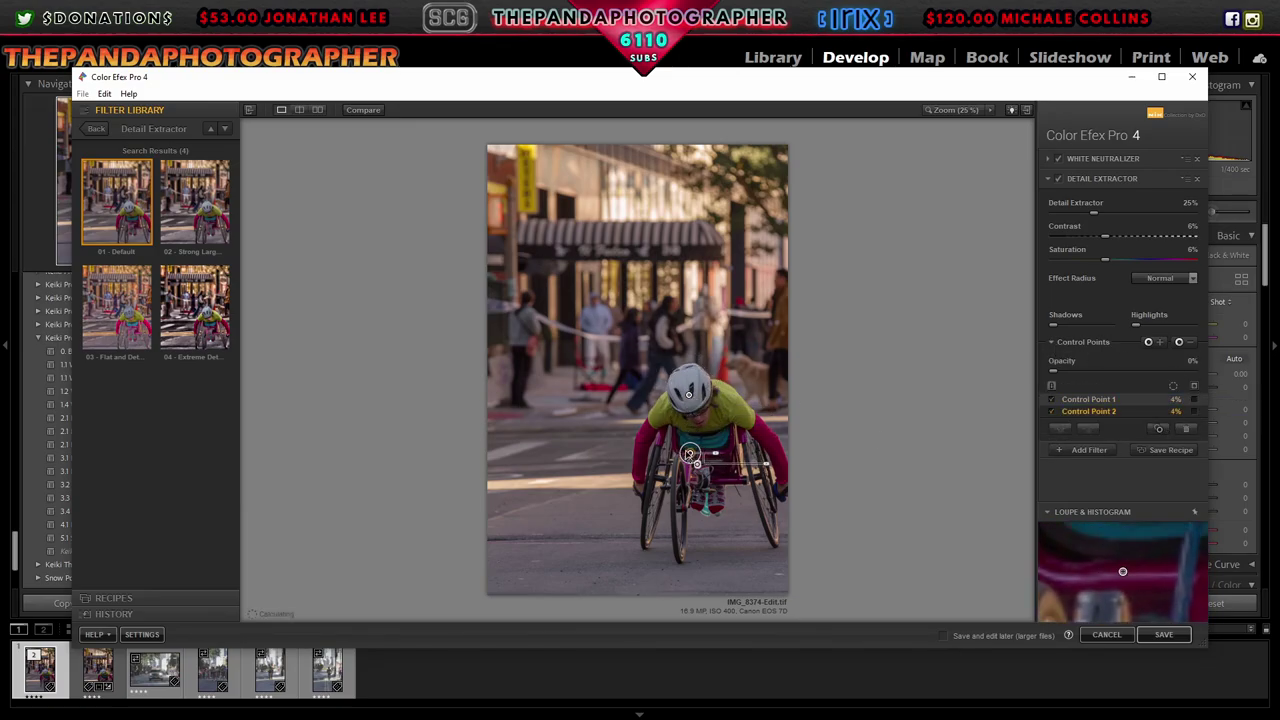
{"action": "left_click", "coordinate": [1160, 429]}
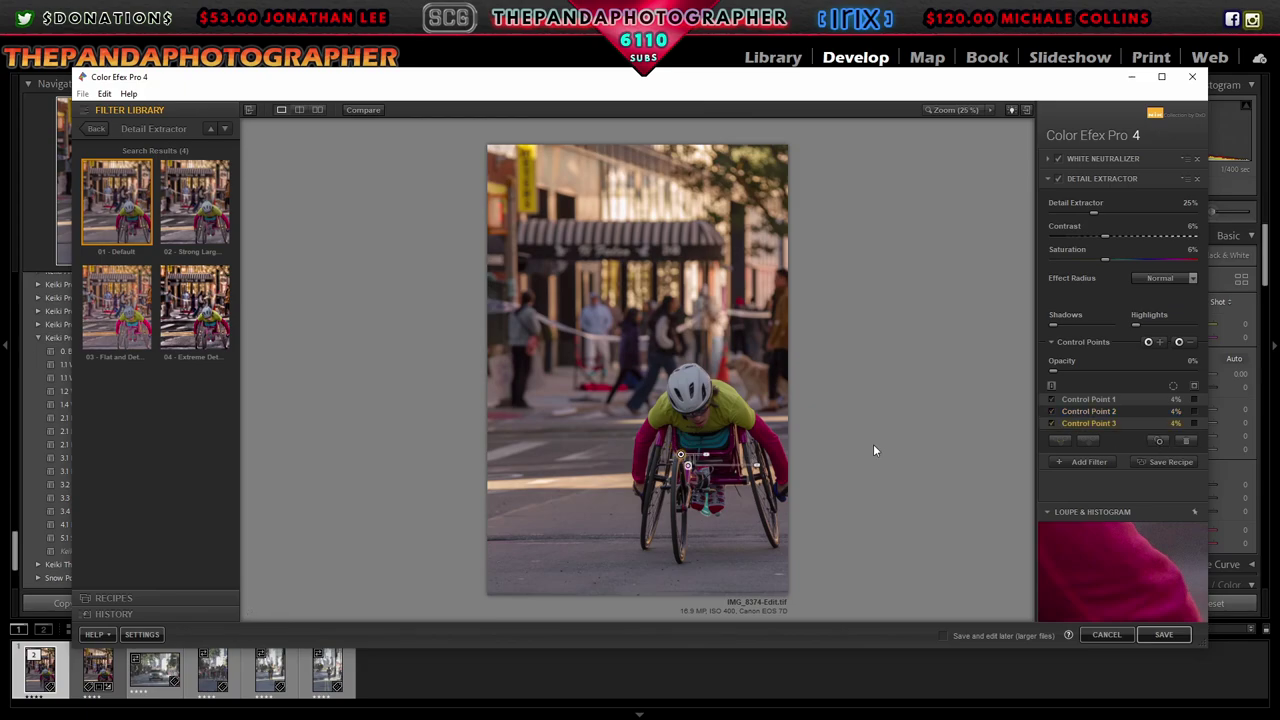
{"action": "left_click_drag", "start_coordinate": [687, 466], "coordinate": [741, 436]}
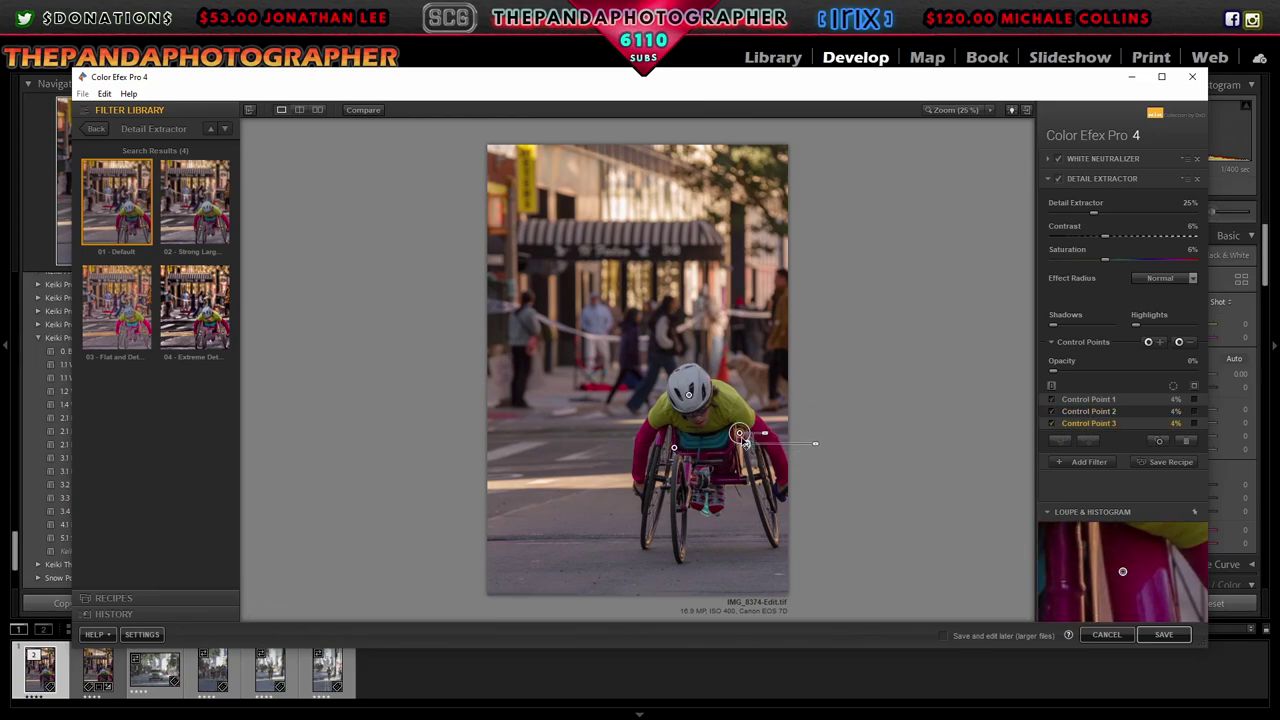
Step: Add control points 4–6 on the lower wheelchair, left front wheel and right wheel
{"action": "left_click", "coordinate": [1159, 441]}
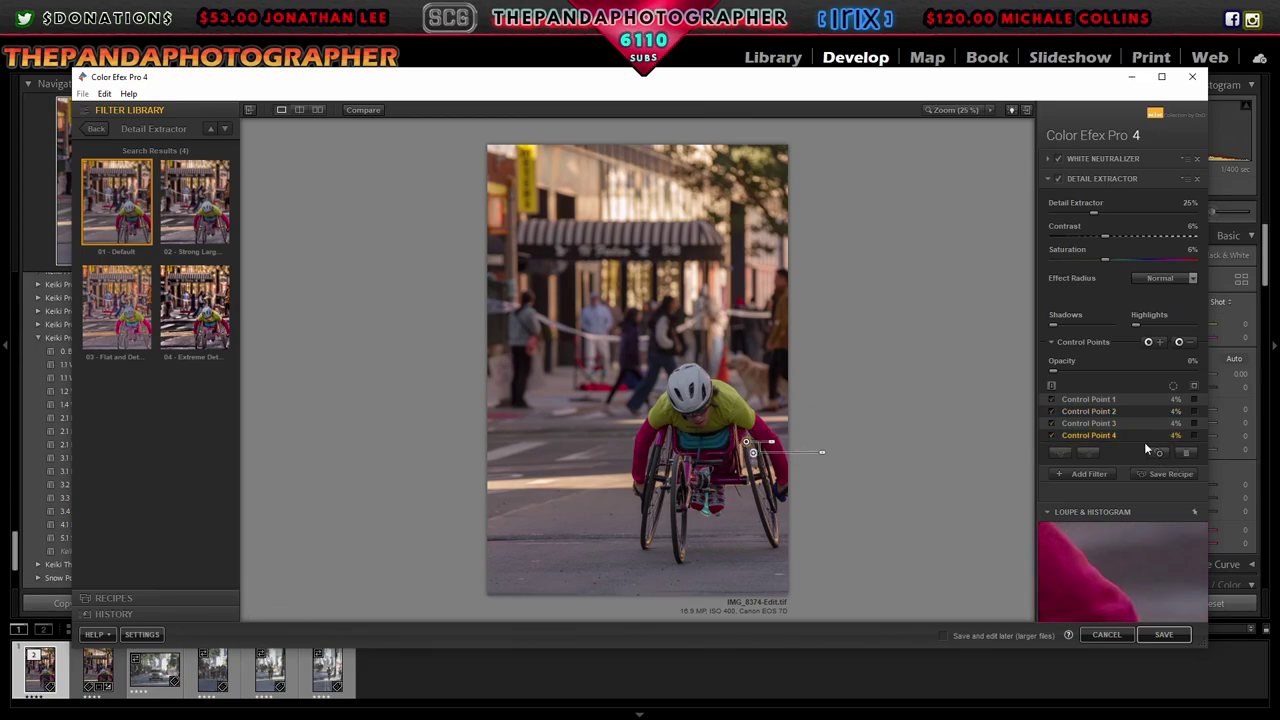
{"action": "left_click_drag", "start_coordinate": [753, 452], "coordinate": [705, 496]}
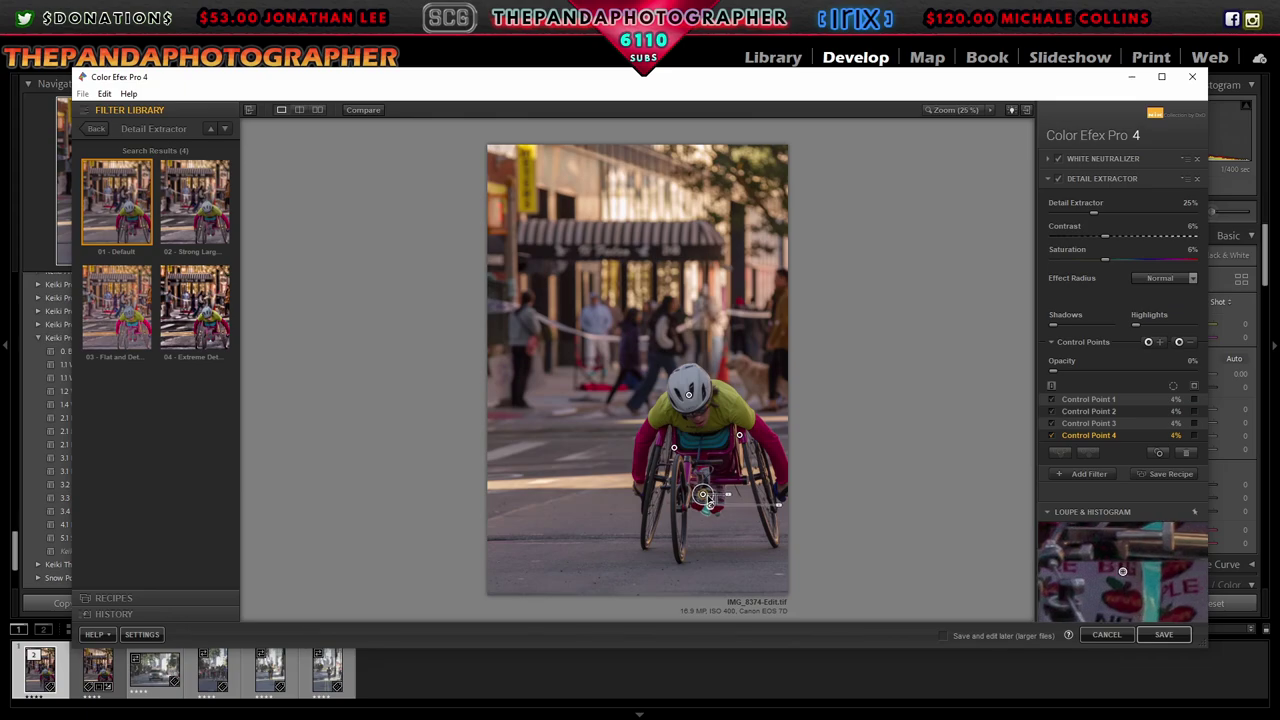
{"action": "left_click", "coordinate": [1159, 453]}
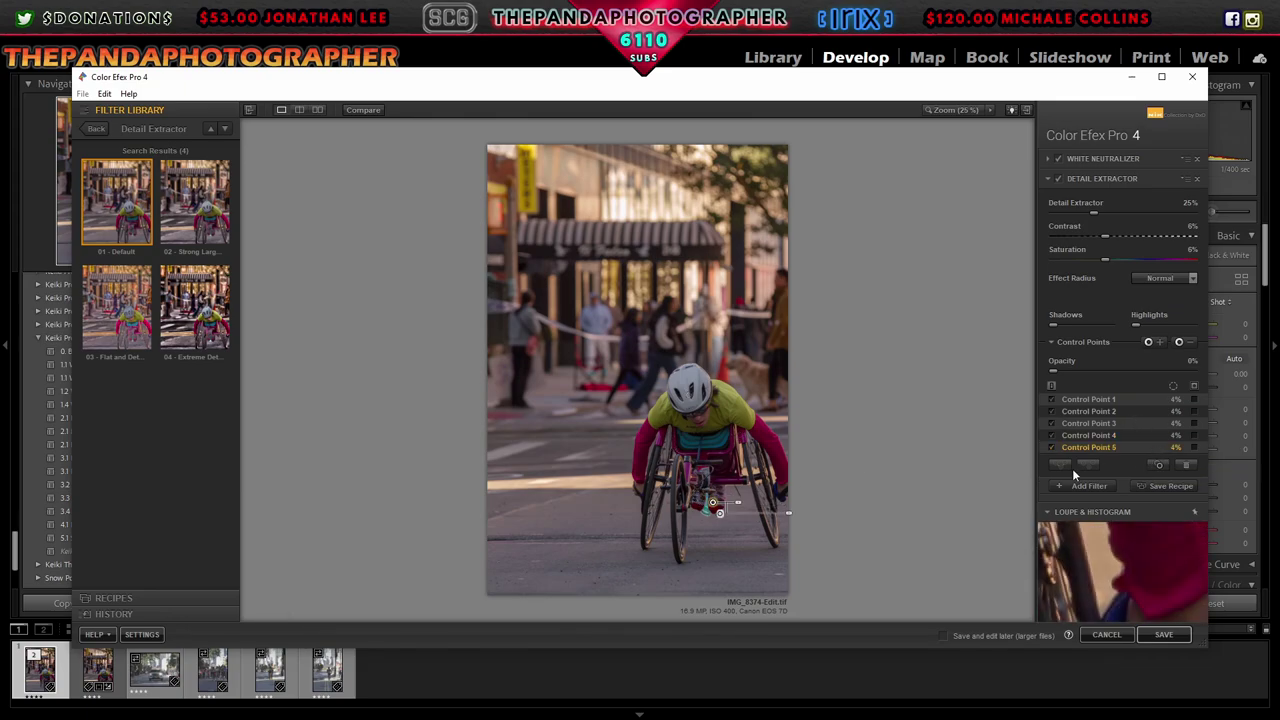
{"action": "left_click_drag", "start_coordinate": [712, 503], "coordinate": [655, 526]}
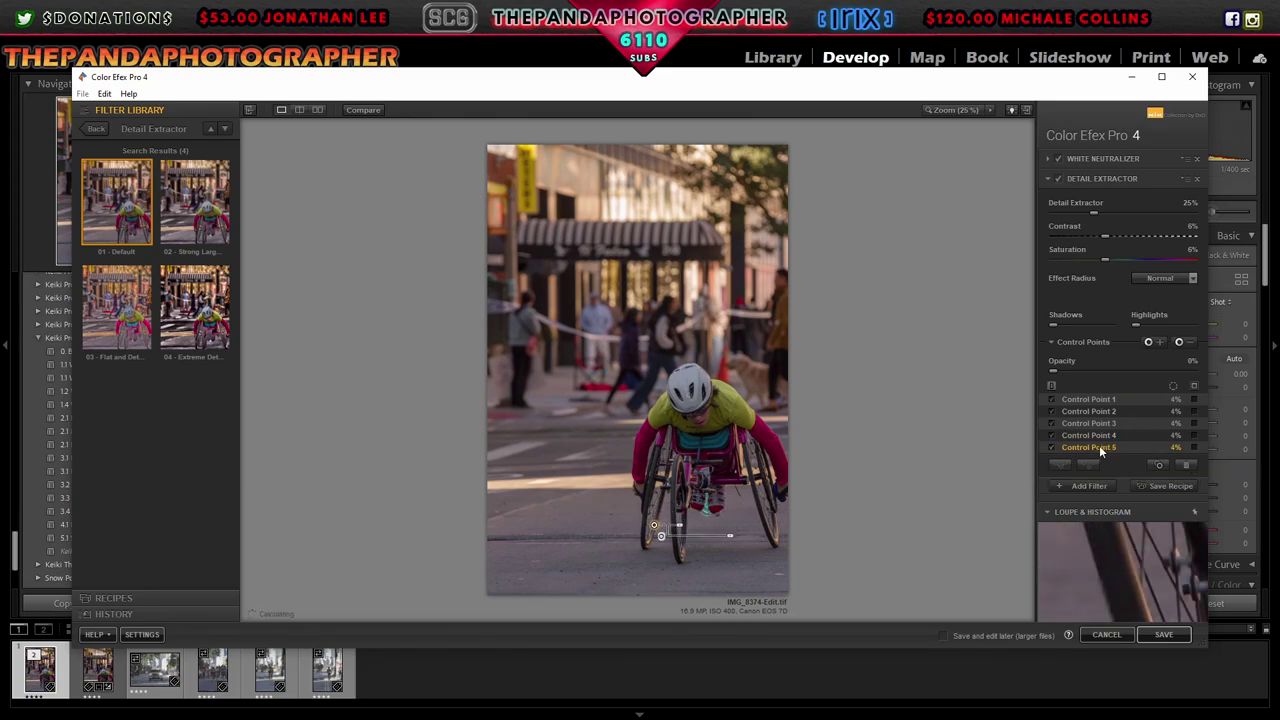
{"action": "left_click", "coordinate": [1159, 464]}
{"action": "left_click_drag", "start_coordinate": [660, 530], "coordinate": [760, 532]}
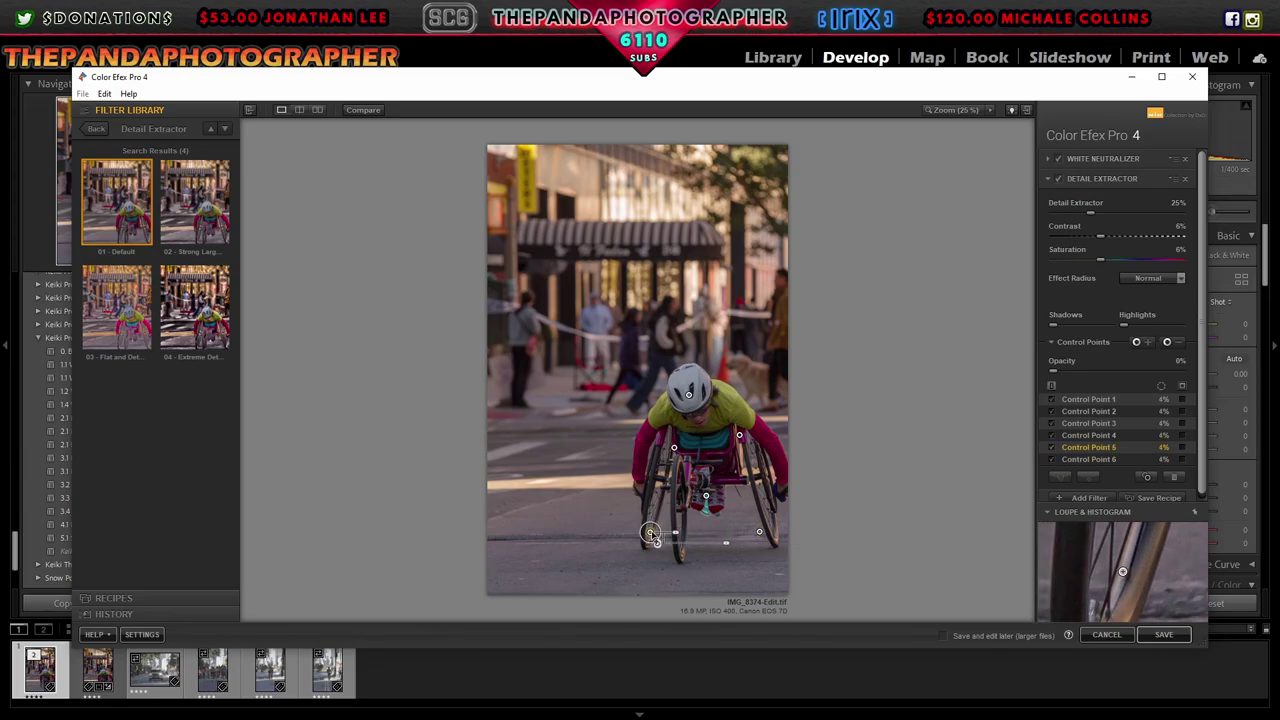
Step: Fine-tune the positions of control points 5, 2 and 6, then add a third filter slot
{"action": "left_click_drag", "start_coordinate": [655, 527], "coordinate": [657, 538]}
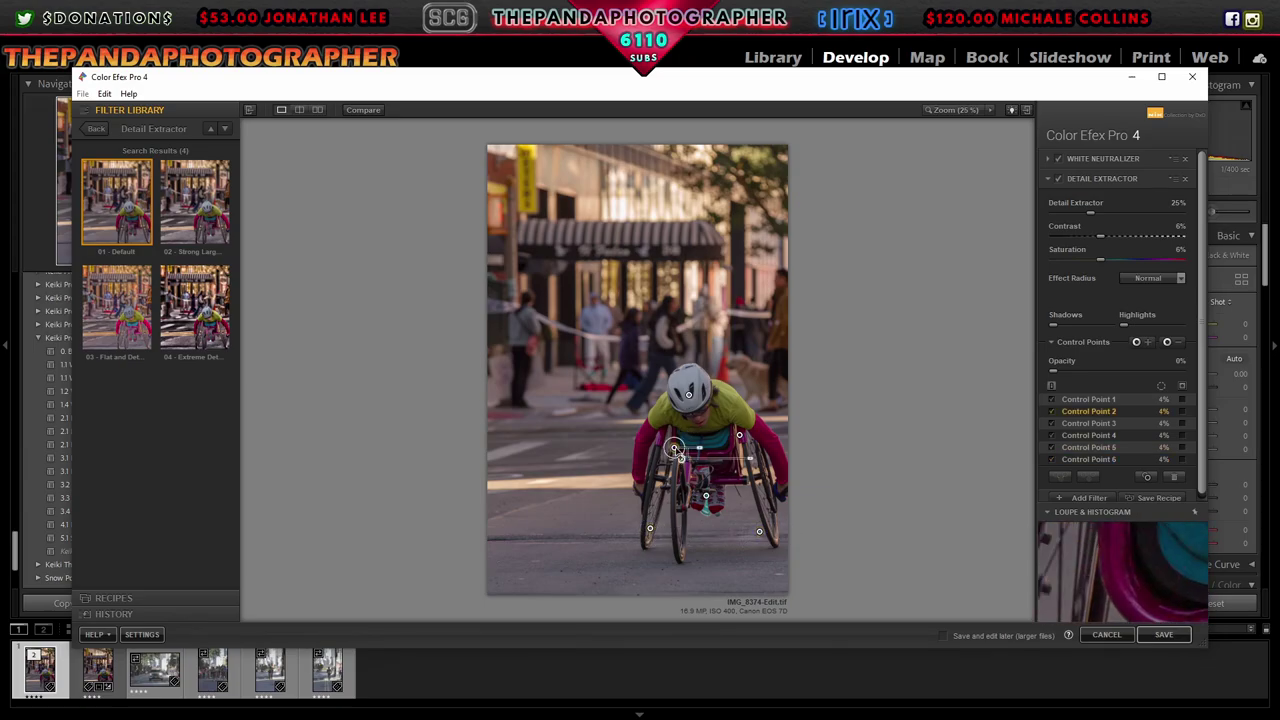
{"action": "left_click_drag", "start_coordinate": [675, 448], "coordinate": [665, 446]}
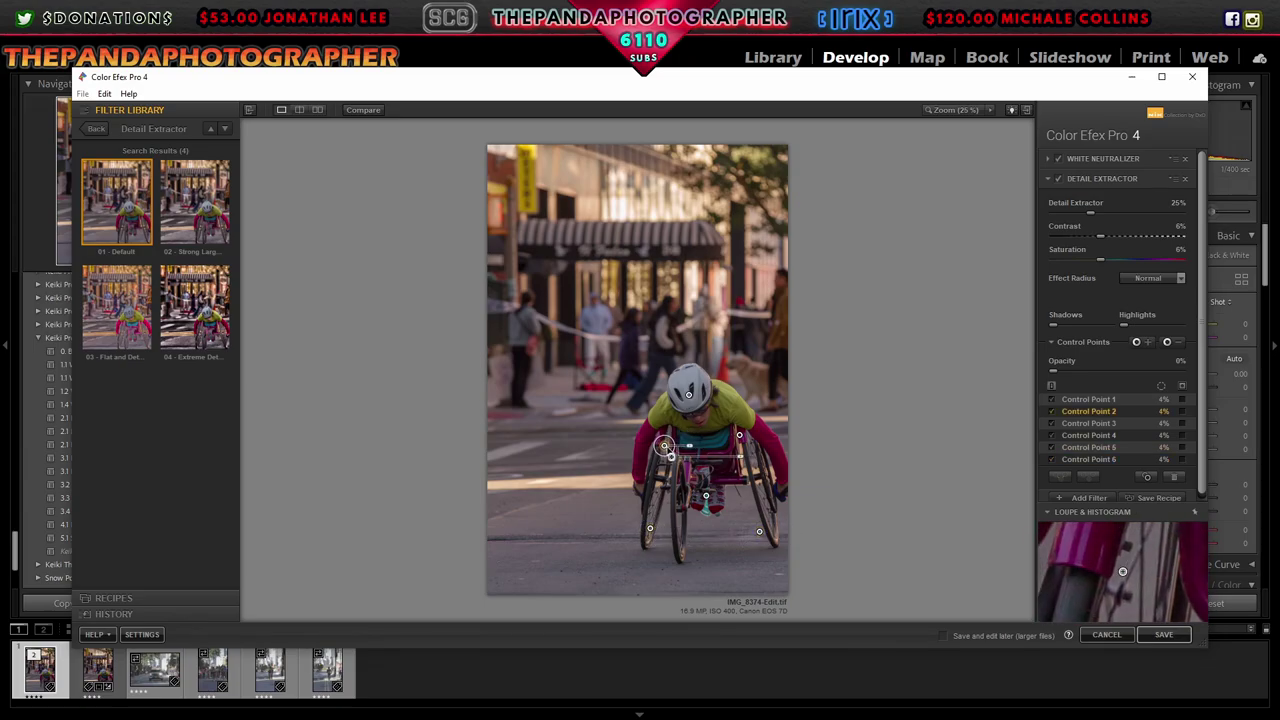
{"action": "left_click", "coordinate": [760, 532]}
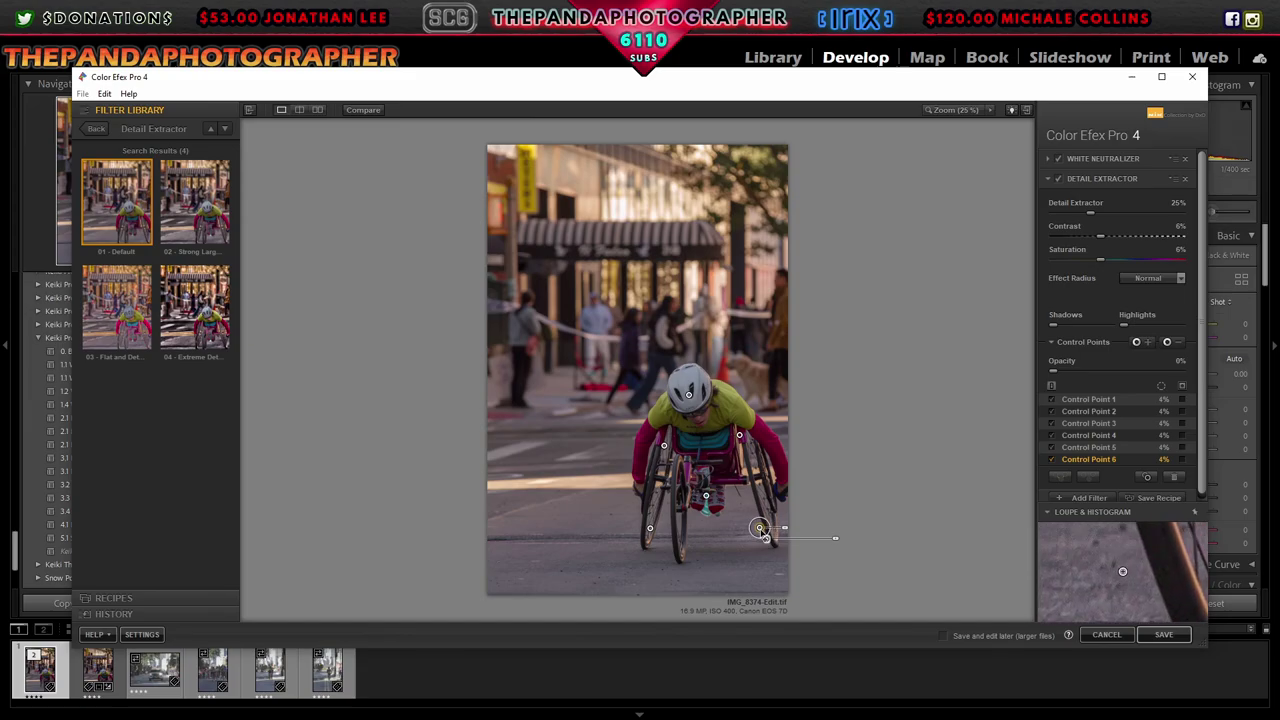
{"action": "left_click_drag", "start_coordinate": [758, 544], "coordinate": [758, 540]}
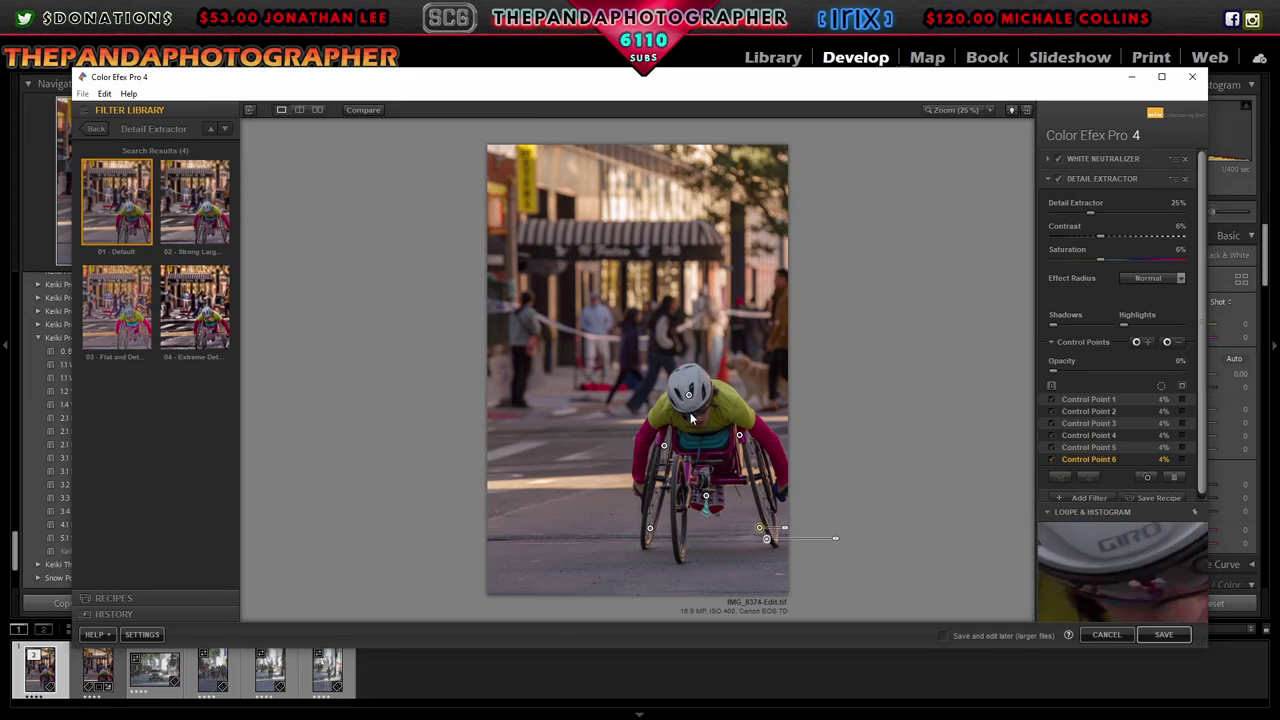
{"action": "left_click", "coordinate": [1082, 497]}
Step: Add a Levels & Curves S-curve filter and blend its opacity down to a low value
{"action": "left_click", "coordinate": [96, 128]}
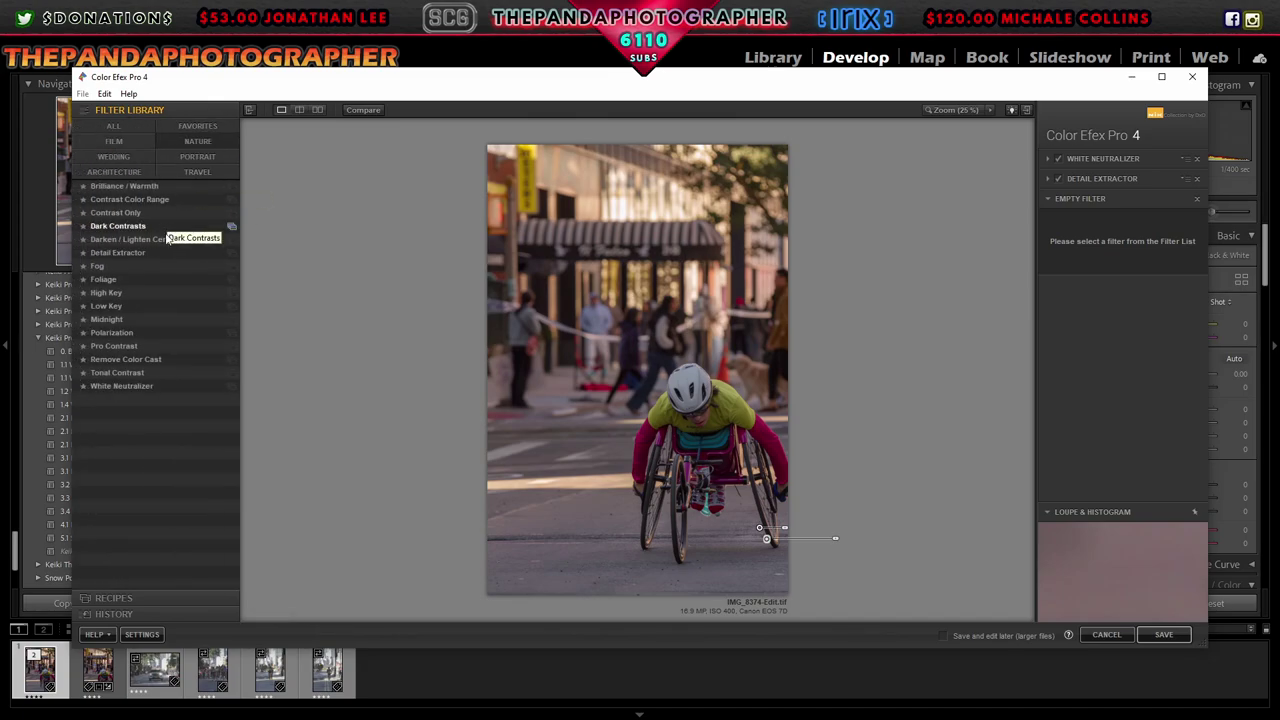
{"action": "left_click", "coordinate": [150, 292]}
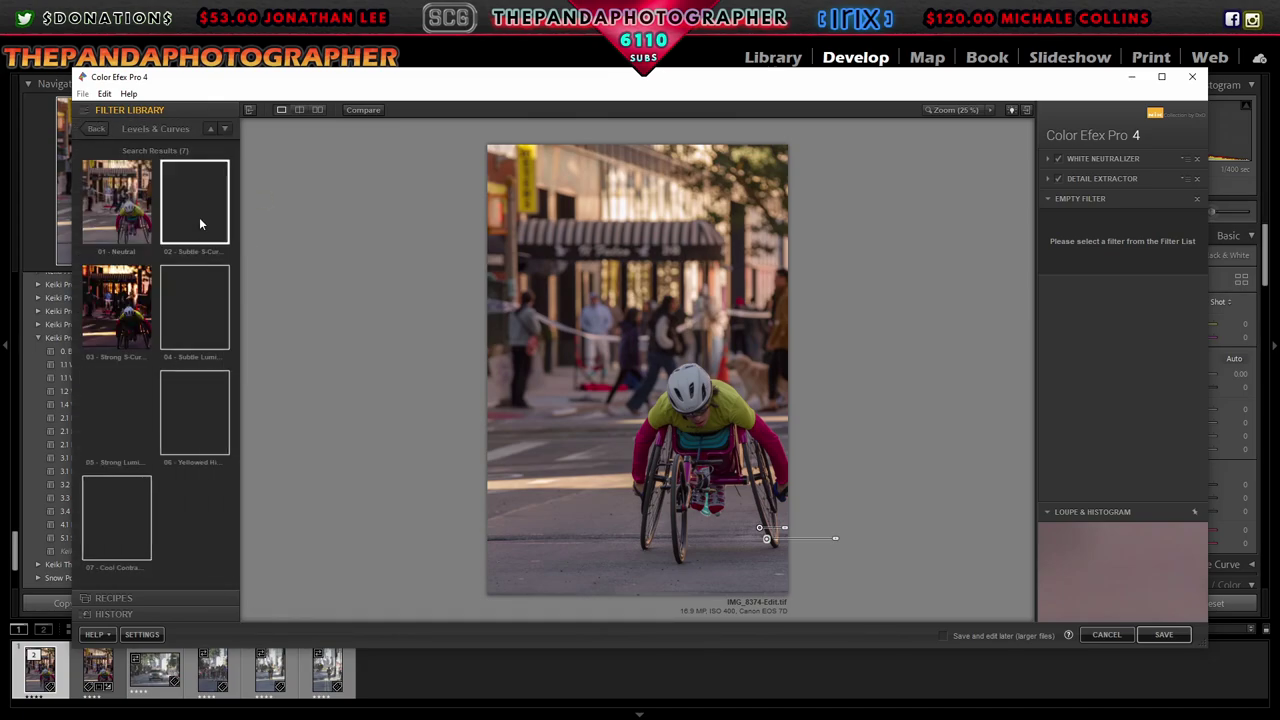
{"action": "left_click_drag", "start_coordinate": [1192, 245], "coordinate": [1190, 249]}
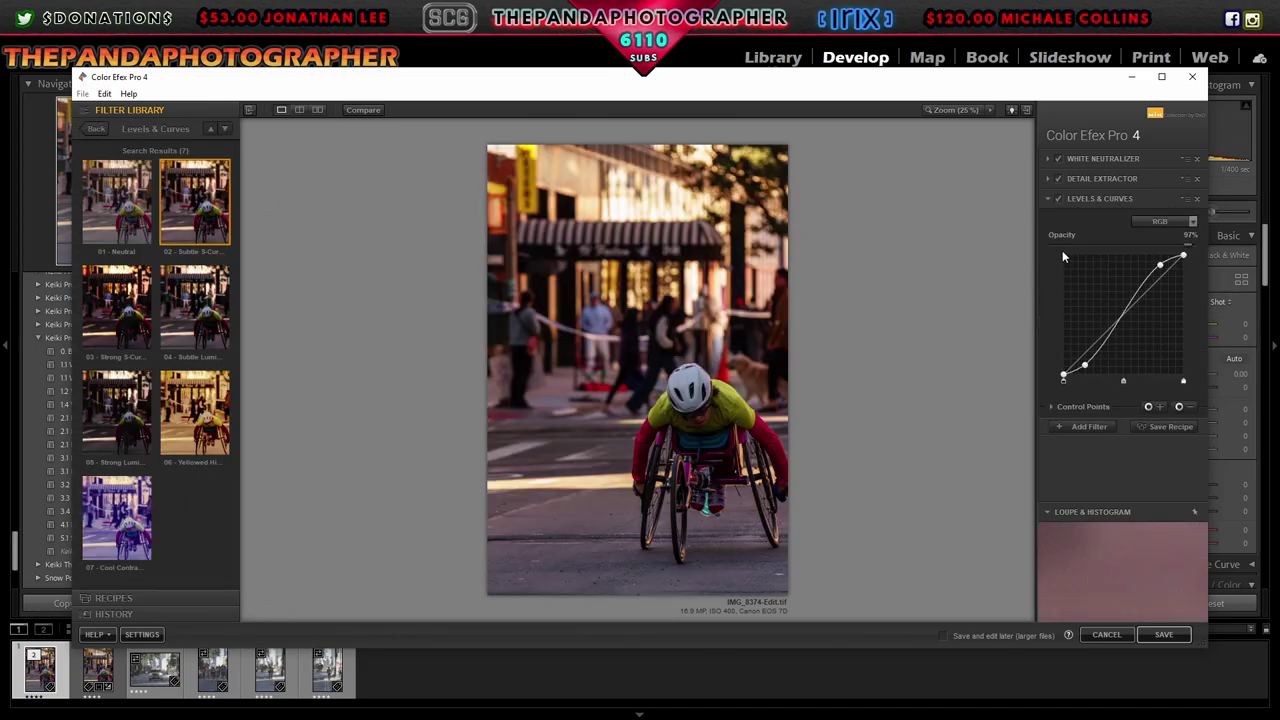
{"action": "left_click_drag", "start_coordinate": [1061, 243], "coordinate": [1050, 244]}
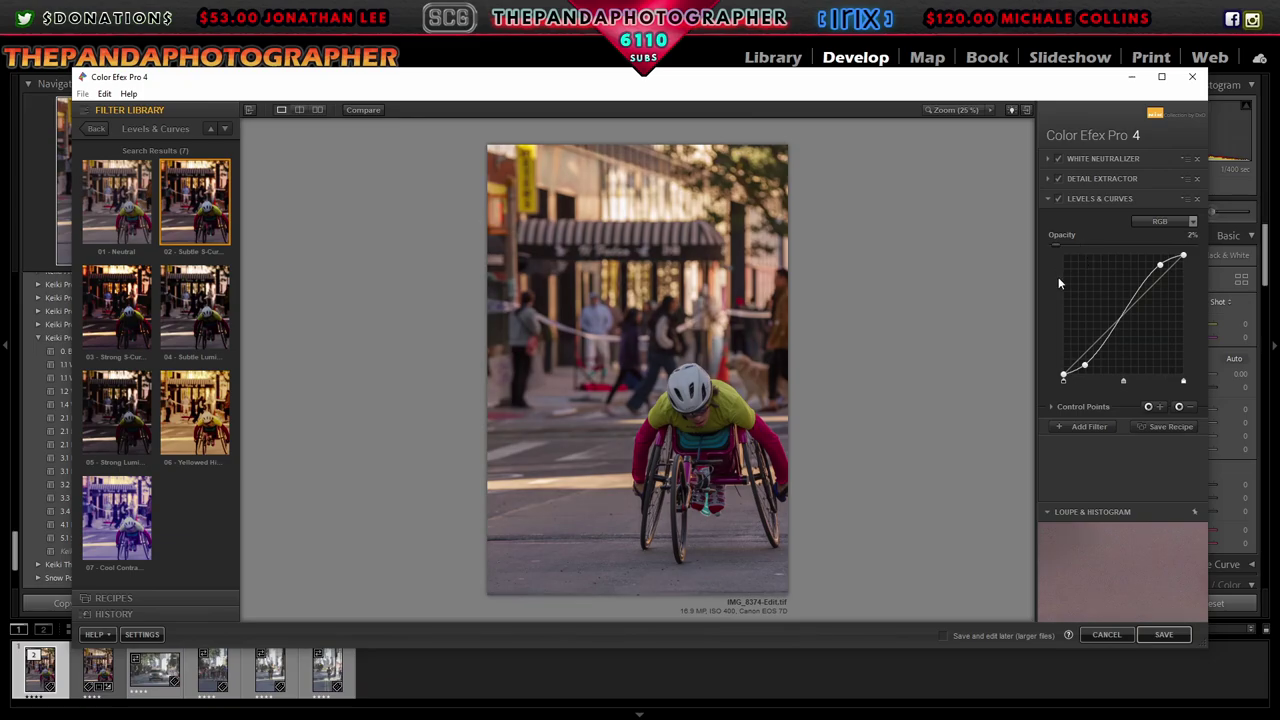
{"action": "left_click_drag", "start_coordinate": [1055, 244], "coordinate": [1063, 245]}
Step: Add Brilliance / Warmth preset 04 (perceptual saturation 50%), then open an empty filter slot
{"action": "left_click", "coordinate": [1086, 427]}
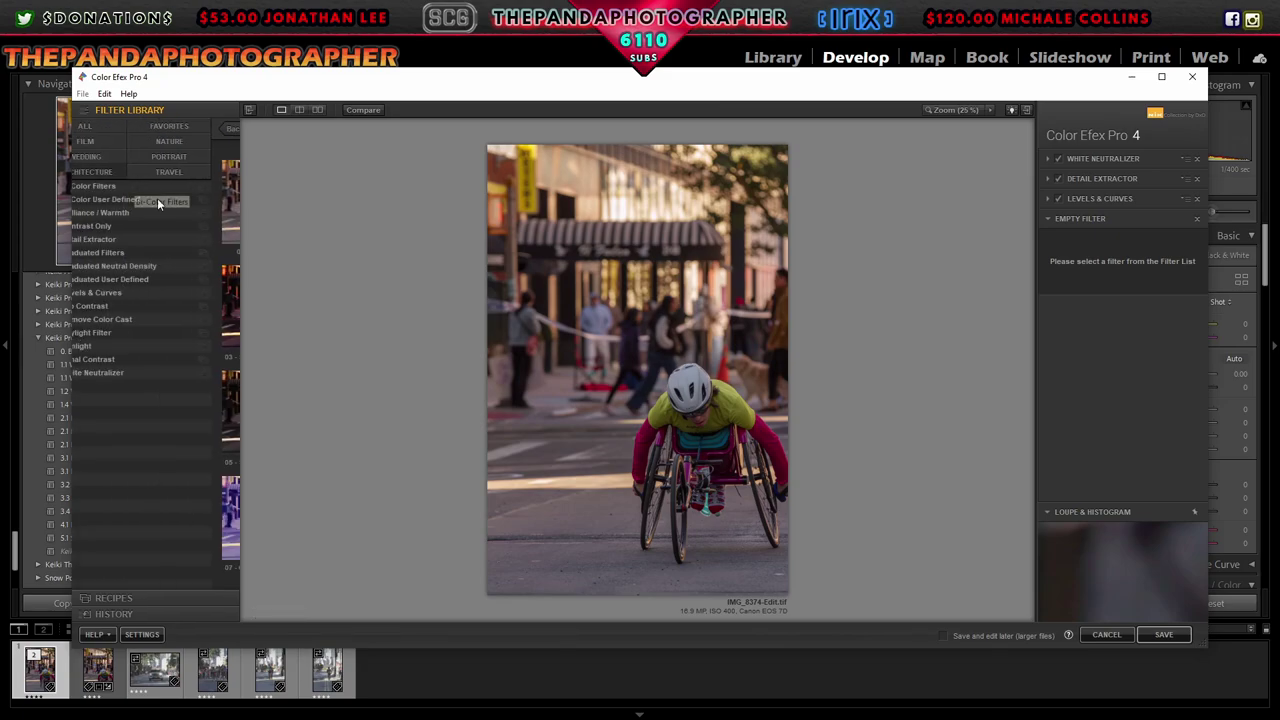
{"action": "left_click", "coordinate": [232, 213]}
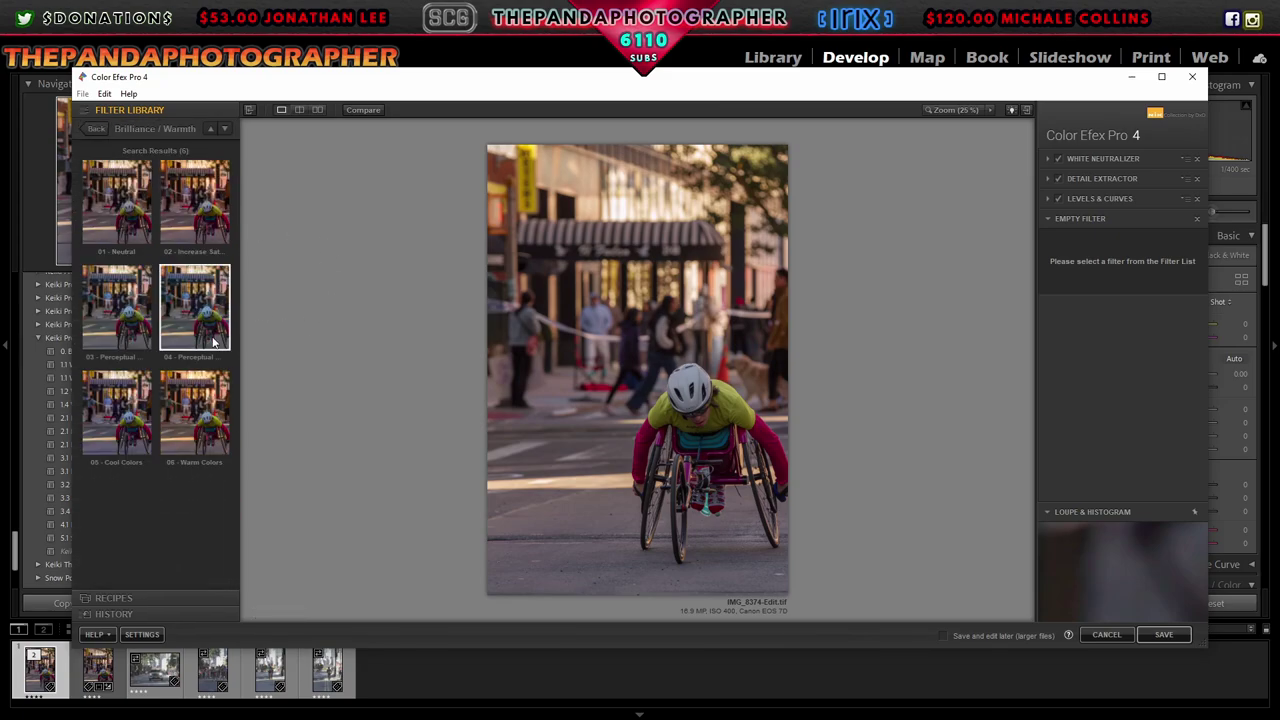
{"action": "left_click", "coordinate": [200, 335]}
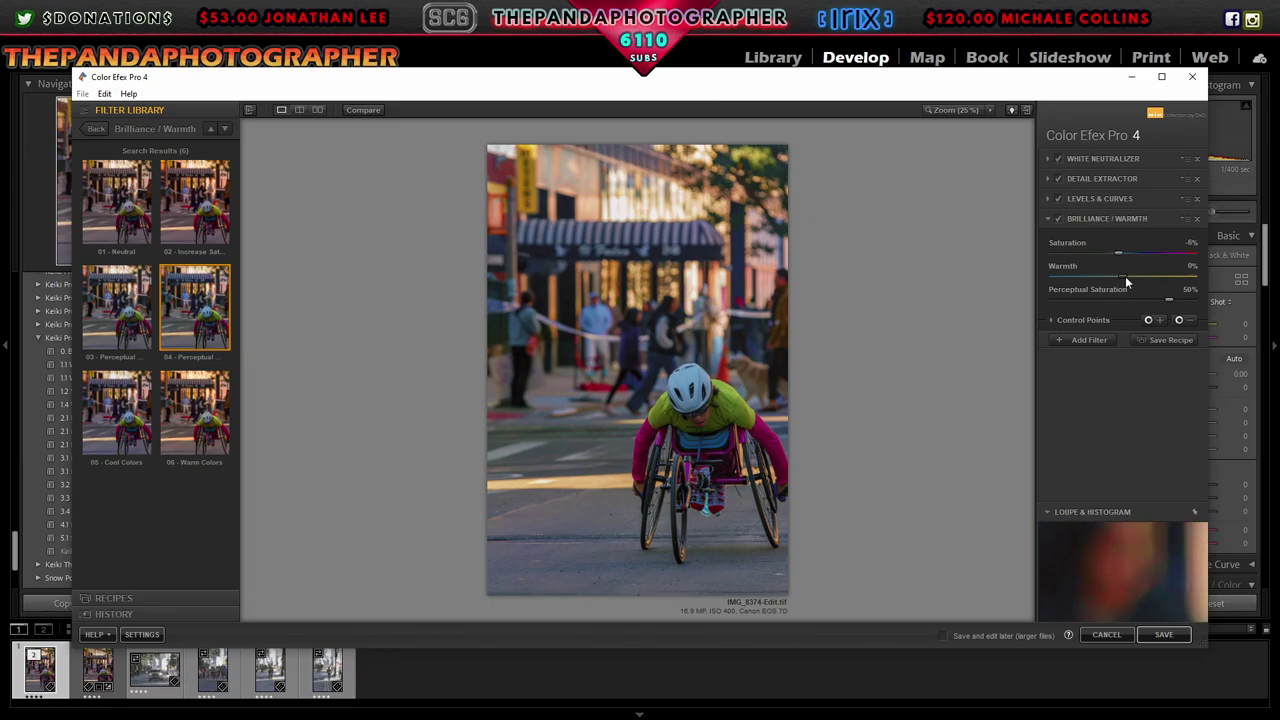
{"action": "left_click", "coordinate": [1087, 340]}
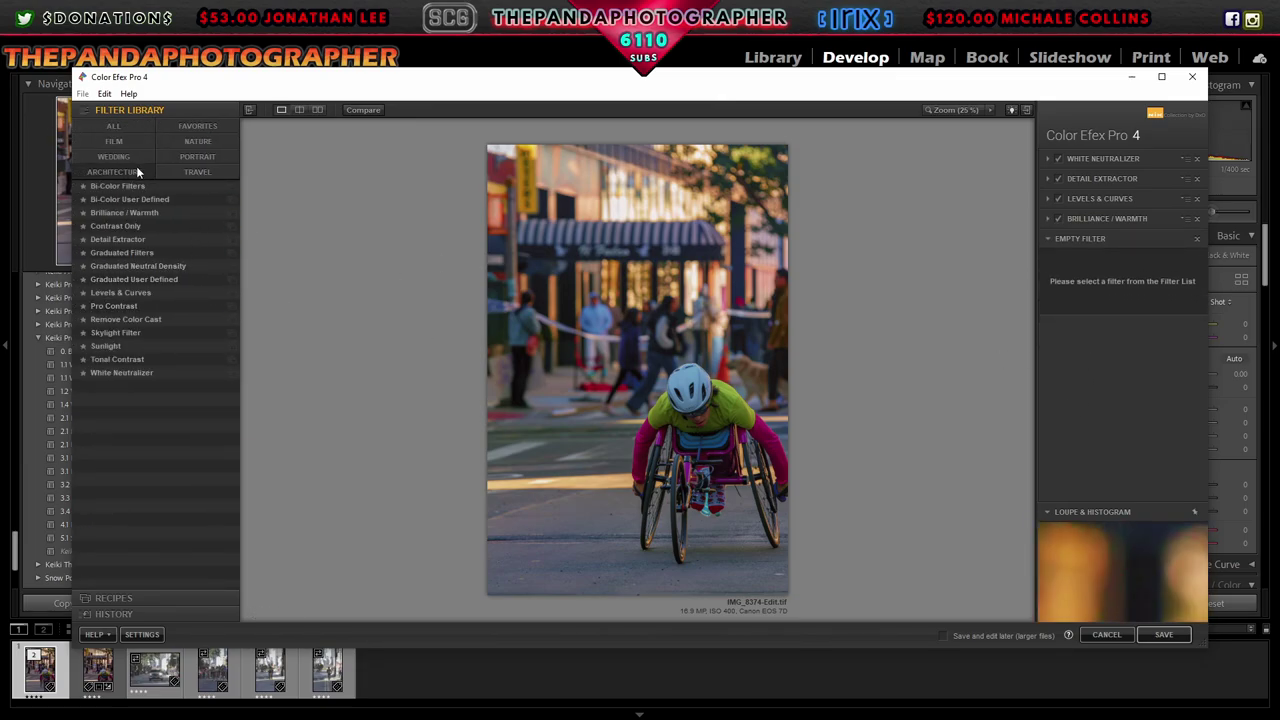
Step: Add a Travel Image Borders Type 10 border at size and spread -99%, and save to Lightroom
{"action": "left_click", "coordinate": [200, 172]}
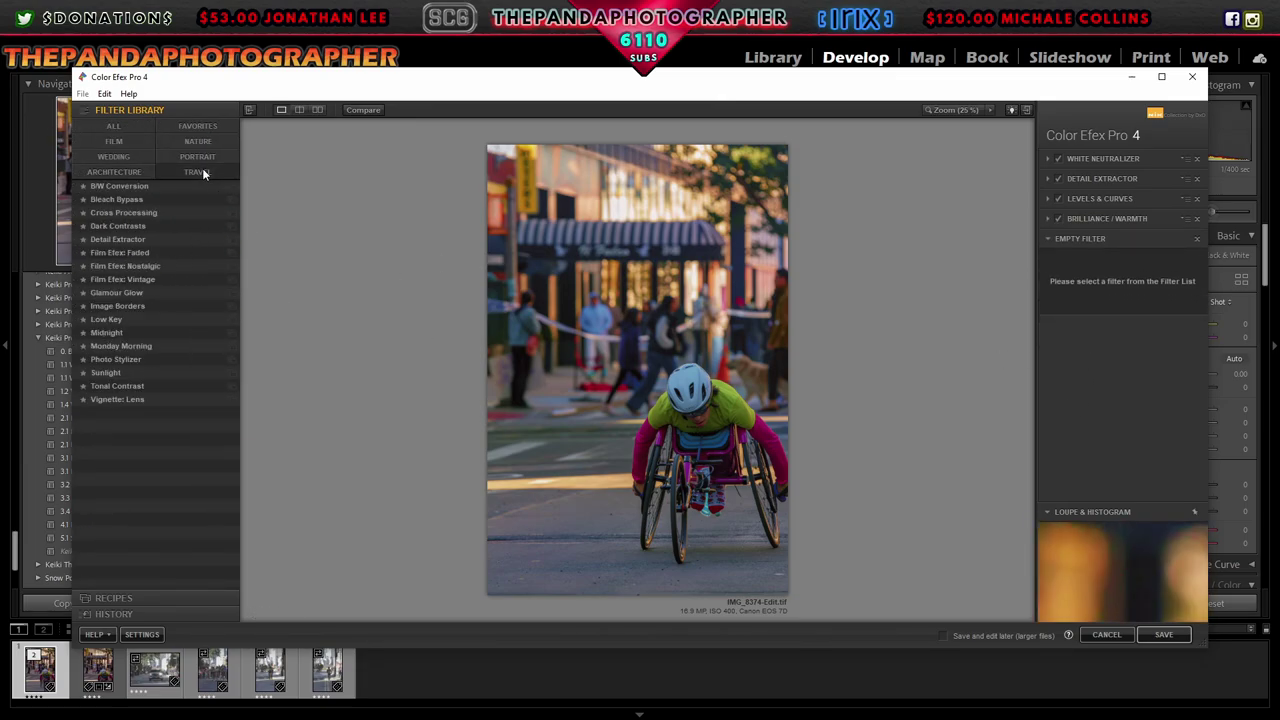
{"action": "left_click", "coordinate": [230, 305]}
{"action": "left_click", "coordinate": [200, 337]}
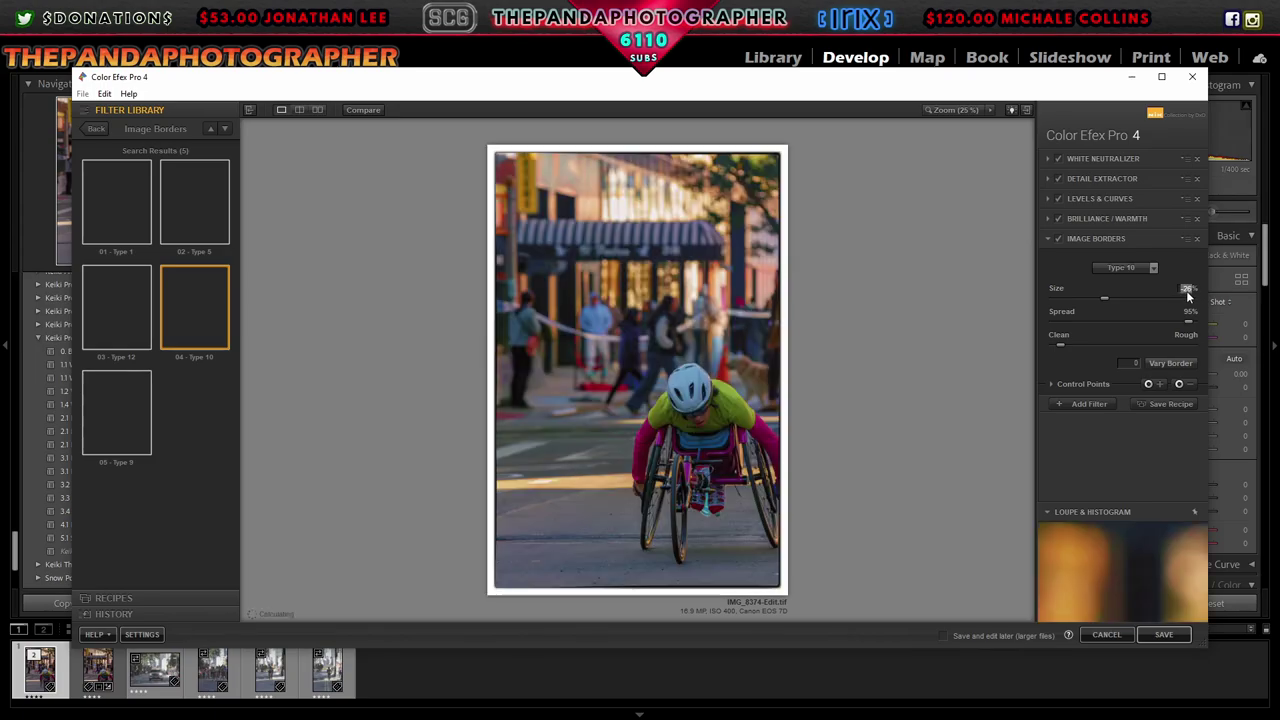
{"action": "left_click_drag", "start_coordinate": [1175, 294], "coordinate": [1200, 290]}
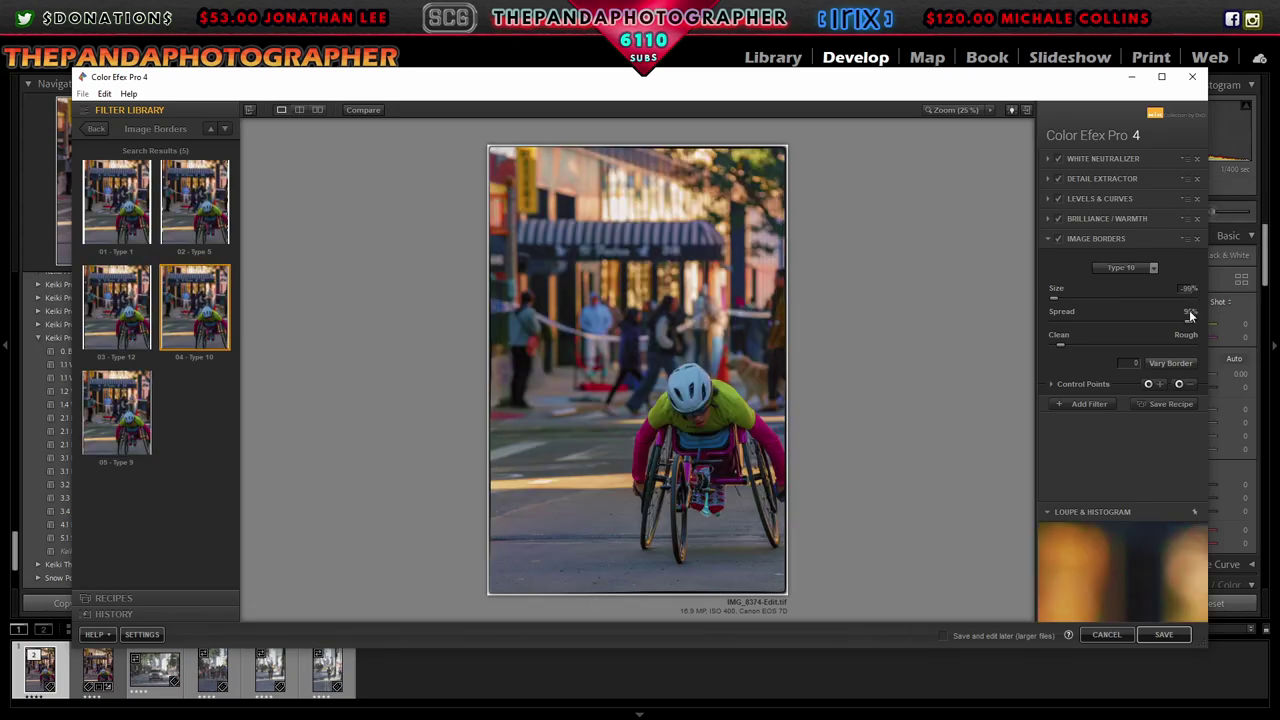
{"action": "key", "text": "Return"}
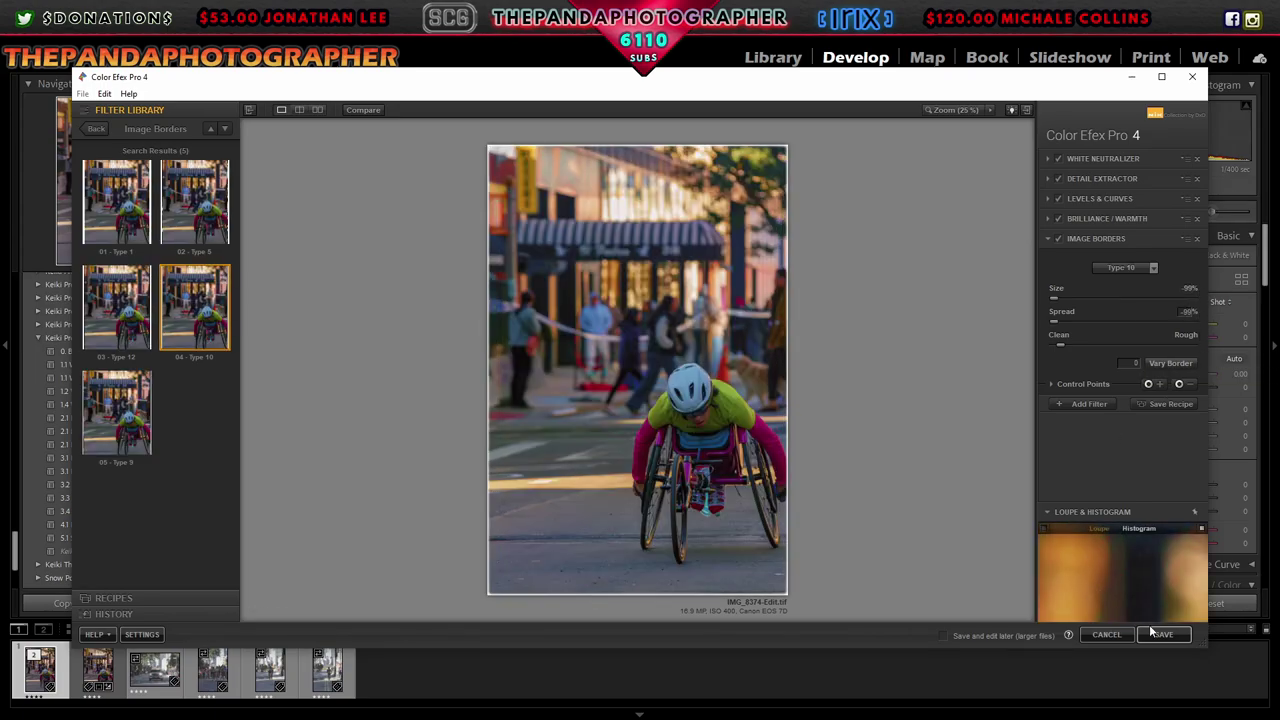
{"action": "left_click", "coordinate": [1170, 636]}
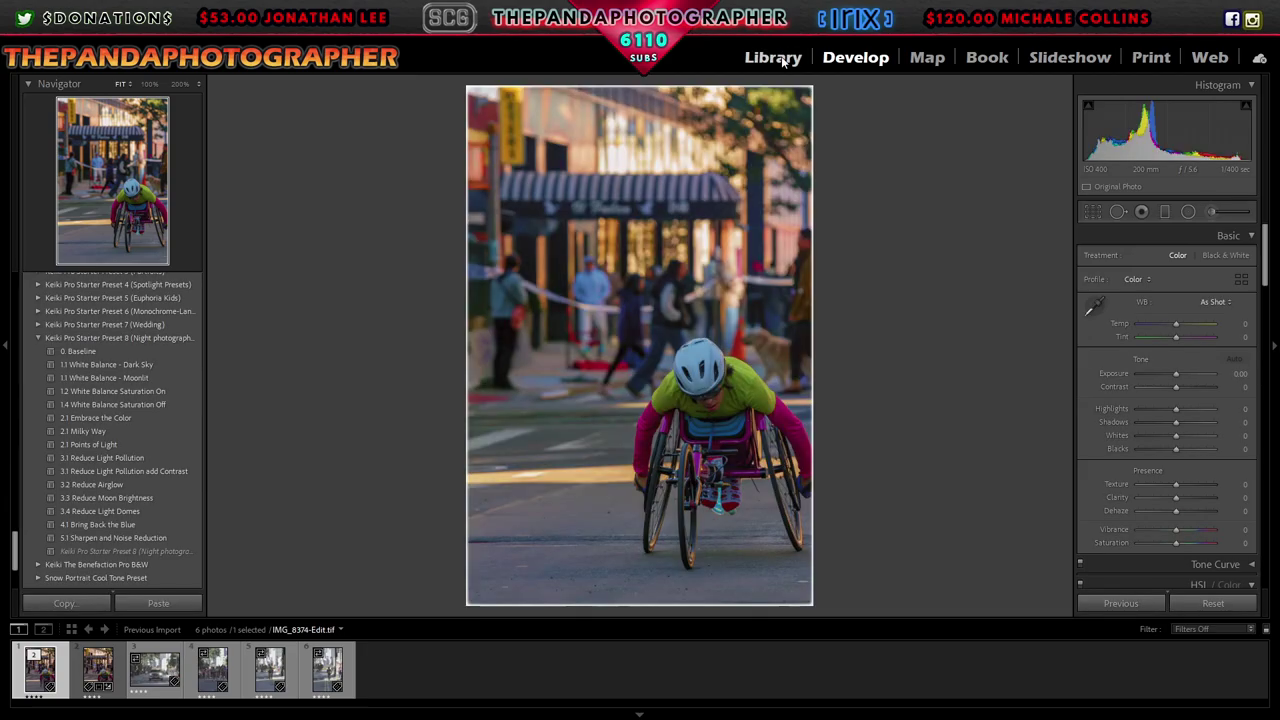
Step: In Grid, apply the photographer's metadata preset to the edited TIF, then reopen it in Develop
{"action": "key", "text": "g"}
{"action": "right_click", "coordinate": [238, 141]}
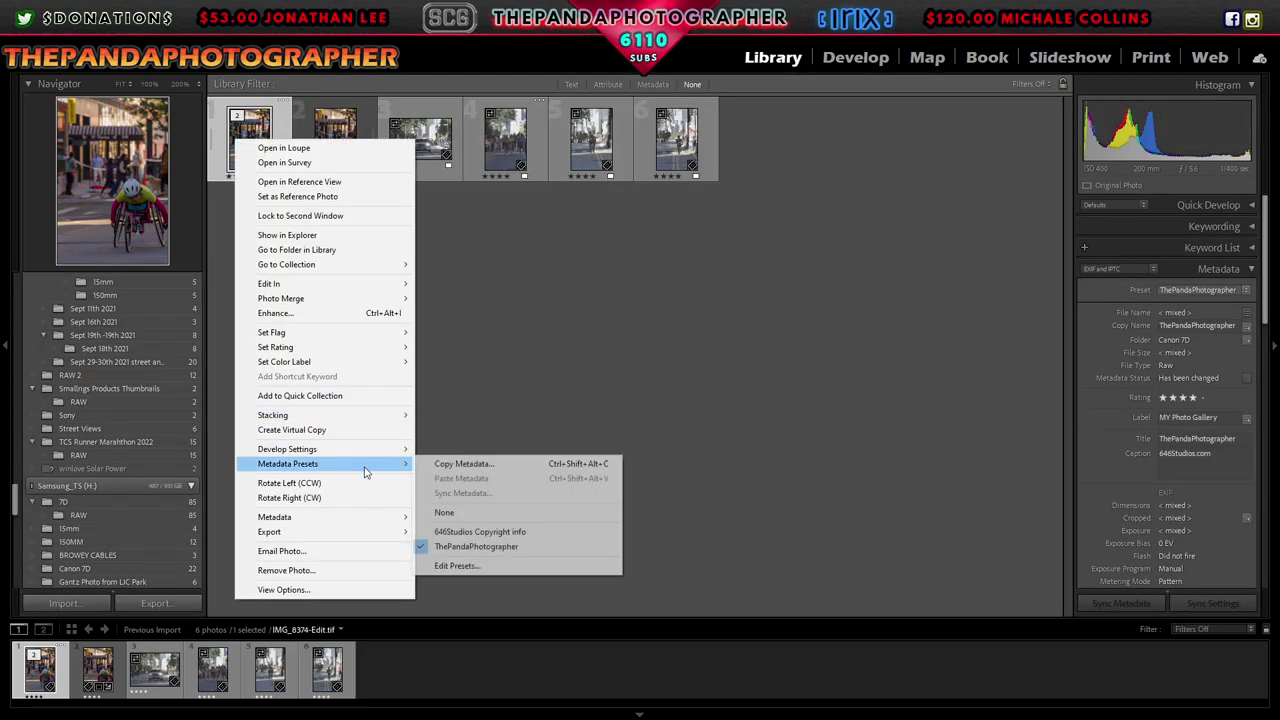
{"action": "left_click", "coordinate": [505, 545]}
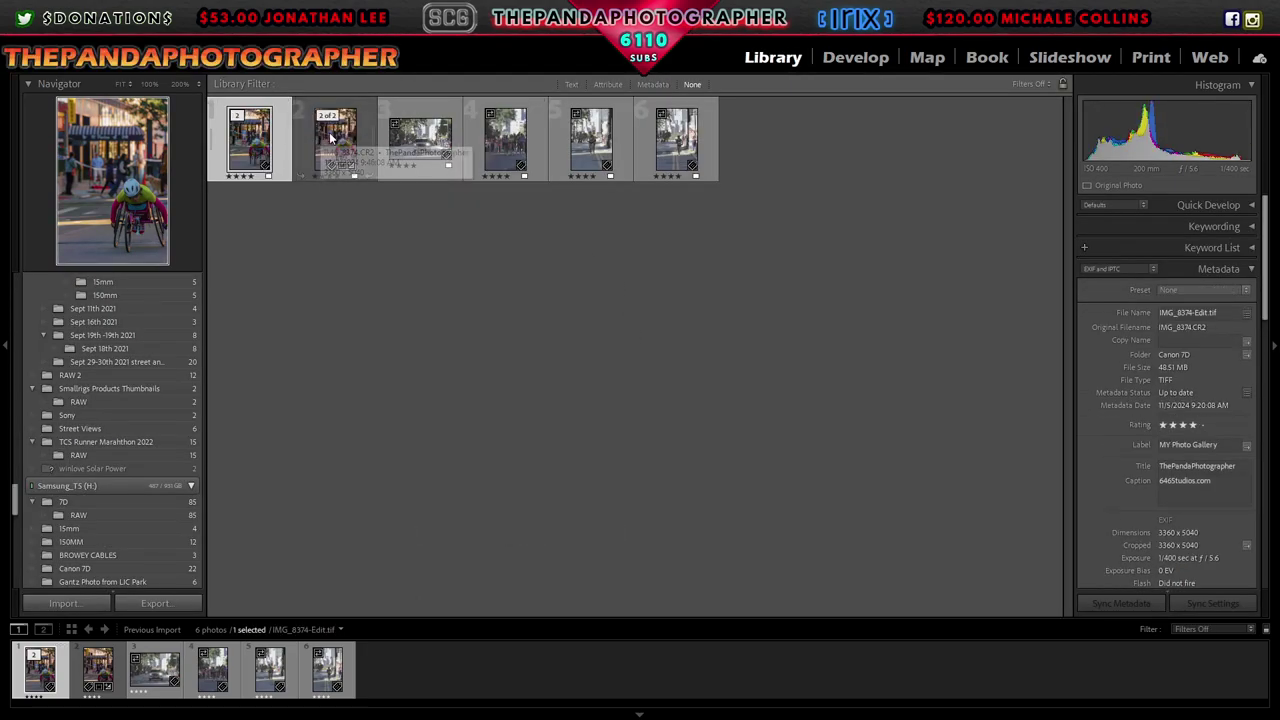
{"action": "right_click", "coordinate": [257, 137]}
{"action": "left_click", "coordinate": [541, 540]}
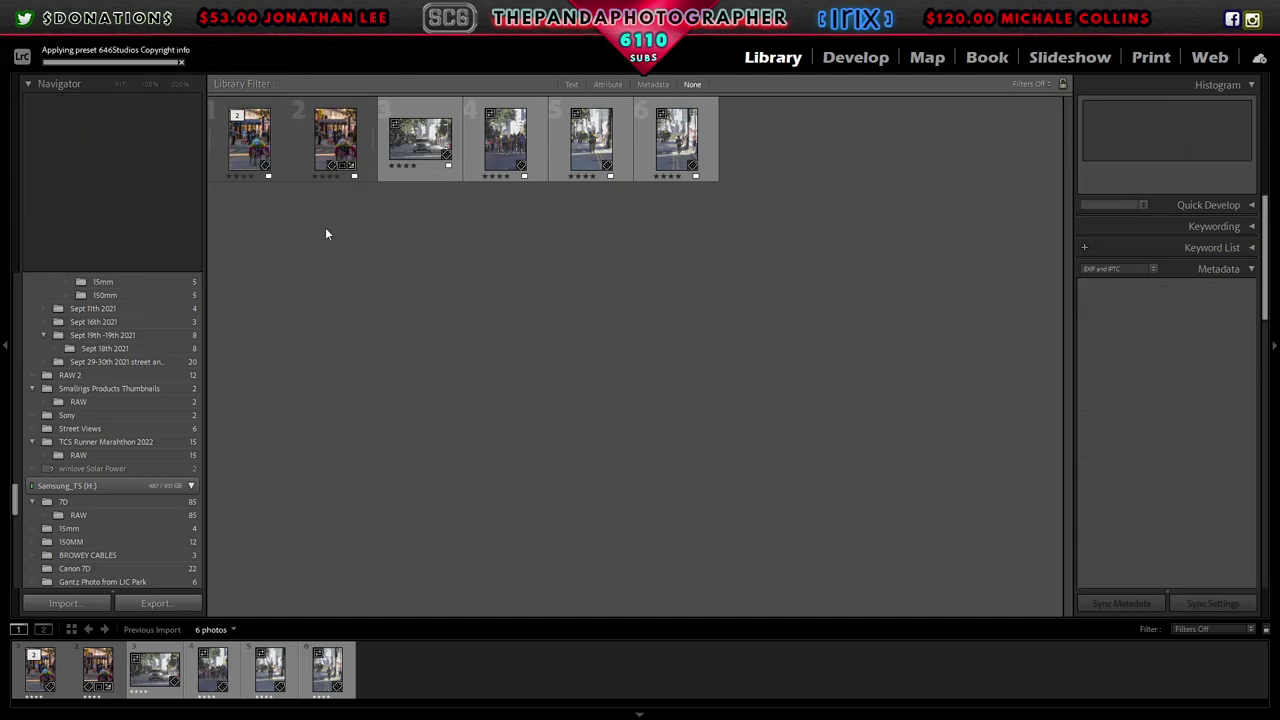
{"action": "right_click", "coordinate": [248, 174]}
{"action": "mouse_move", "coordinate": [300, 499]}
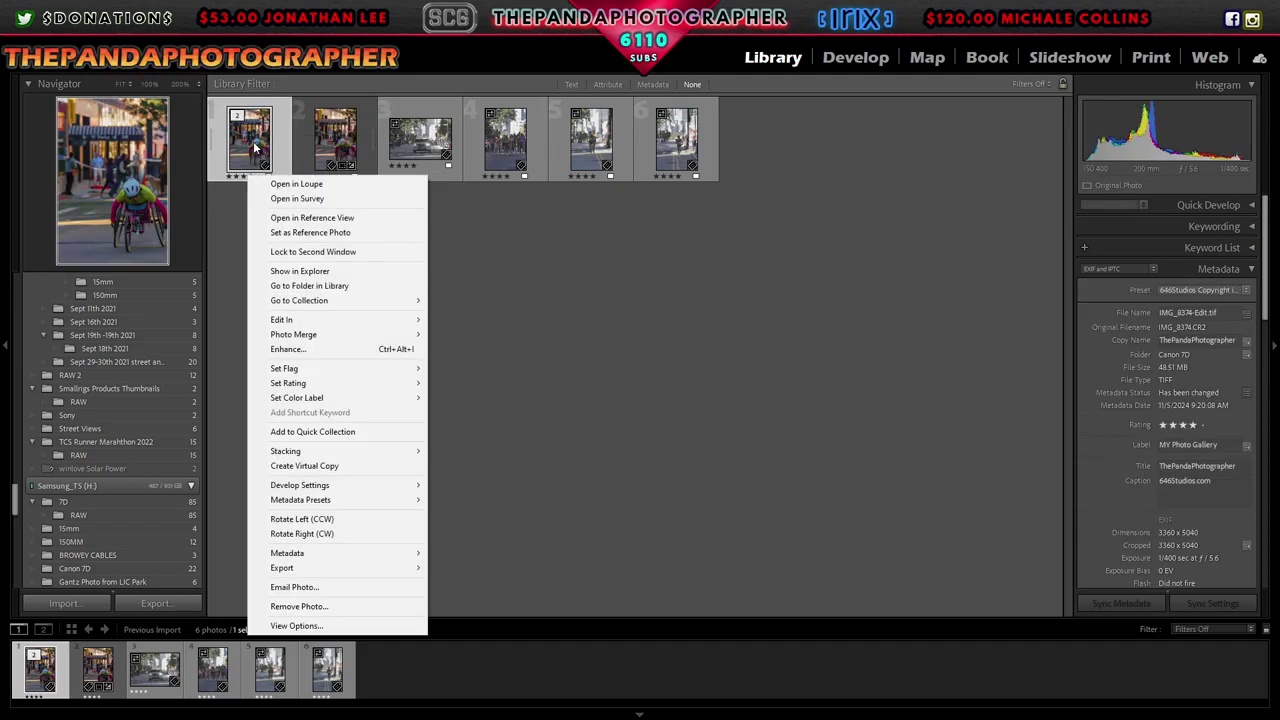
{"action": "left_click", "coordinate": [530, 585]}
{"action": "key", "text": "d"}
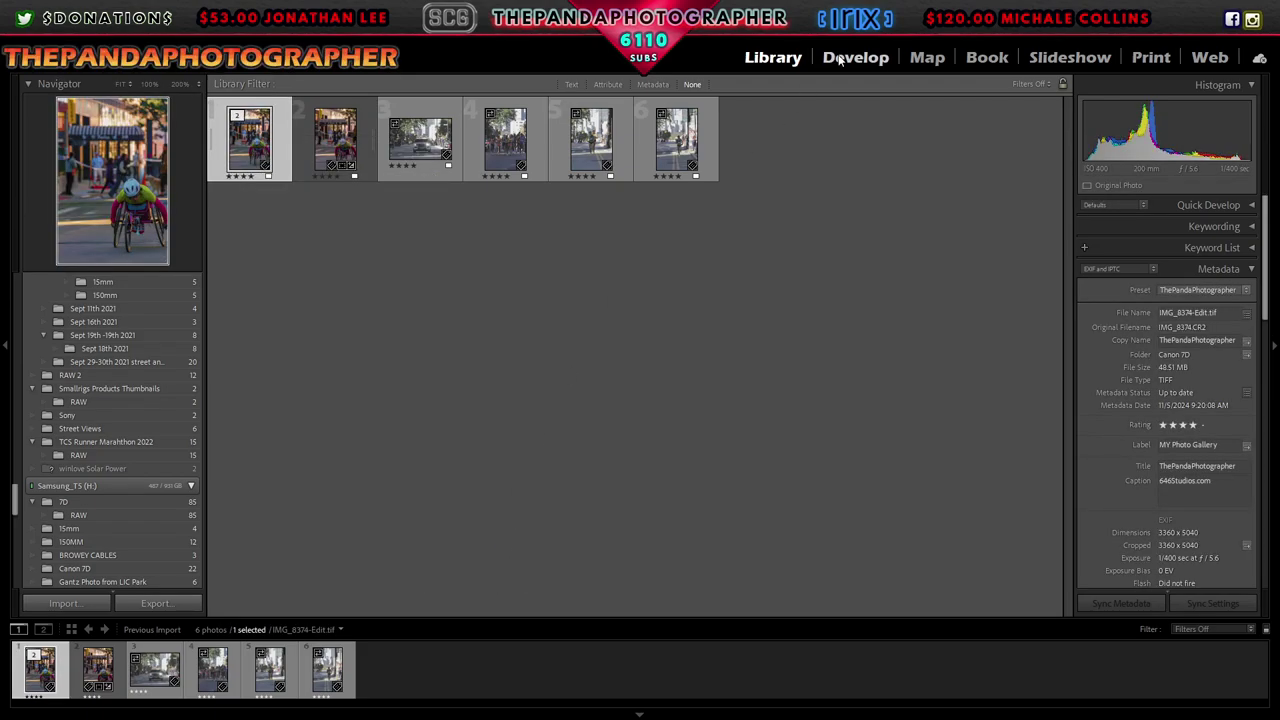
{"action": "left_click", "coordinate": [700, 390]}
{"action": "left_click", "coordinate": [705, 460]}
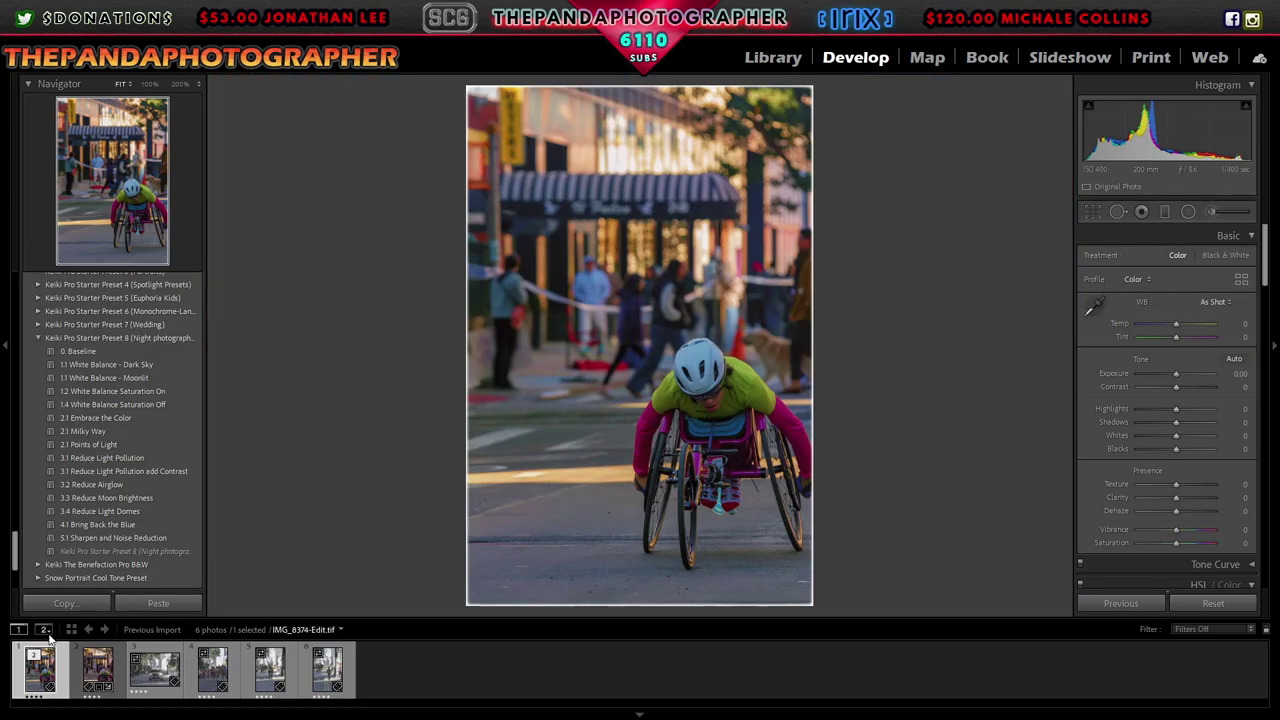
Step: Compare the original and edited wheelchair racer photos side by side, then deselect both to leave Compare
{"action": "key", "text": "c"}
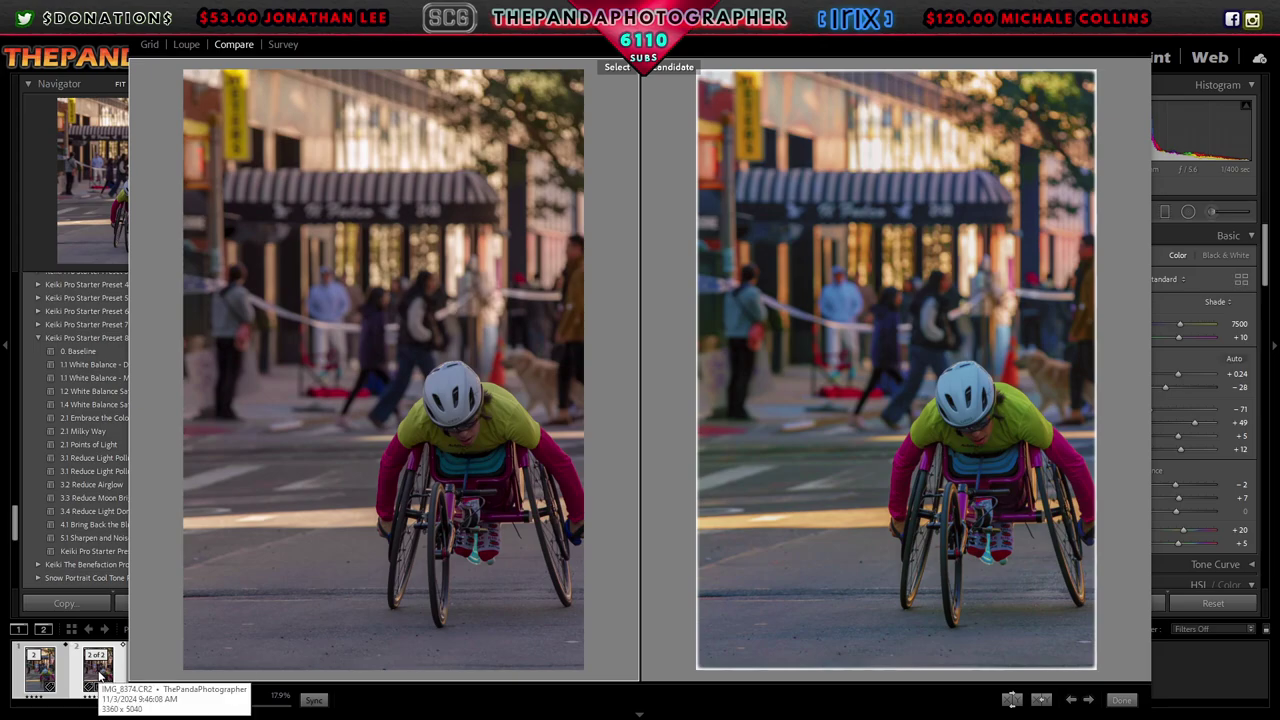
{"action": "left_click", "coordinate": [37, 678]}
{"action": "left_click", "coordinate": [97, 672]}
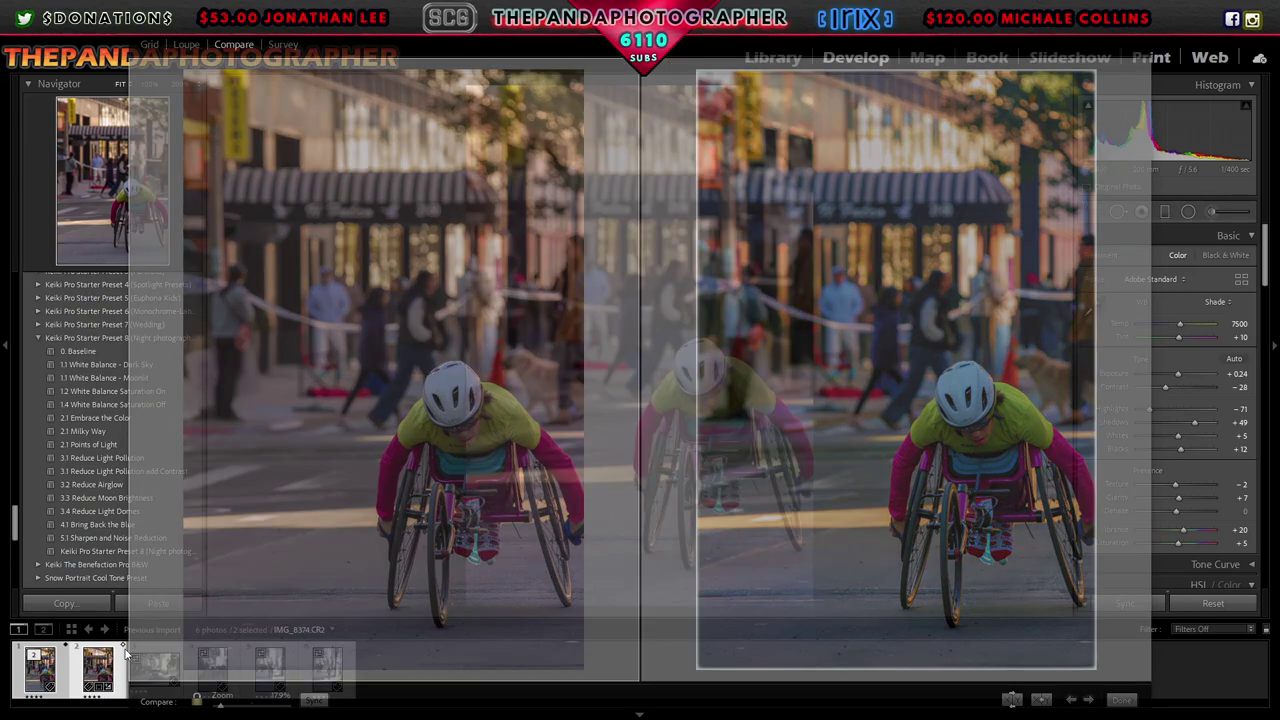
{"action": "left_click", "coordinate": [429, 688]}
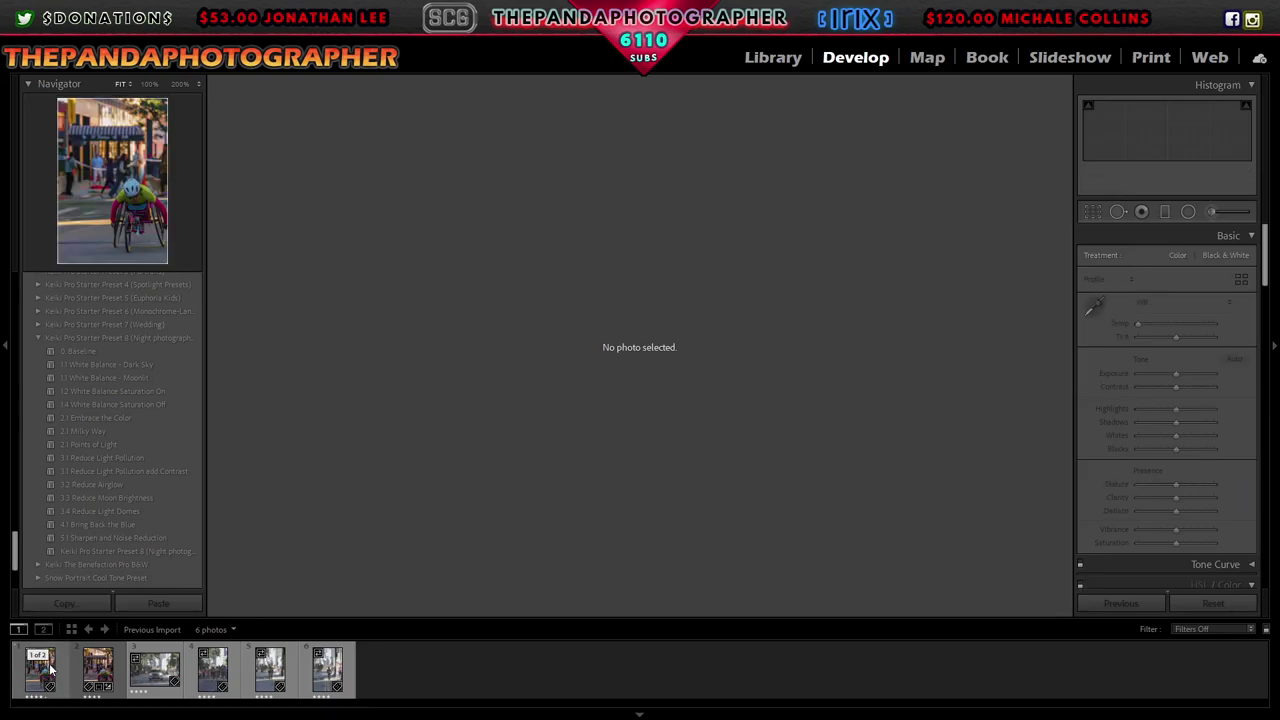
Step: Select IMG_8374-Edit.tif for export, keeping LOW as the destination folder
{"action": "left_click", "coordinate": [50, 668]}
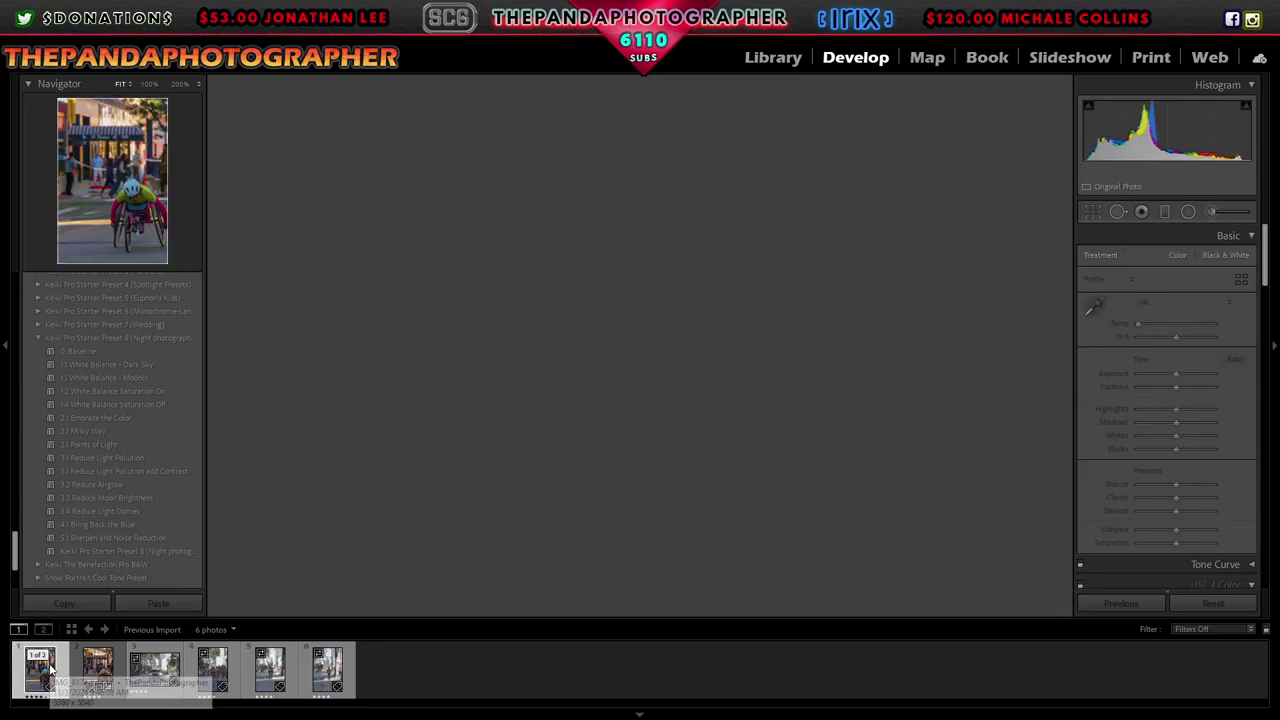
{"action": "key", "text": "alt+f"}
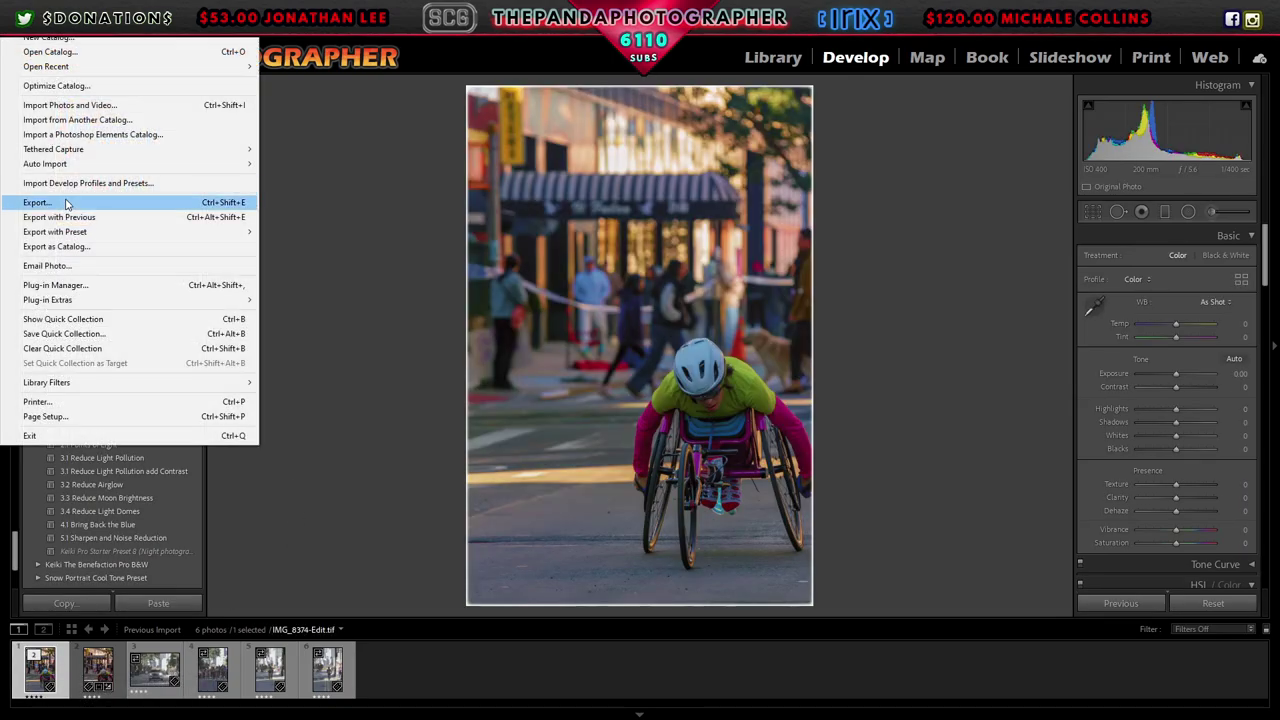
{"action": "key", "text": "Return"}
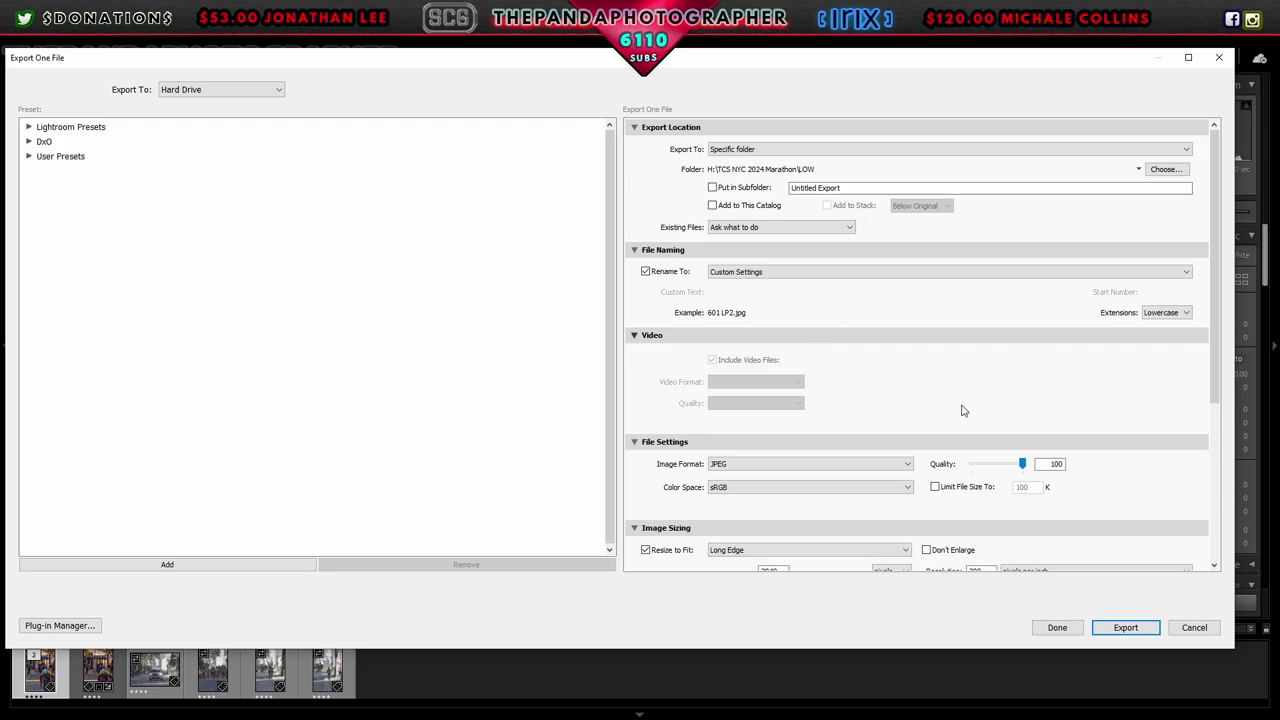
{"action": "left_click", "coordinate": [1165, 169]}
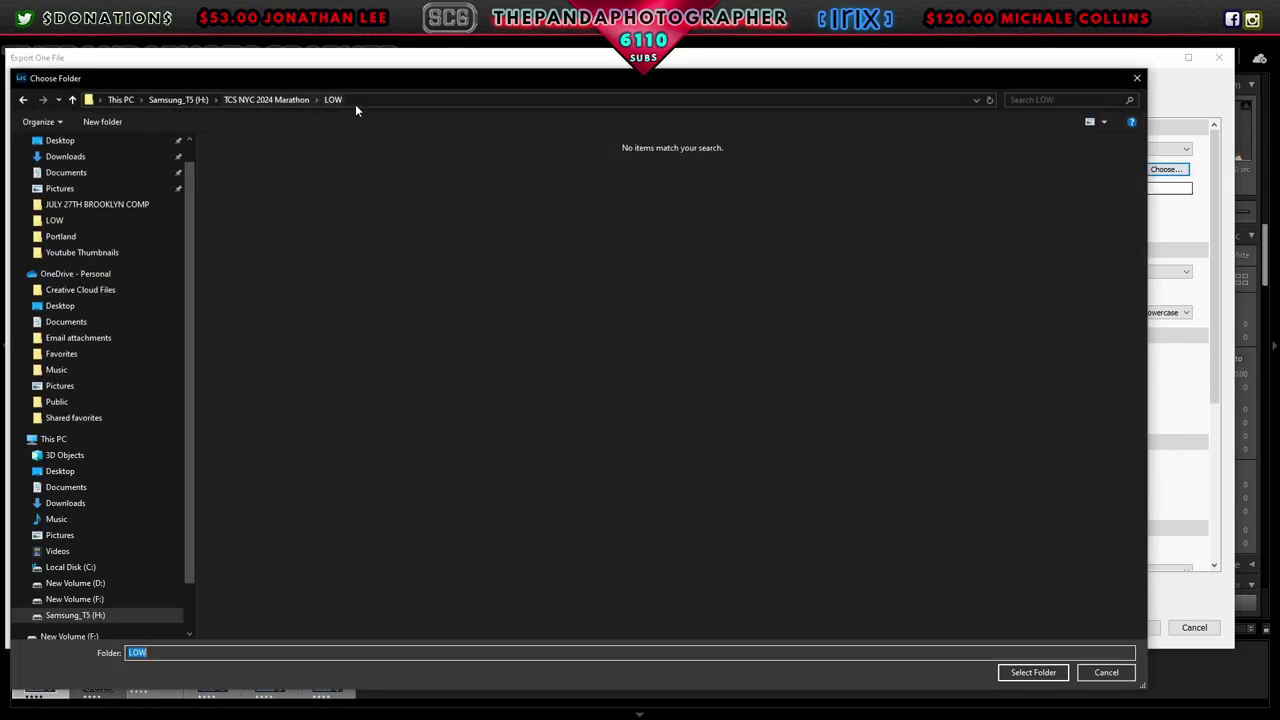
{"action": "left_click", "coordinate": [1030, 672]}
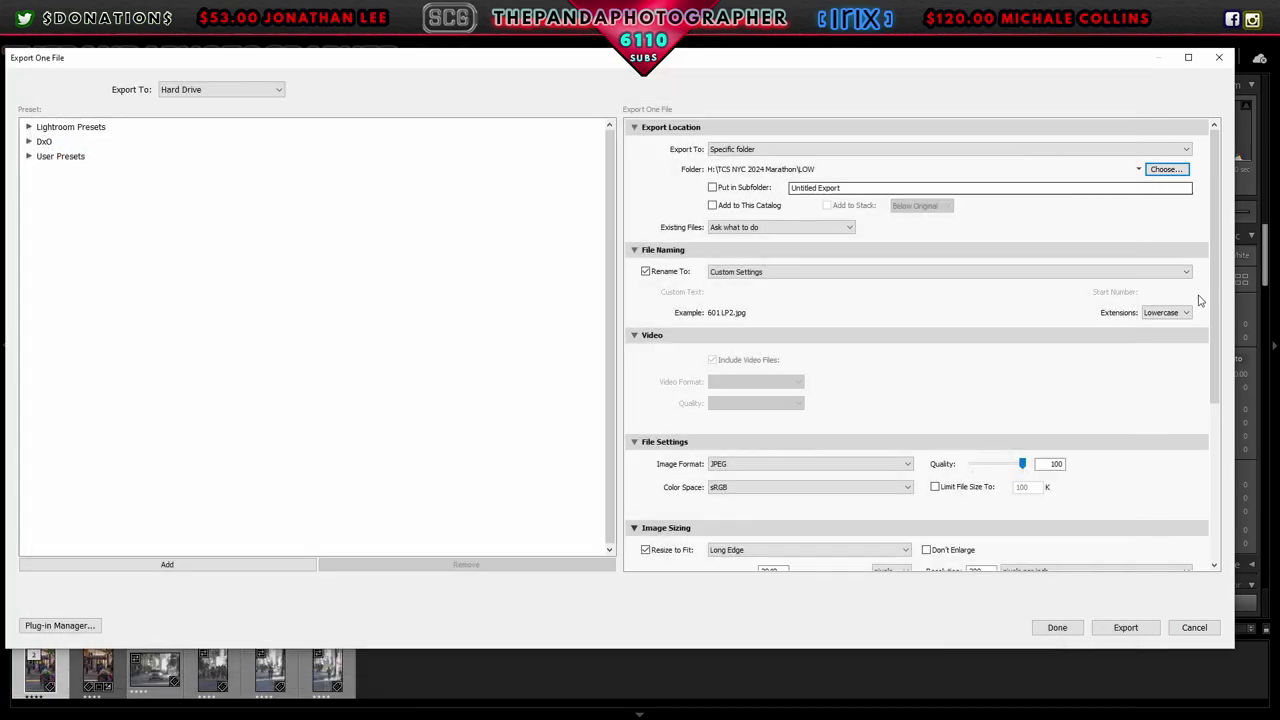
Step: Switch the watermark to 2022 Left 37% Transparent, then cancel the export because the file exists
{"action": "left_click_drag", "start_coordinate": [1214, 300], "coordinate": [1226, 427]}
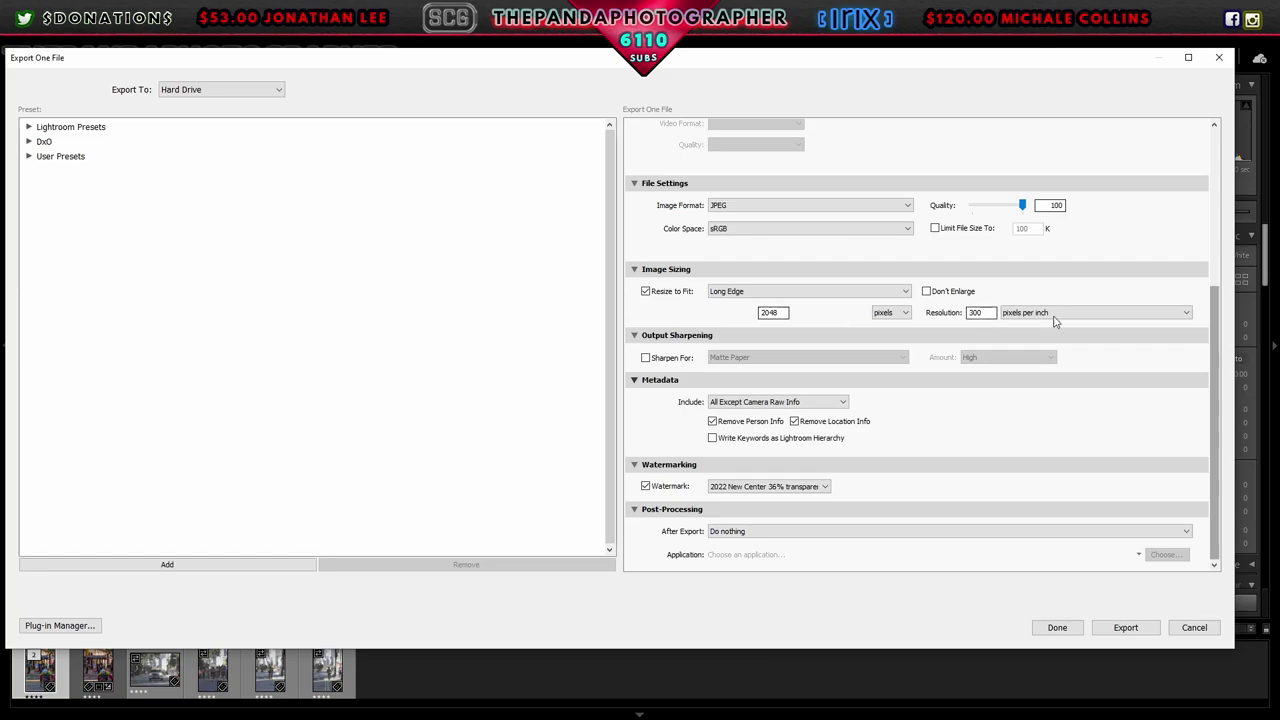
{"action": "left_click", "coordinate": [788, 488]}
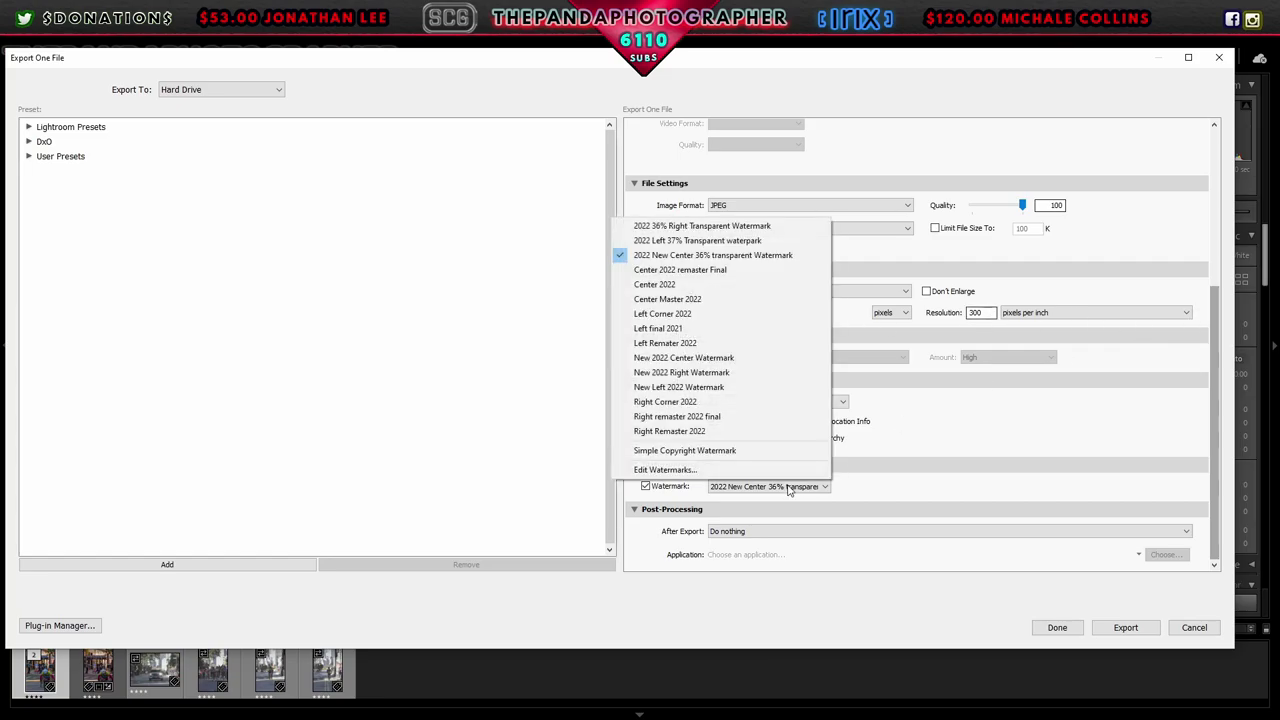
{"action": "left_click", "coordinate": [715, 241]}
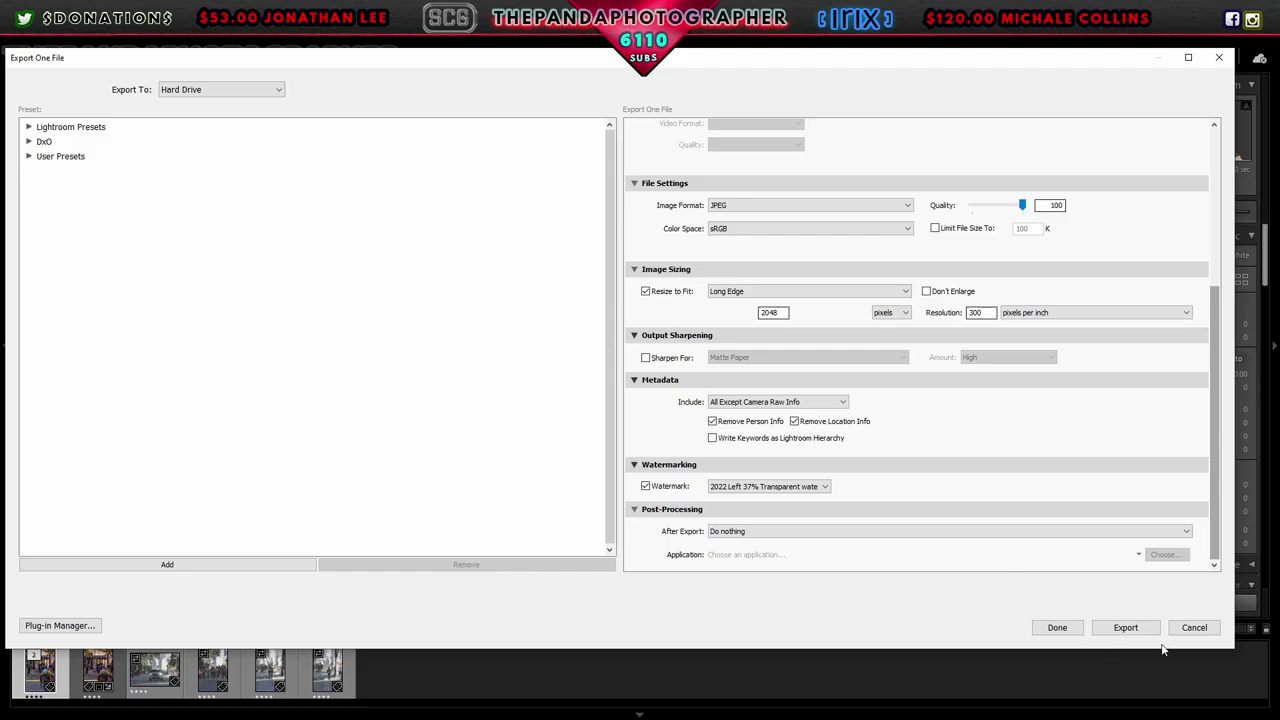
{"action": "left_click", "coordinate": [1125, 627]}
{"action": "left_click", "coordinate": [840, 466]}
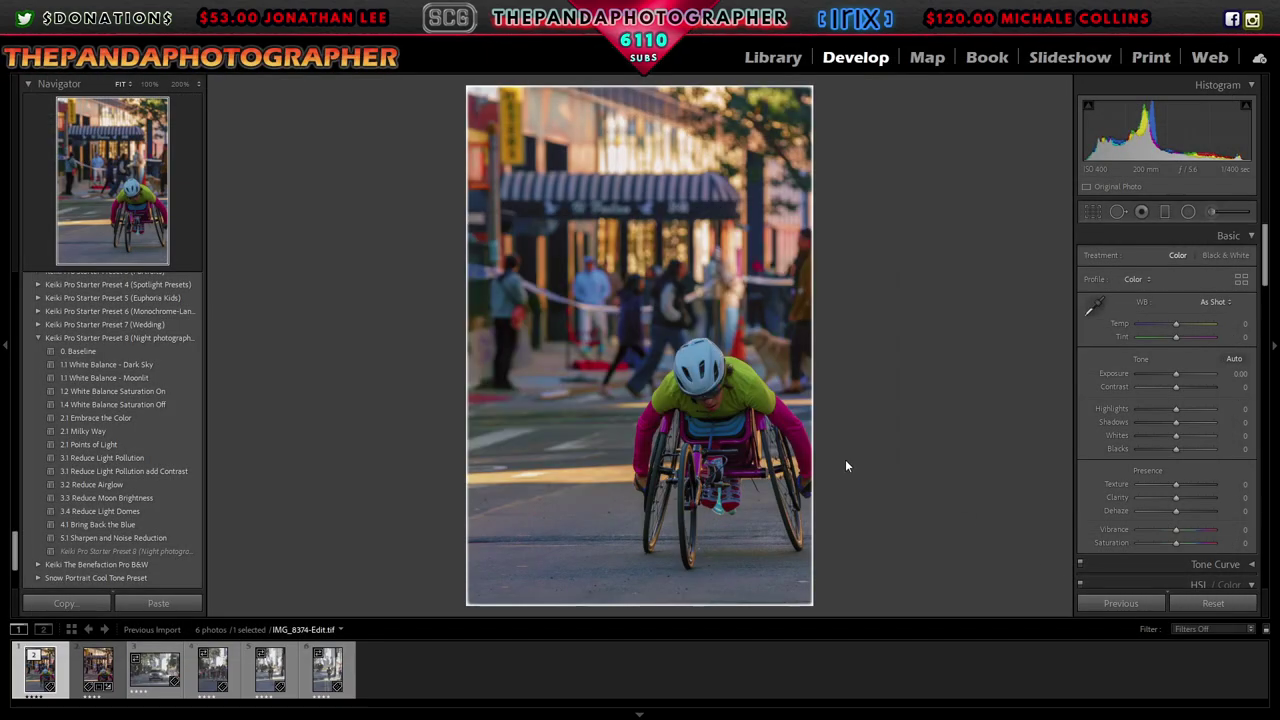
Step: Rename the export file to 'cyclists 3' and export the JPEG into LOW
{"action": "left_click", "coordinate": [20, 28]}
{"action": "left_click", "coordinate": [20, 28]}
{"action": "left_click", "coordinate": [100, 200]}
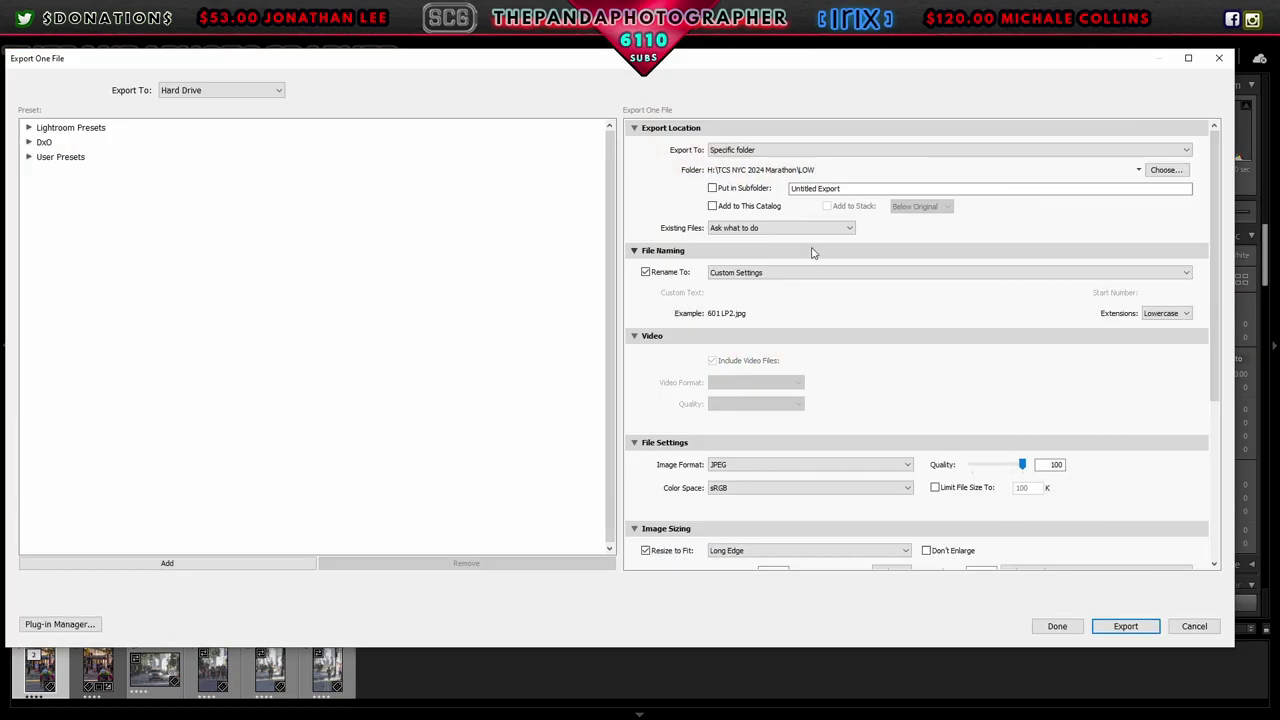
{"action": "left_click", "coordinate": [760, 272]}
{"action": "left_click", "coordinate": [780, 518]}
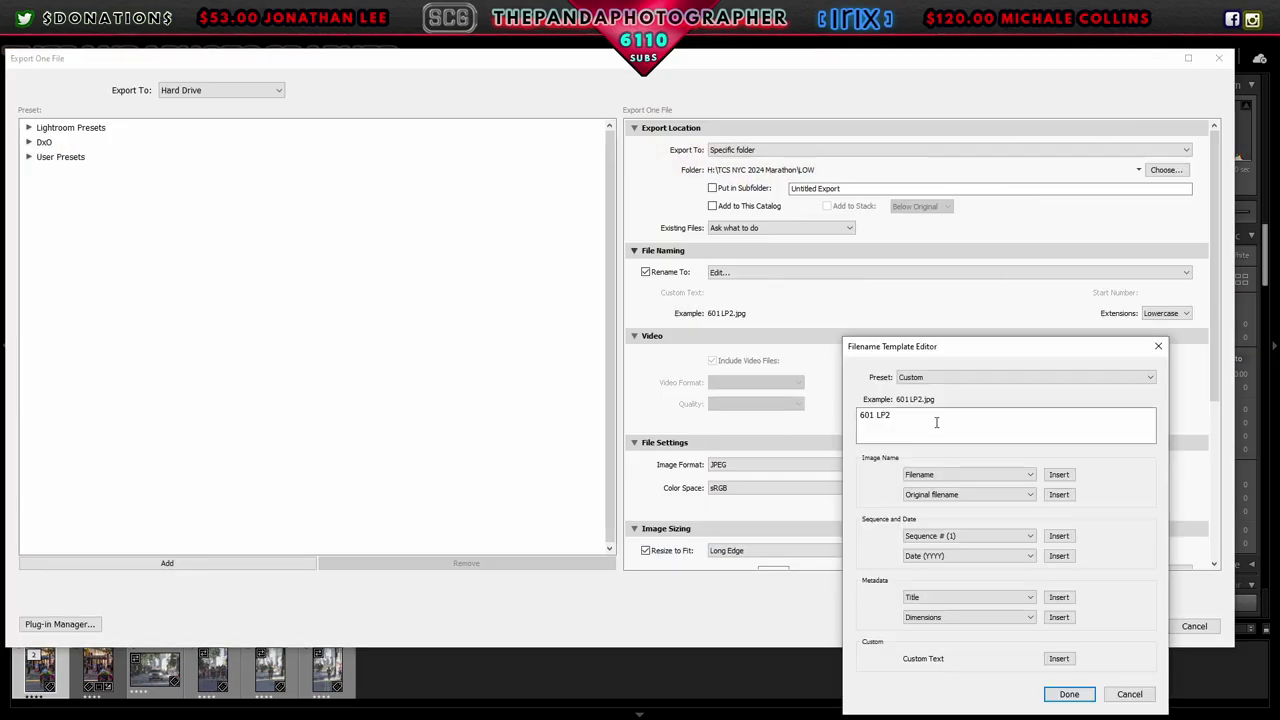
{"action": "triple_click", "coordinate": [936, 422]}
{"action": "type", "text": "6"}
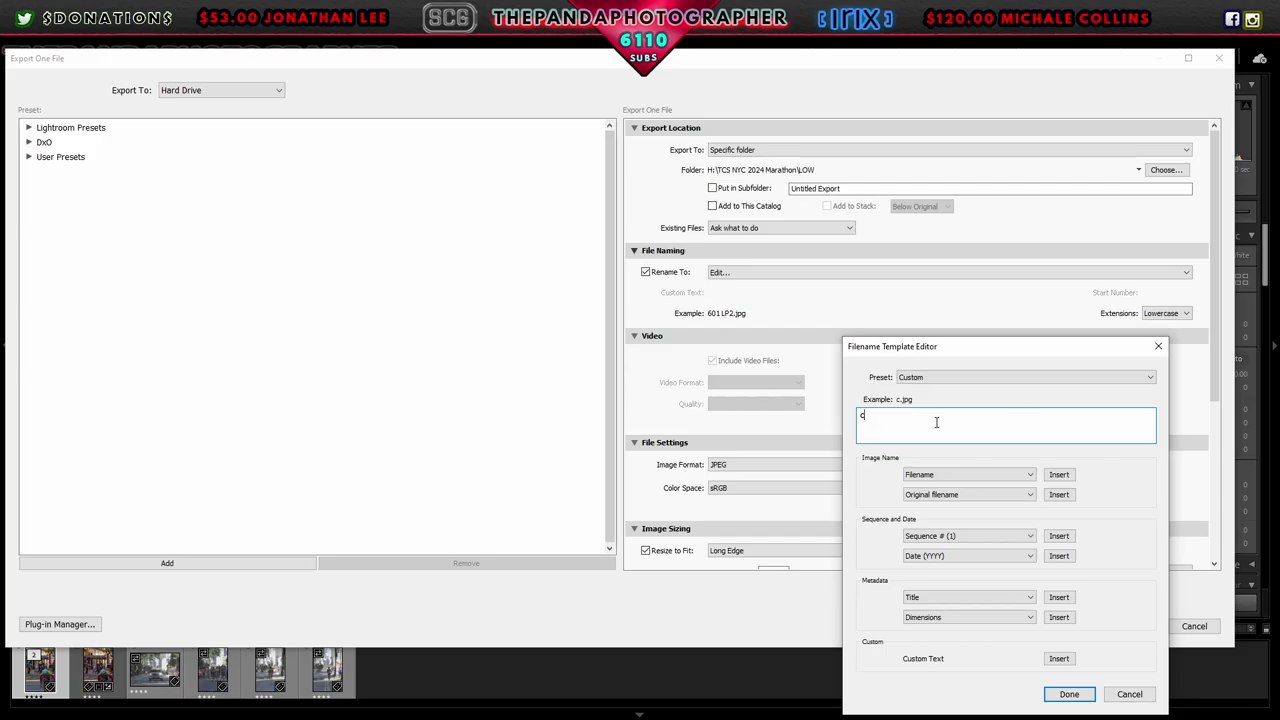
{"action": "type", "text": "yclists "}
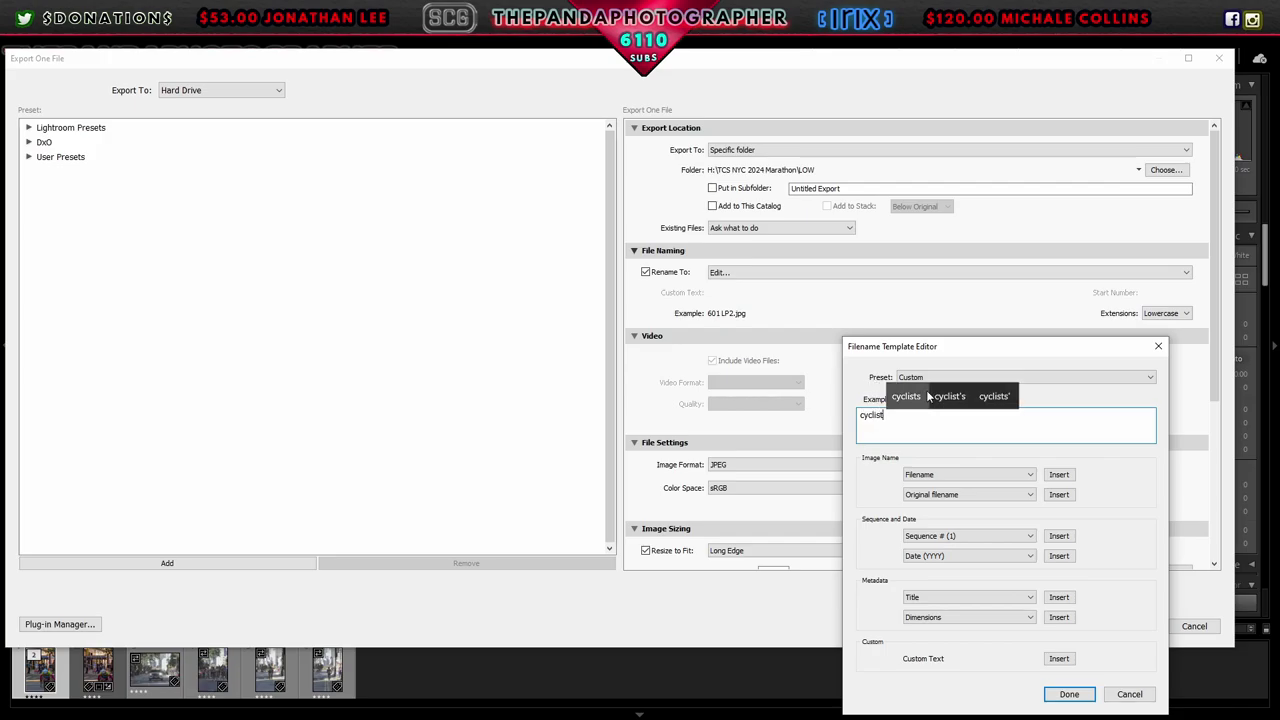
{"action": "type", "text": "3"}
{"action": "left_click", "coordinate": [1065, 700]}
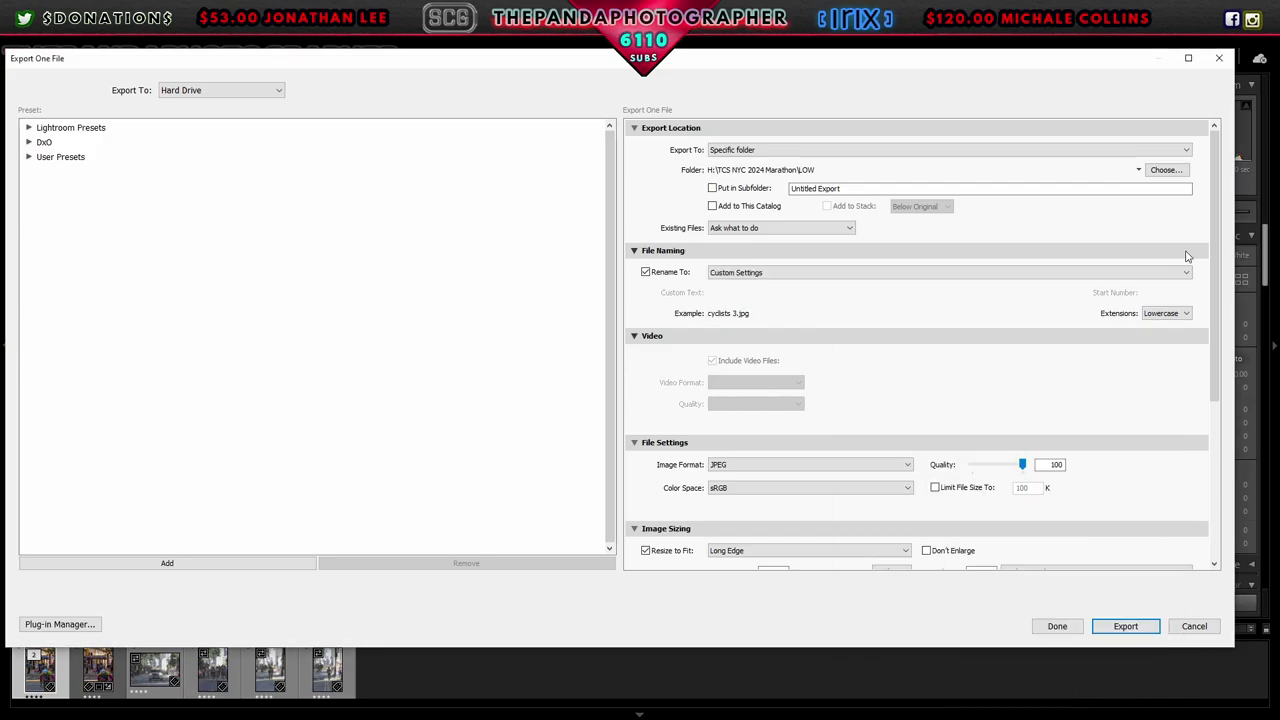
{"action": "scroll", "coordinate": [1136, 498], "scroll_direction": "down", "scroll_amount": 5}
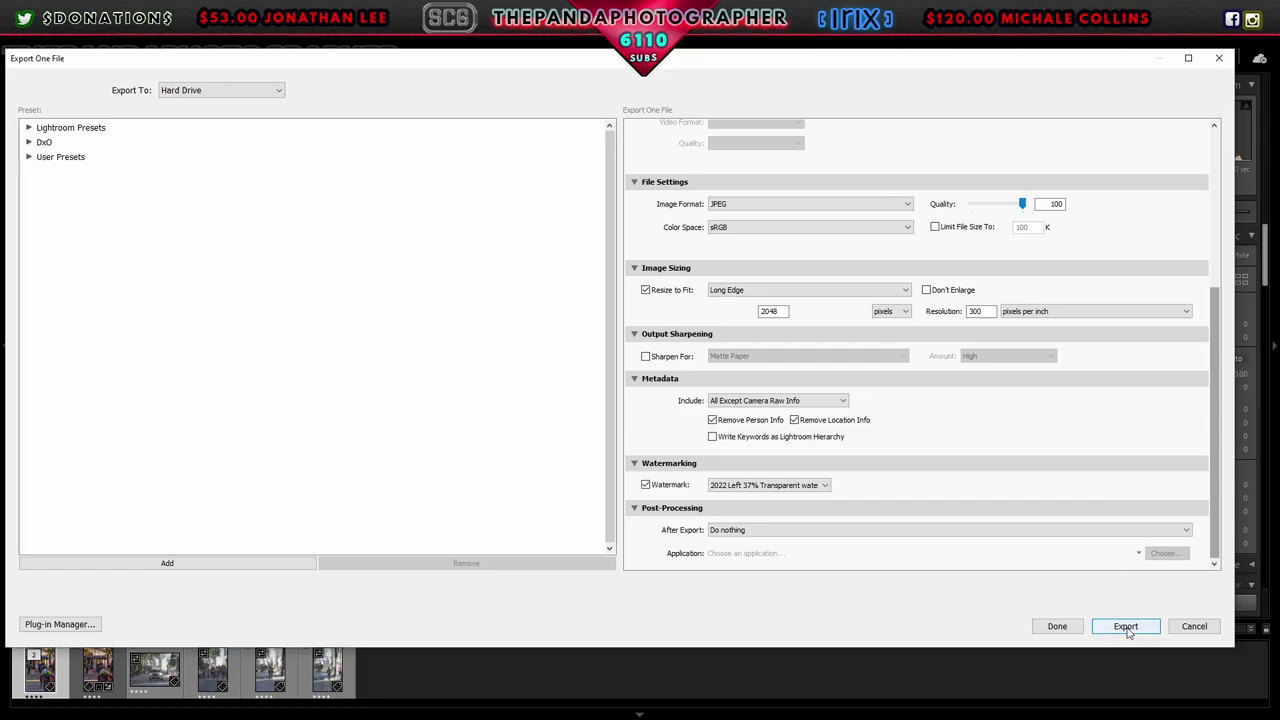
{"action": "left_click", "coordinate": [1125, 626]}
Step: Export the photo to the HIGH folder at full size with Resize to Fit turned off
{"action": "key", "text": "ctrl+shift+e"}
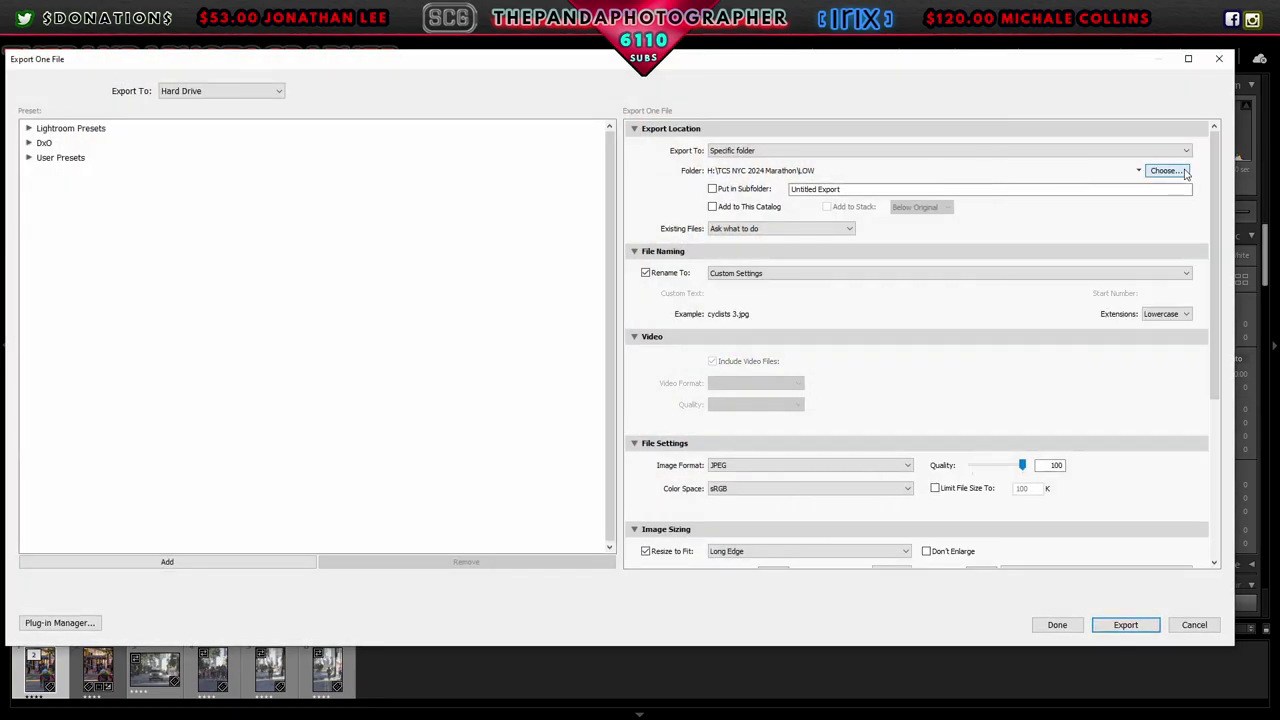
{"action": "left_click", "coordinate": [1165, 171]}
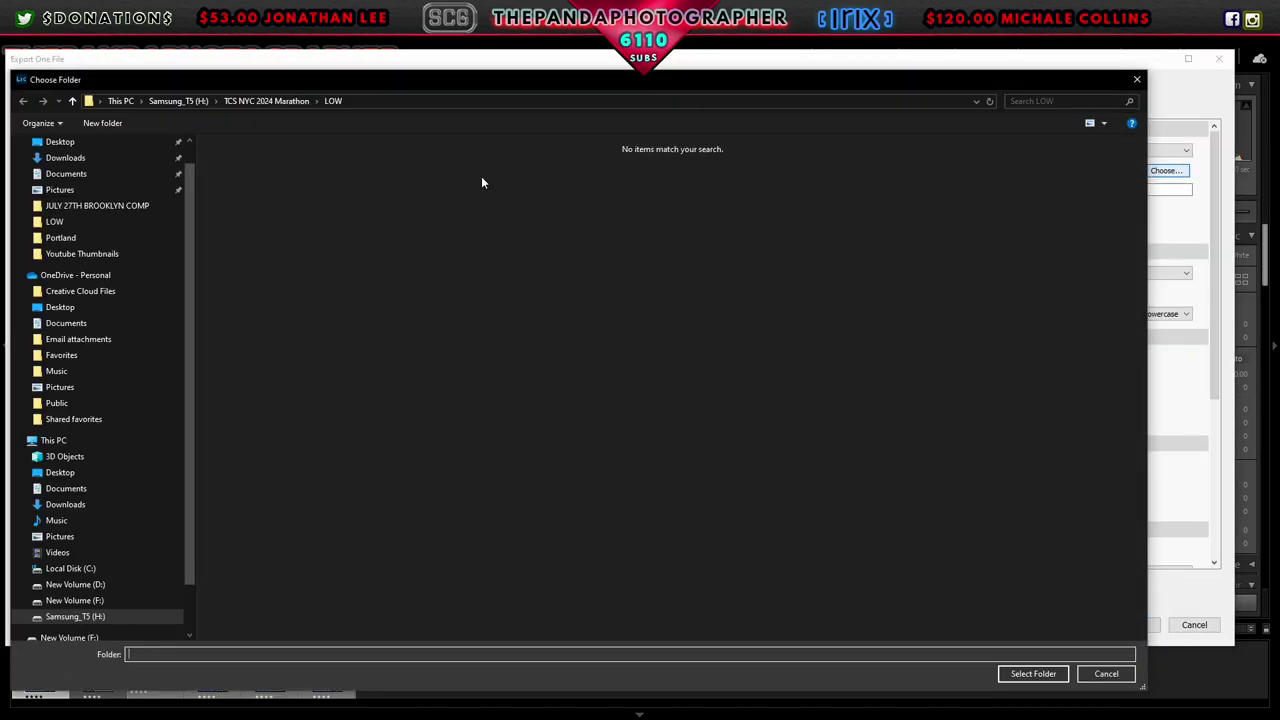
{"action": "left_click", "coordinate": [268, 101]}
{"action": "double_click", "coordinate": [228, 163]}
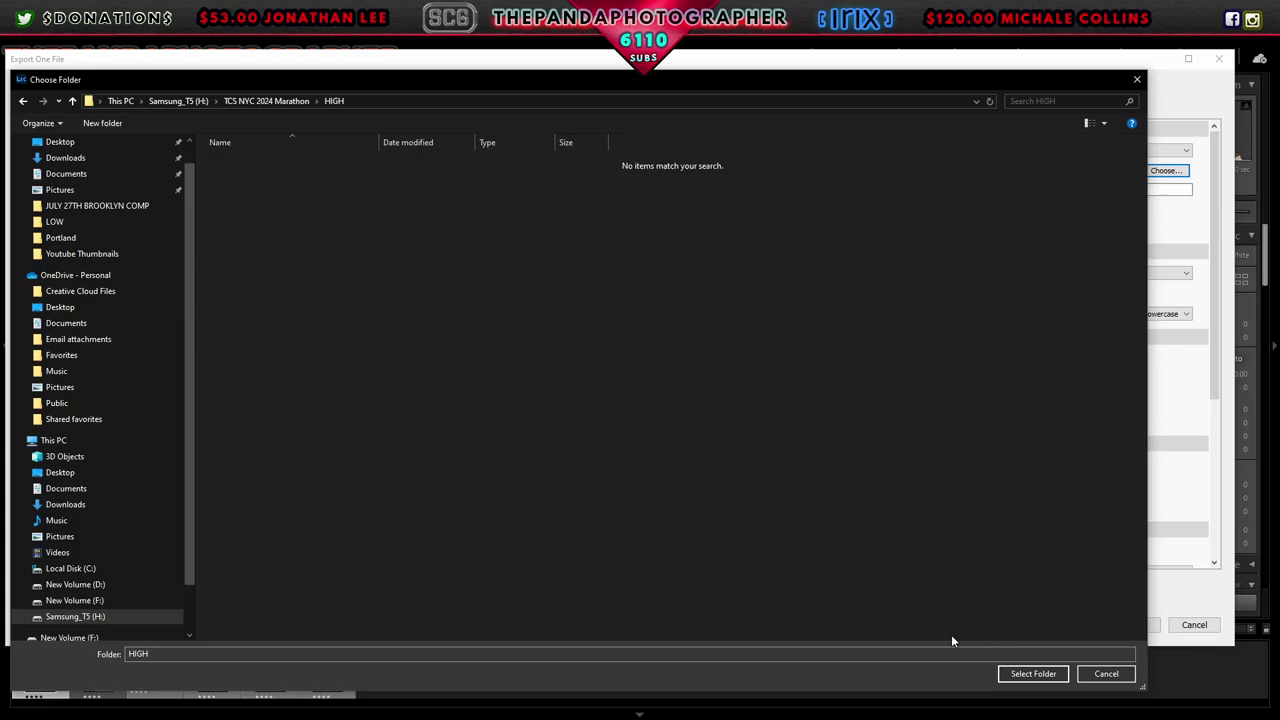
{"action": "left_click", "coordinate": [1033, 673]}
{"action": "scroll", "coordinate": [818, 370], "scroll_direction": "down", "scroll_amount": 5}
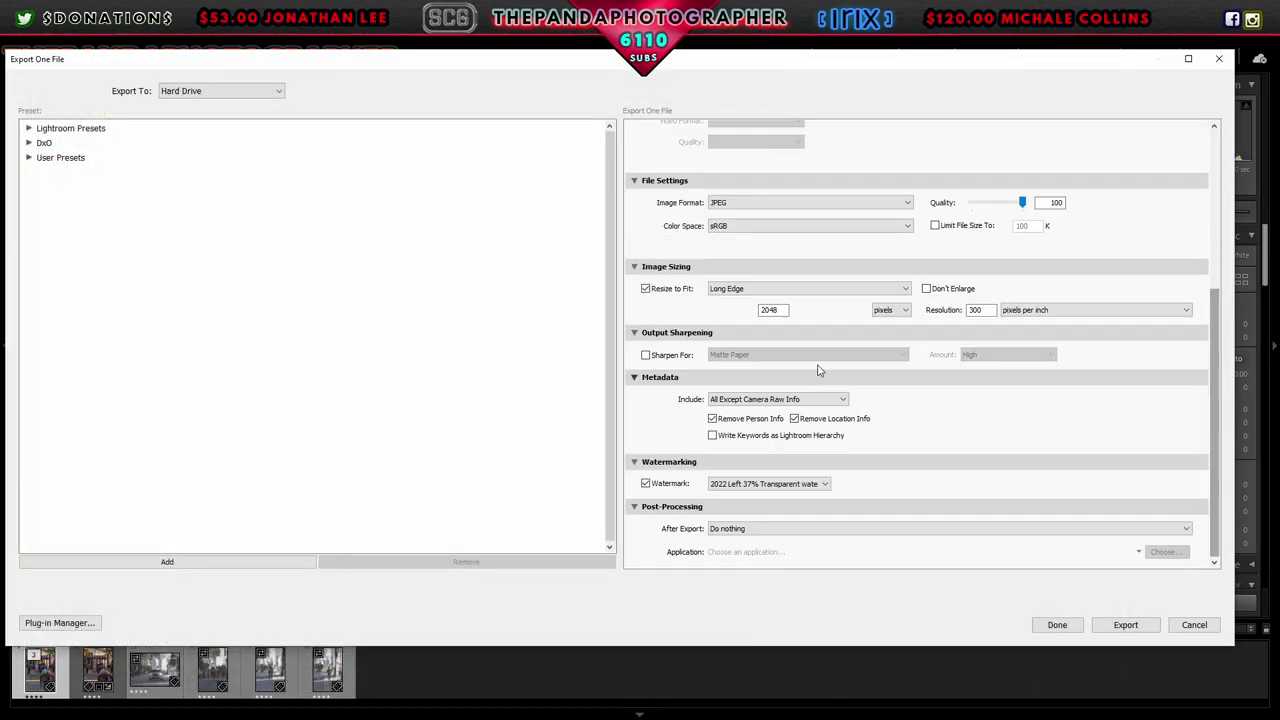
{"action": "left_click", "coordinate": [646, 289]}
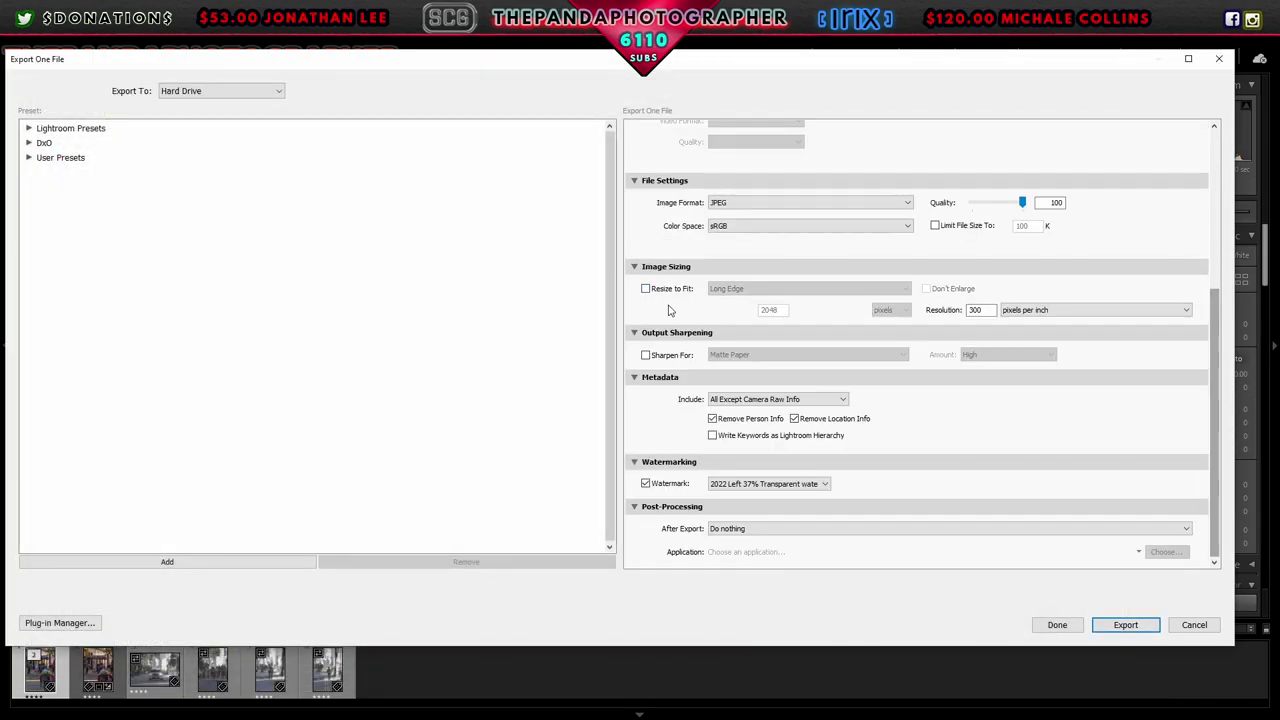
{"action": "left_click", "coordinate": [1126, 624]}
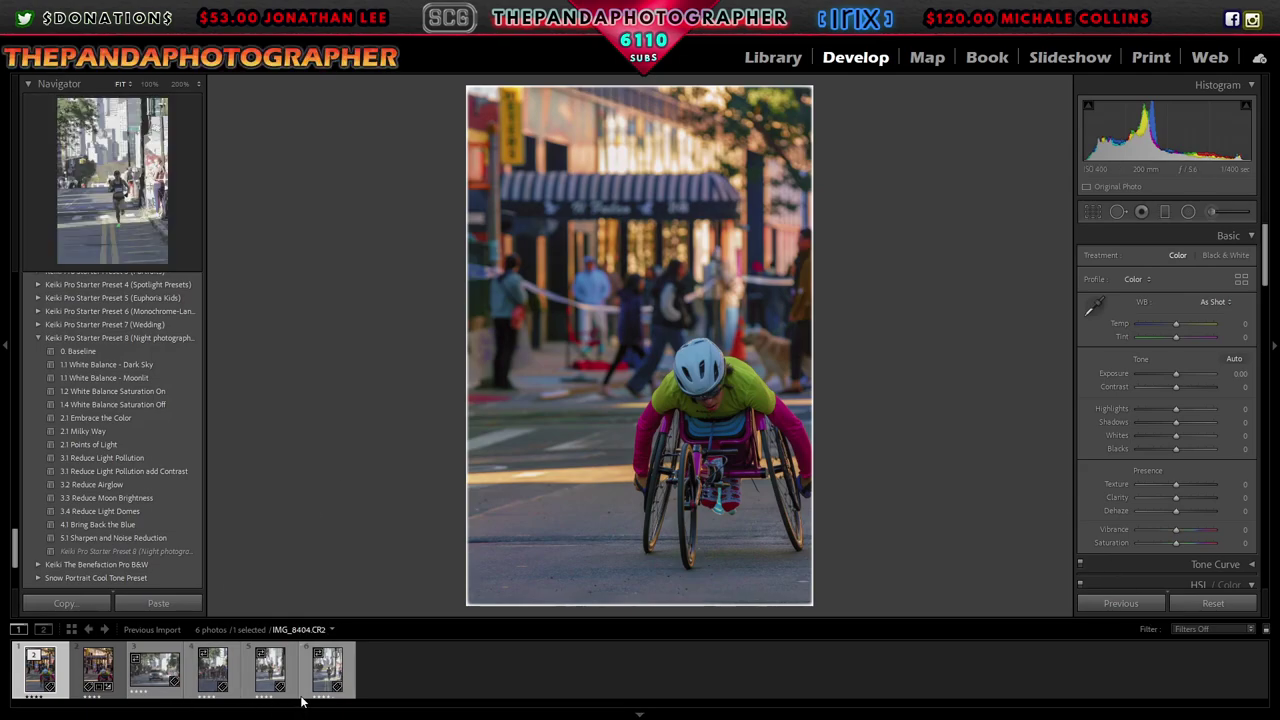
Step: Open runners photo IMG_8403.CR2 and enable chromatic aberration removal and lens profile corrections
{"action": "left_click", "coordinate": [238, 690]}
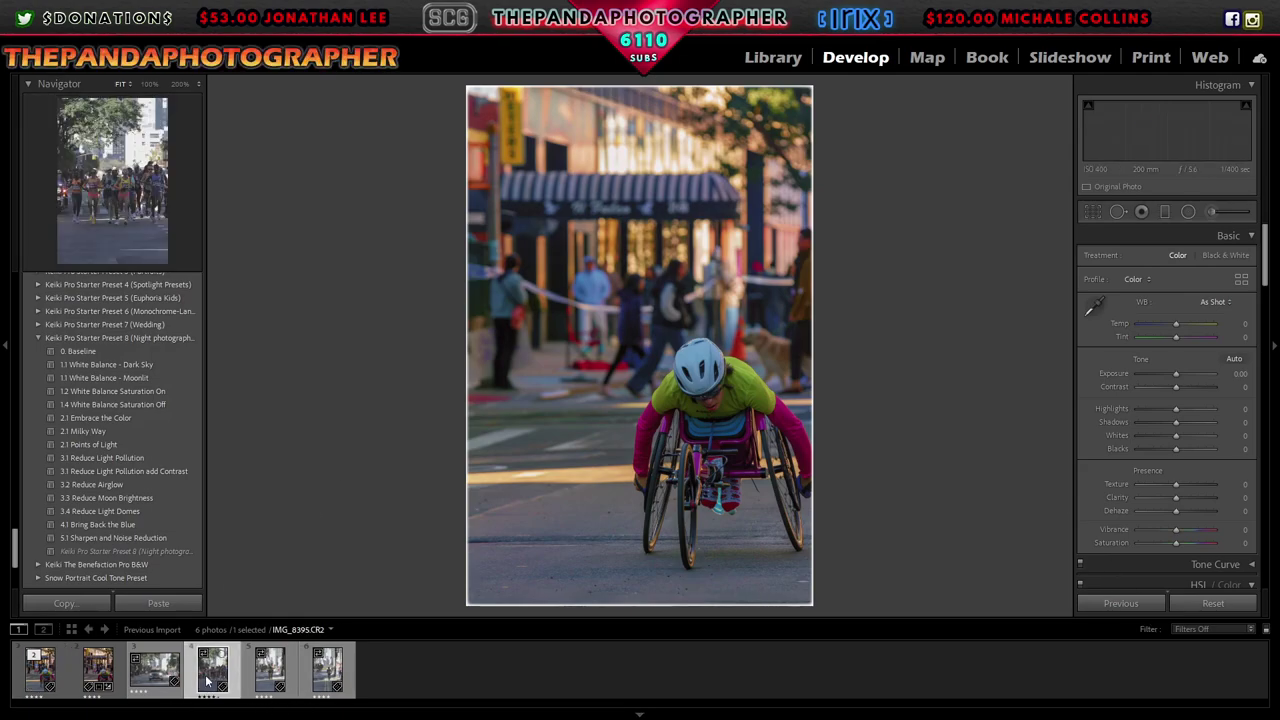
{"action": "left_click", "coordinate": [270, 670]}
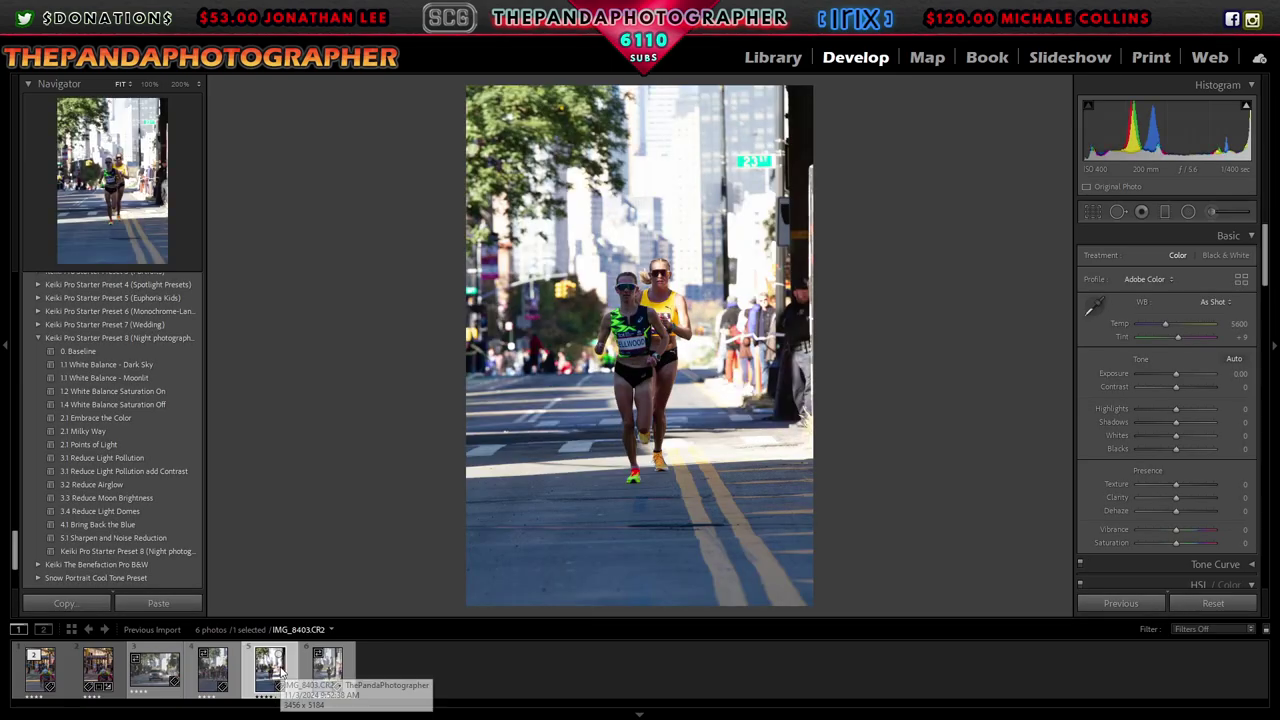
{"action": "left_click_drag", "start_coordinate": [1268, 250], "coordinate": [1277, 463]}
{"action": "scroll", "coordinate": [1100, 340], "scroll_direction": "down", "scroll_amount": 3}
{"action": "scroll", "coordinate": [1100, 340], "scroll_direction": "down", "scroll_amount": 3}
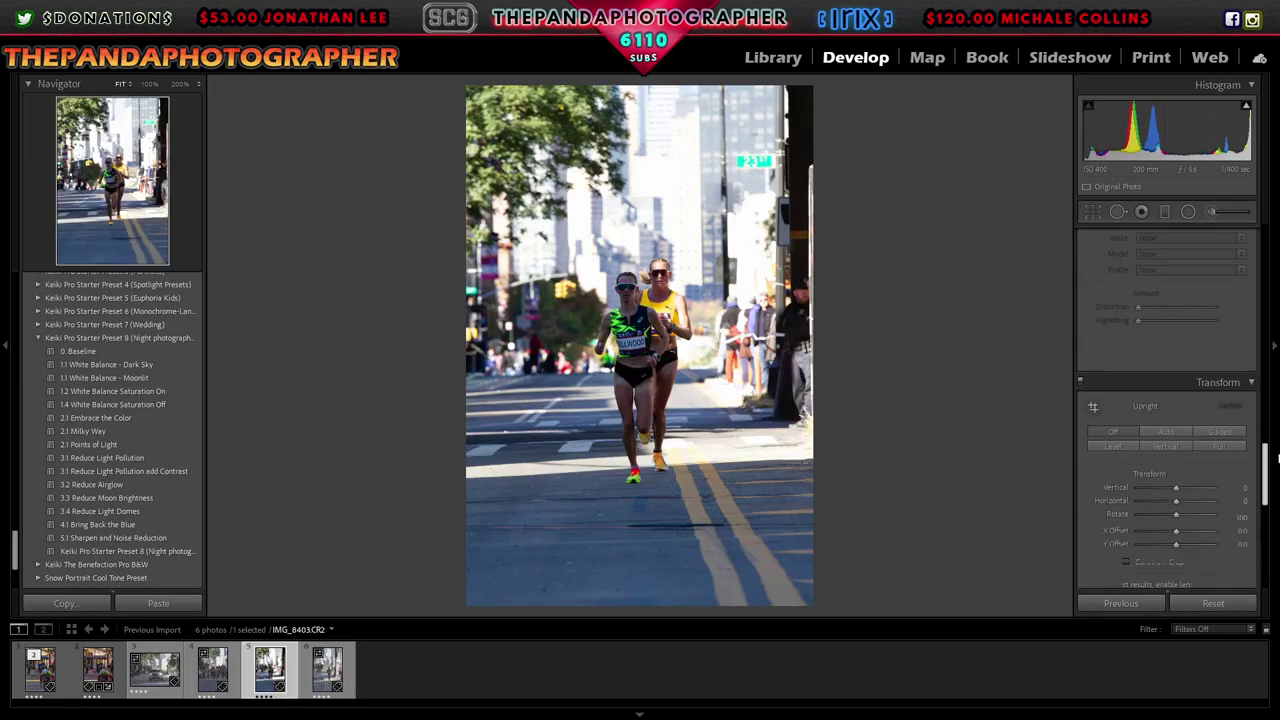
{"action": "scroll", "coordinate": [1100, 340], "scroll_direction": "down", "scroll_amount": 3}
{"action": "left_click", "coordinate": [1088, 327]}
{"action": "left_click", "coordinate": [1088, 340]}
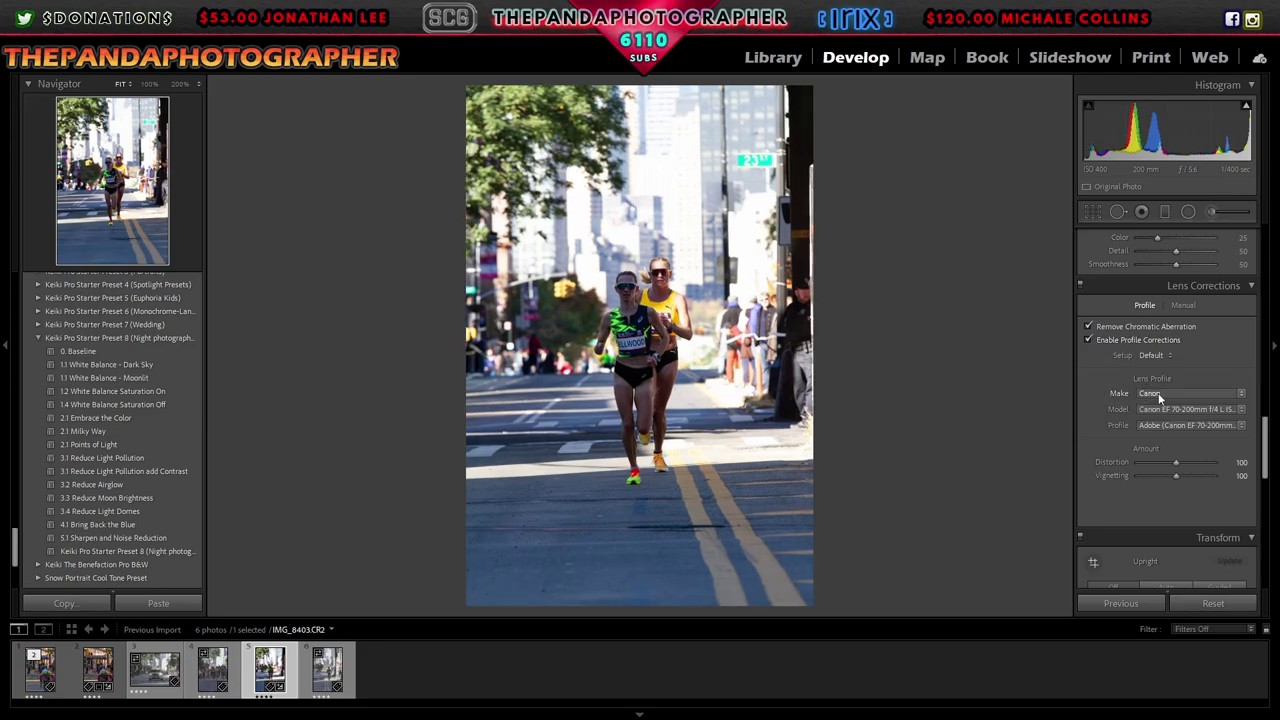
Step: Apply the Adobe Standard profile and set white balance to Shade
{"action": "left_click_drag", "start_coordinate": [1268, 440], "coordinate": [1266, 250]}
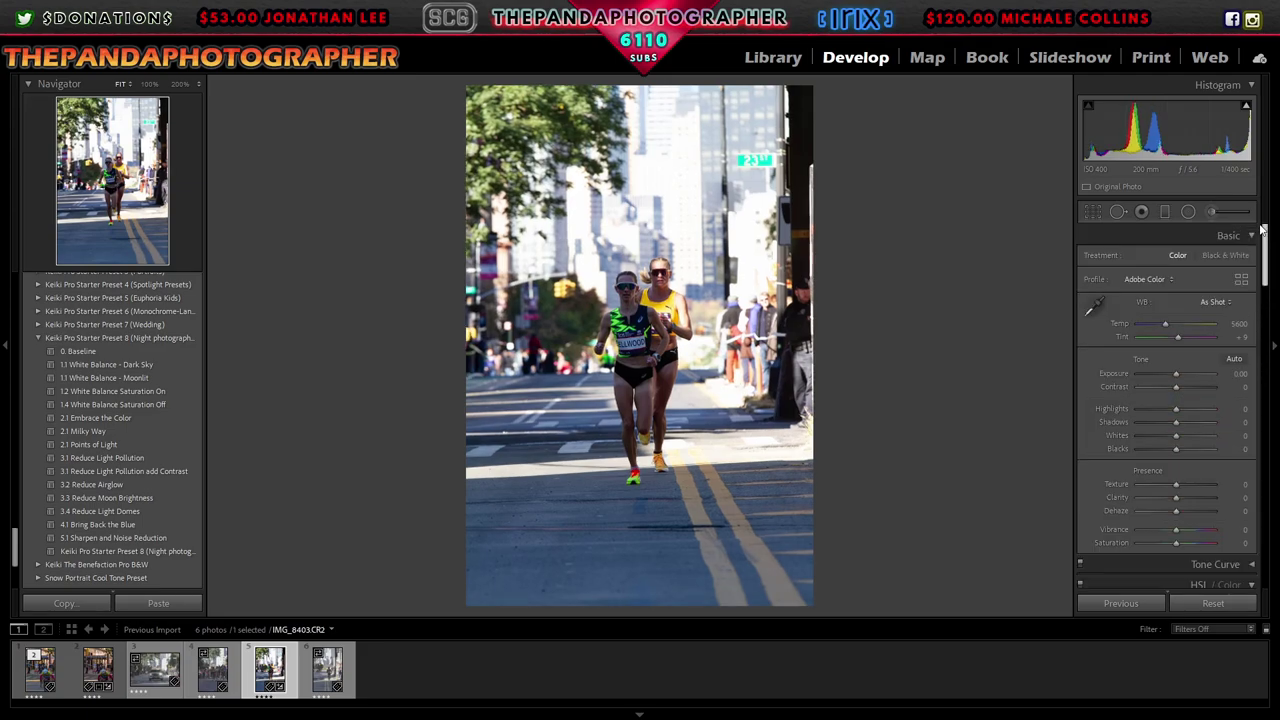
{"action": "left_click", "coordinate": [1242, 279]}
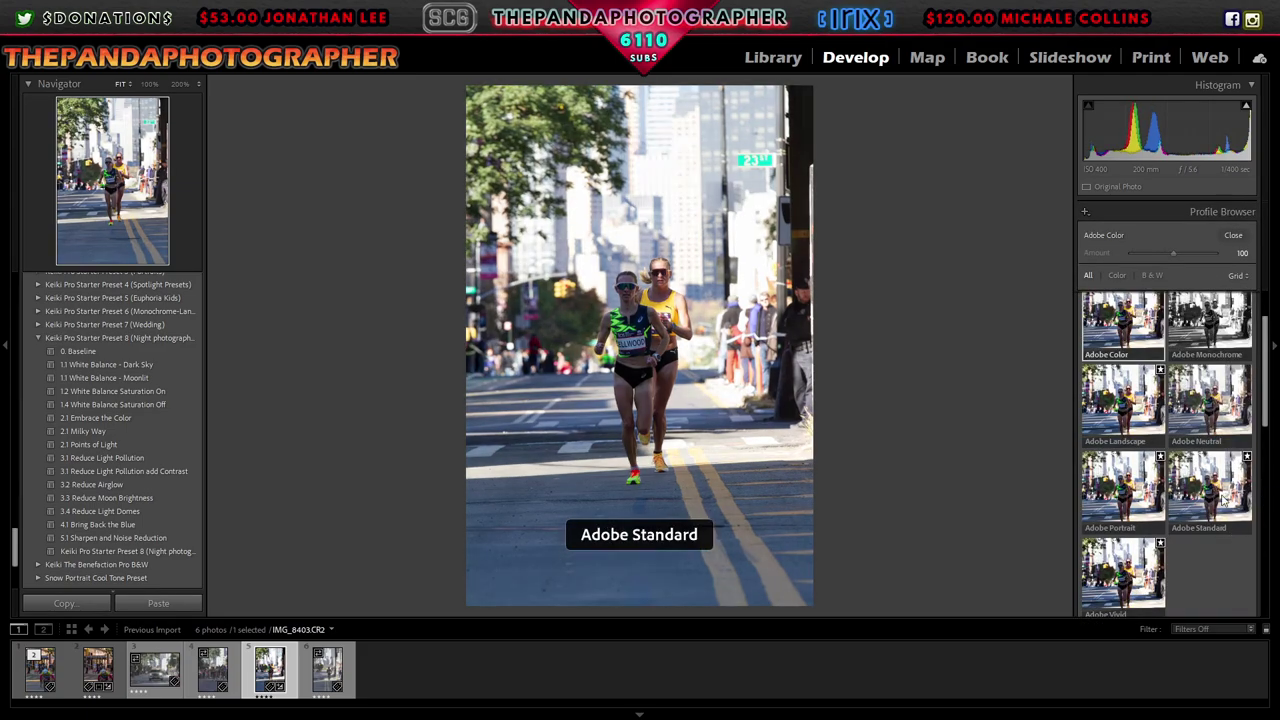
{"action": "left_click", "coordinate": [1233, 235]}
{"action": "left_click", "coordinate": [1212, 301]}
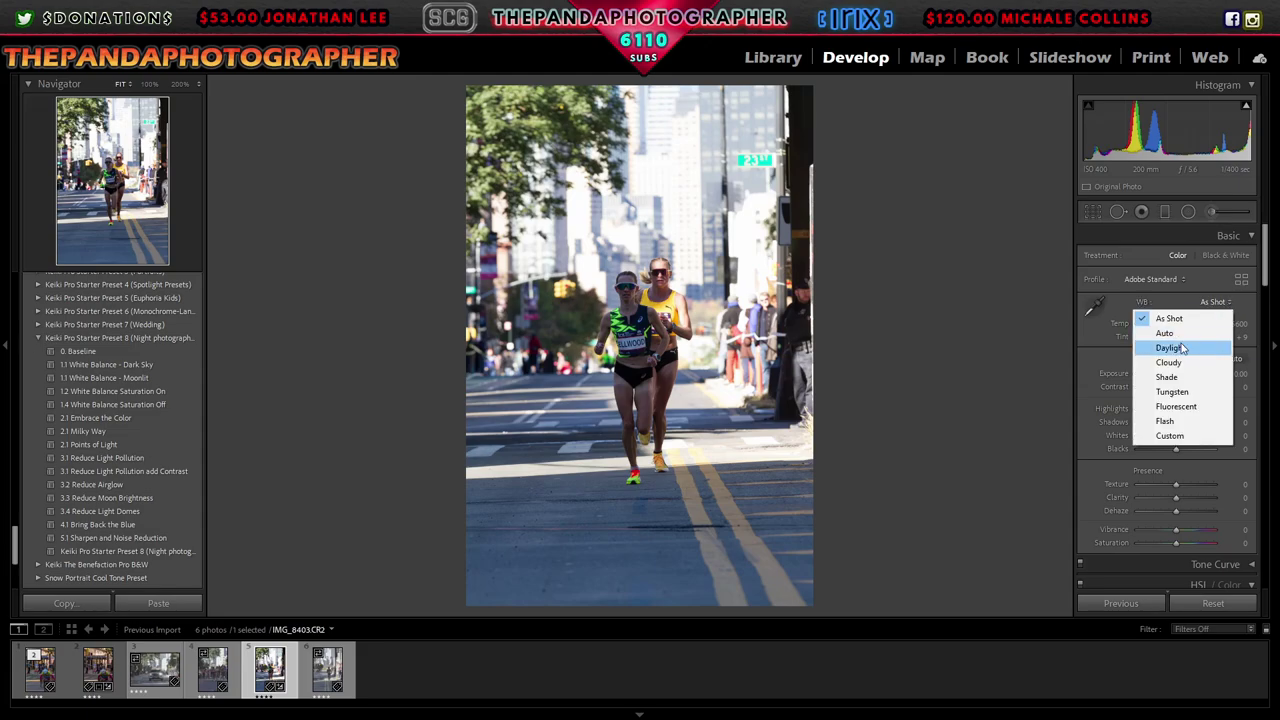
{"action": "left_click", "coordinate": [1182, 345]}
{"action": "left_click", "coordinate": [1230, 302]}
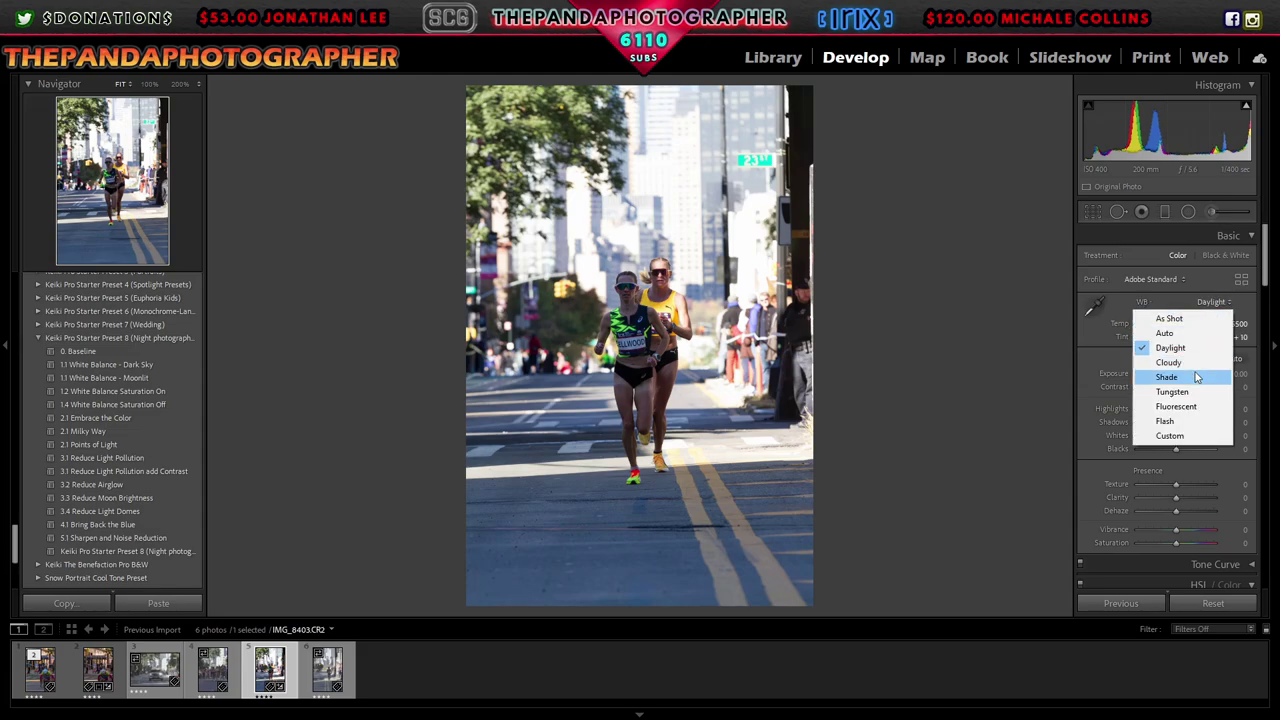
{"action": "left_click", "coordinate": [1190, 375]}
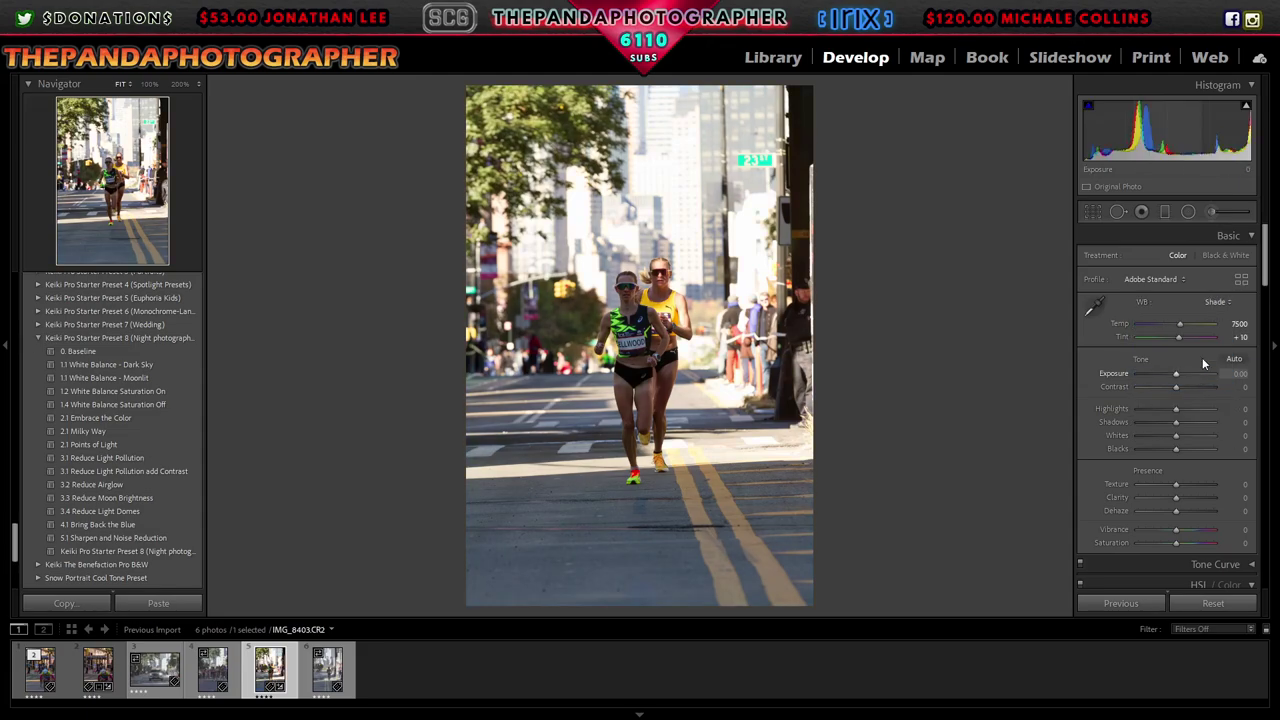
{"action": "left_click", "coordinate": [1094, 212]}
Step: Auto-straighten the runners photo and apply Auto tone settings
{"action": "left_click", "coordinate": [1231, 285]}
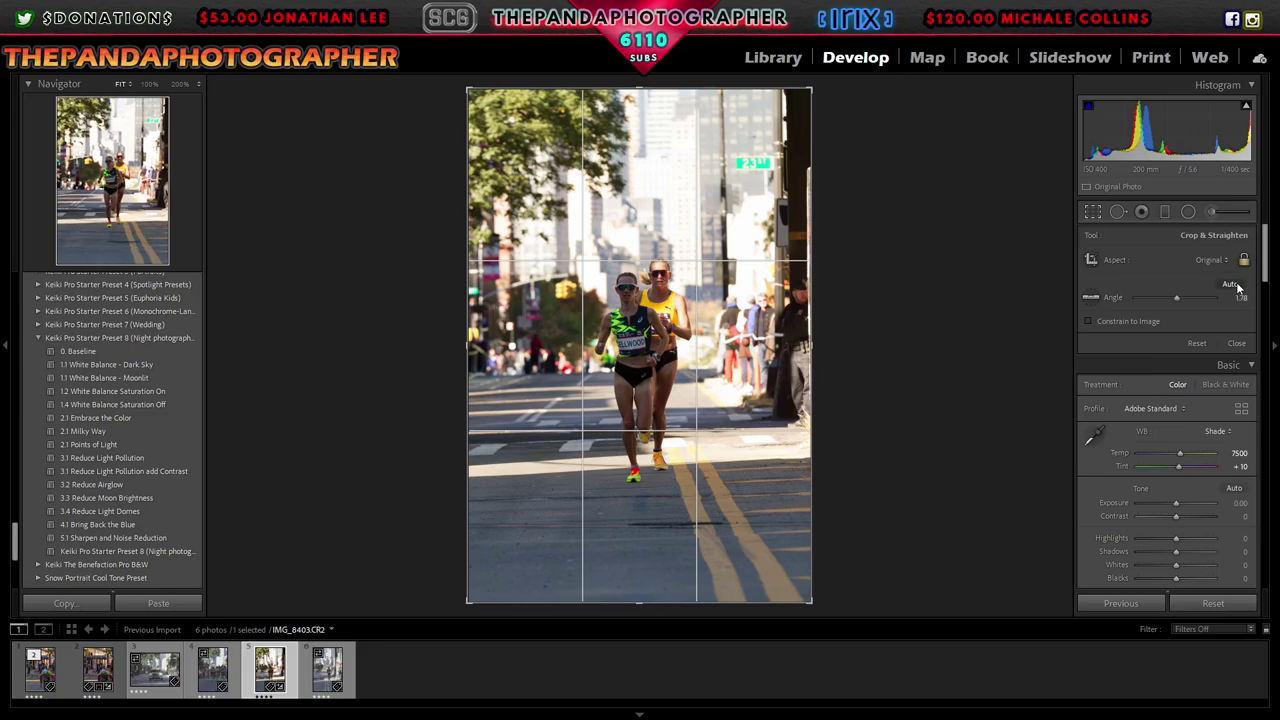
{"action": "left_click", "coordinate": [1240, 344]}
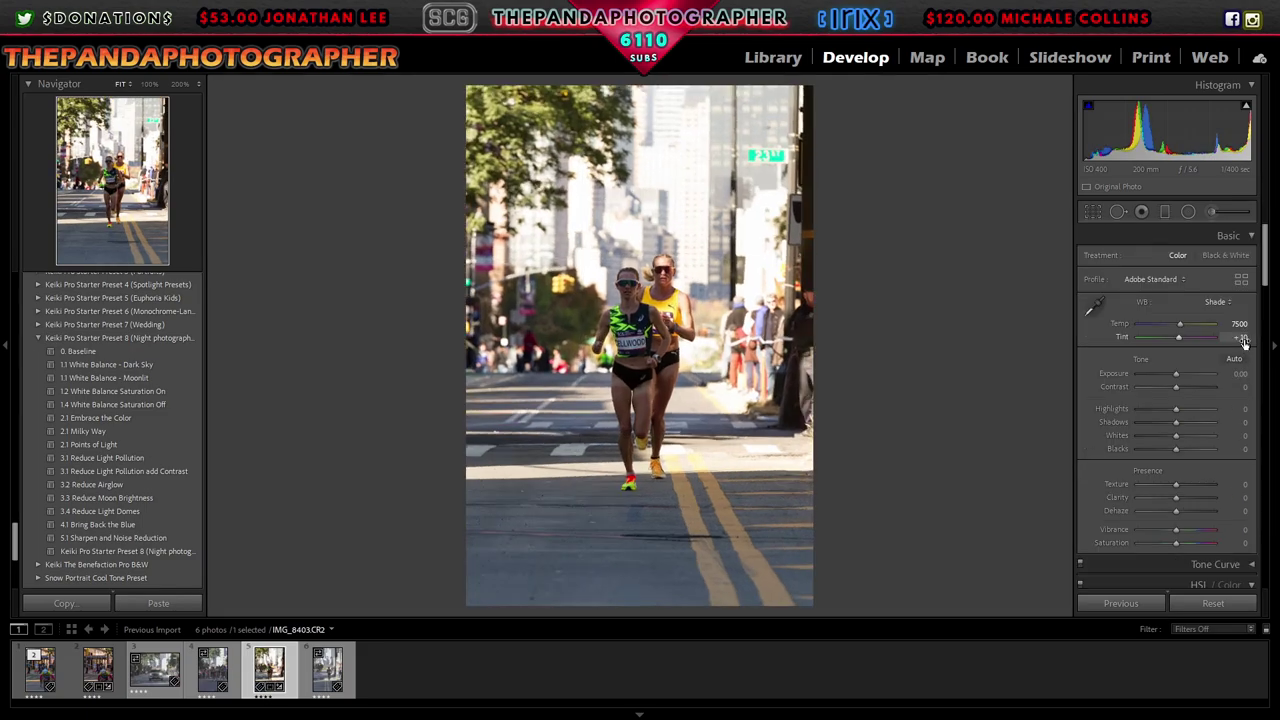
{"action": "left_click", "coordinate": [1234, 360]}
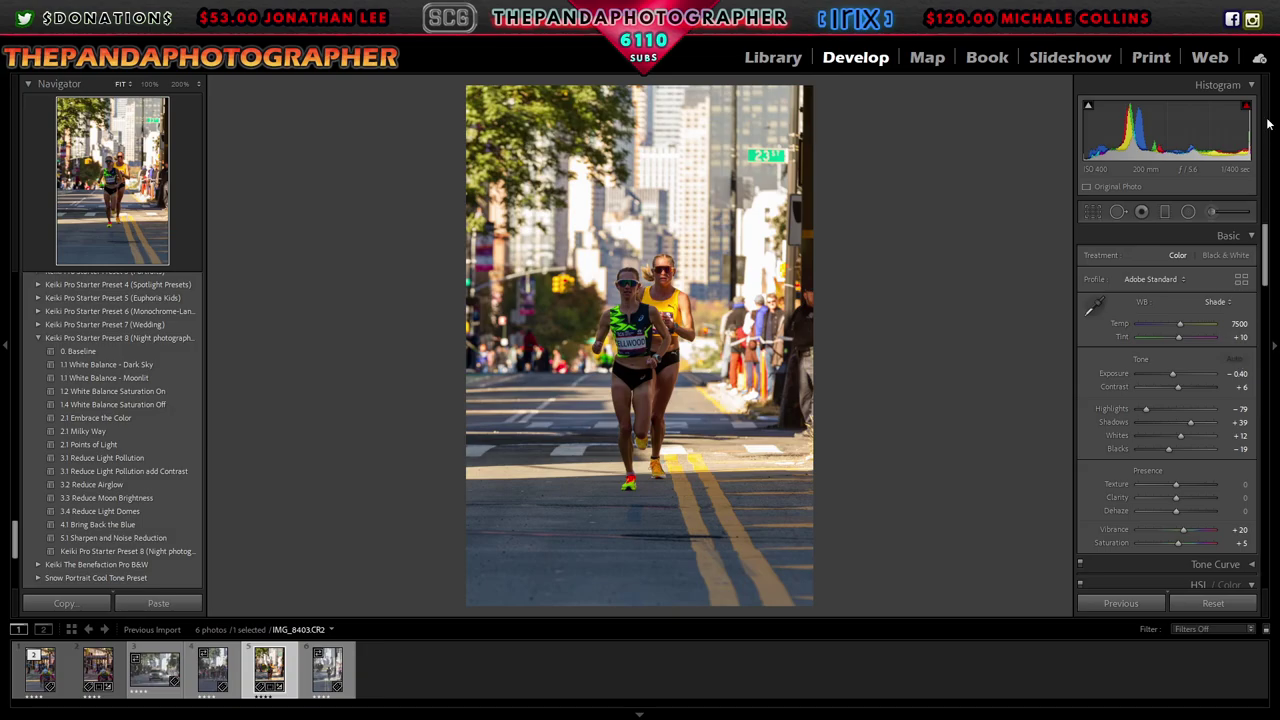
Step: Zoom in on the bib and raise clarity to +5 and texture to +4
{"action": "scroll", "coordinate": [163, 406], "scroll_direction": "down", "scroll_amount": 3}
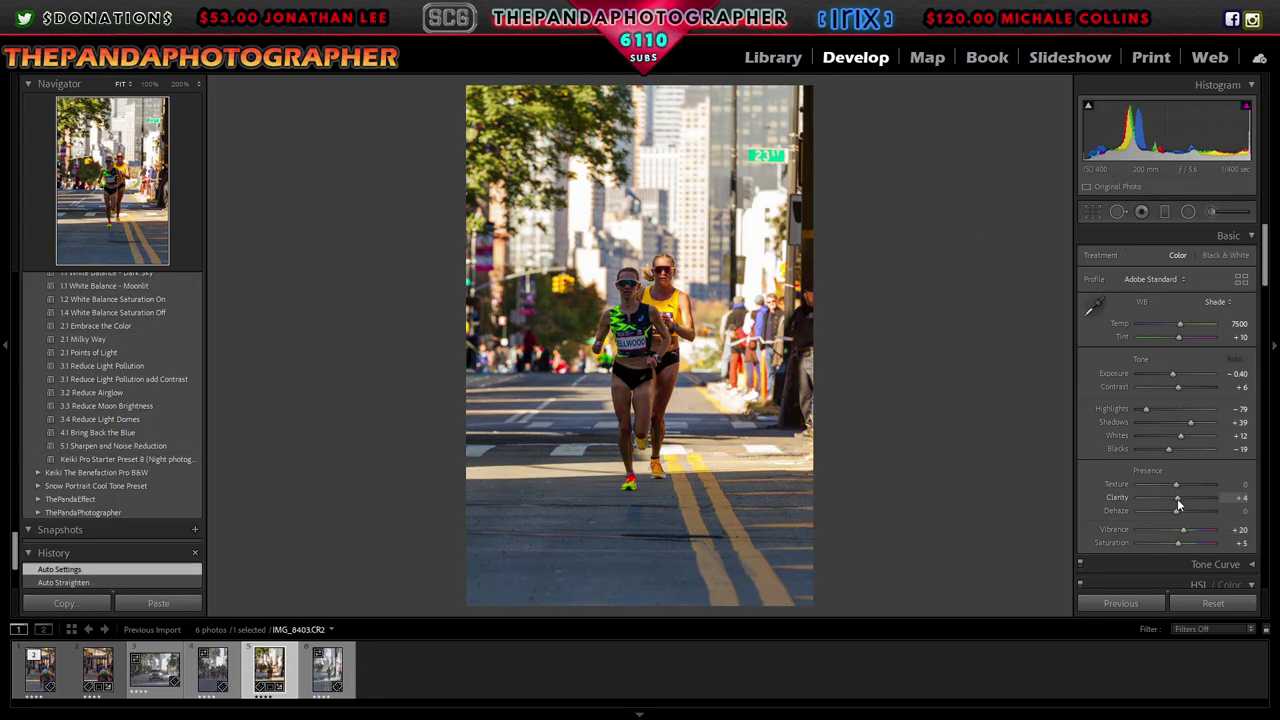
{"action": "key", "text": "z"}
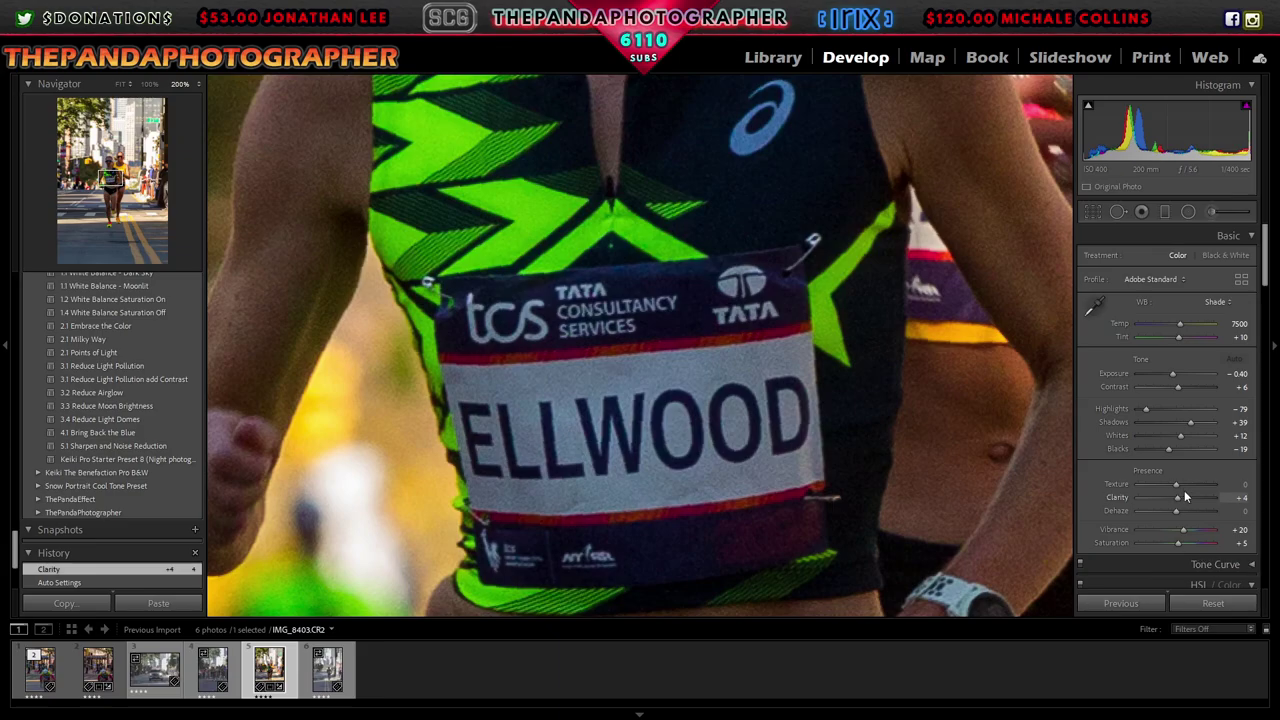
{"action": "left_click_drag", "start_coordinate": [1180, 505], "coordinate": [1176, 506]}
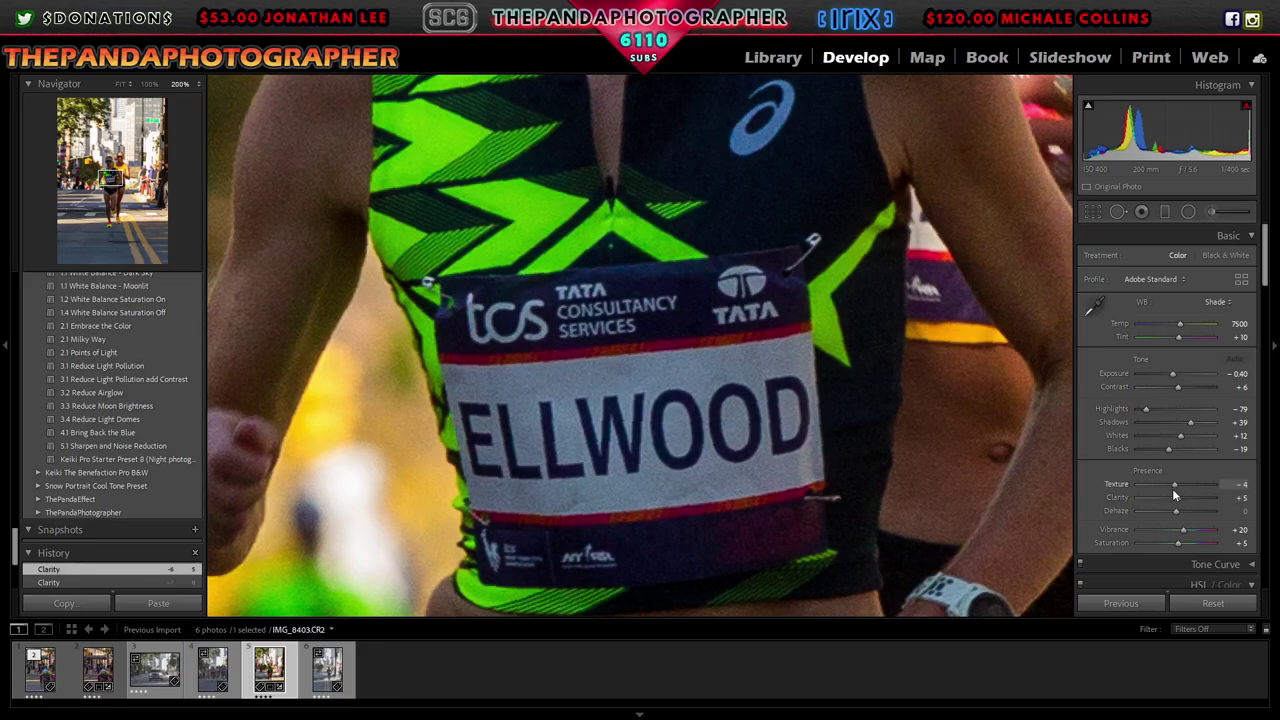
{"action": "left_click_drag", "start_coordinate": [1176, 485], "coordinate": [1175, 498]}
{"action": "left_click", "coordinate": [651, 447]}
Step: Try the Fix Red/Green Skin presets, apply Brighten Shadows, then reduce shadows to +16
{"action": "scroll", "coordinate": [160, 425], "scroll_direction": "up", "scroll_amount": 5}
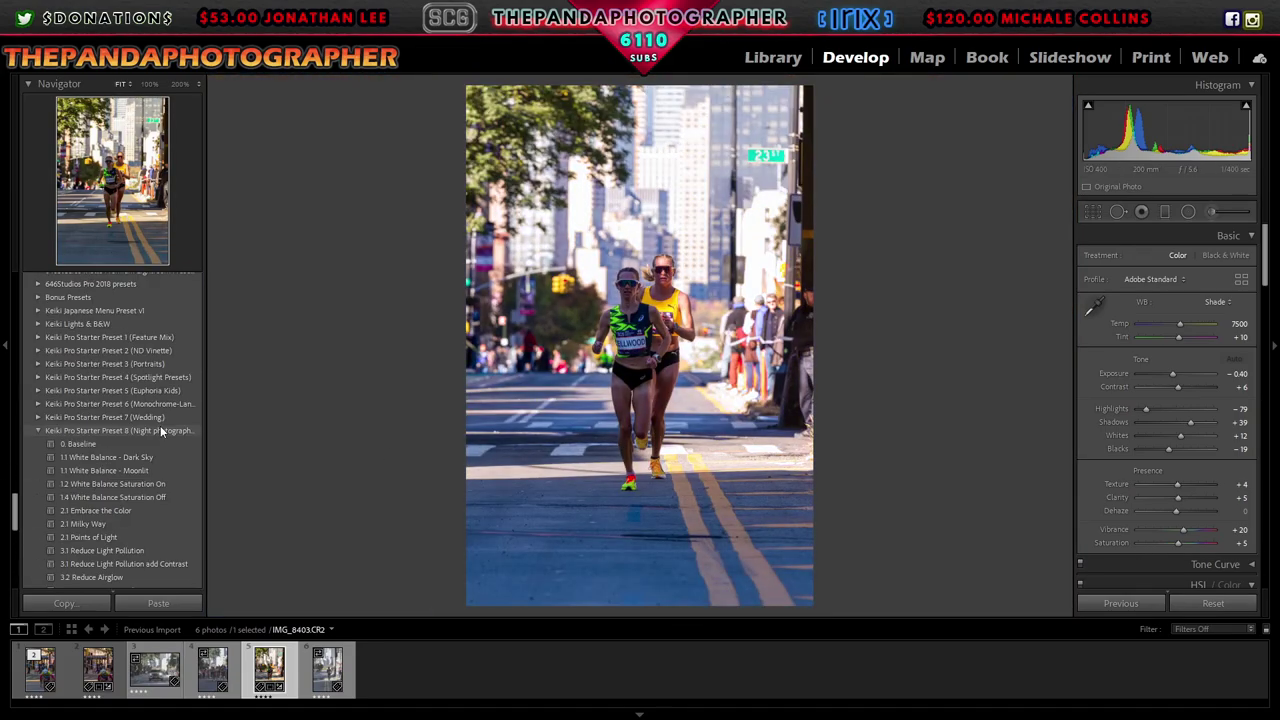
{"action": "scroll", "coordinate": [160, 425], "scroll_direction": "up", "scroll_amount": 5}
{"action": "scroll", "coordinate": [152, 344], "scroll_direction": "up", "scroll_amount": 5}
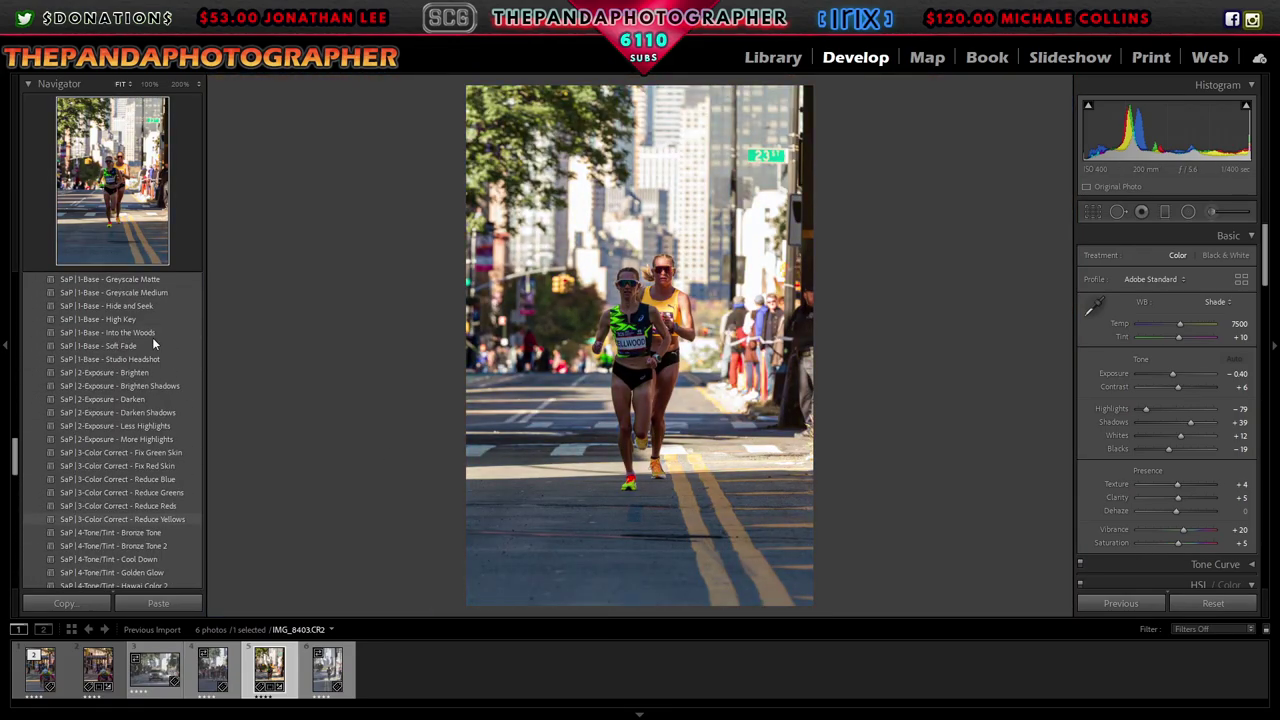
{"action": "left_click", "coordinate": [167, 470]}
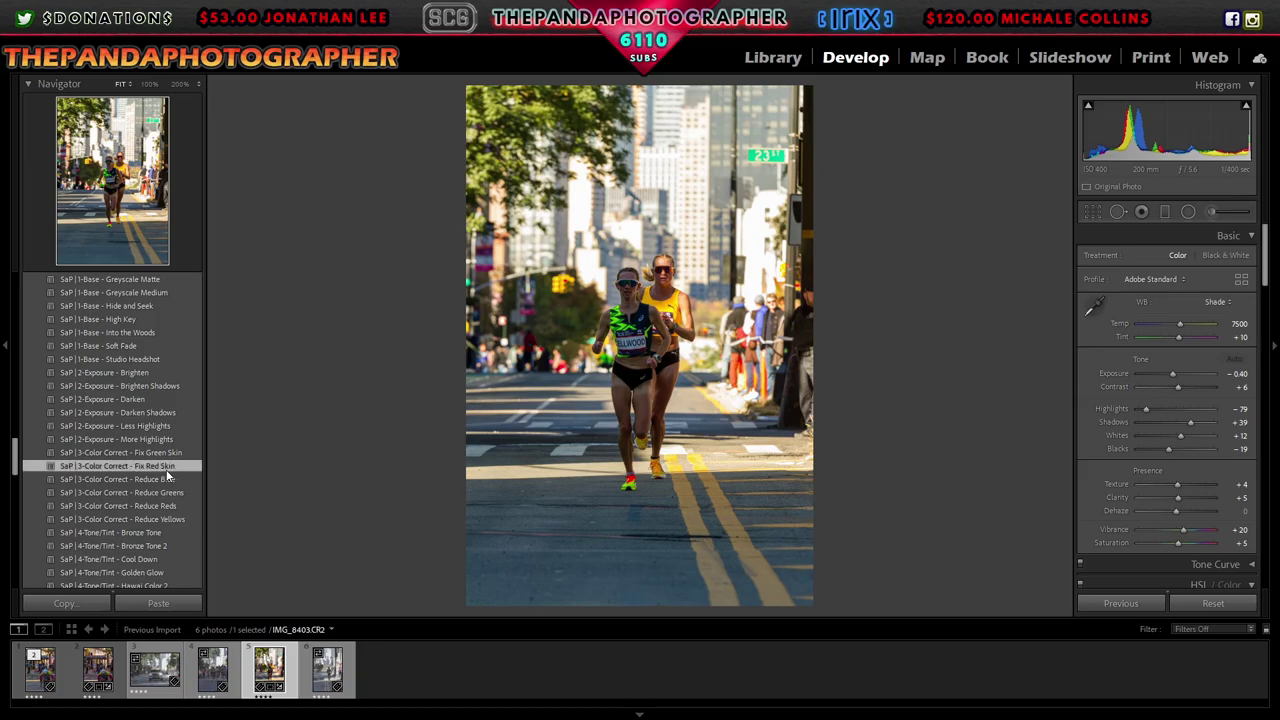
{"action": "left_click", "coordinate": [170, 453]}
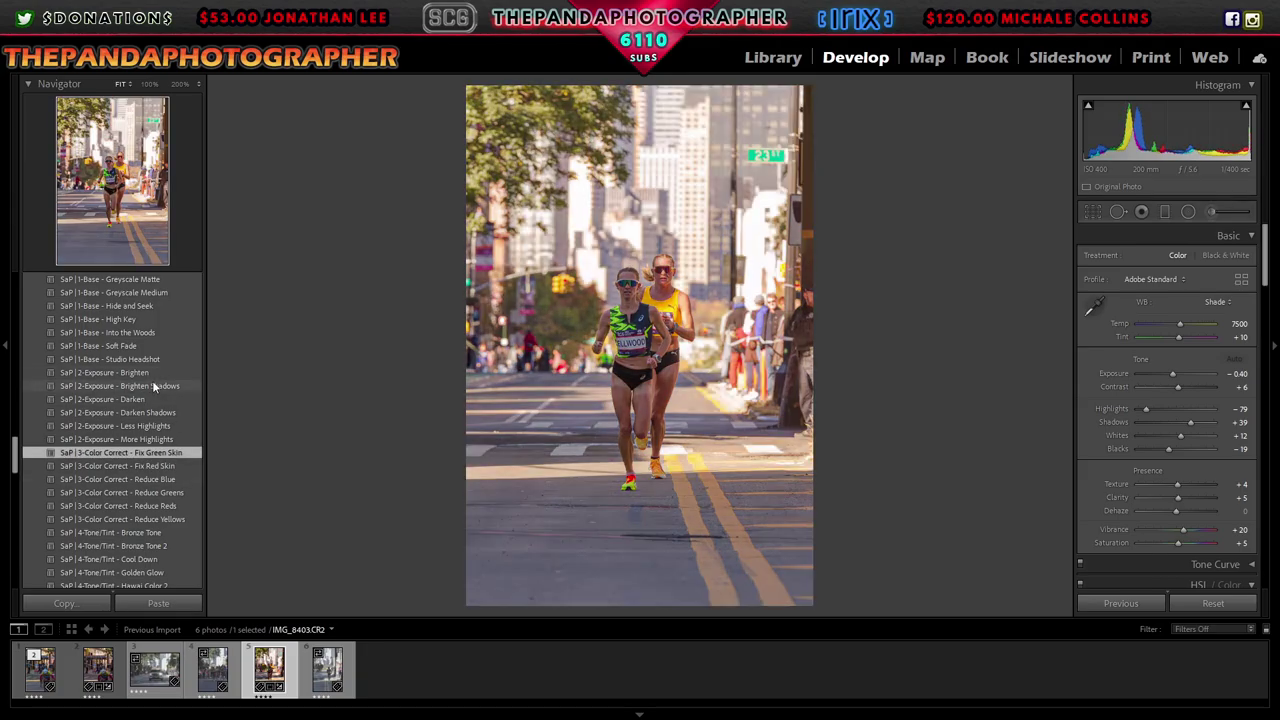
{"action": "left_click", "coordinate": [153, 385]}
{"action": "left_click", "coordinate": [646, 371]}
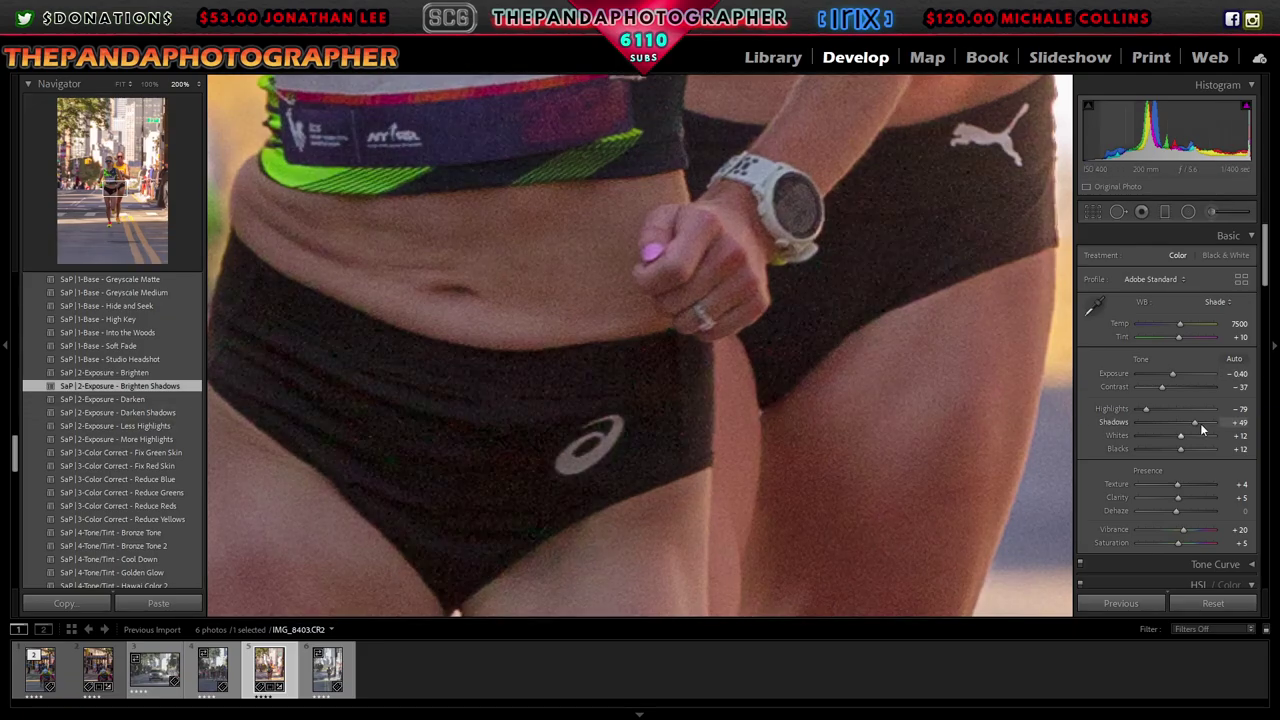
{"action": "left_click_drag", "start_coordinate": [1196, 423], "coordinate": [1184, 436]}
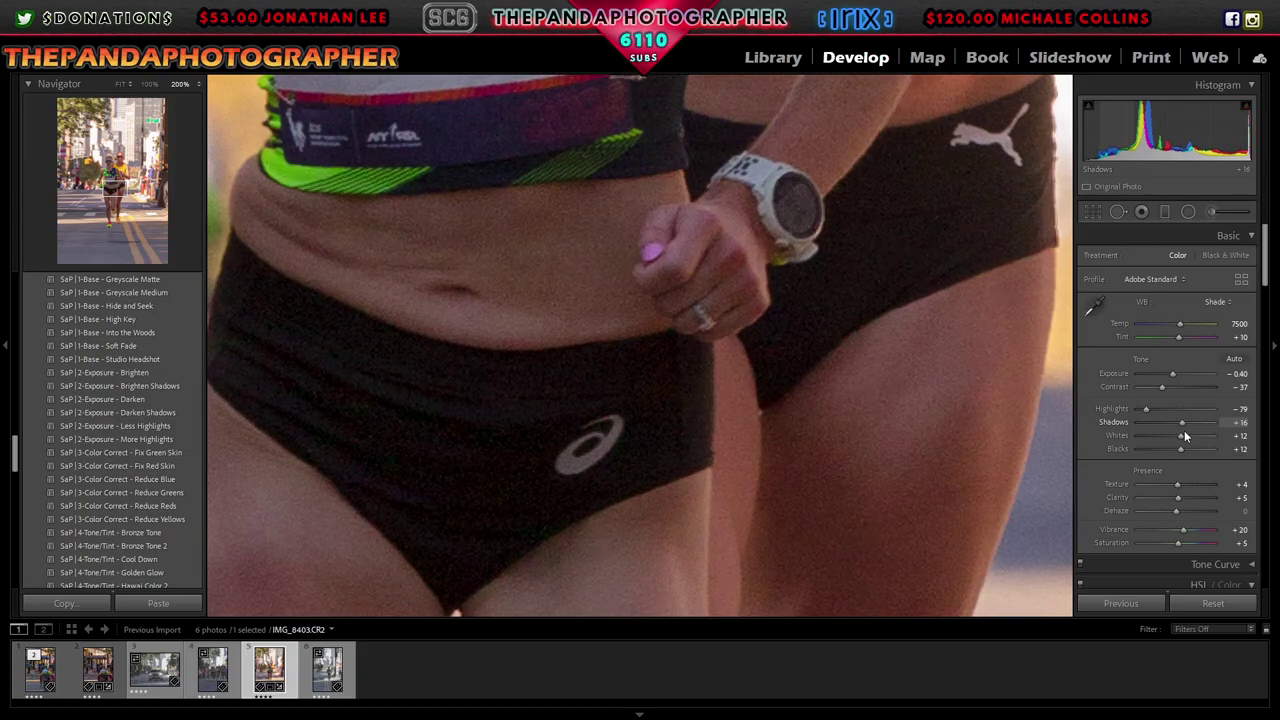
{"action": "left_click", "coordinate": [656, 309]}
Step: Try Less Highlights, Summer Ten and Low Contrast presets, settling contrast at −42
{"action": "scroll", "coordinate": [149, 432], "scroll_direction": "down", "scroll_amount": 3}
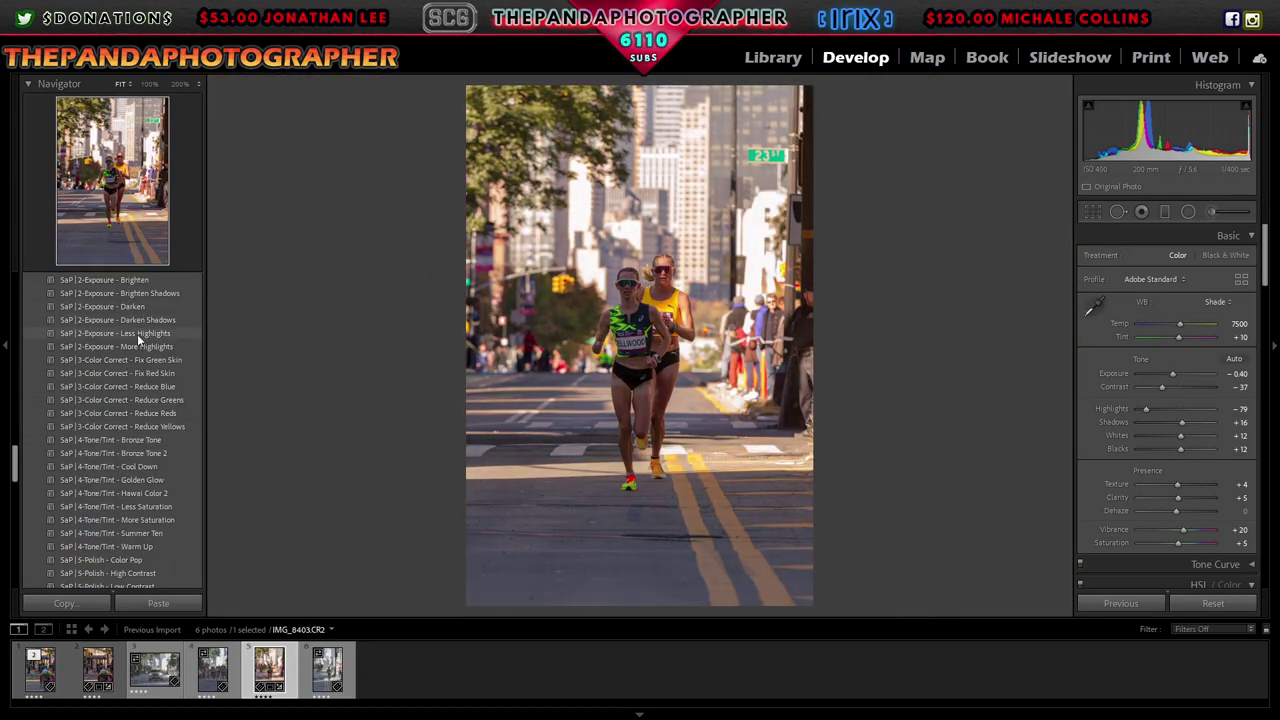
{"action": "left_click", "coordinate": [141, 333]}
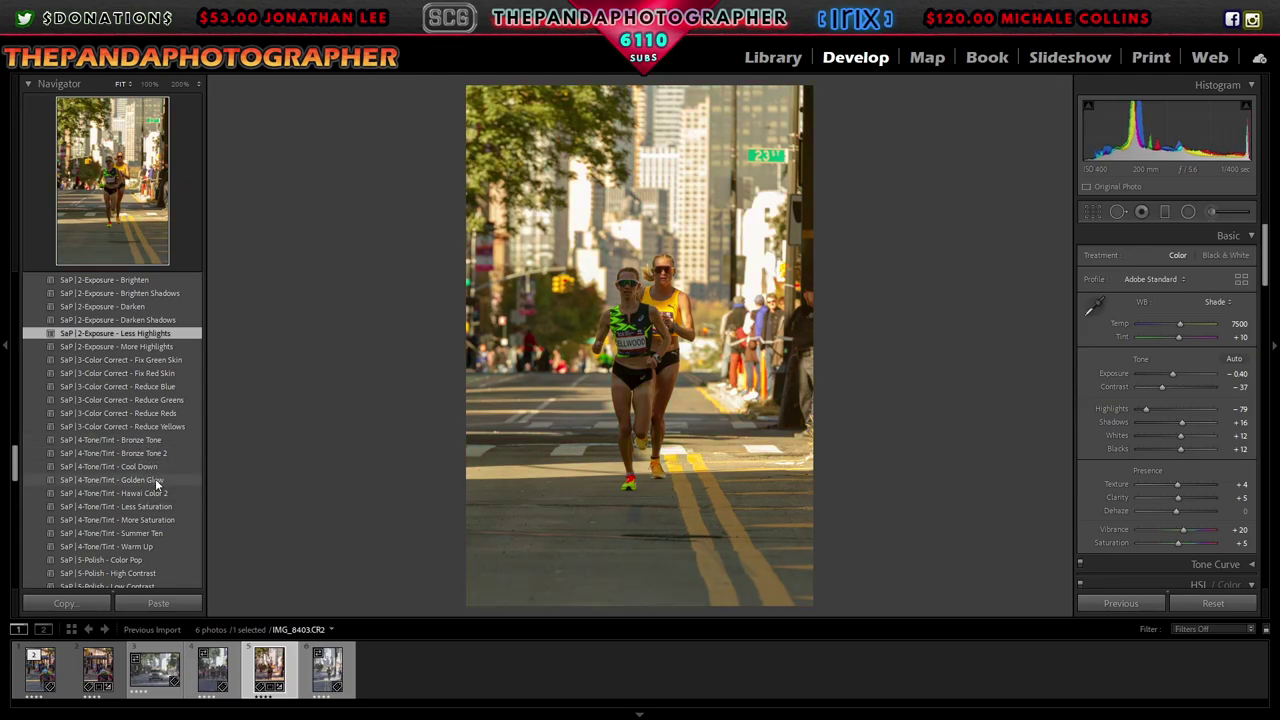
{"action": "left_click", "coordinate": [155, 534]}
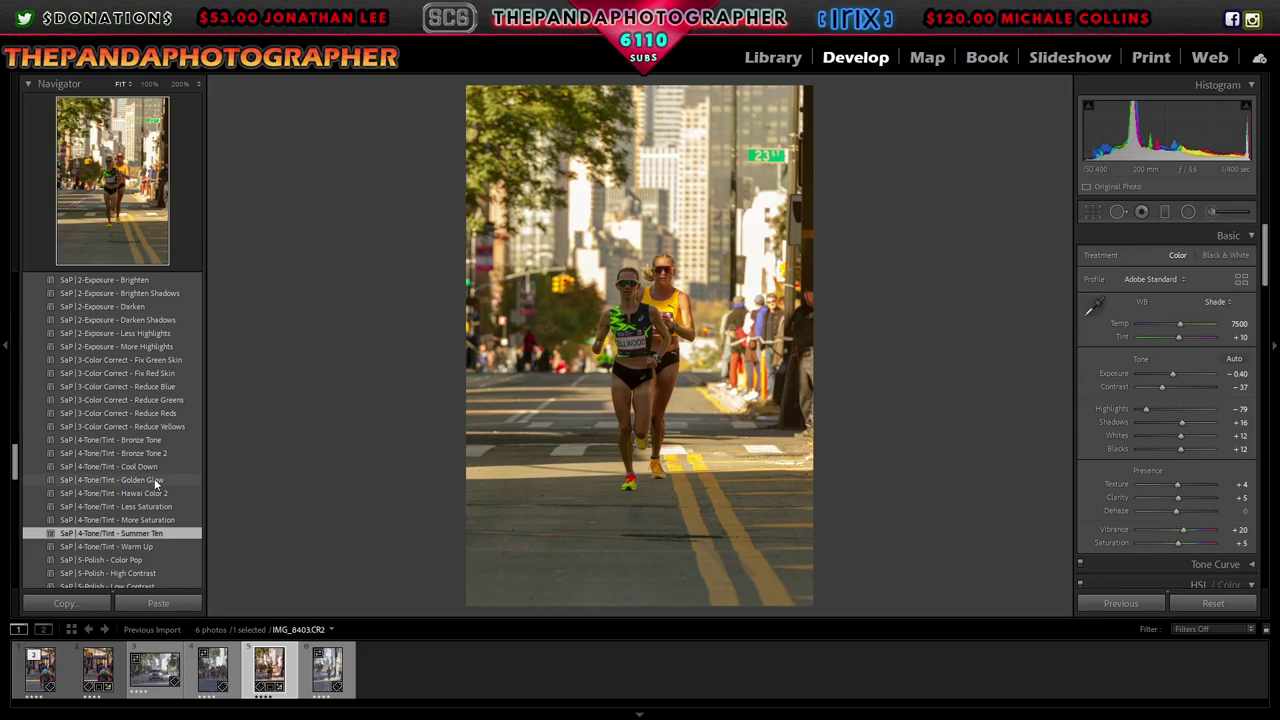
{"action": "scroll", "coordinate": [155, 448], "scroll_direction": "down", "scroll_amount": 3}
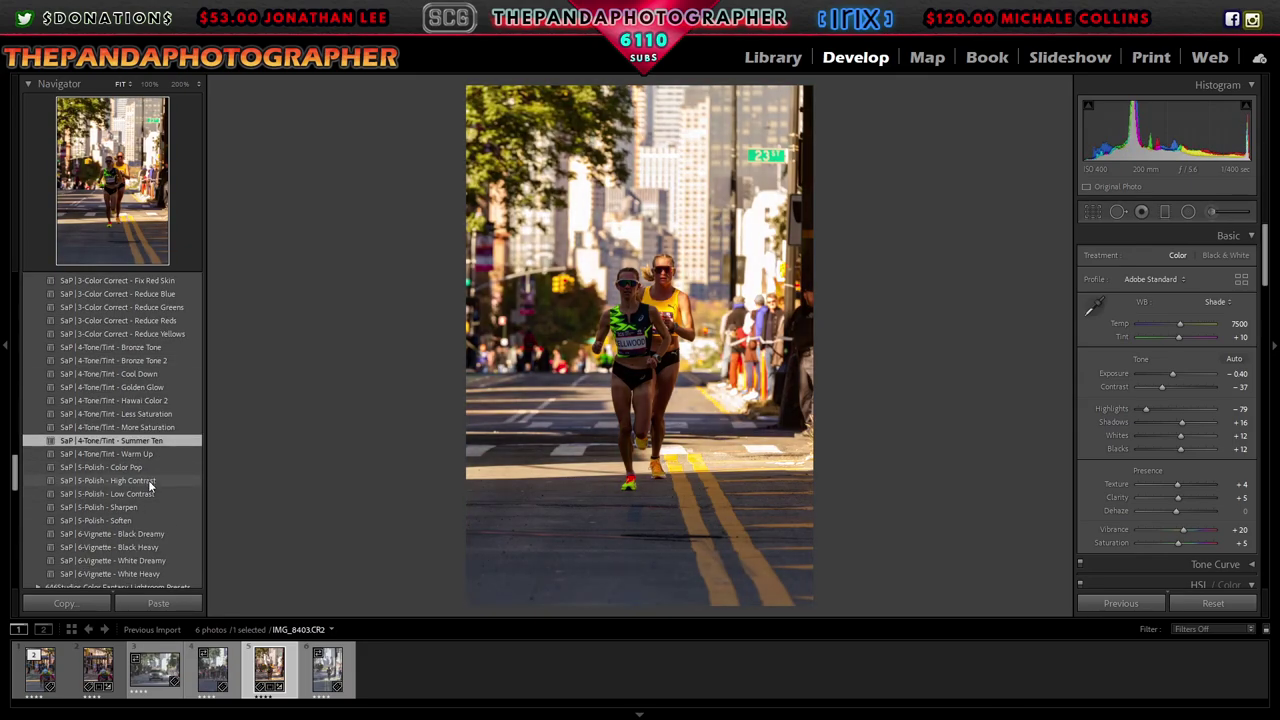
{"action": "left_click", "coordinate": [148, 493]}
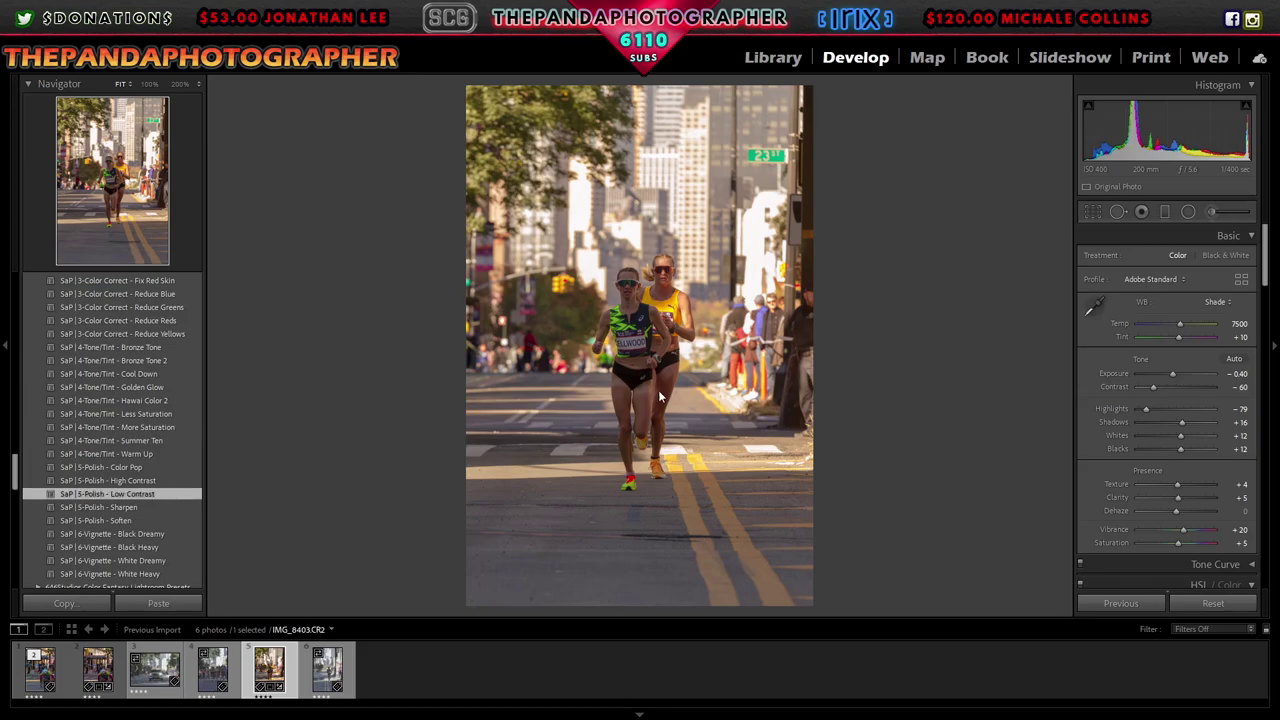
{"action": "left_click", "coordinate": [643, 344]}
{"action": "left_click", "coordinate": [646, 367]}
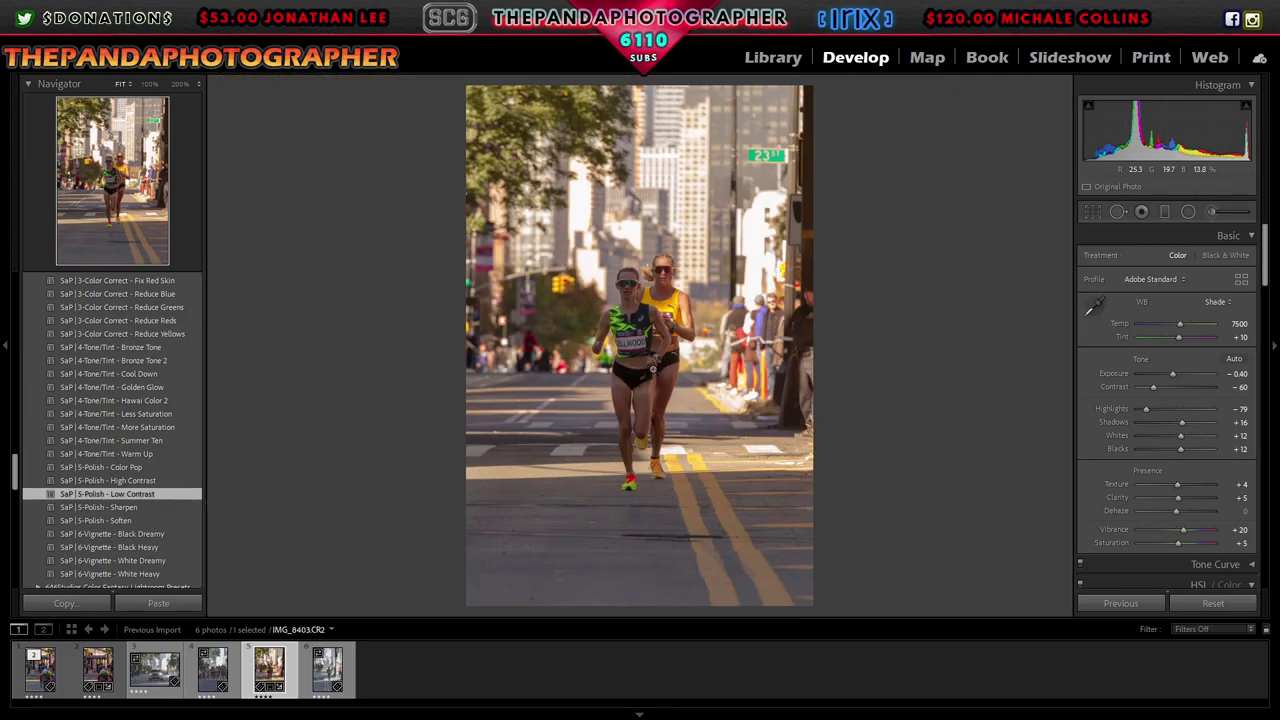
{"action": "left_click", "coordinate": [1157, 392]}
{"action": "left_click_drag", "start_coordinate": [1157, 388], "coordinate": [1162, 390]}
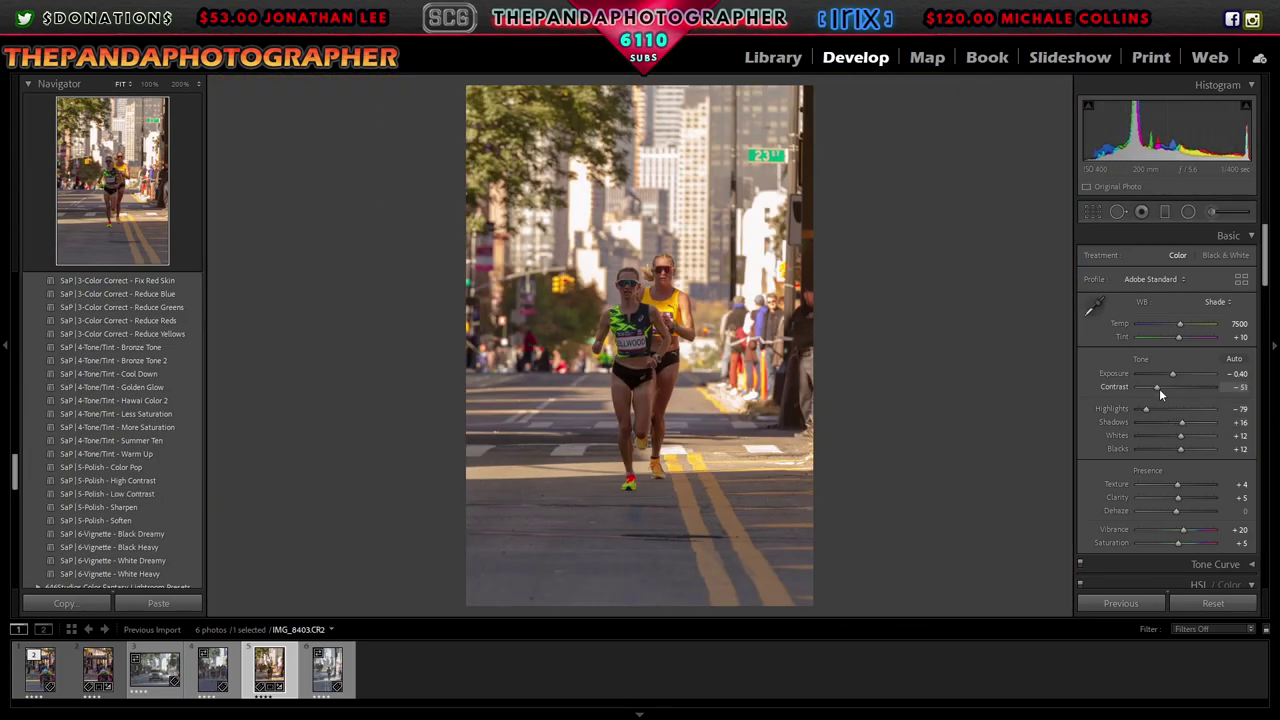
{"action": "left_click", "coordinate": [640, 363]}
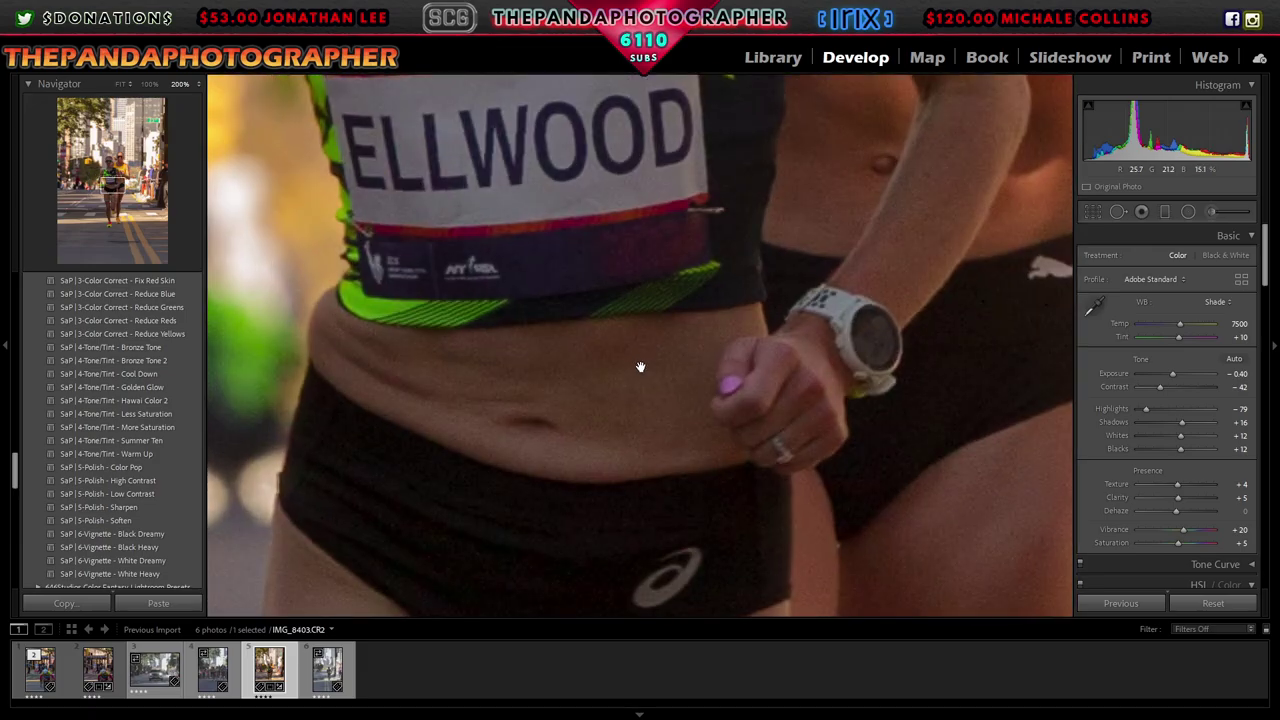
{"action": "left_click", "coordinate": [640, 363]}
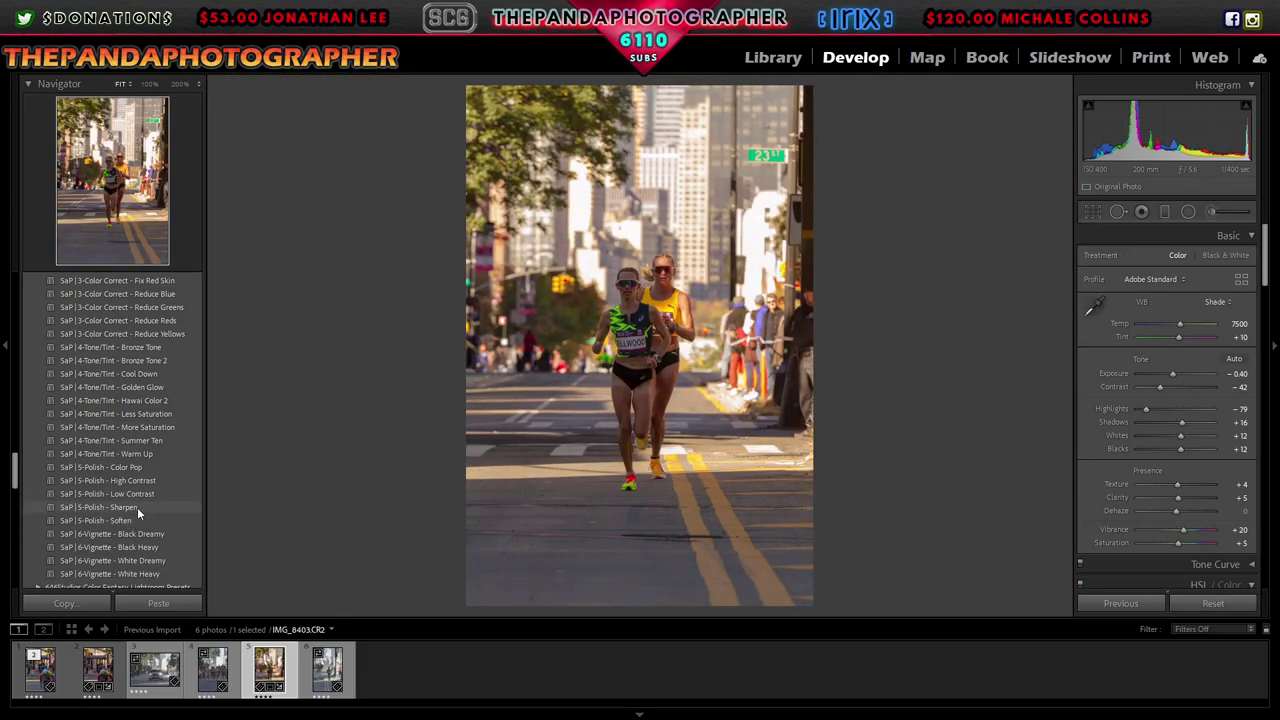
Step: Apply the 5.1 Sharpen and Noise Reduction preset and inspect the ELLWOOD bib close up
{"action": "left_click", "coordinate": [137, 507]}
{"action": "scroll", "coordinate": [160, 480], "scroll_direction": "down", "scroll_amount": 3}
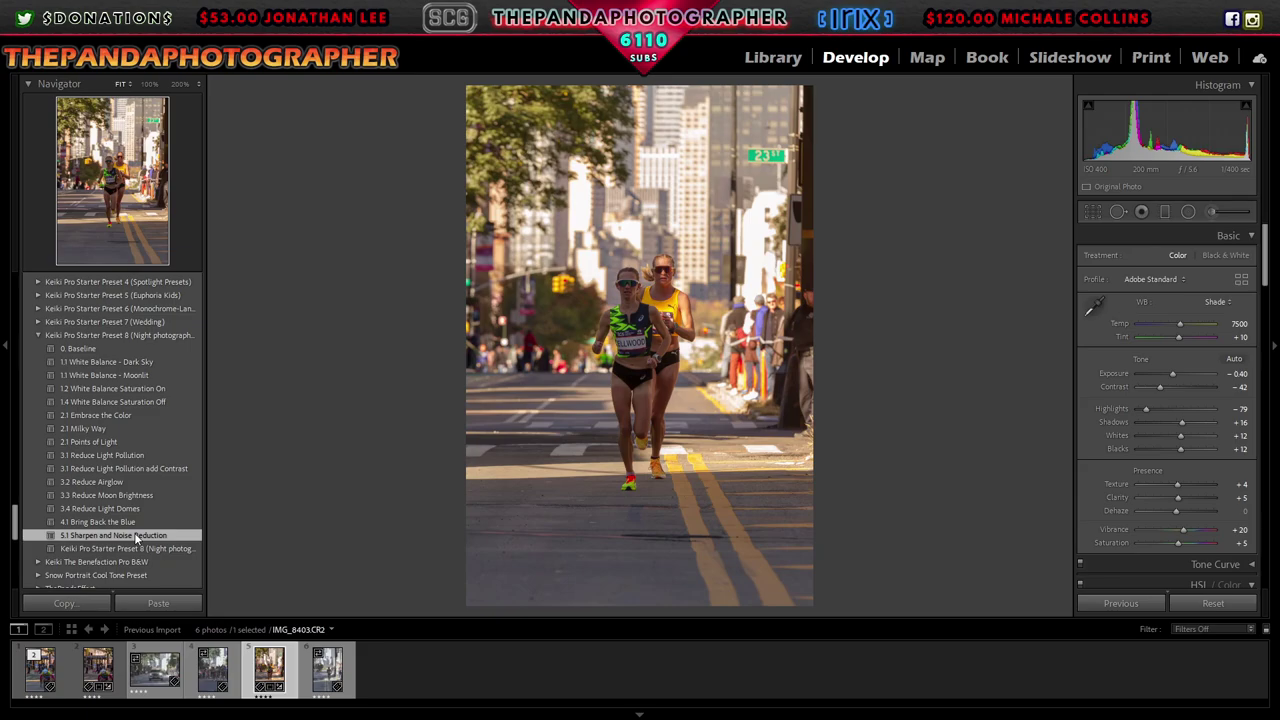
{"action": "left_click", "coordinate": [648, 345]}
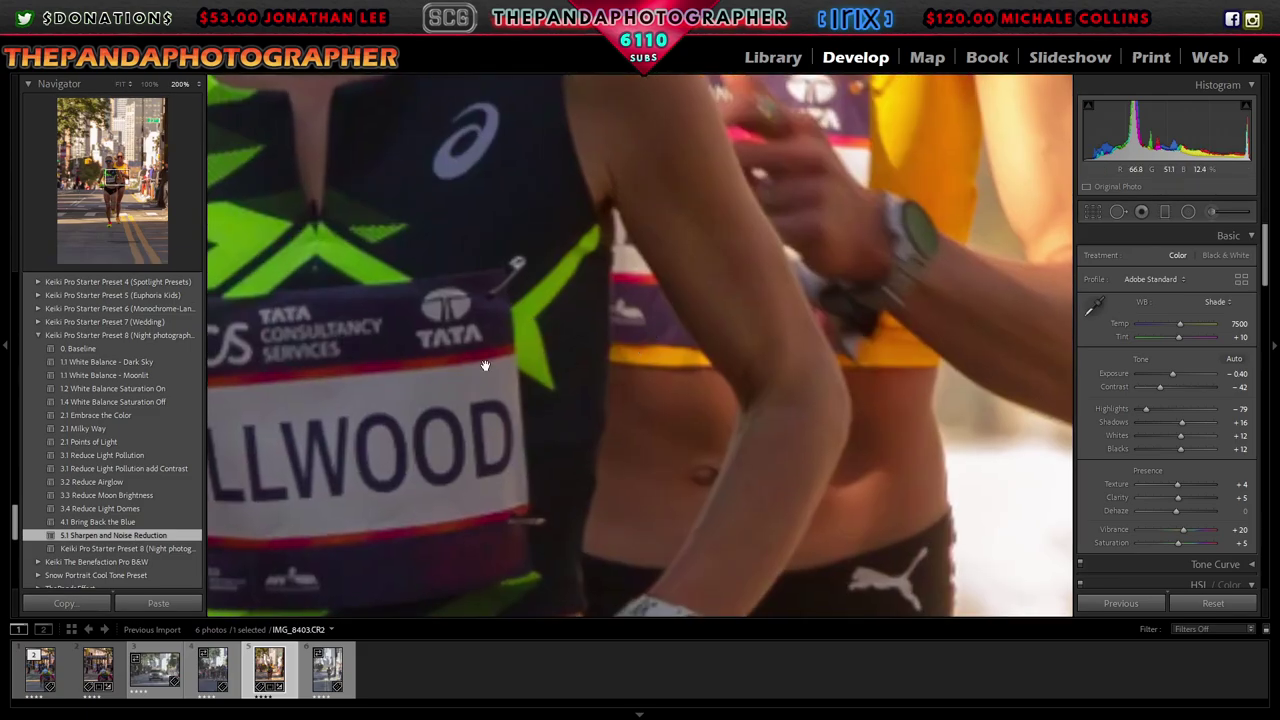
{"action": "mouse_move", "coordinate": [459, 366]}
{"action": "left_mouse_down"}
{"action": "mouse_move", "coordinate": [717, 284]}
{"action": "mouse_move", "coordinate": [674, 254]}
{"action": "left_mouse_up"}
{"action": "left_click", "coordinate": [670, 258]}
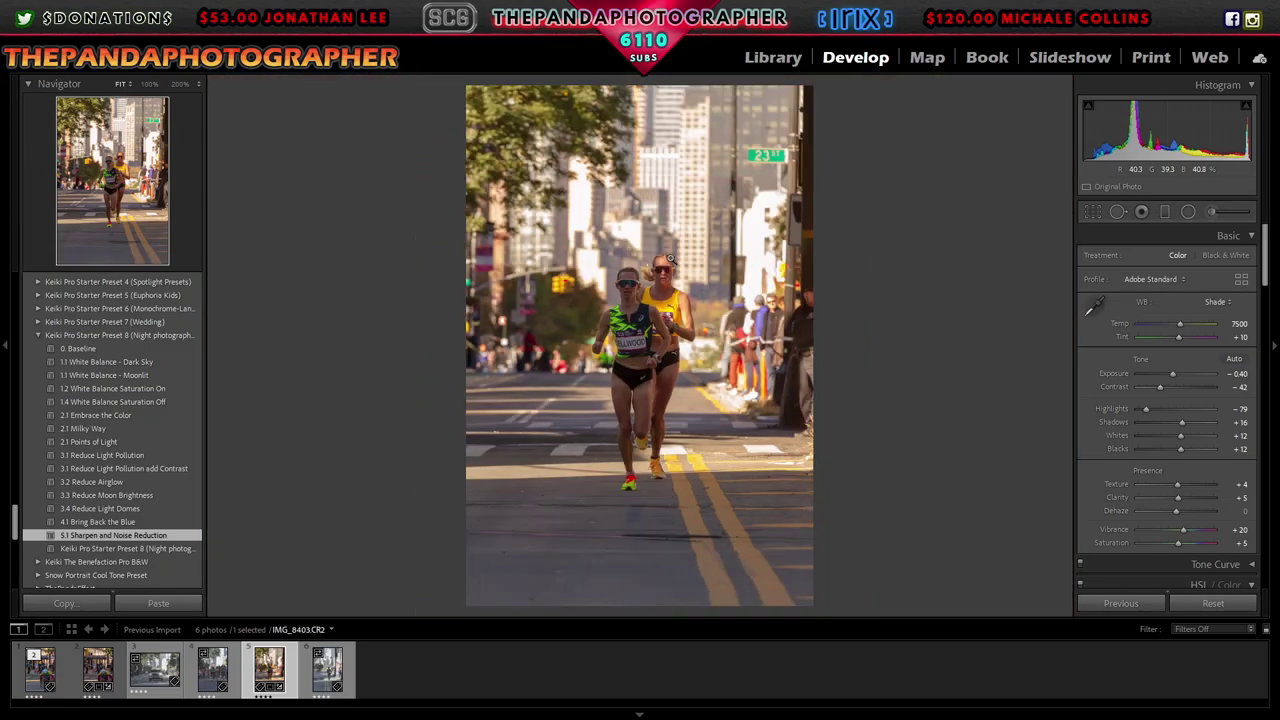
{"action": "right_click", "coordinate": [650, 288]}
Step: Send a copy with Lightroom adjustments (IMG_8403-Edit.tif) to Color Efex Pro 4
{"action": "left_click", "coordinate": [880, 417]}
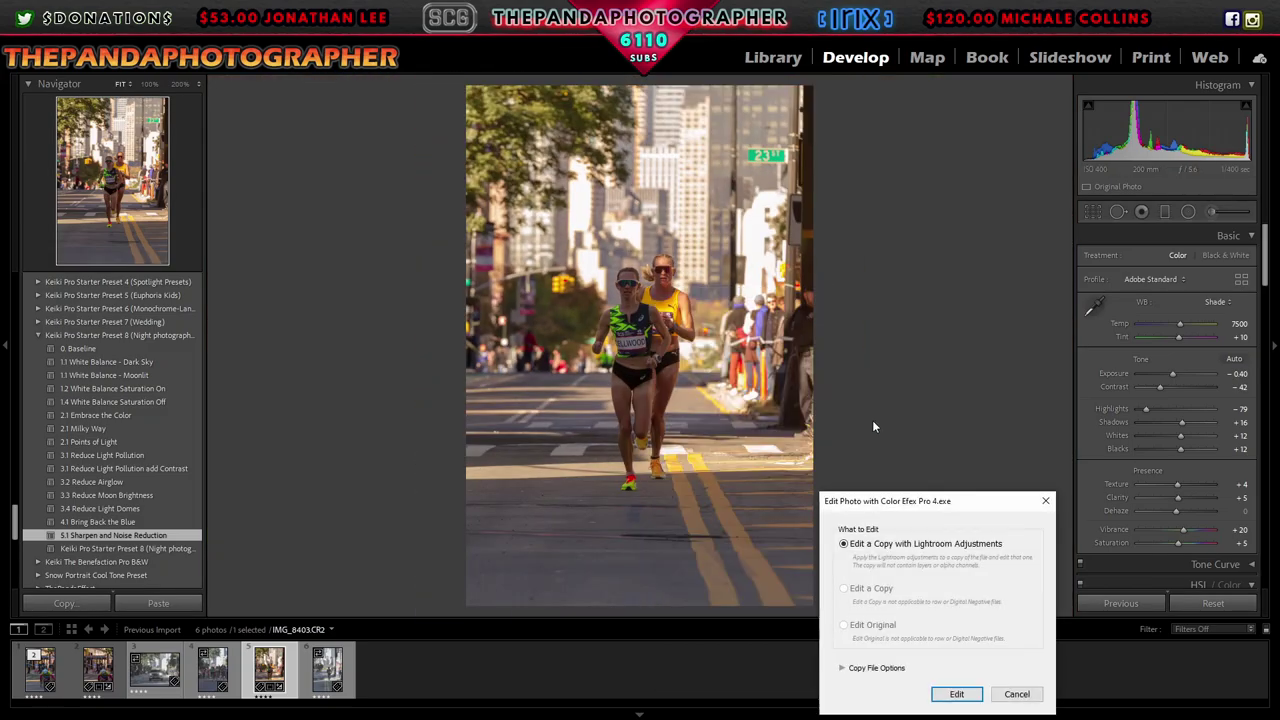
{"action": "left_click", "coordinate": [960, 692]}
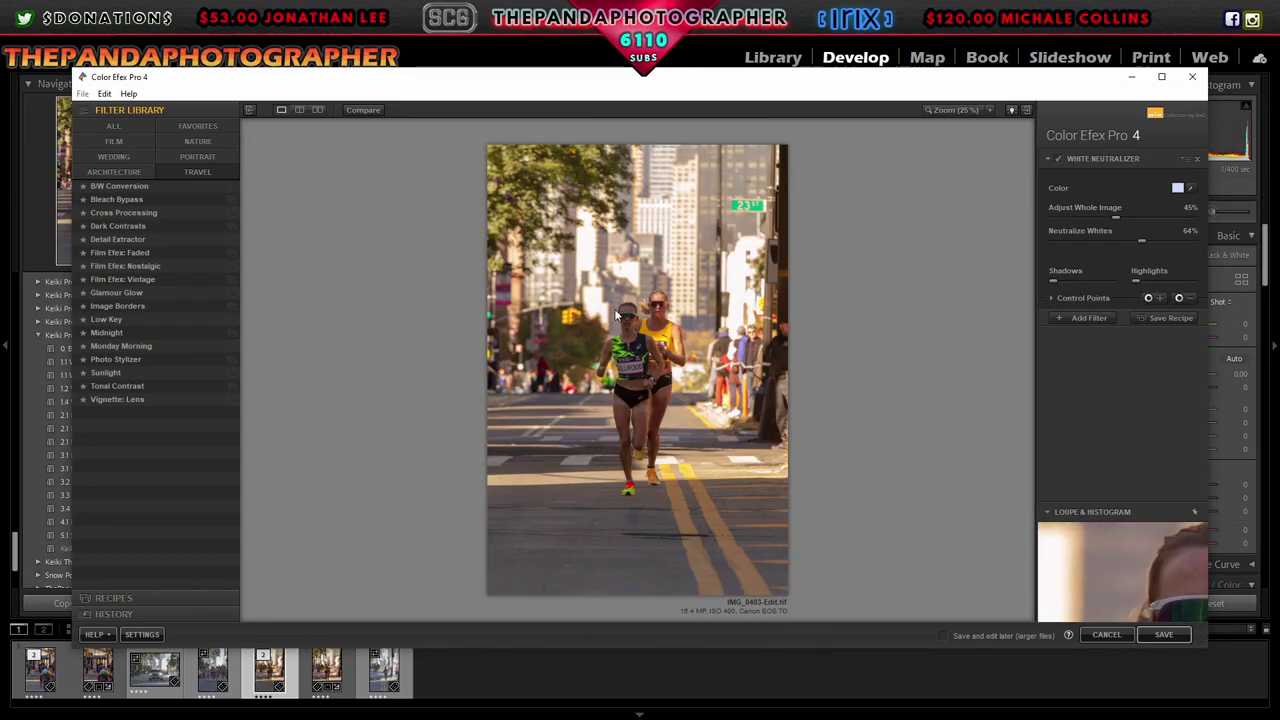
Step: Apply White Neutralizer preset 03, raise Adjust Whole Image to 68%, and add an empty filter slot
{"action": "left_click", "coordinate": [114, 157]}
{"action": "left_click", "coordinate": [231, 427]}
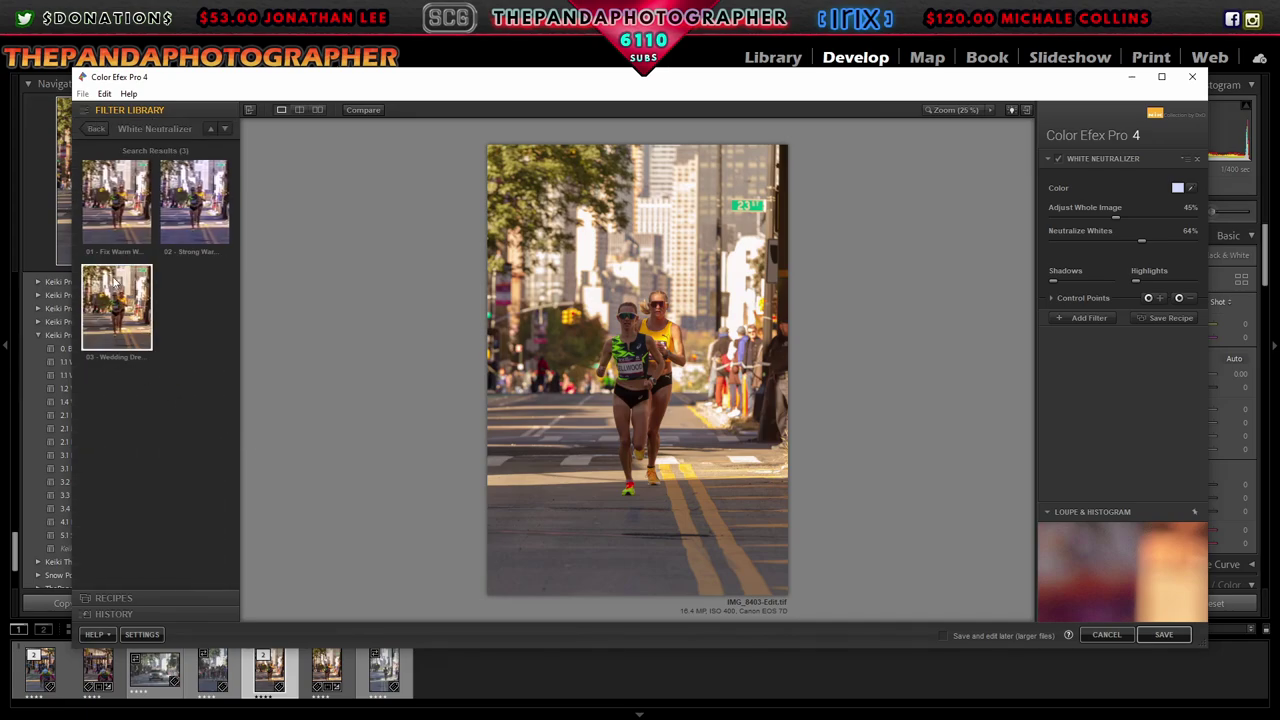
{"action": "left_click", "coordinate": [95, 220]}
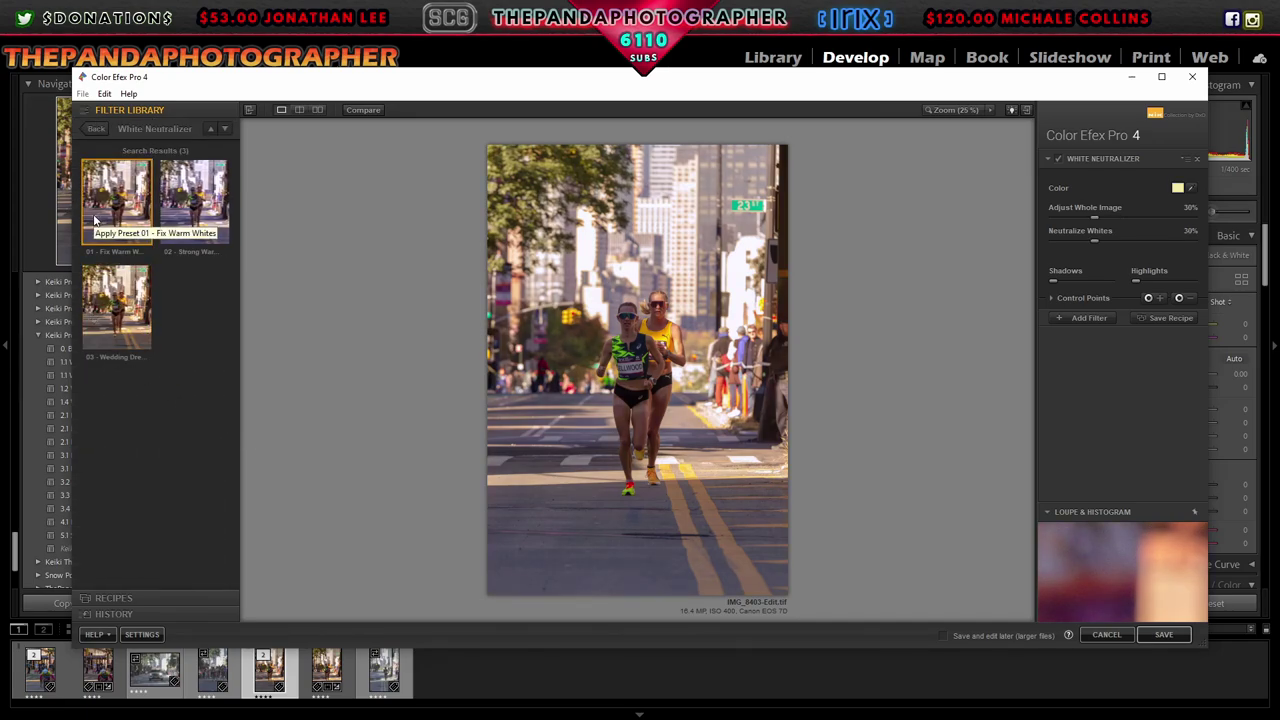
{"action": "left_click", "coordinate": [108, 285]}
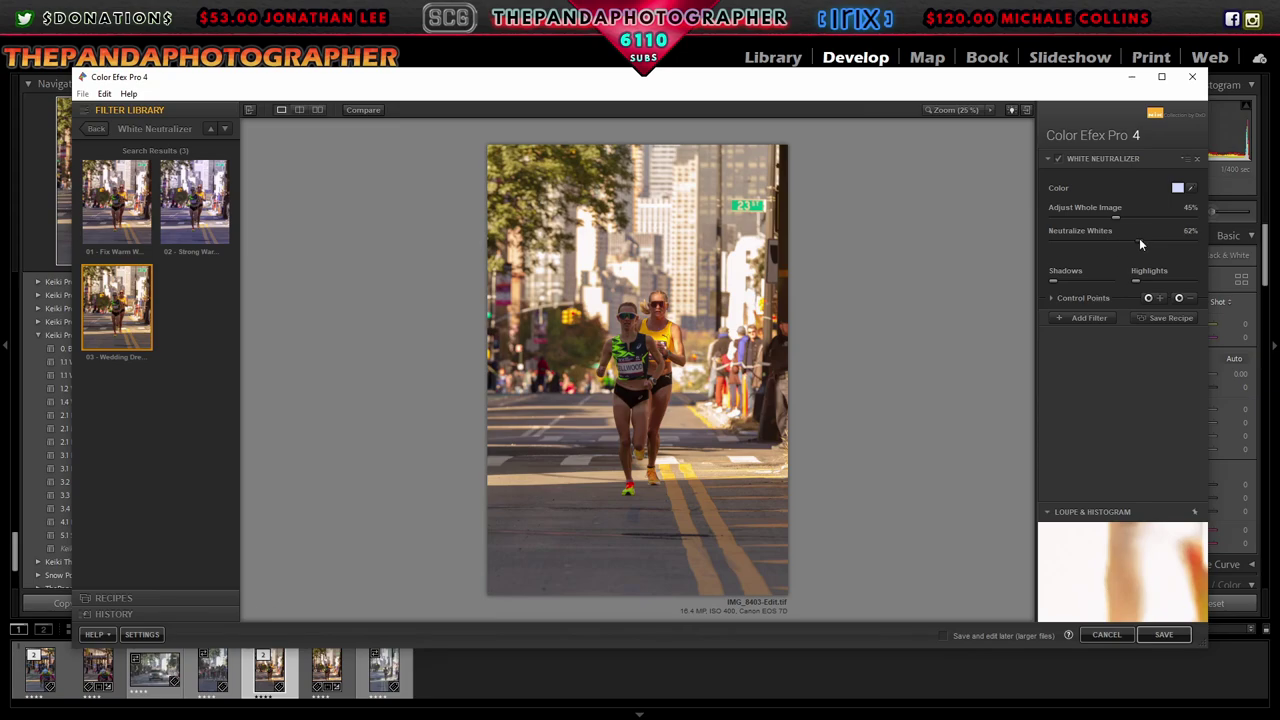
{"action": "mouse_move", "coordinate": [1092, 222]}
{"action": "left_mouse_down"}
{"action": "mouse_move", "coordinate": [1170, 218]}
{"action": "mouse_move", "coordinate": [1116, 222]}
{"action": "left_mouse_up"}
{"action": "left_click", "coordinate": [1089, 317]}
{"action": "left_click", "coordinate": [96, 128]}
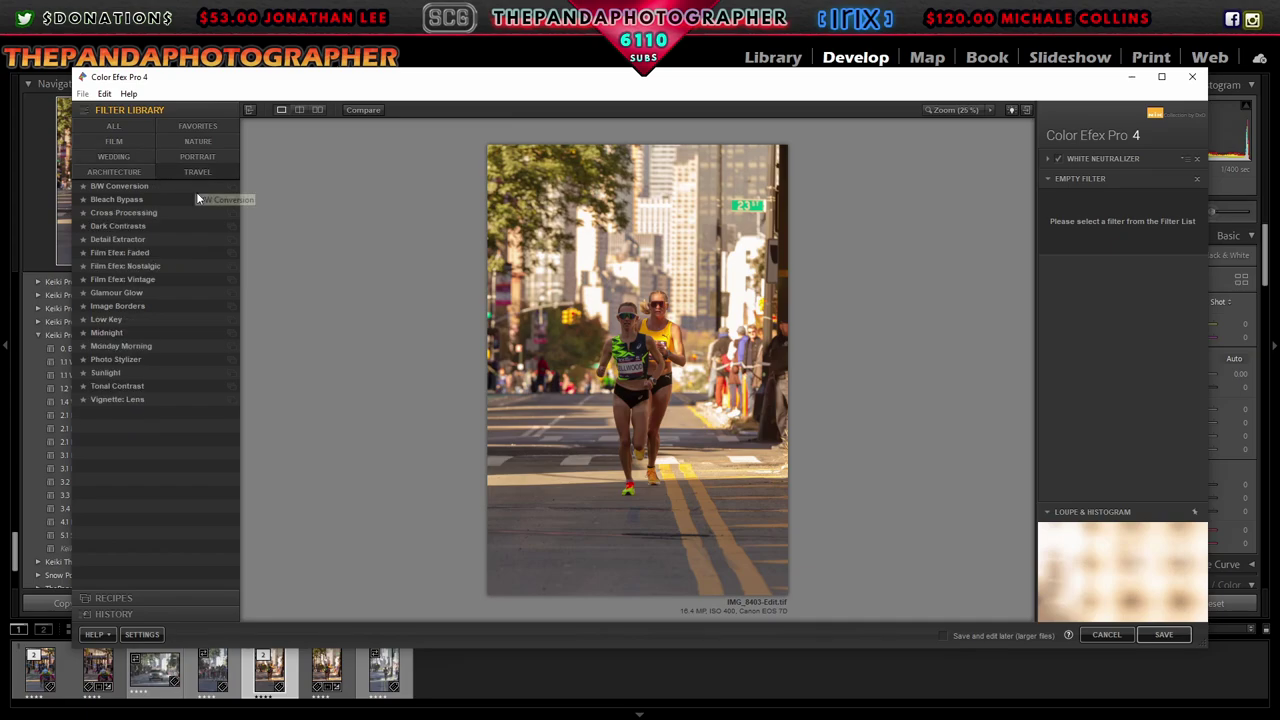
Step: Apply the default Detail Extractor and place control points on the runner's shirt and legs
{"action": "left_click", "coordinate": [230, 236]}
{"action": "left_click", "coordinate": [127, 229]}
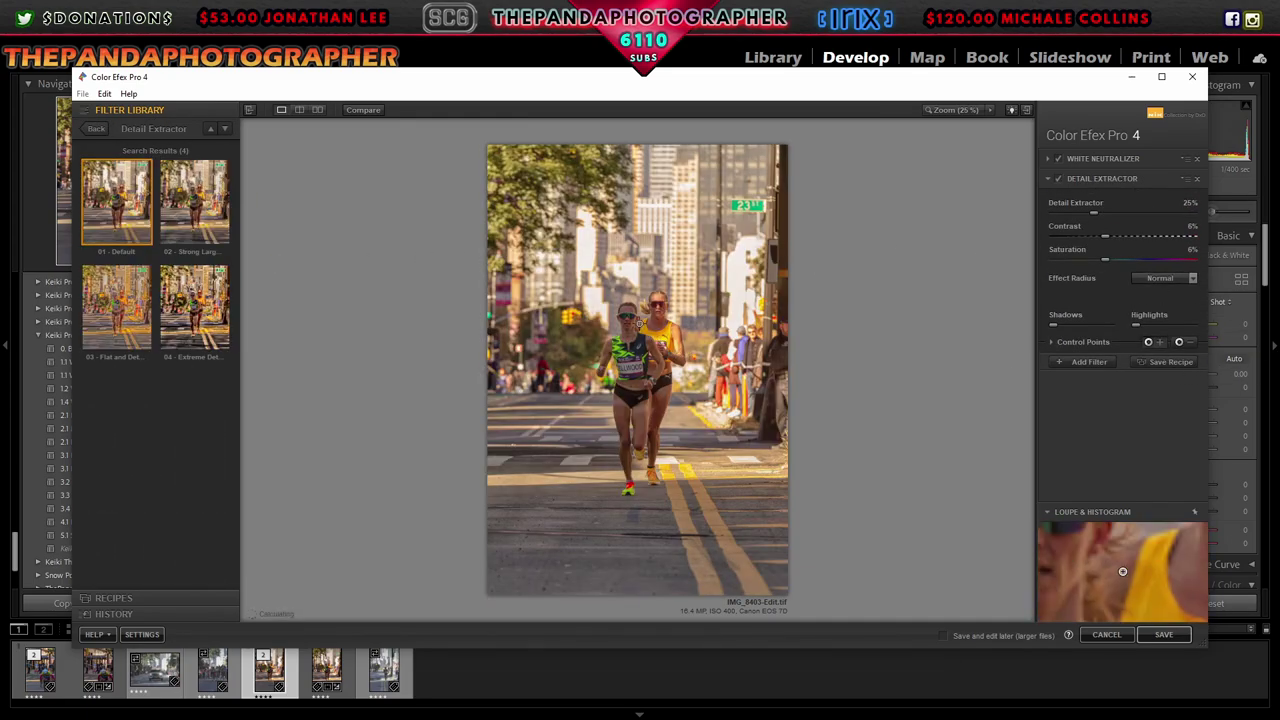
{"action": "left_click", "coordinate": [643, 323]}
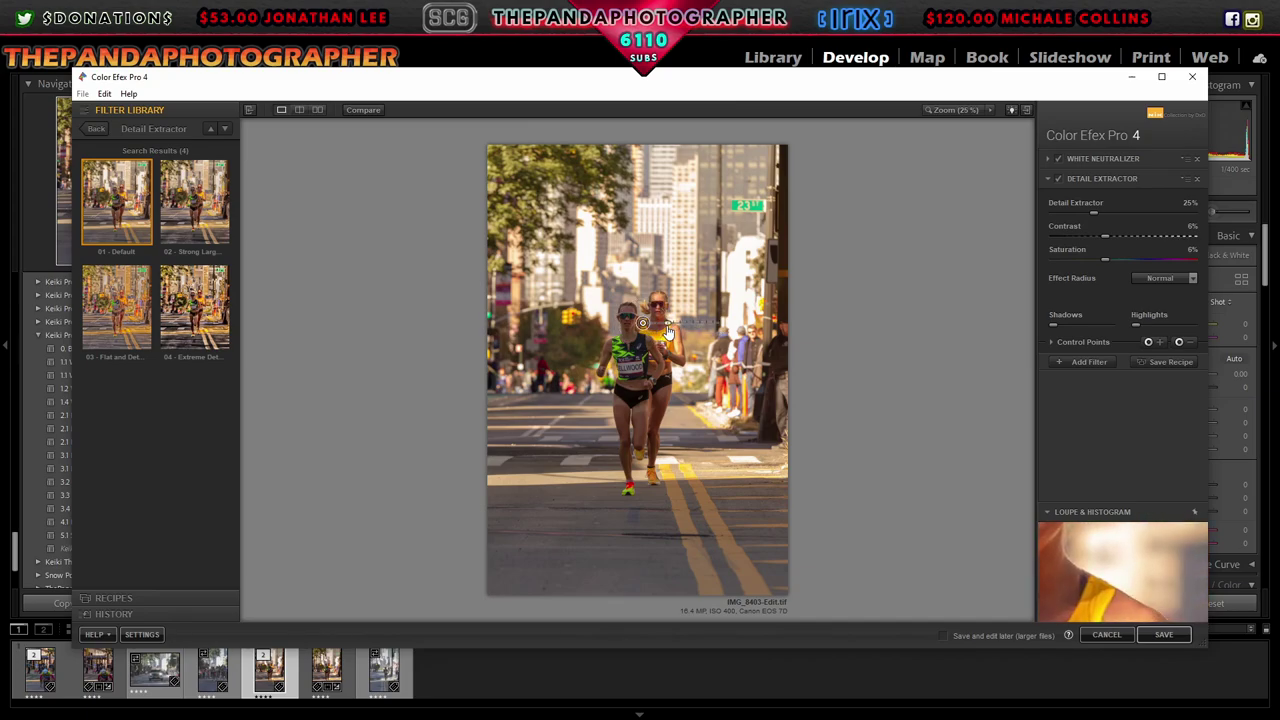
{"action": "mouse_move", "coordinate": [648, 320]}
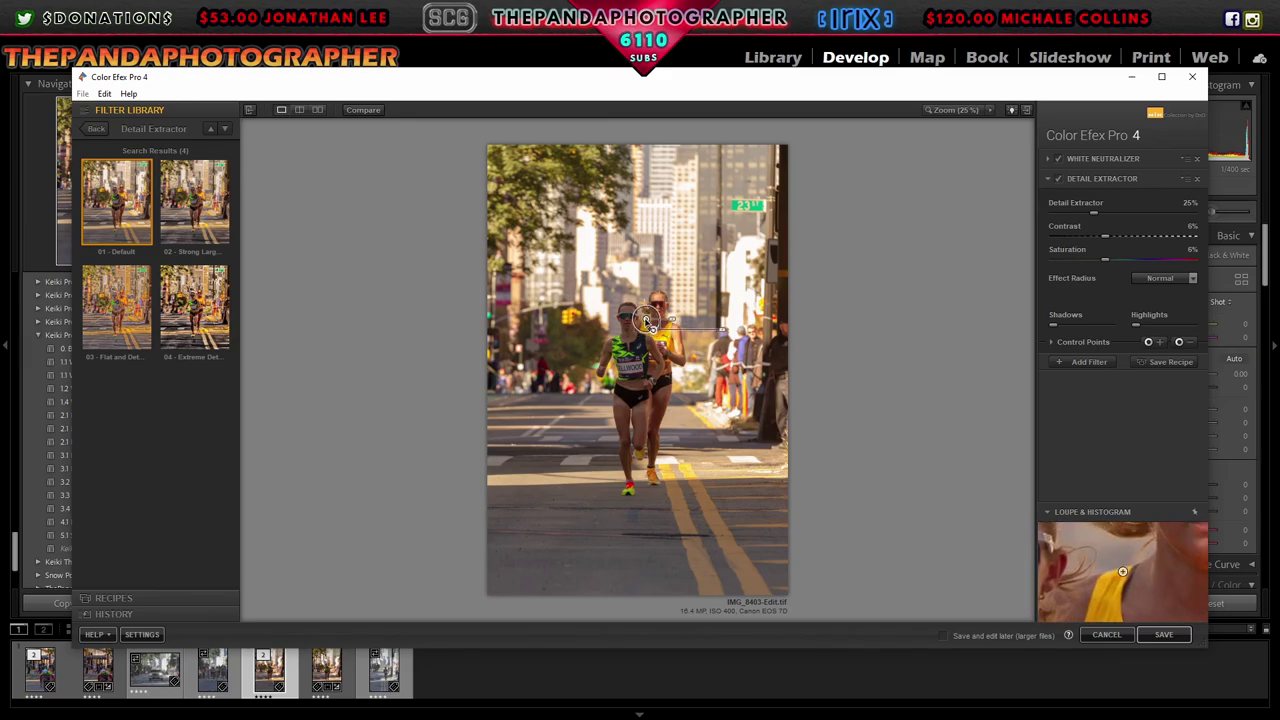
{"action": "left_click", "coordinate": [1050, 341]}
{"action": "left_click", "coordinate": [1160, 429]}
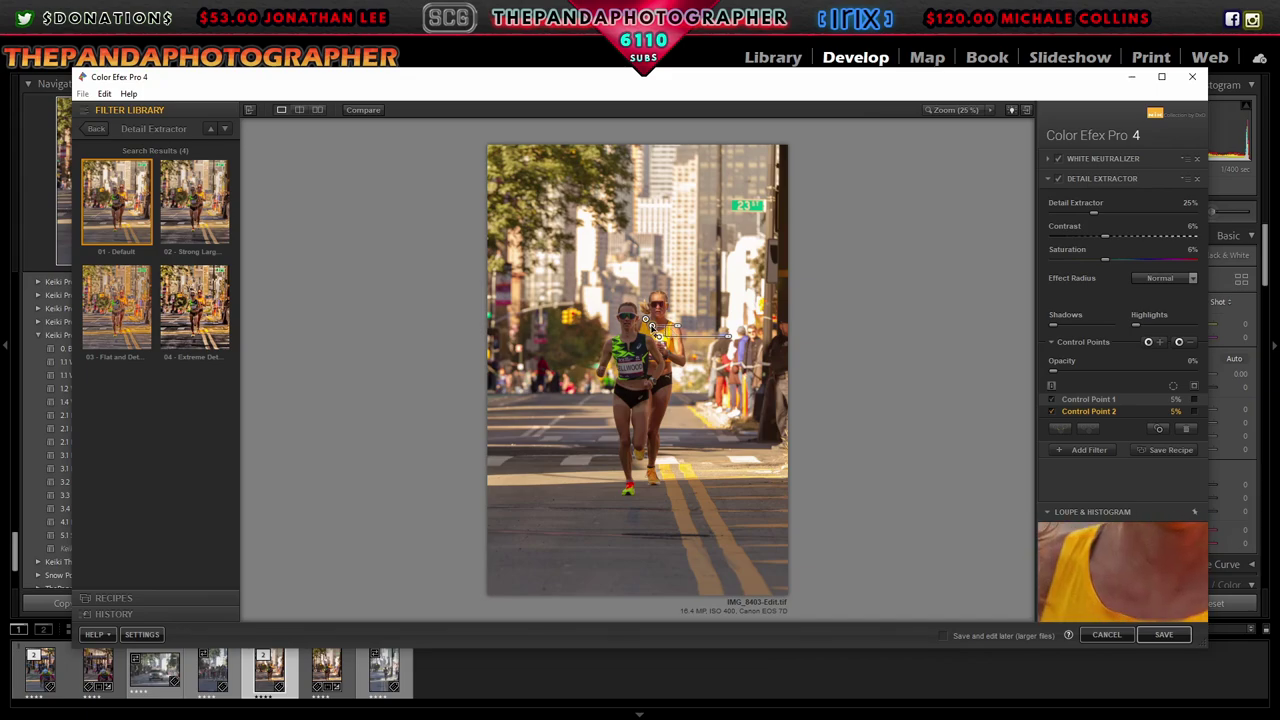
{"action": "left_click_drag", "start_coordinate": [641, 374], "coordinate": [647, 377]}
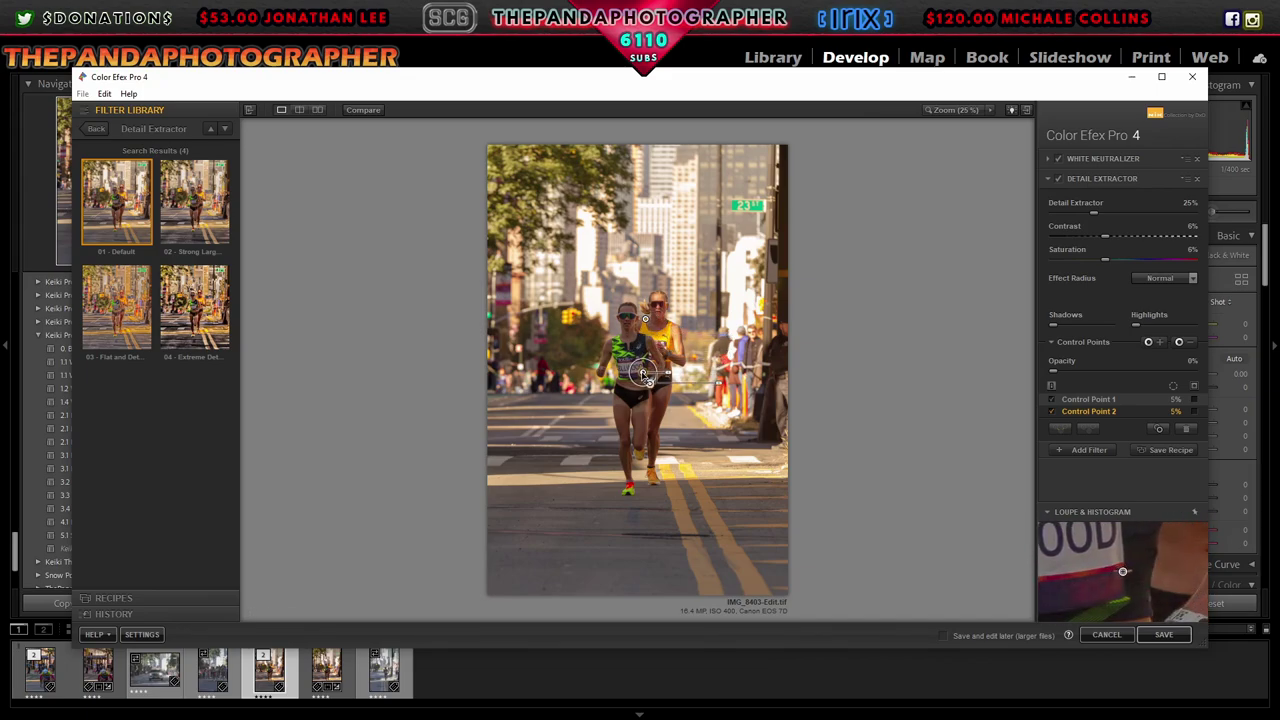
{"action": "left_click", "coordinate": [1159, 430]}
{"action": "left_click_drag", "start_coordinate": [656, 383], "coordinate": [647, 440]}
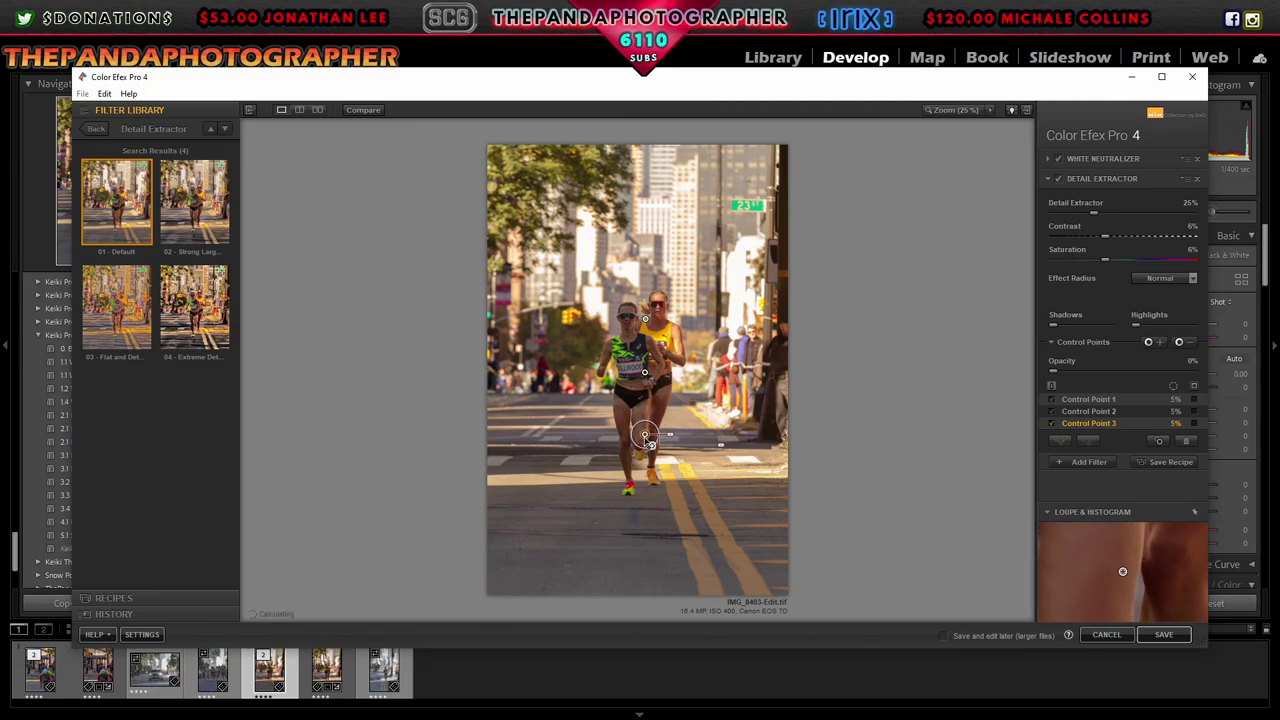
Step: Add control points at the runner's feet and on the road to her right and left
{"action": "left_click", "coordinate": [1159, 441]}
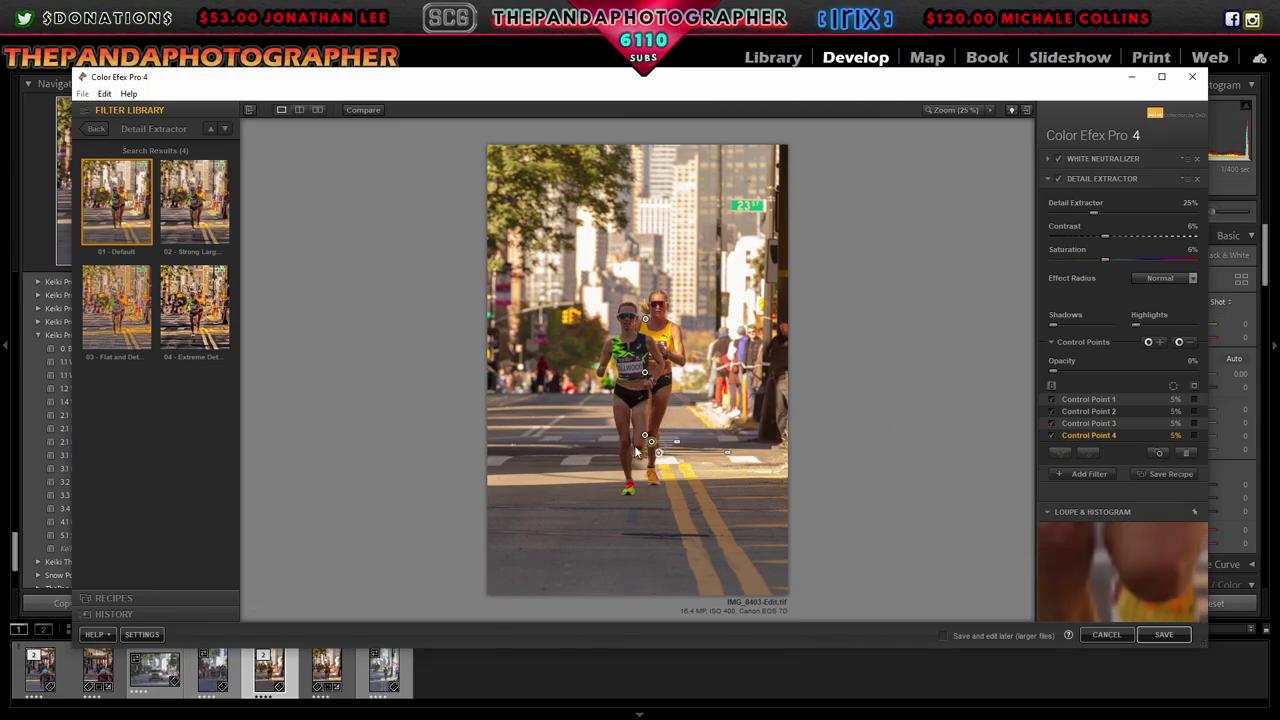
{"action": "left_click", "coordinate": [645, 490]}
{"action": "left_click_drag", "start_coordinate": [648, 495], "coordinate": [645, 495]}
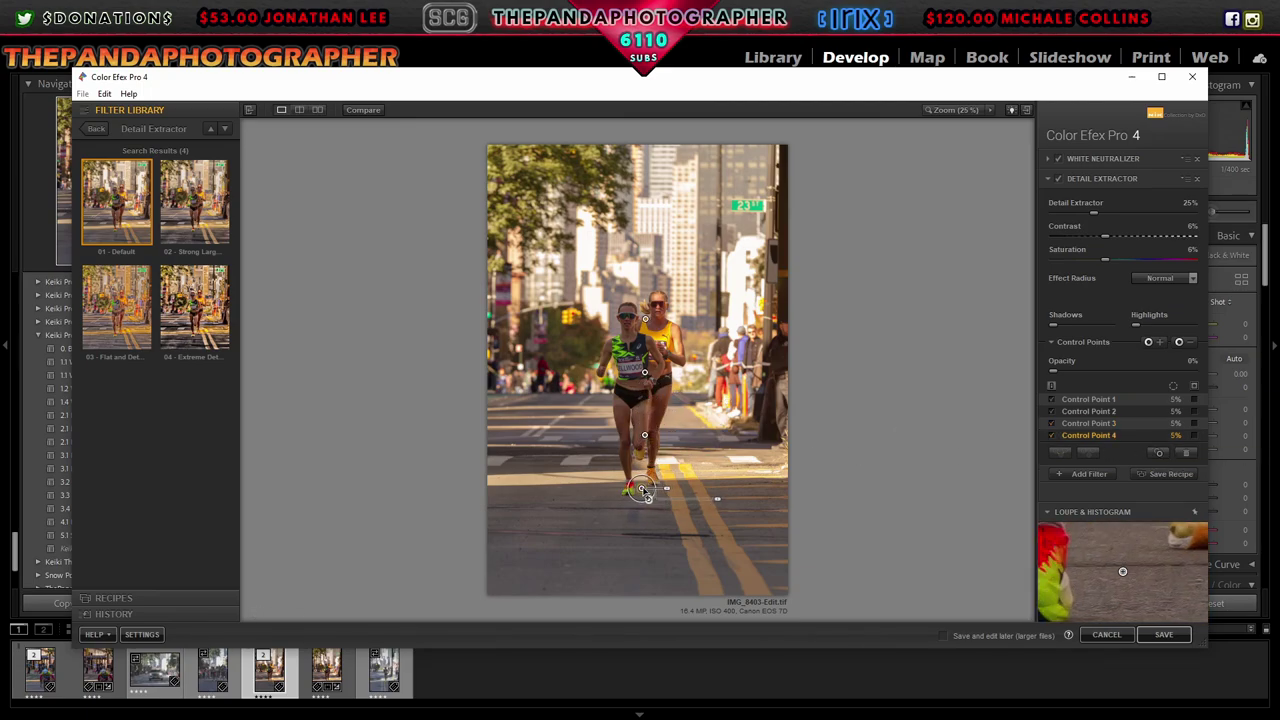
{"action": "left_click", "coordinate": [1159, 453]}
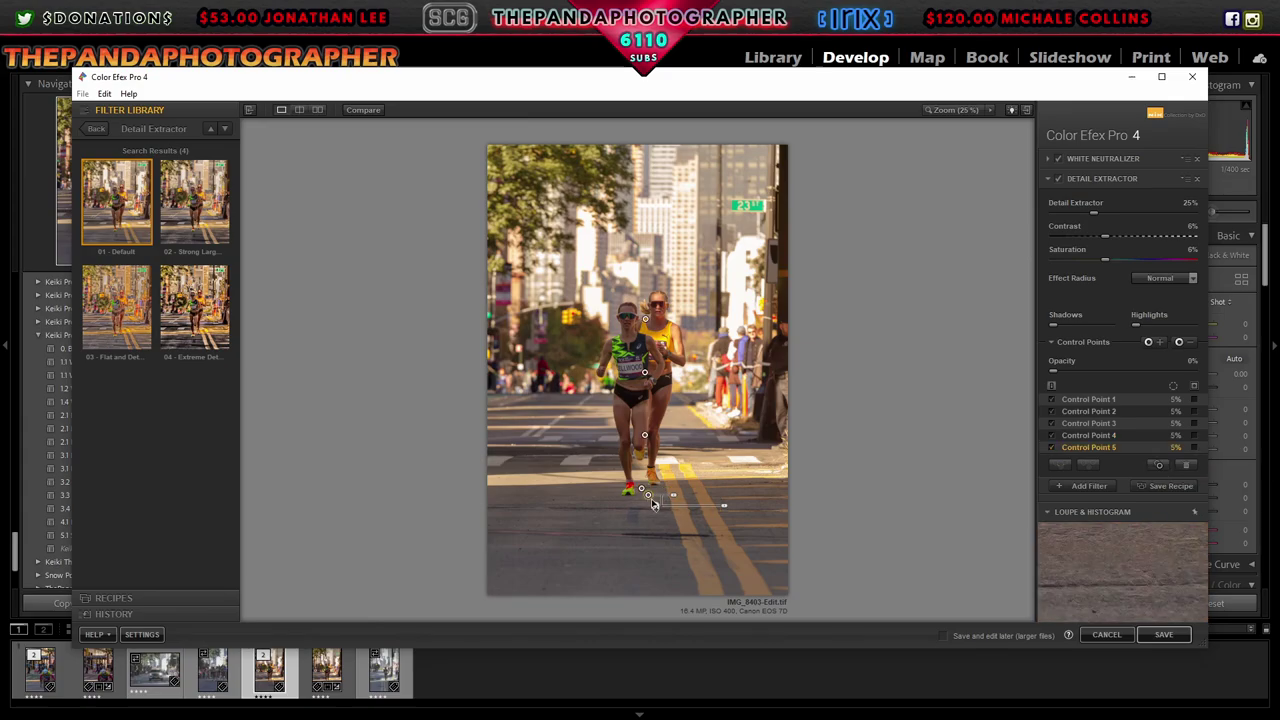
{"action": "left_click", "coordinate": [725, 488]}
{"action": "left_click_drag", "start_coordinate": [726, 490], "coordinate": [729, 490]}
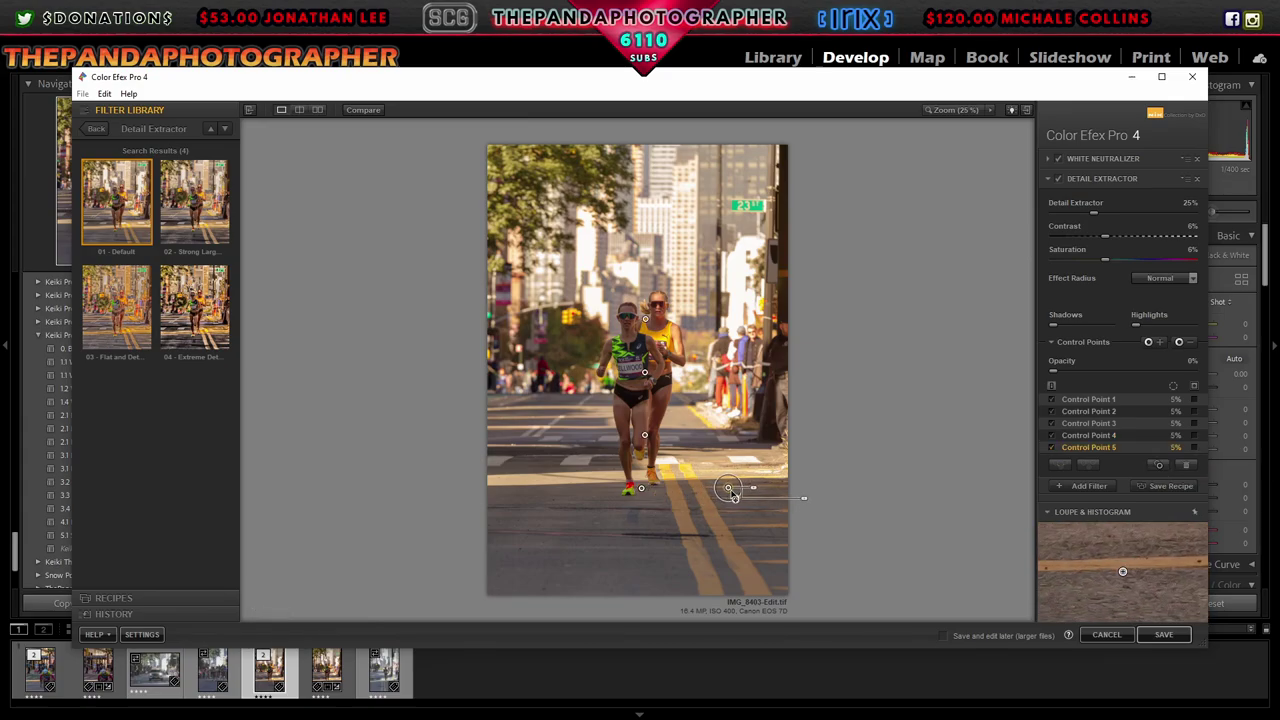
{"action": "left_click", "coordinate": [1155, 463]}
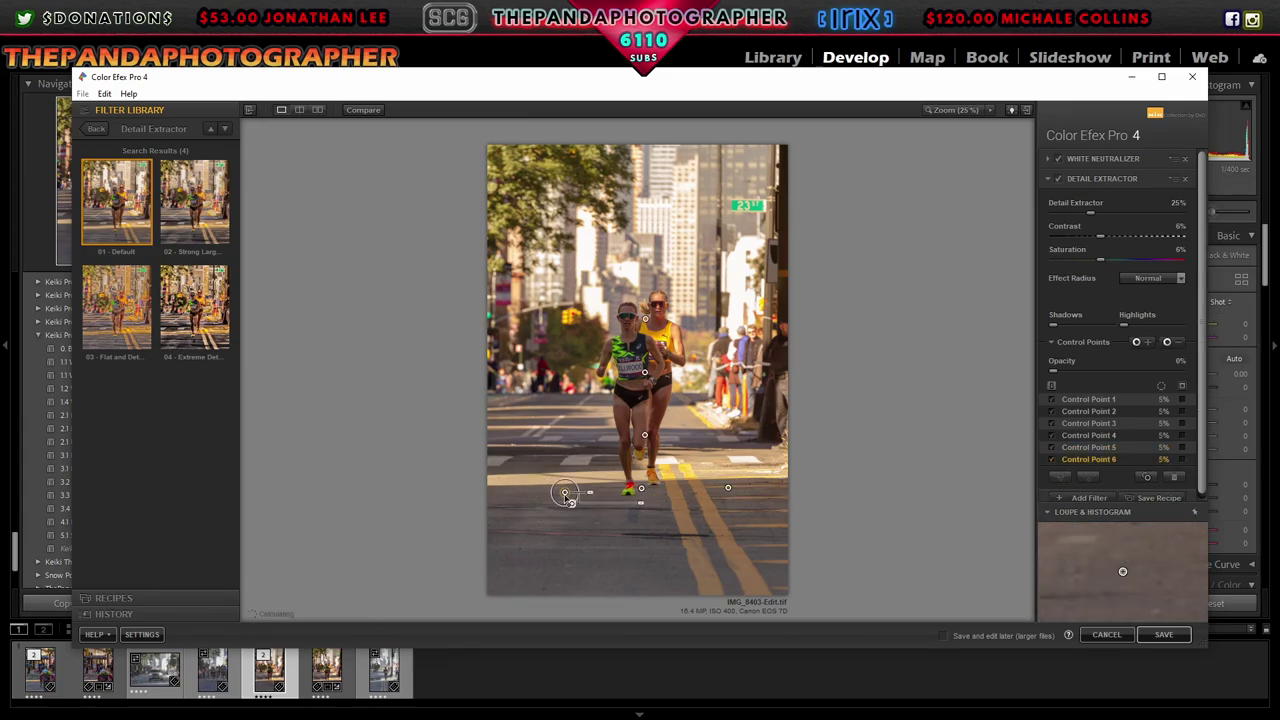
{"action": "left_click", "coordinate": [557, 492]}
{"action": "left_click_drag", "start_coordinate": [557, 492], "coordinate": [553, 491]}
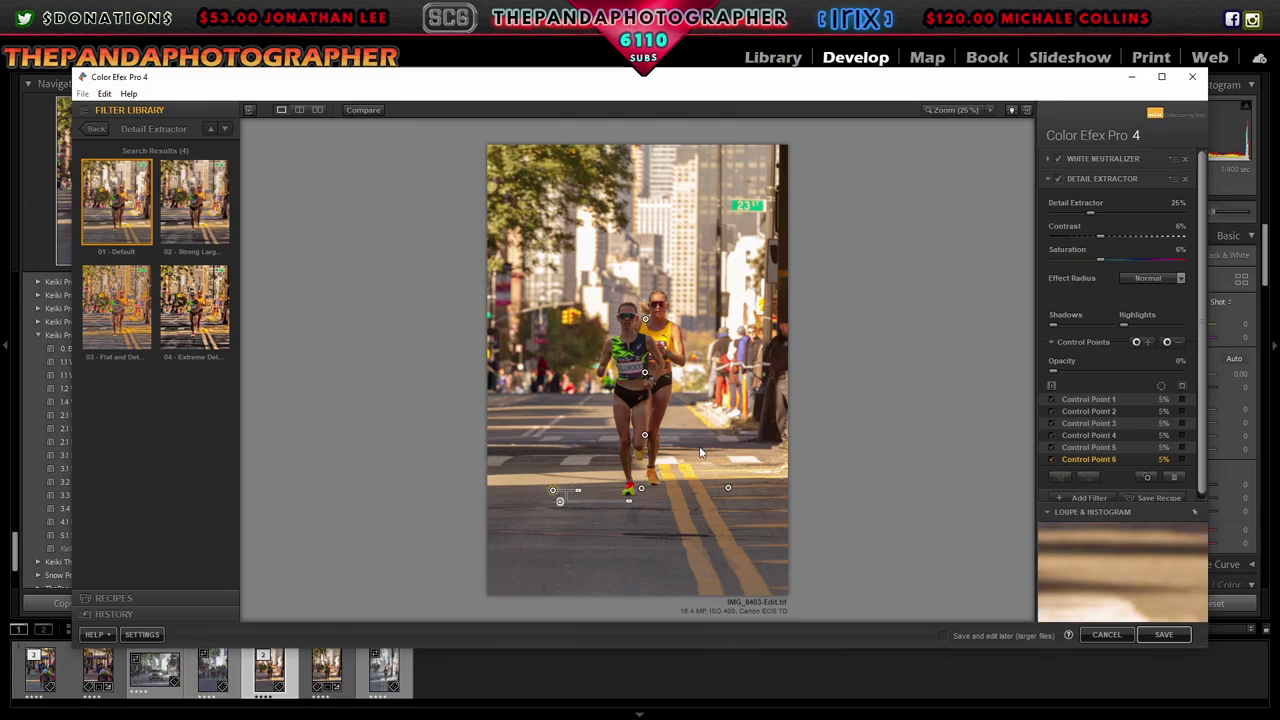
{"action": "left_click", "coordinate": [1086, 497]}
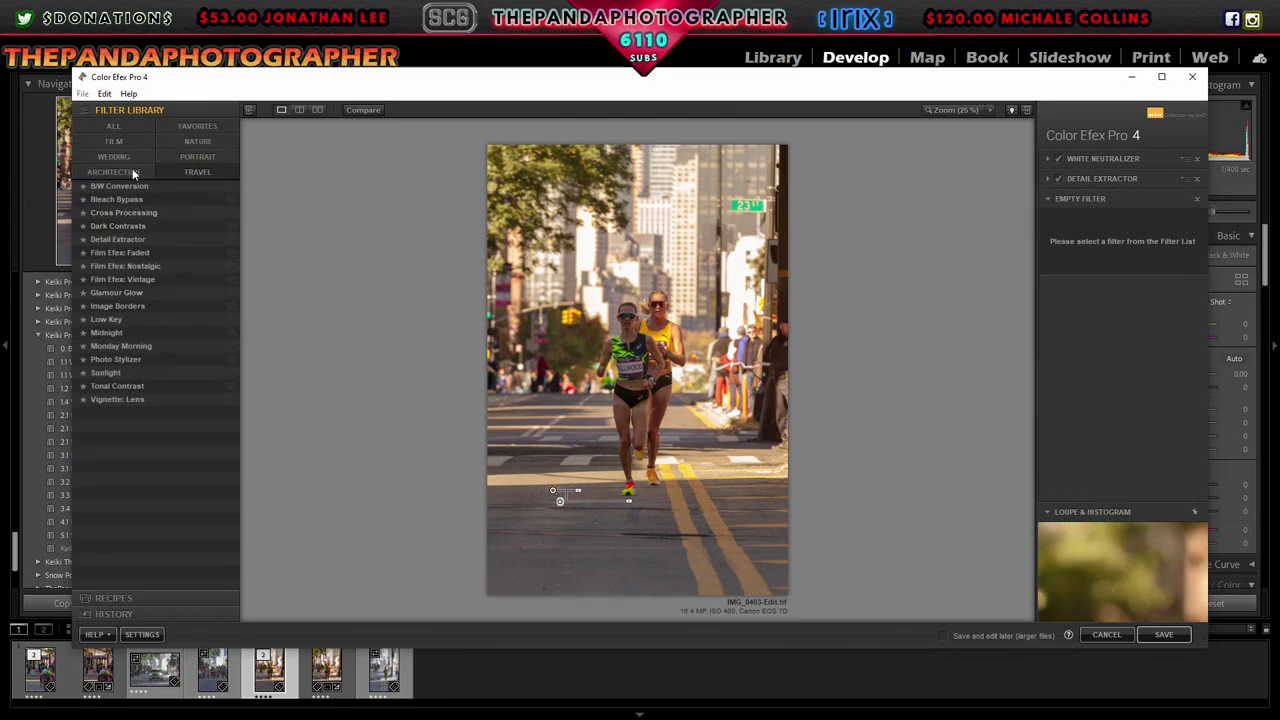
Step: Add a Levels & Curves filter with the Subtle S-Curve preset
{"action": "left_click", "coordinate": [132, 171]}
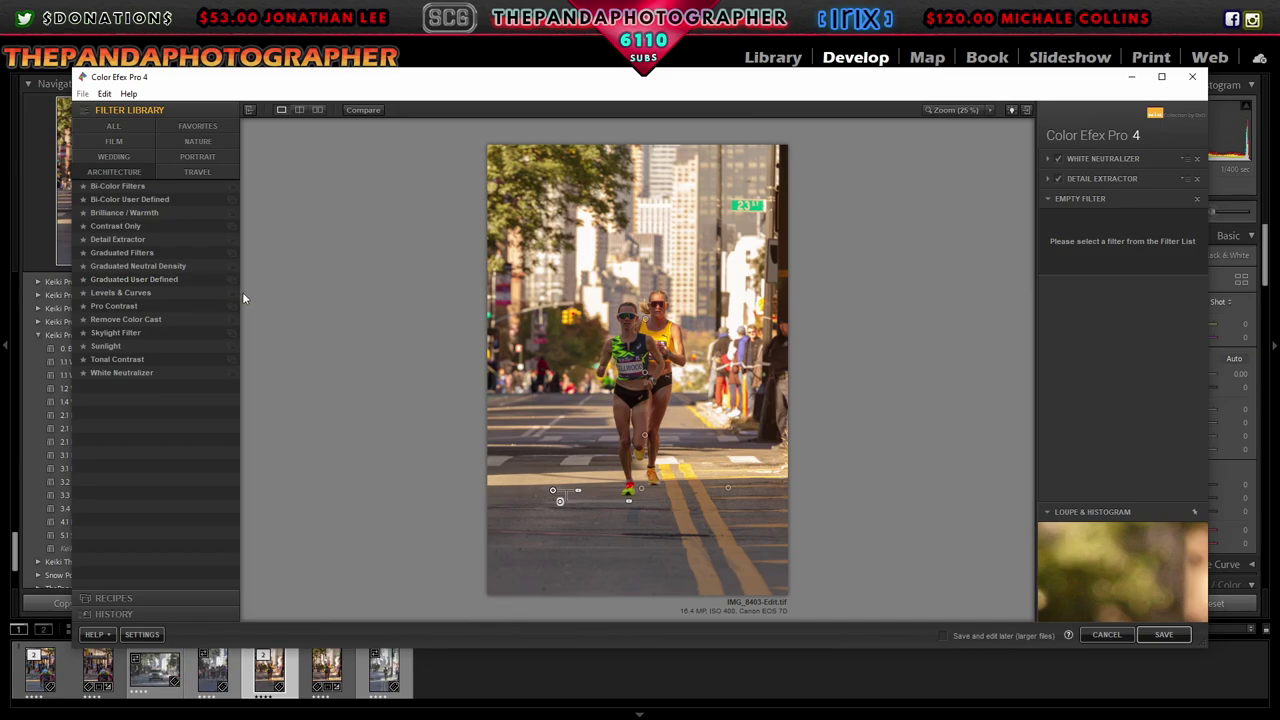
{"action": "left_click", "coordinate": [236, 296]}
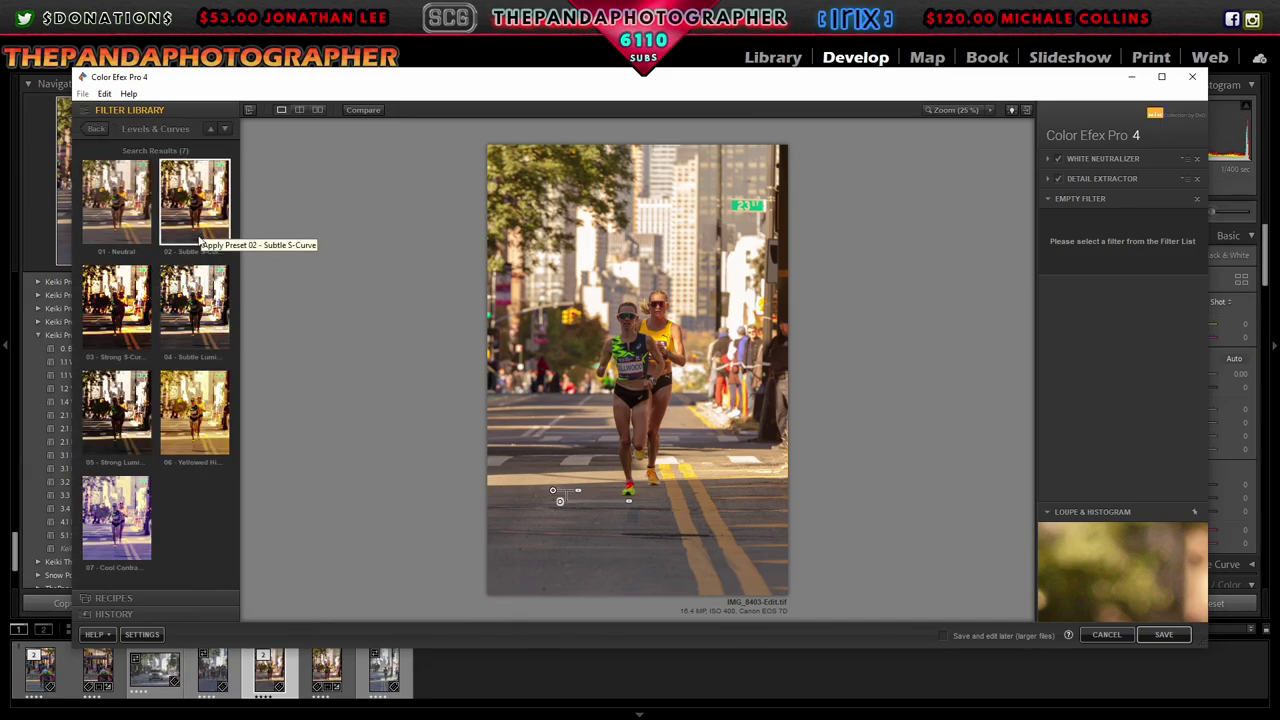
{"action": "left_click", "coordinate": [194, 200]}
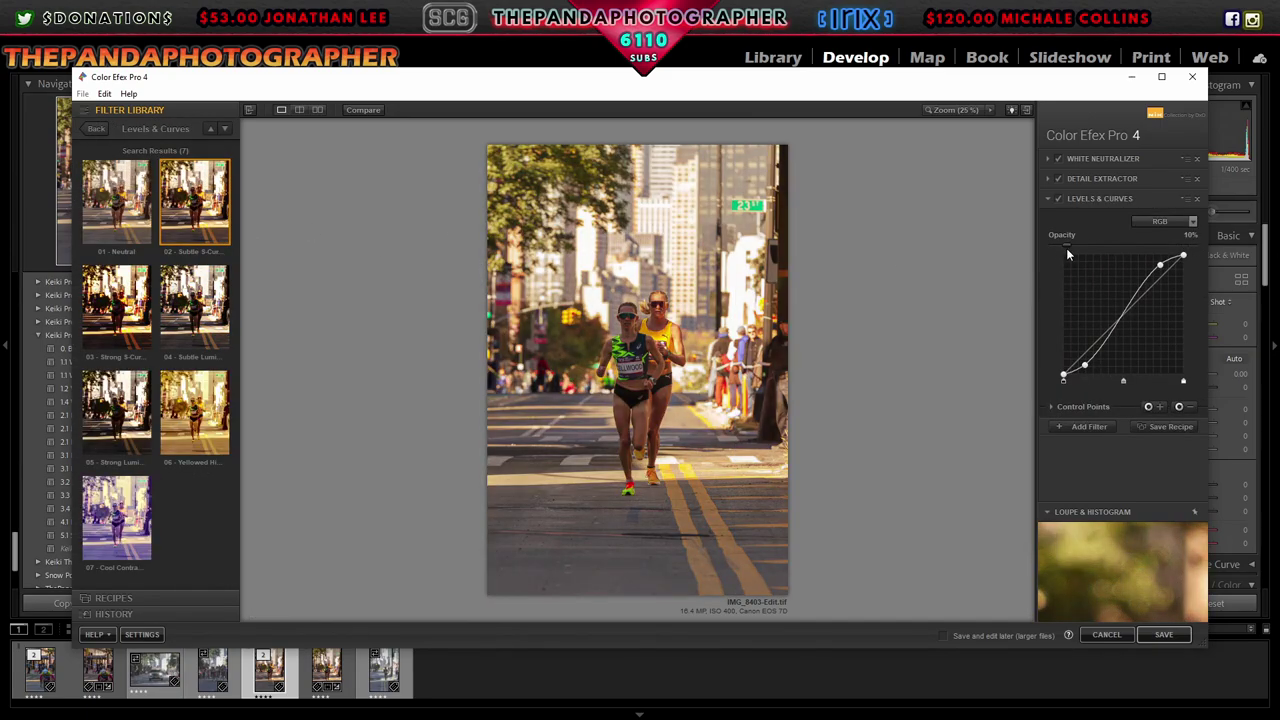
{"action": "left_click_drag", "start_coordinate": [1061, 254], "coordinate": [1043, 249]}
Step: Place a 20% control point on the road and raise the filter opacity toward 59%
{"action": "left_click", "coordinate": [1148, 406]}
{"action": "left_click", "coordinate": [642, 533]}
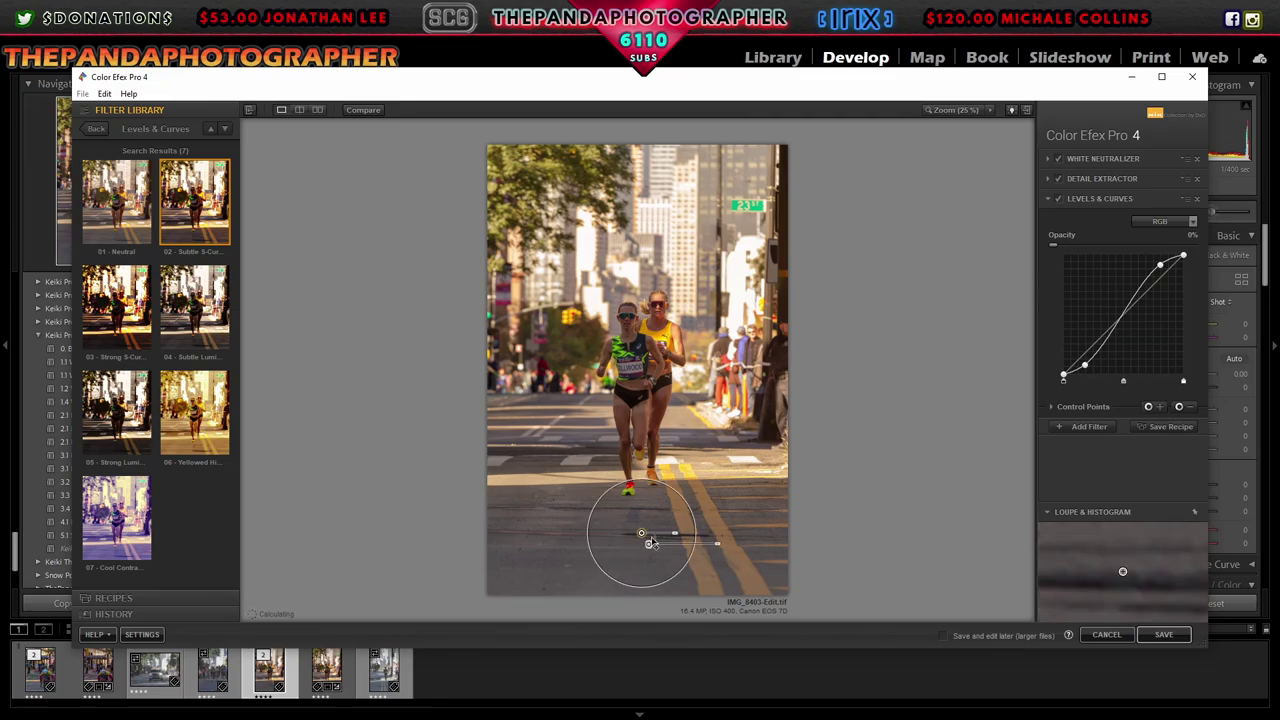
{"action": "left_click_drag", "start_coordinate": [650, 543], "coordinate": [646, 567]}
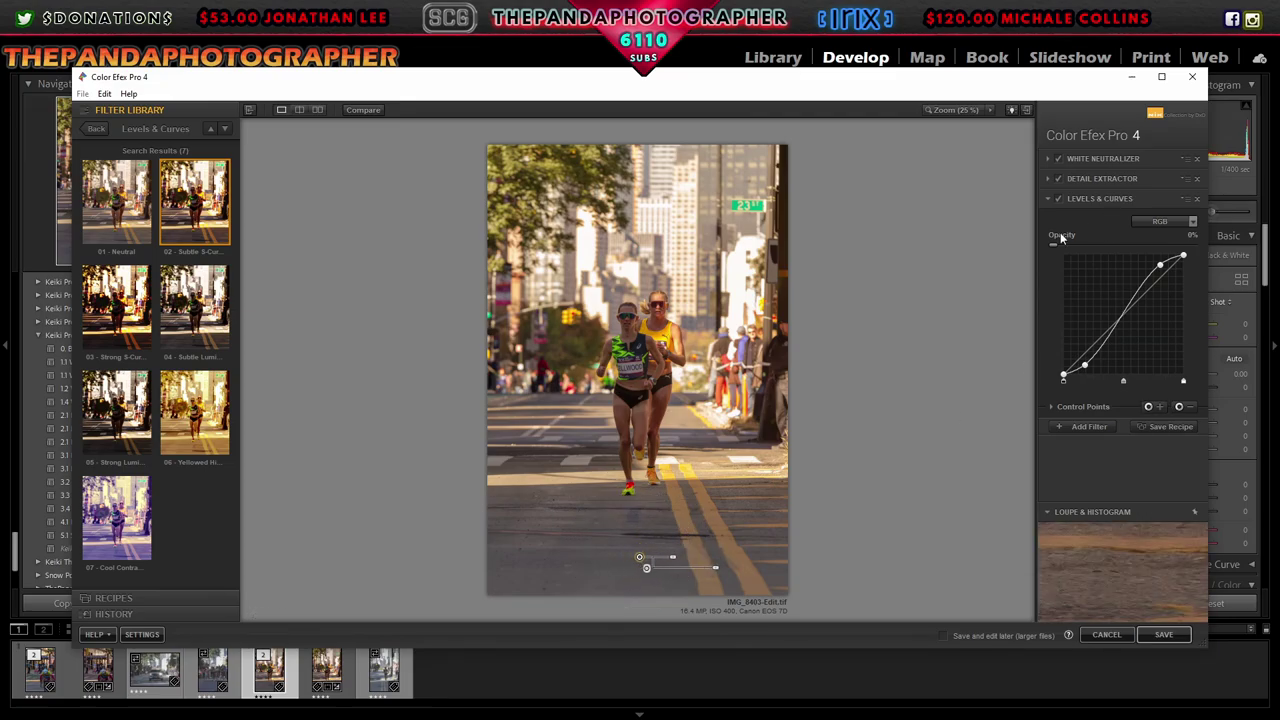
{"action": "left_click_drag", "start_coordinate": [1057, 246], "coordinate": [1095, 257]}
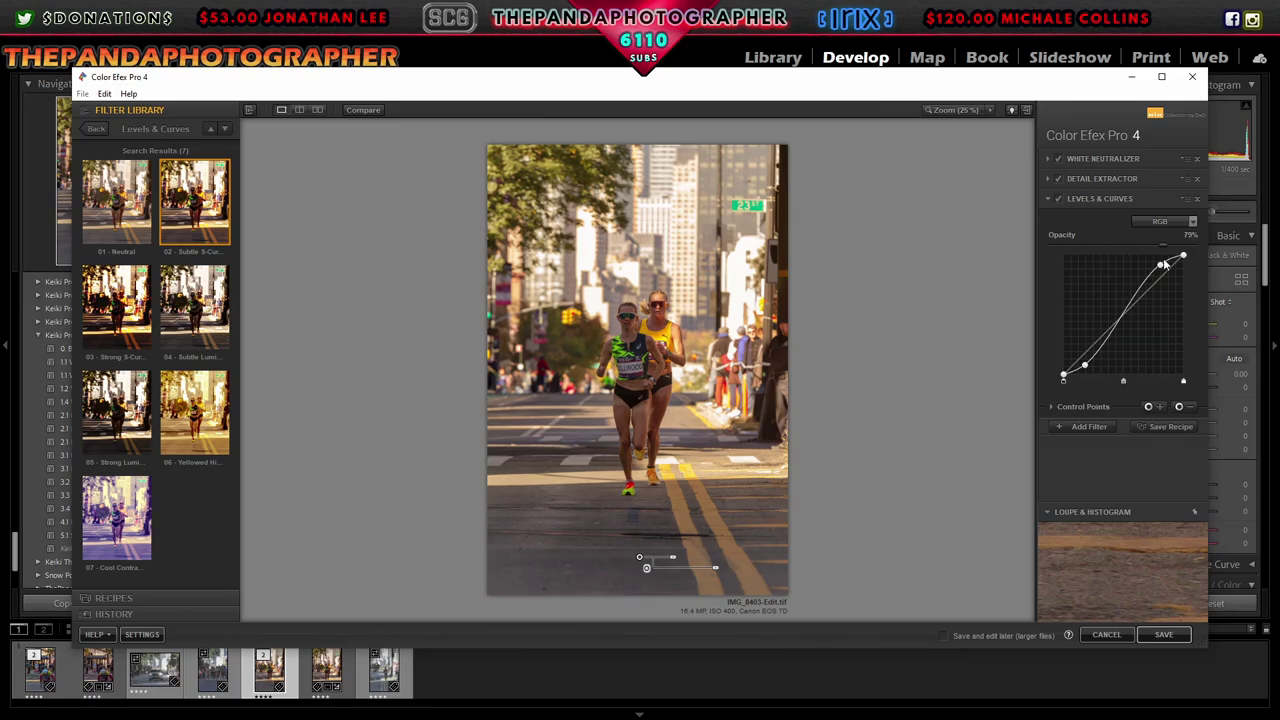
{"action": "mouse_move", "coordinate": [1106, 263]}
{"action": "left_mouse_down"}
{"action": "mouse_move", "coordinate": [1142, 265]}
{"action": "mouse_move", "coordinate": [1122, 263]}
{"action": "left_mouse_up"}
{"action": "left_click_drag", "start_coordinate": [640, 558], "coordinate": [556, 552]}
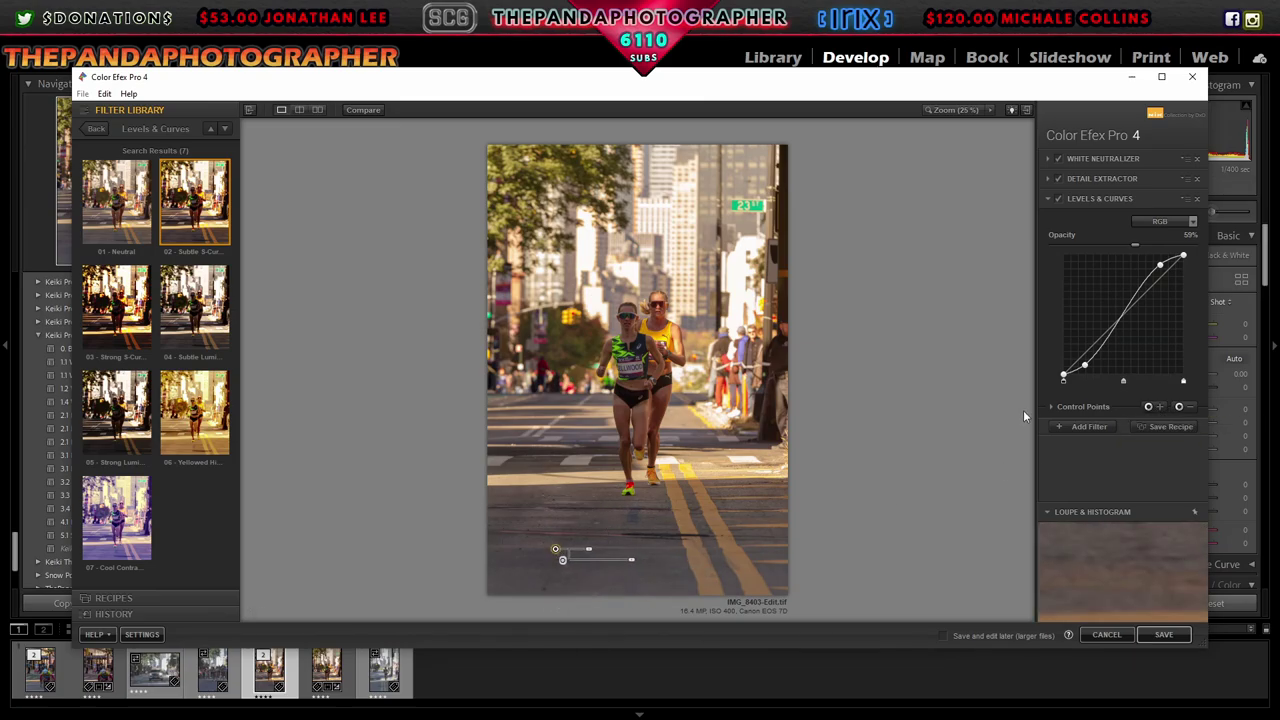
Step: Add a second 20% control point and move it right across the road
{"action": "left_click", "coordinate": [1052, 407]}
{"action": "left_click", "coordinate": [1090, 494]}
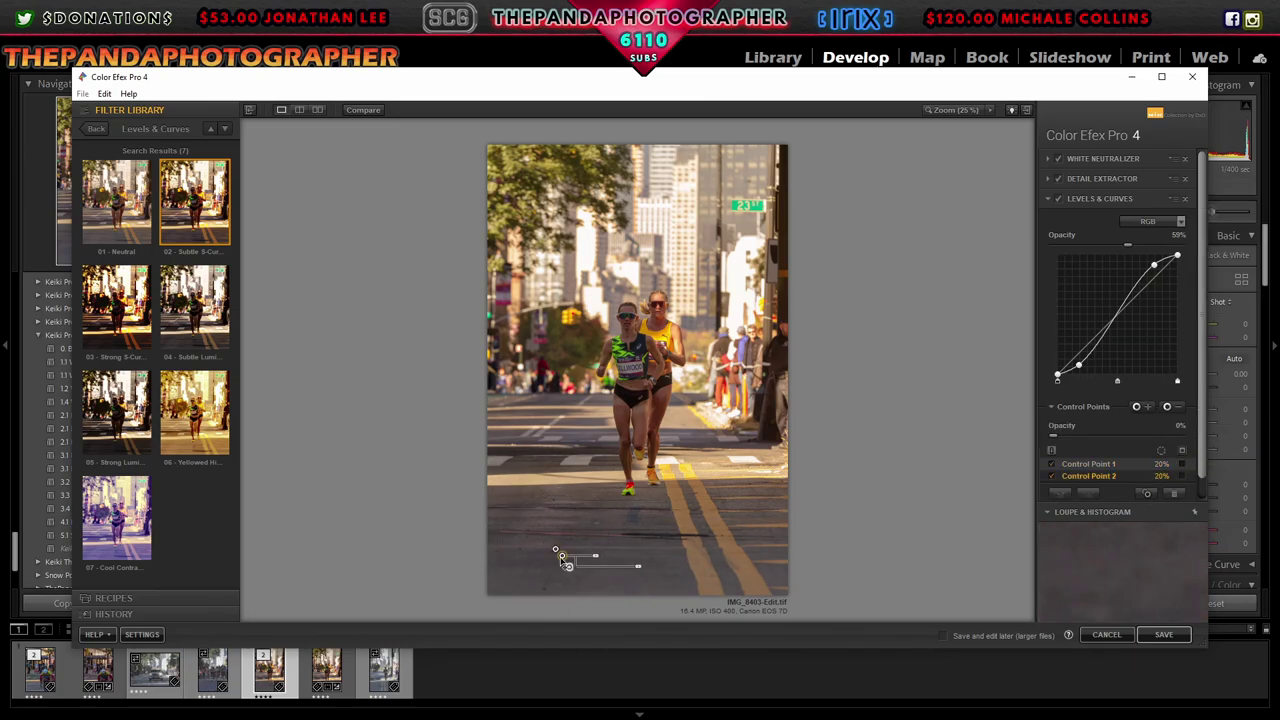
{"action": "left_click_drag", "start_coordinate": [562, 559], "coordinate": [720, 556]}
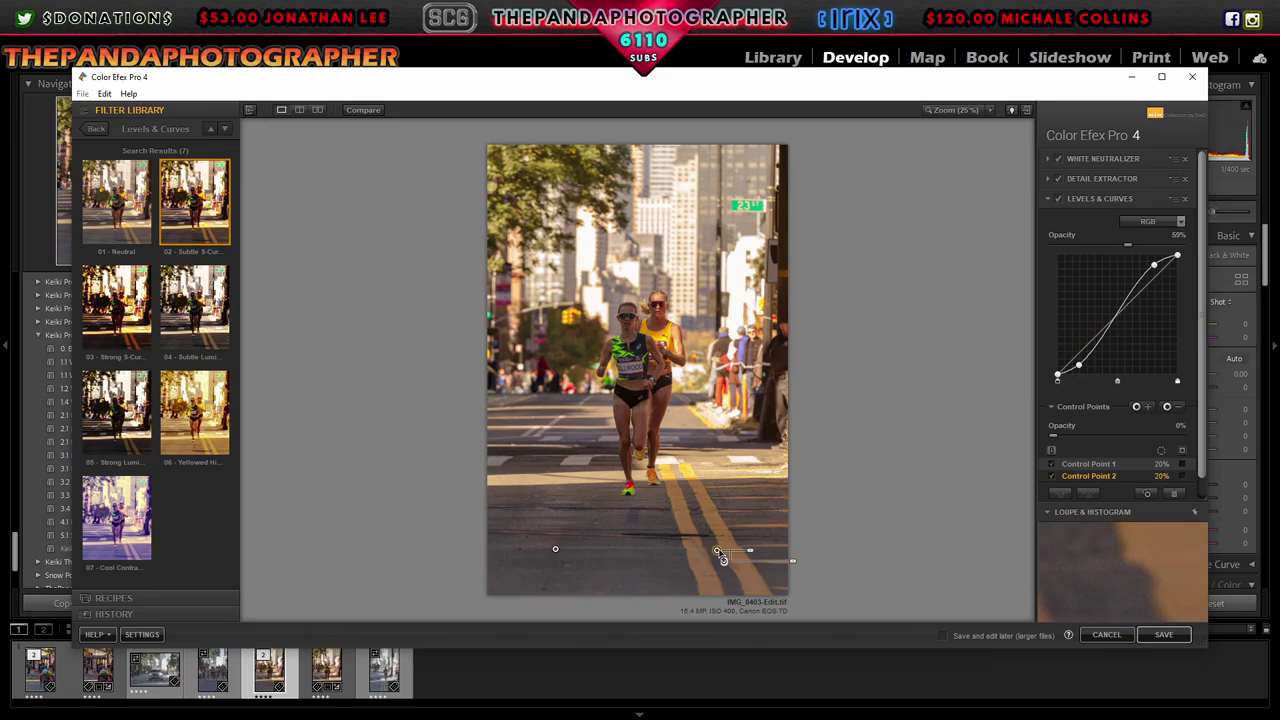
{"action": "scroll", "coordinate": [1096, 440], "scroll_direction": "down", "scroll_amount": 1}
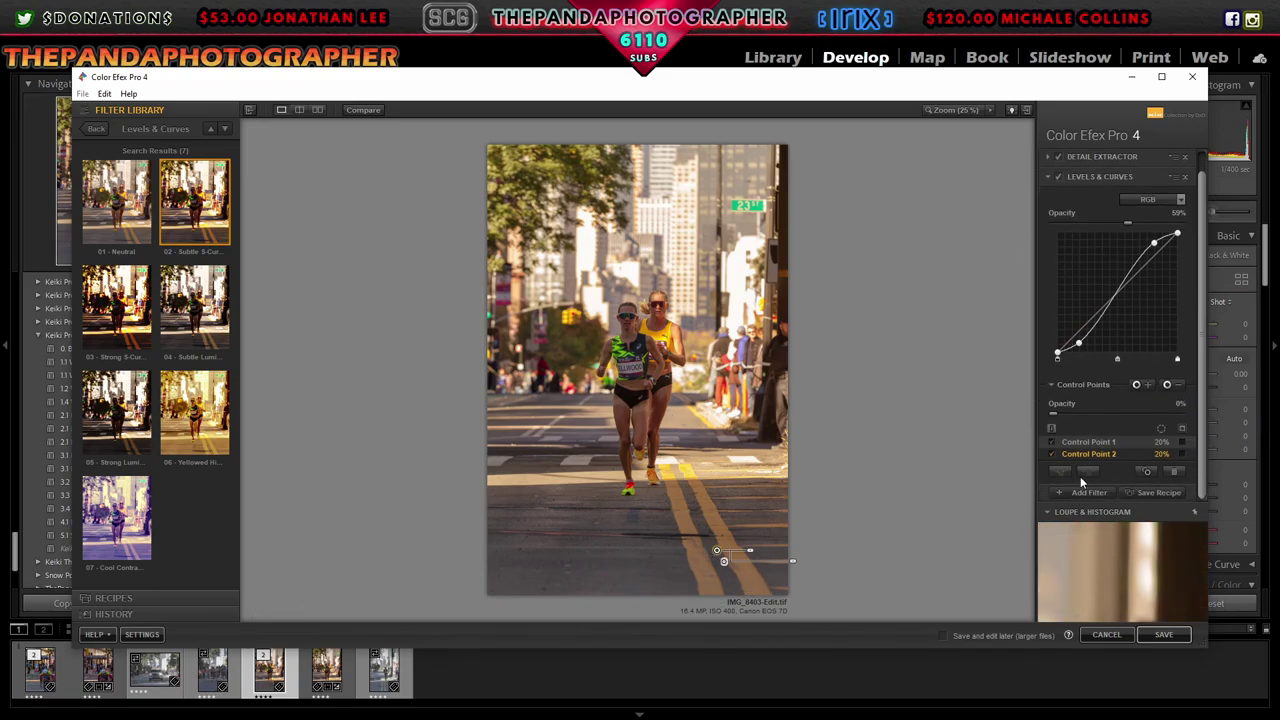
{"action": "left_click", "coordinate": [1080, 478]}
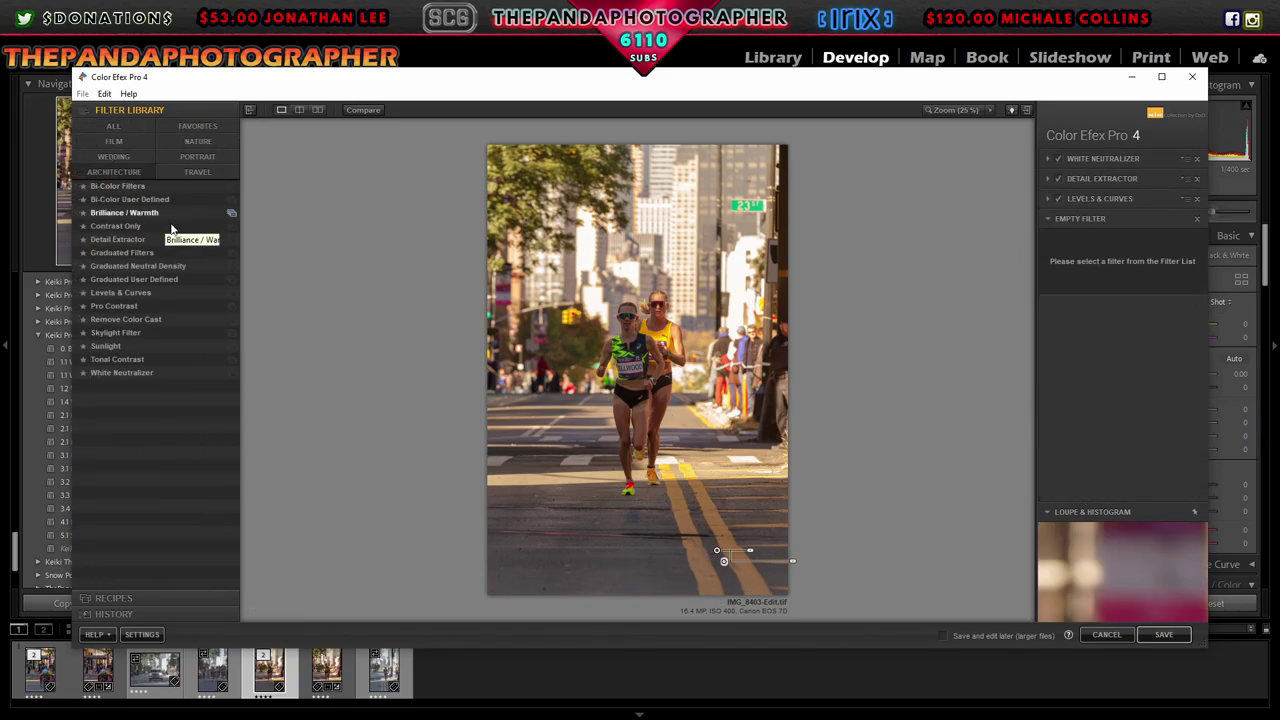
Step: Compare Brilliance / Warmth presets 04, Warm Colors and Neutral, settling on 03 Perceptual
{"action": "left_click", "coordinate": [220, 213]}
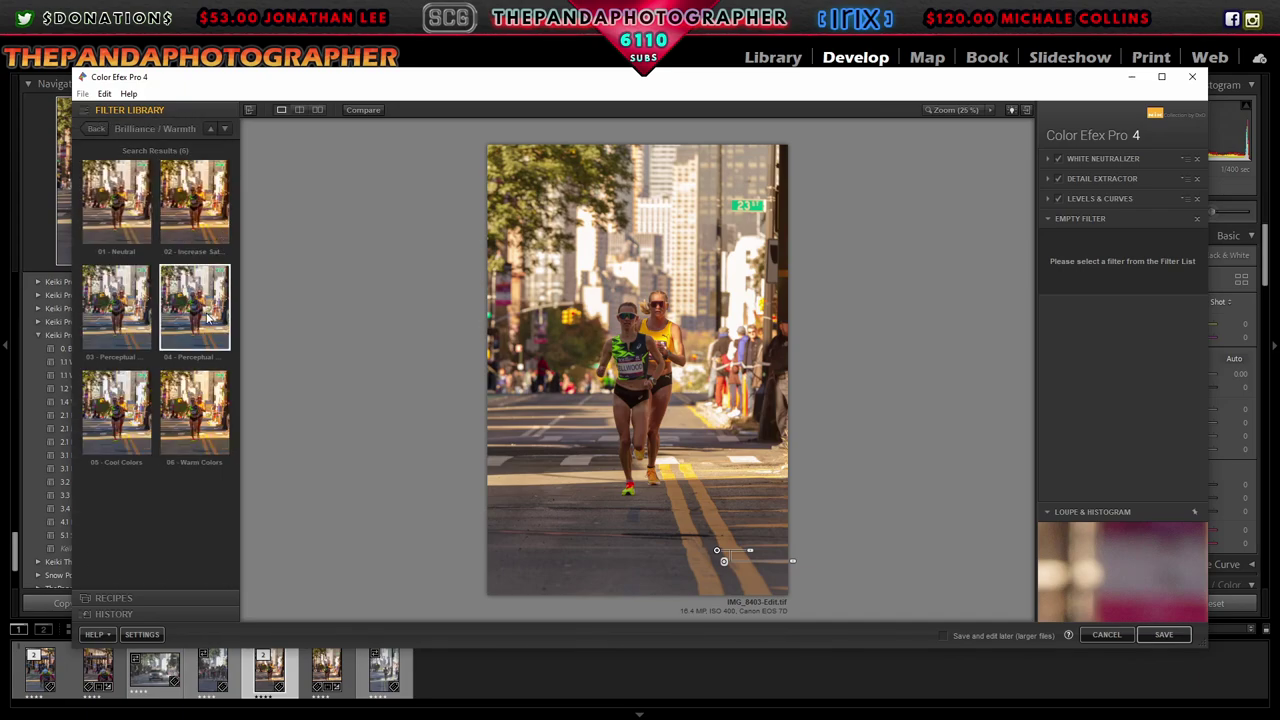
{"action": "left_click", "coordinate": [208, 316]}
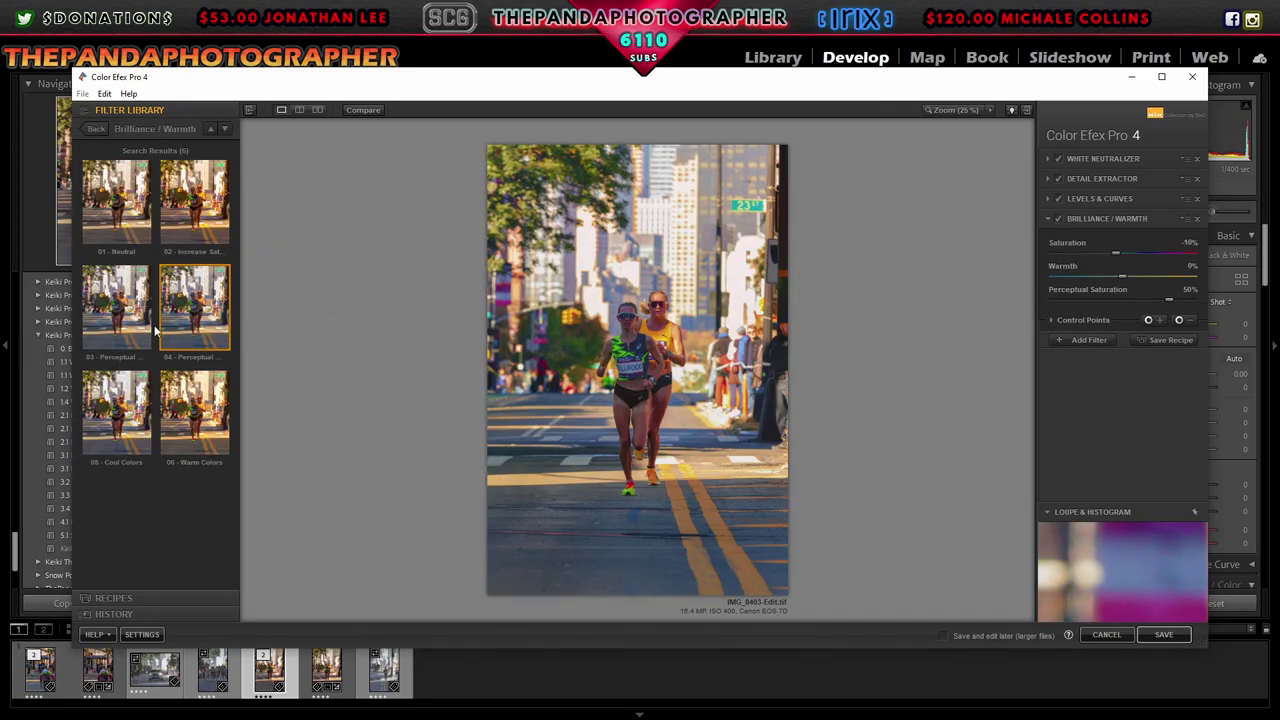
{"action": "left_click", "coordinate": [143, 327]}
{"action": "left_click", "coordinate": [198, 340]}
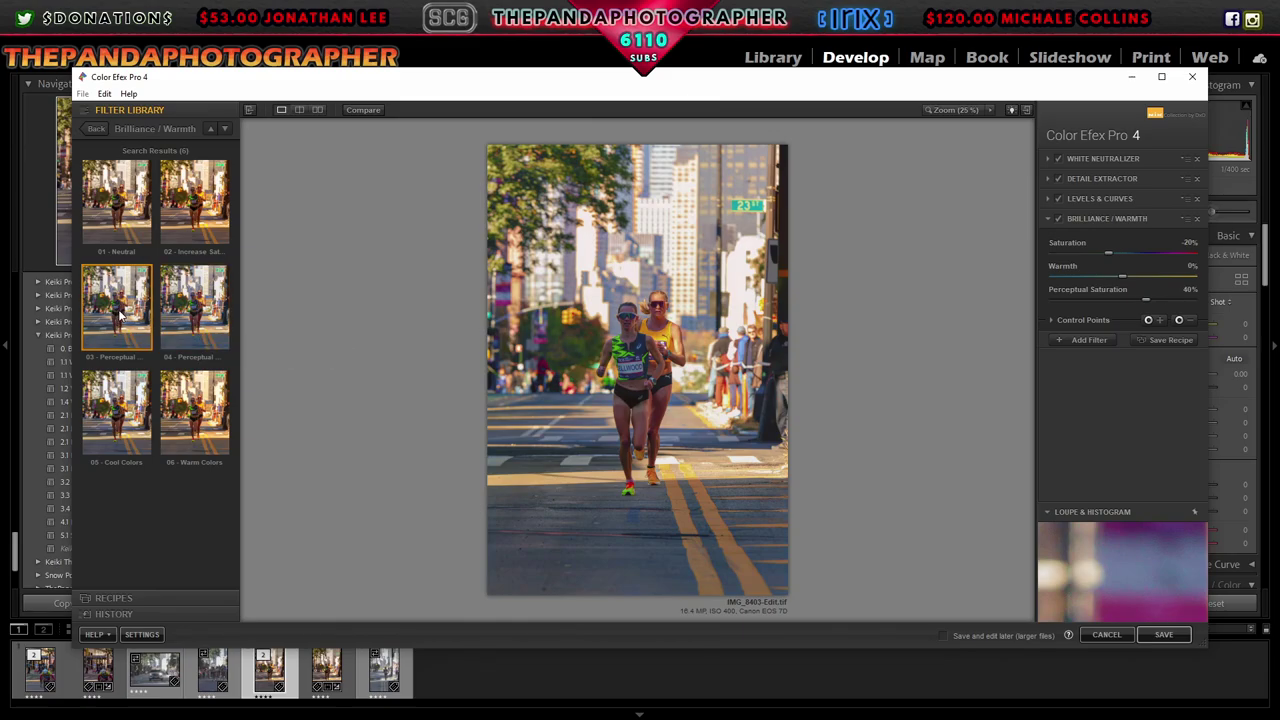
{"action": "left_click", "coordinate": [182, 406]}
{"action": "left_click", "coordinate": [117, 312]}
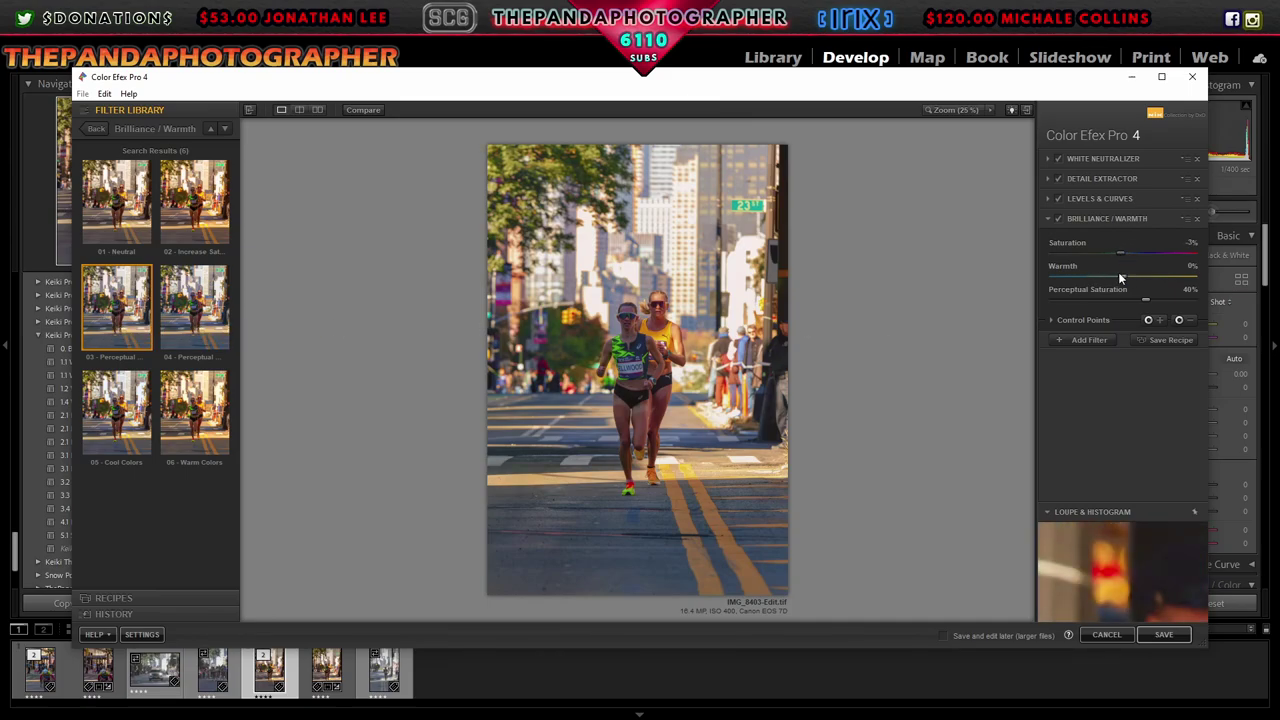
{"action": "left_click", "coordinate": [126, 230]}
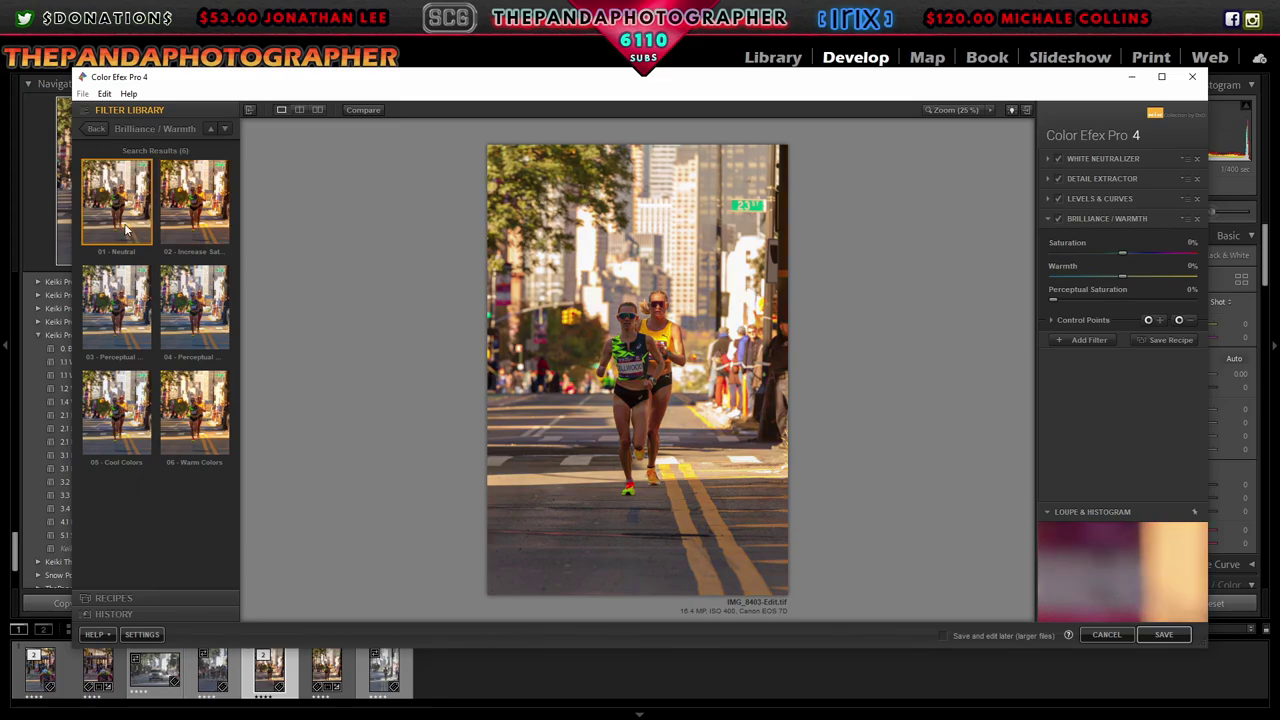
{"action": "left_click", "coordinate": [196, 308]}
{"action": "left_click", "coordinate": [145, 320]}
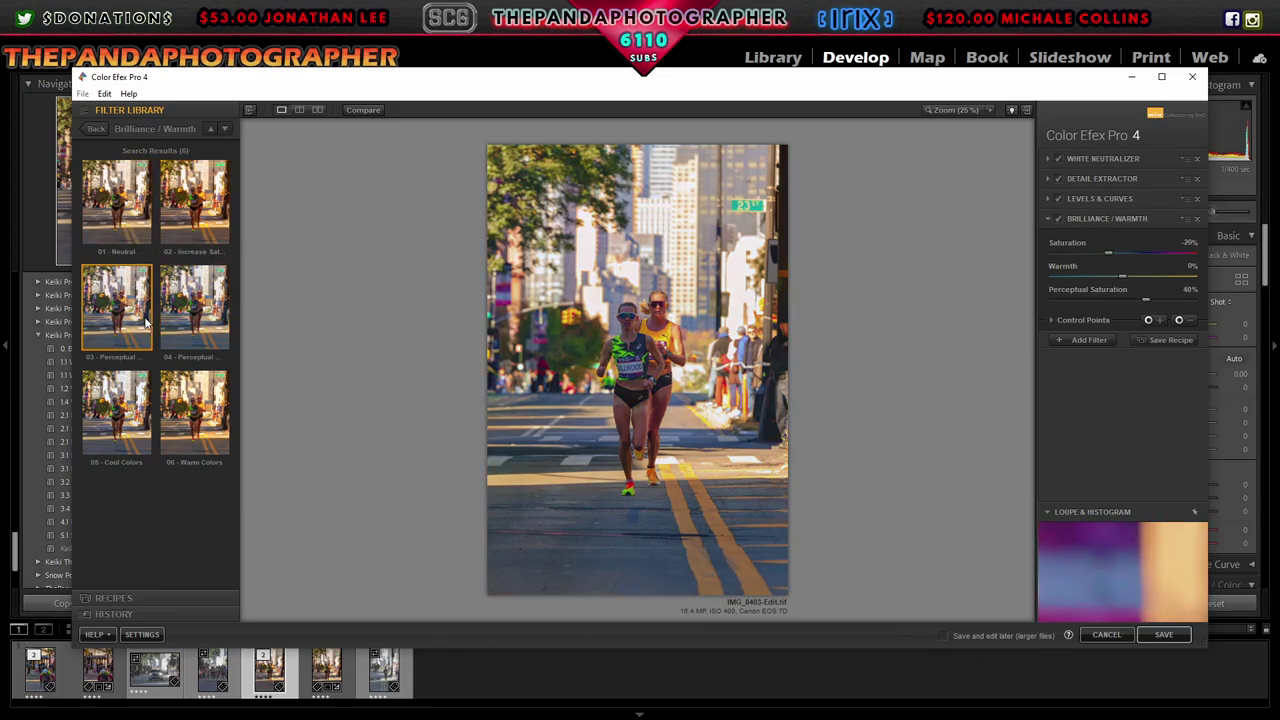
{"action": "left_click", "coordinate": [217, 318]}
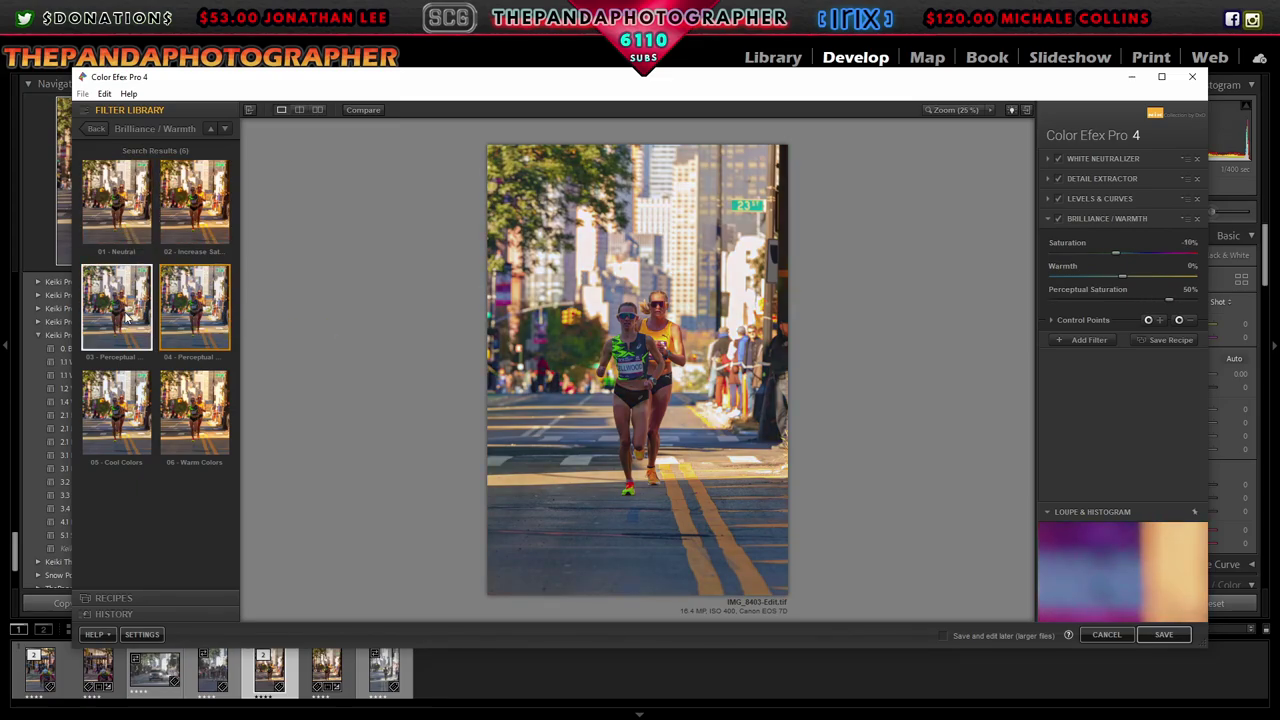
{"action": "left_click", "coordinate": [126, 318]}
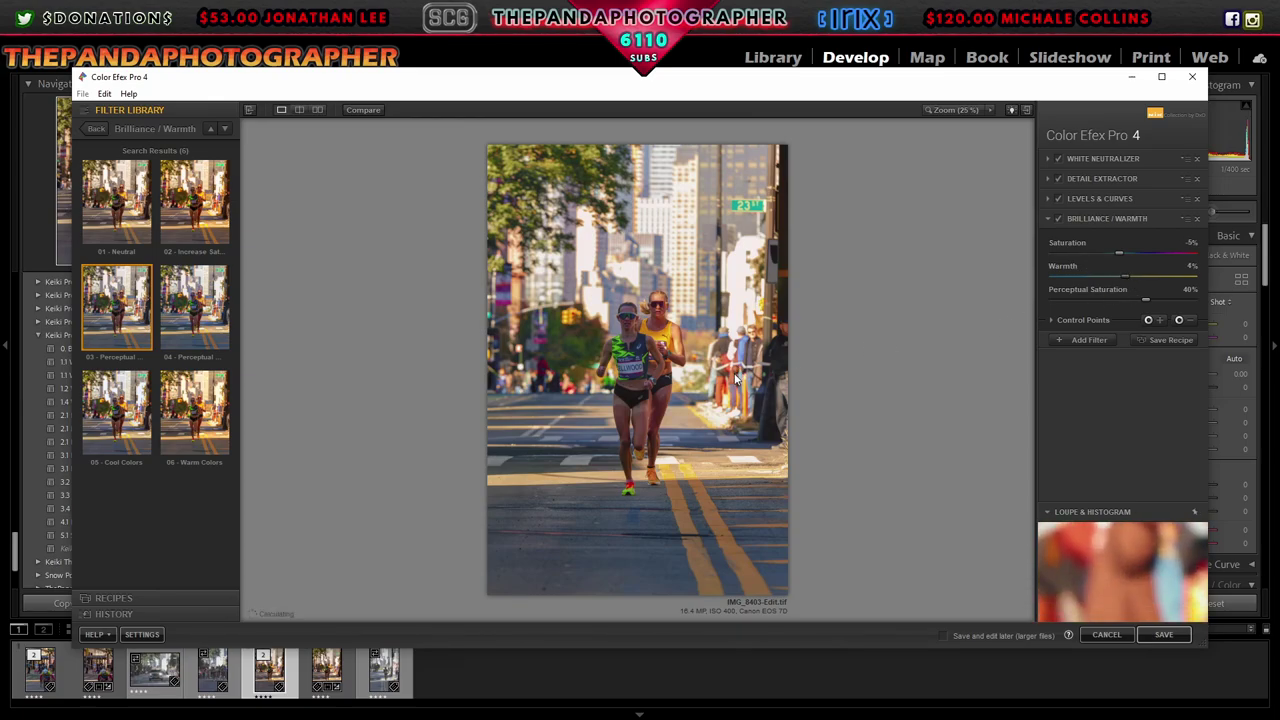
{"action": "left_click", "coordinate": [1086, 341]}
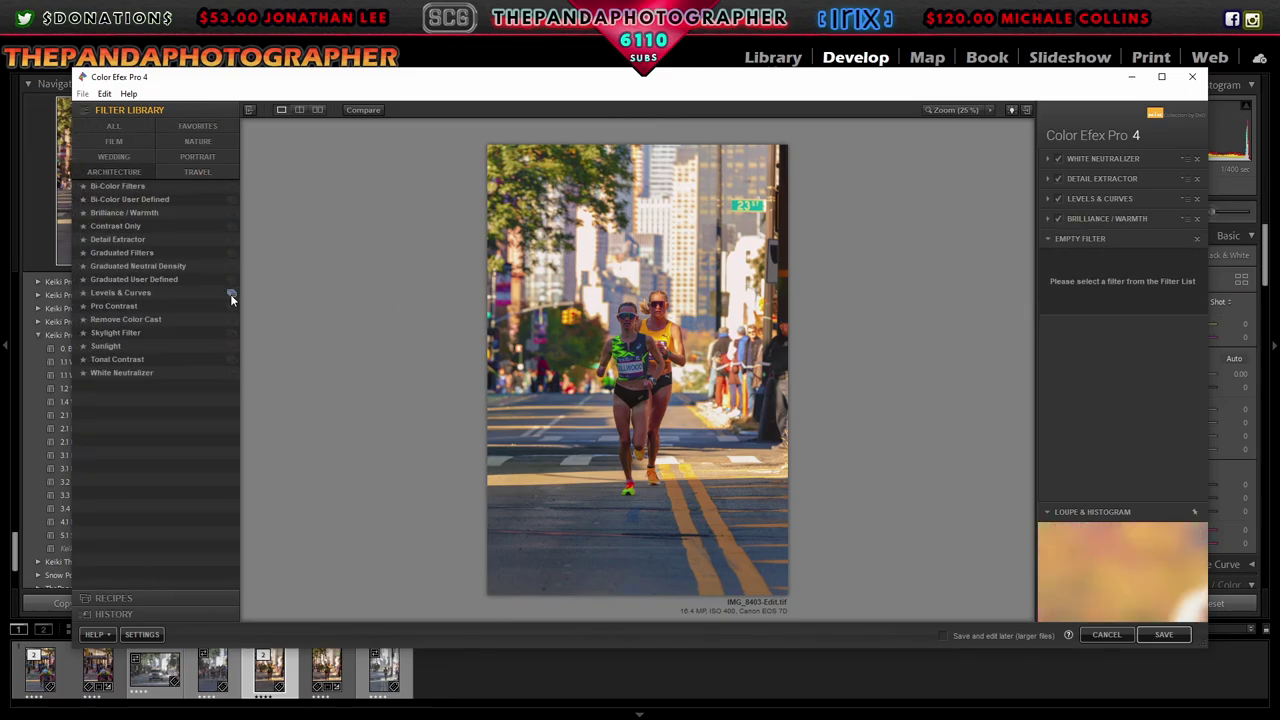
Step: Add a thin Type 10 Image Border (size −99%) and save back to Lightroom
{"action": "left_click", "coordinate": [210, 166]}
{"action": "left_click", "coordinate": [230, 304]}
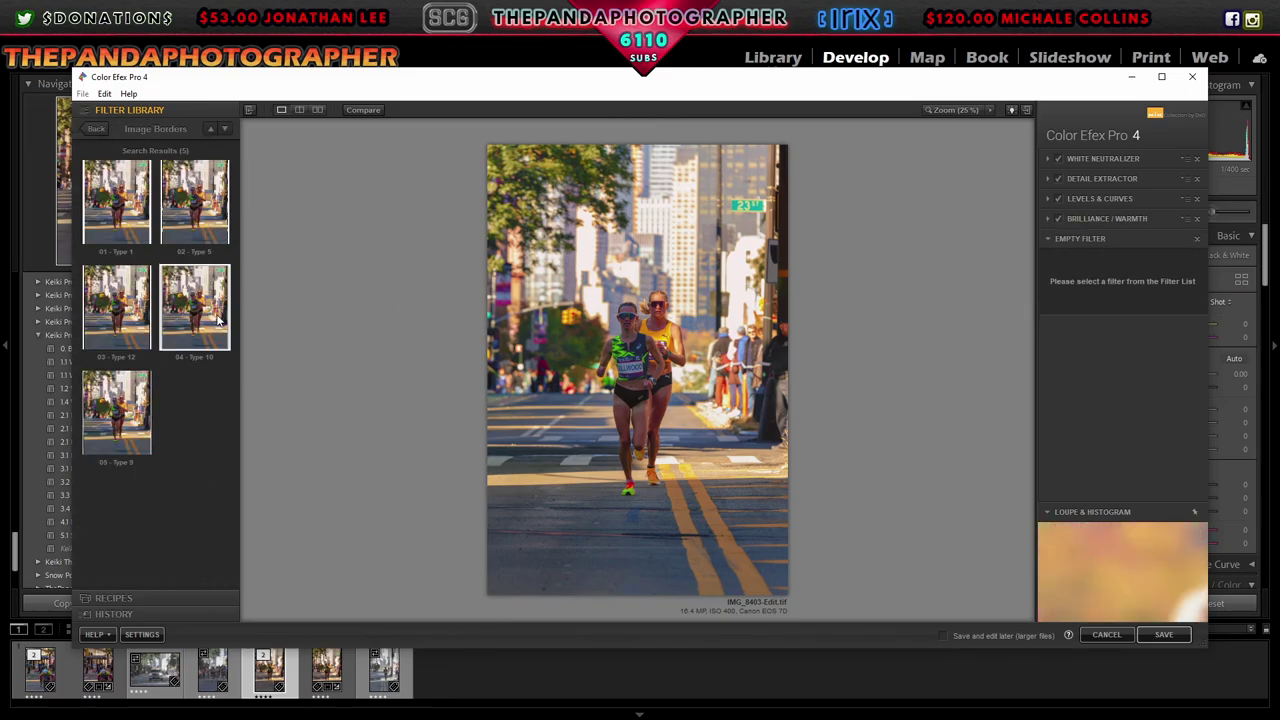
{"action": "left_click", "coordinate": [219, 320]}
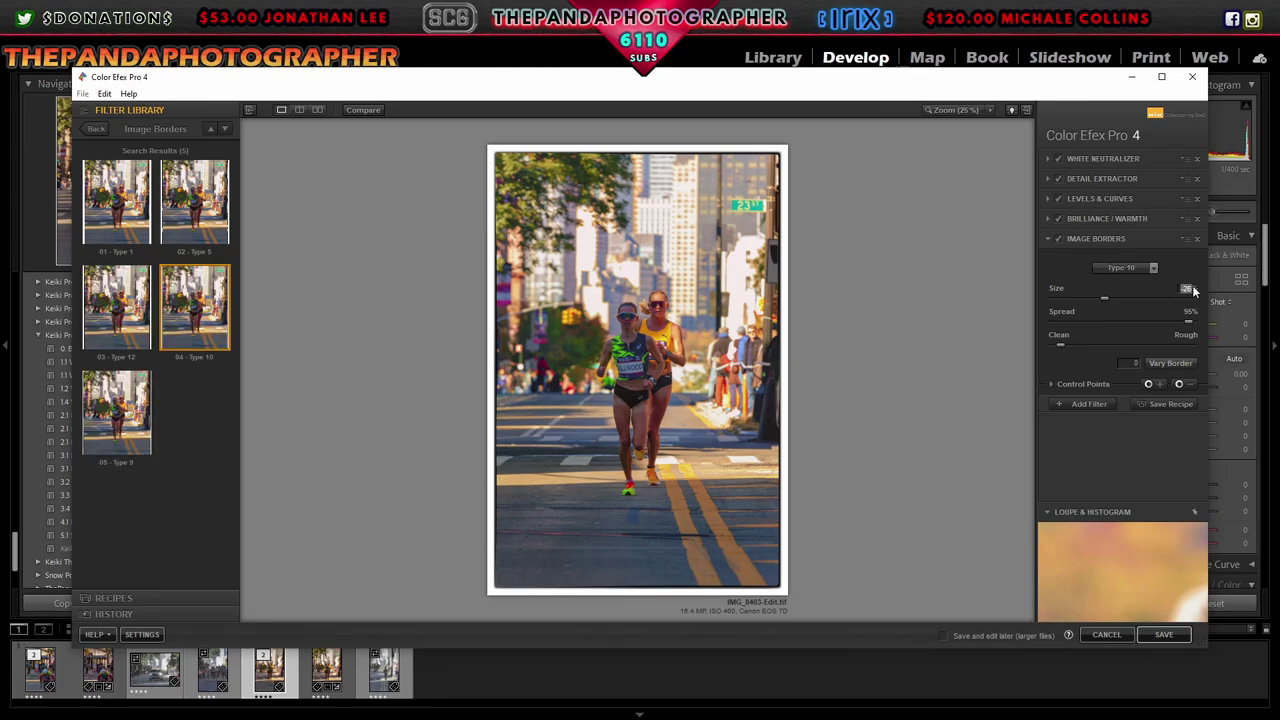
{"action": "left_click_drag", "start_coordinate": [1192, 290], "coordinate": [1192, 310]}
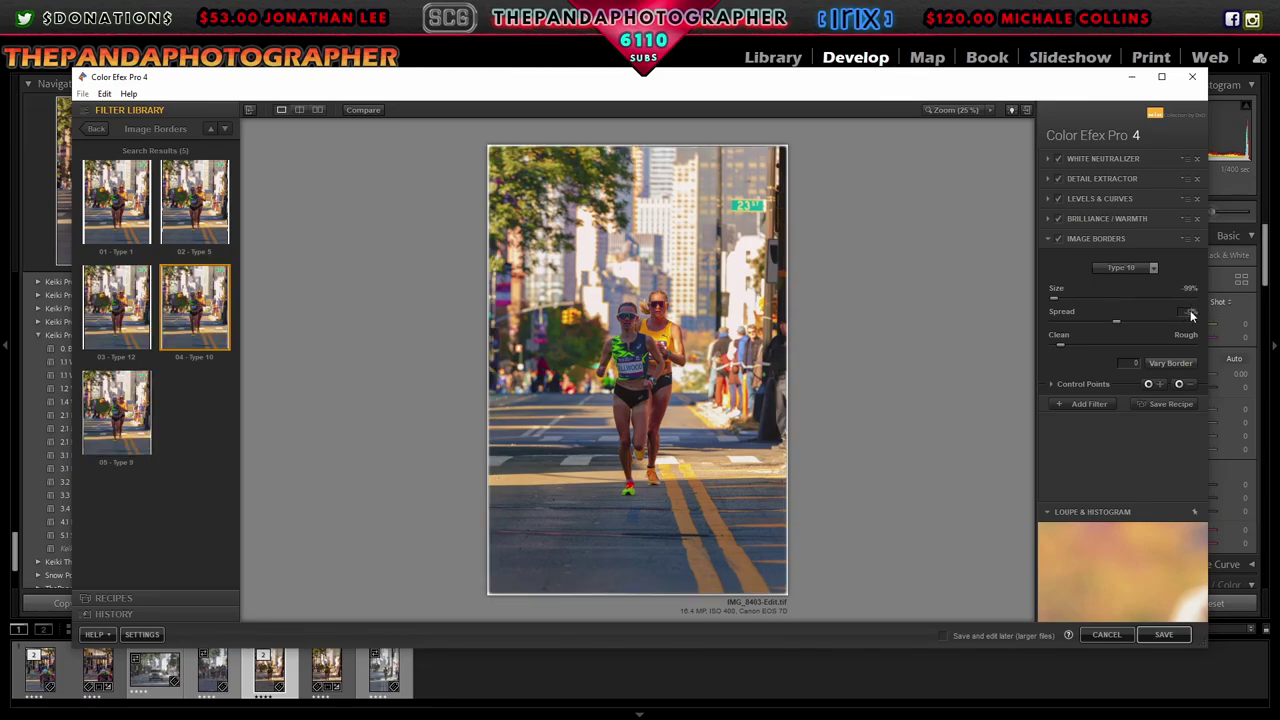
{"action": "left_click", "coordinate": [1165, 634]}
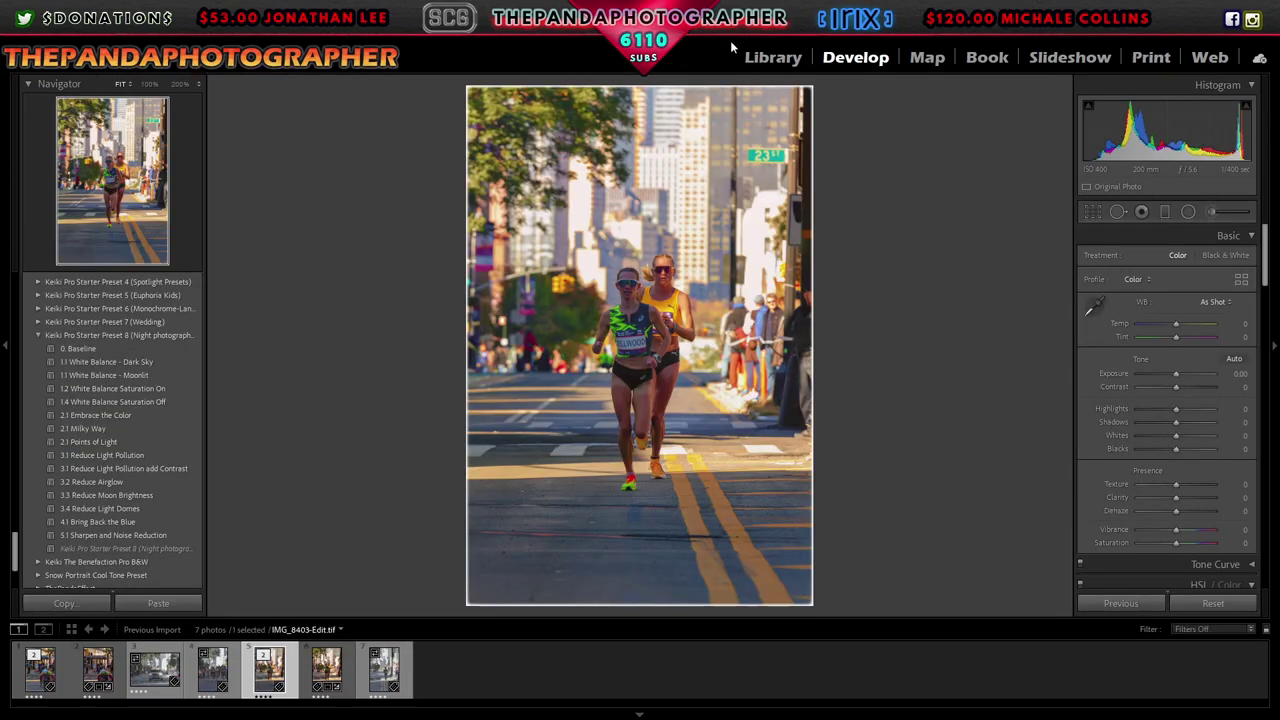
Step: Apply the ThePandaPhotographer metadata preset to the runners photo in the Library grid
{"action": "left_click", "coordinate": [750, 60]}
{"action": "right_click", "coordinate": [608, 146]}
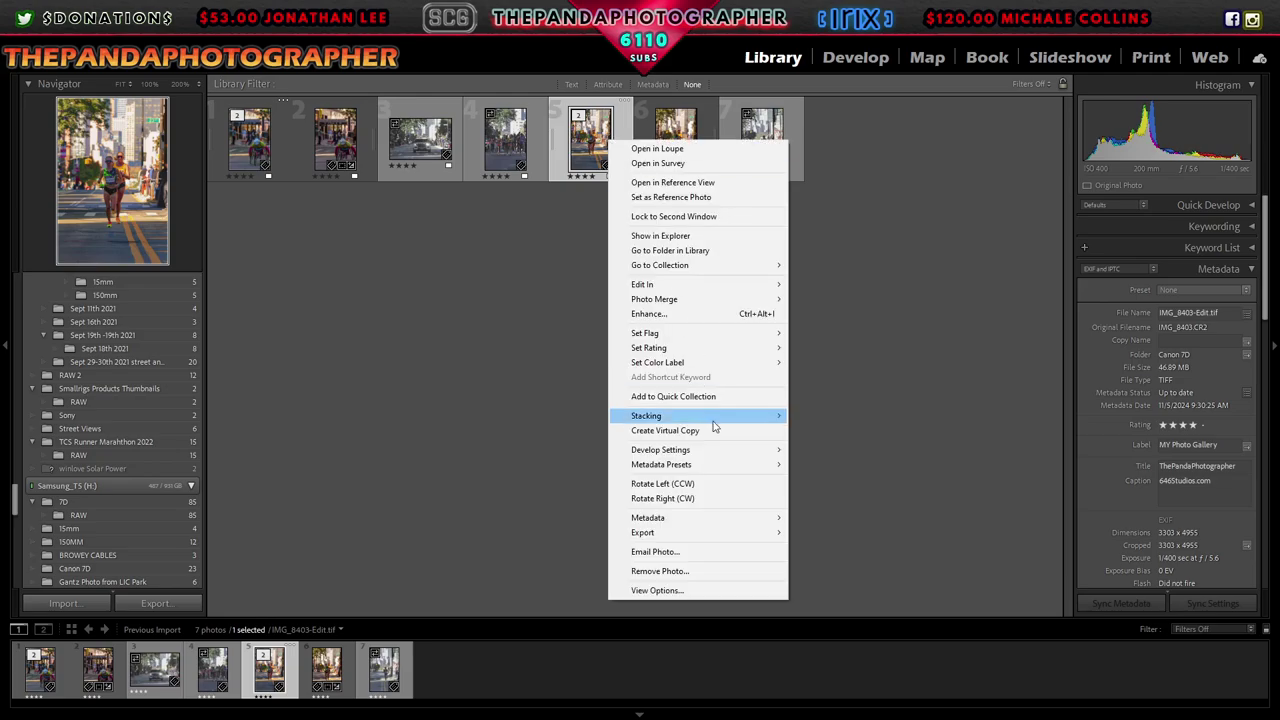
{"action": "left_click", "coordinate": [872, 549]}
Step: In Develop, apply the SaP 6-Vignette - Black Dreamy preset
{"action": "left_click", "coordinate": [860, 60]}
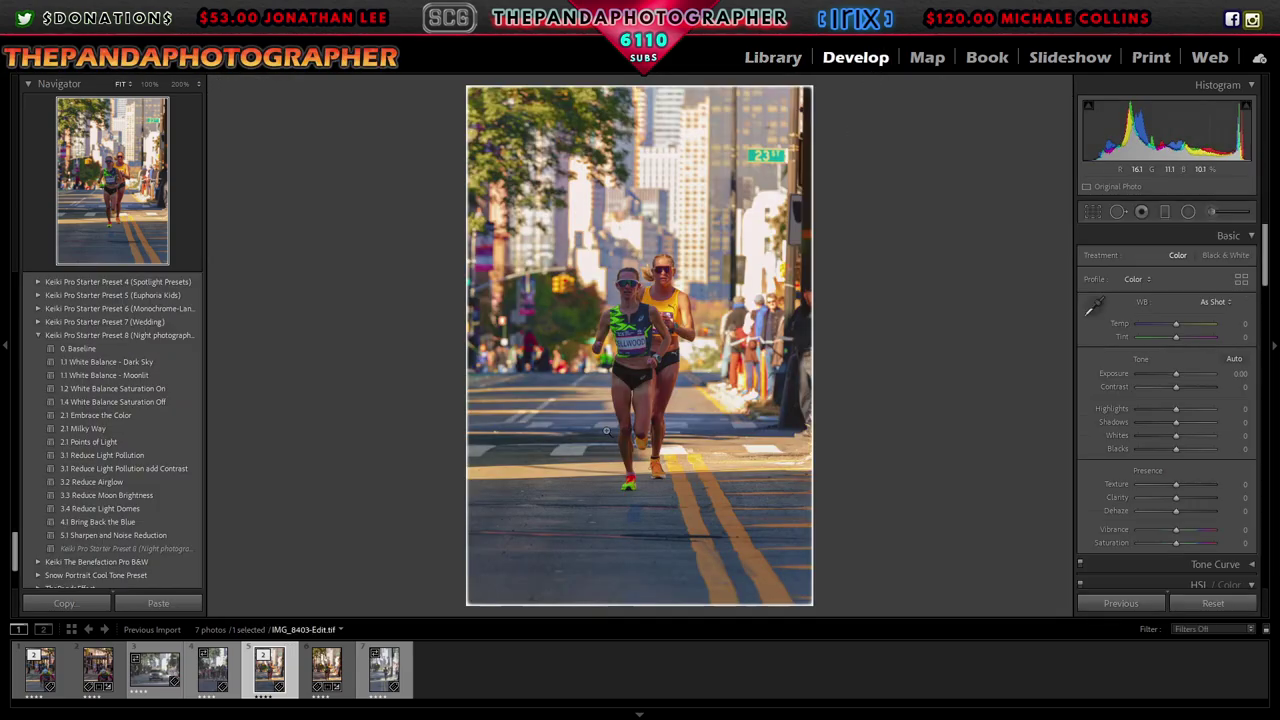
{"action": "scroll", "coordinate": [150, 416], "scroll_direction": "up", "scroll_amount": 5}
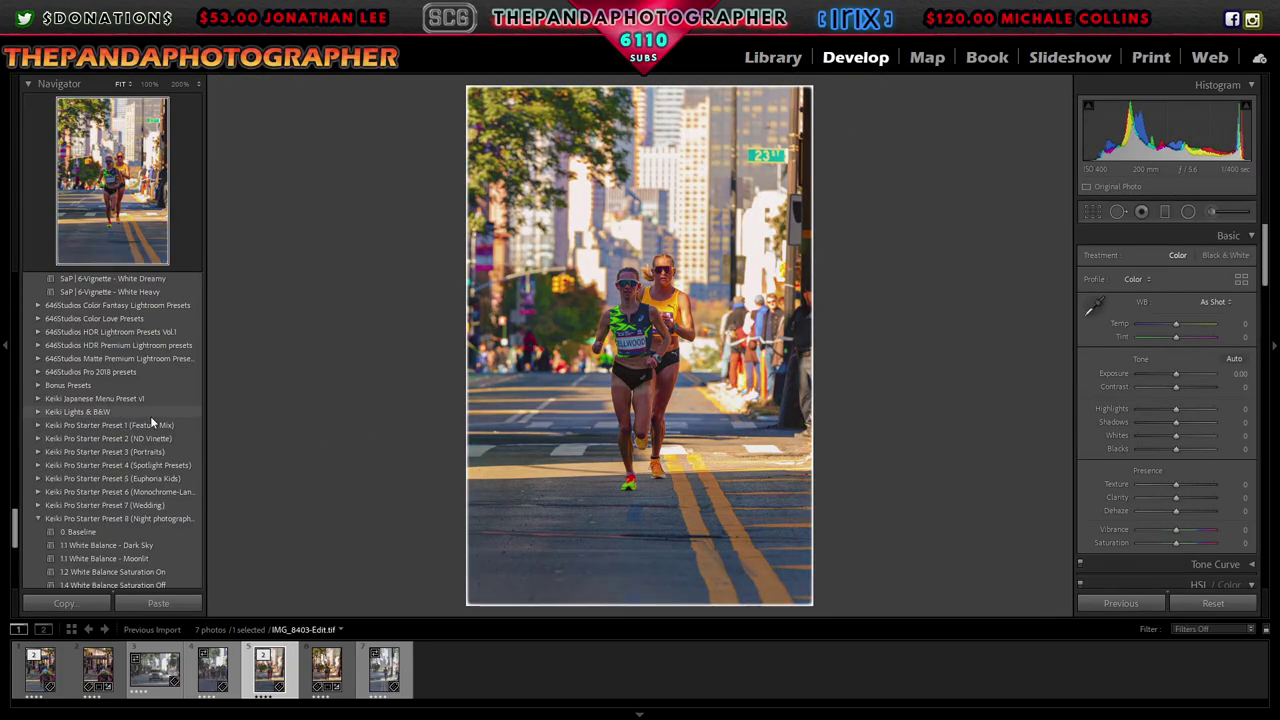
{"action": "scroll", "coordinate": [131, 335], "scroll_direction": "up", "scroll_amount": 3}
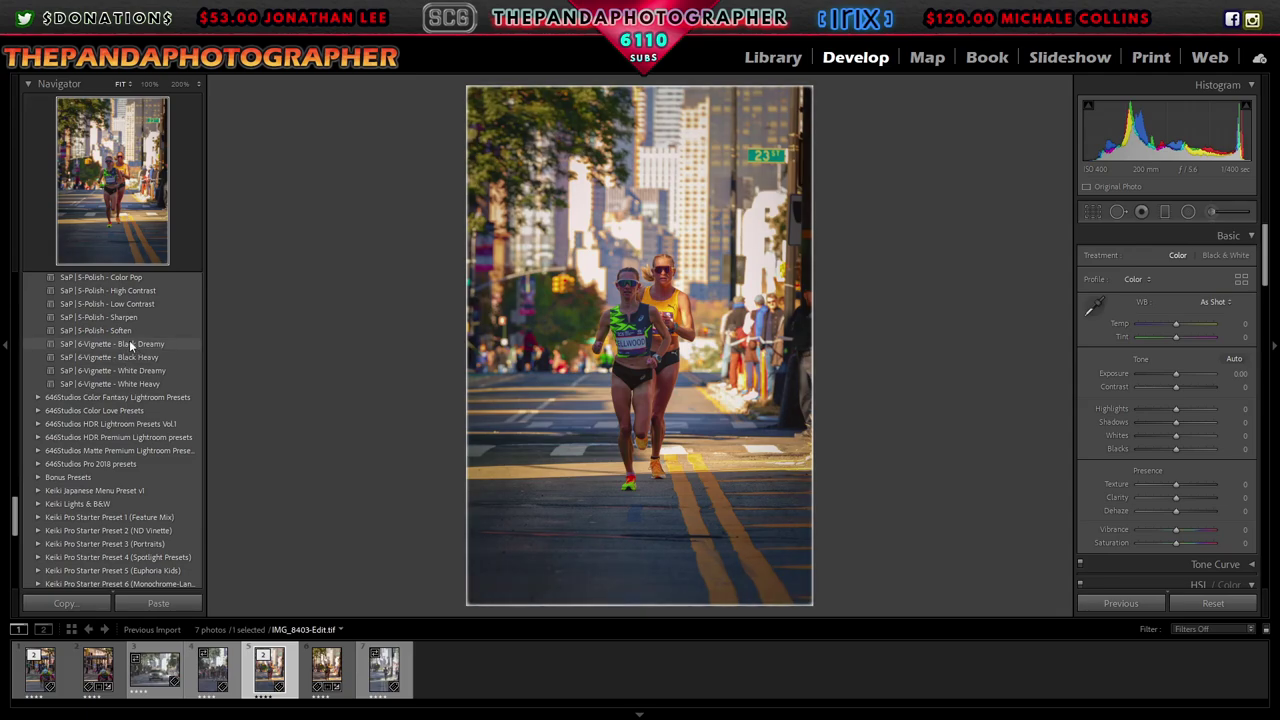
{"action": "left_click", "coordinate": [129, 343]}
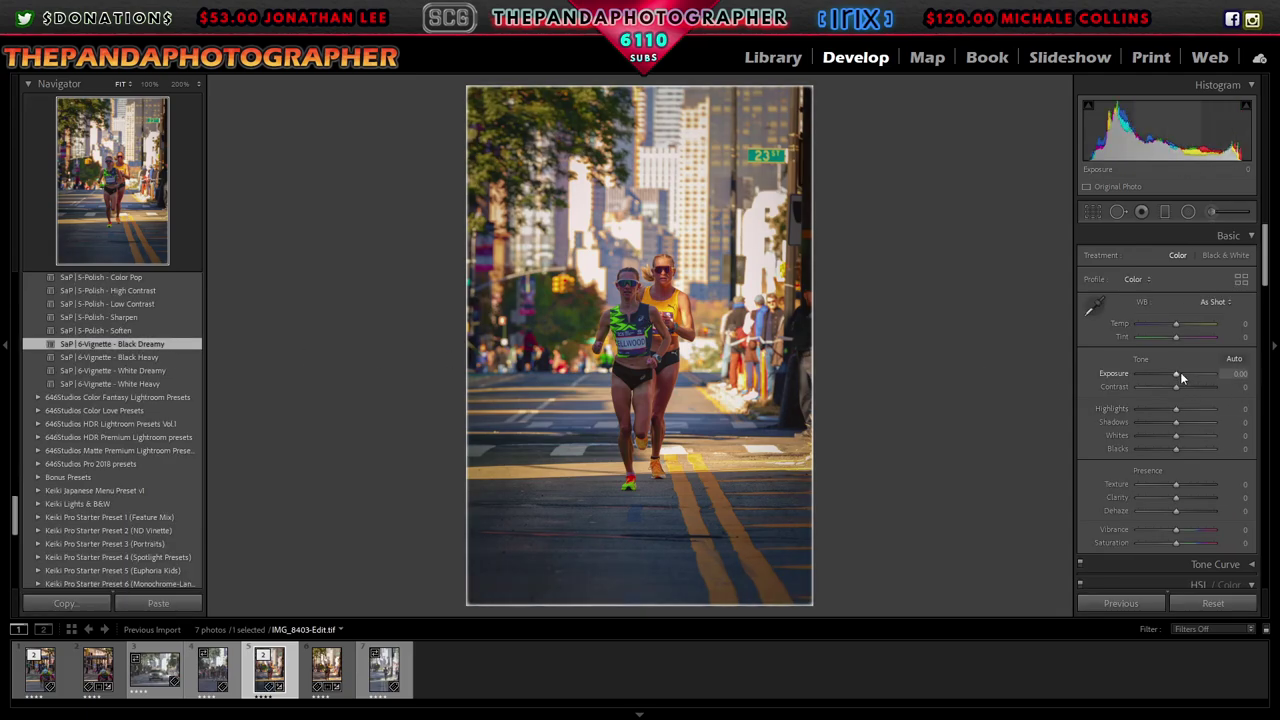
{"action": "left_click", "coordinate": [1238, 374]}
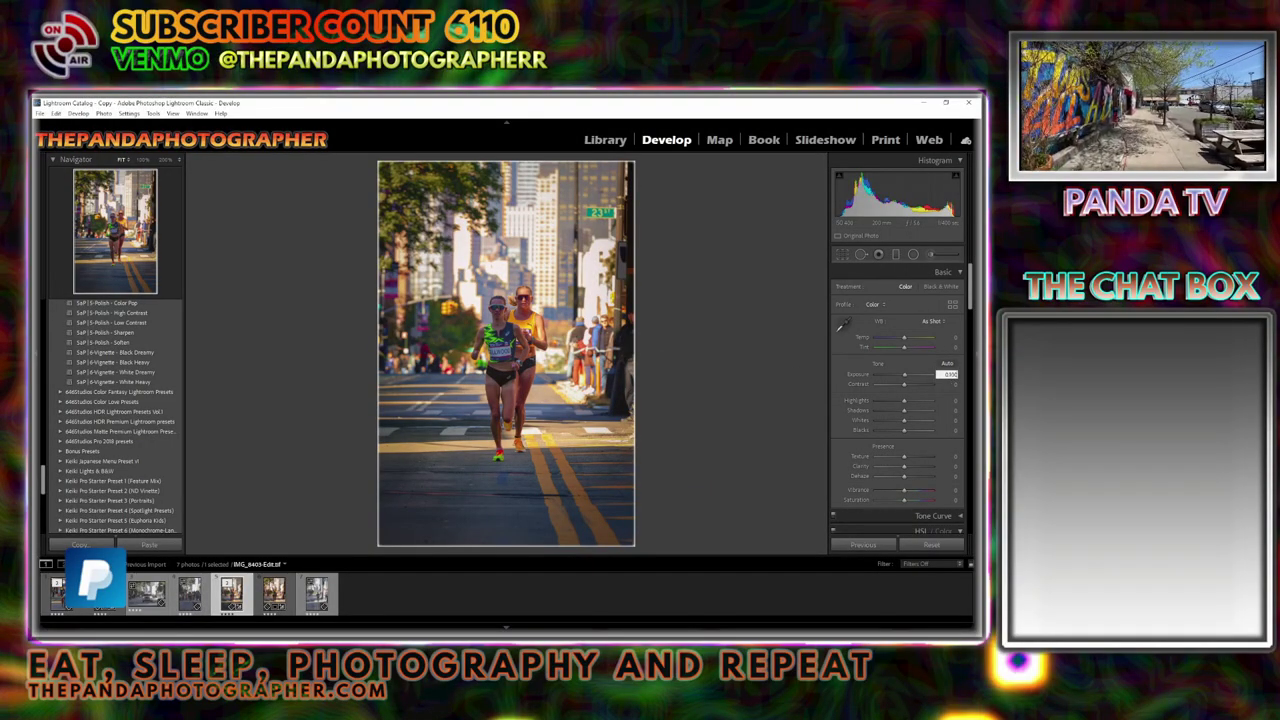
Step: Zoom in to inspect the runner closely, then return to the whole-photo view
{"action": "type", "text": "0"}
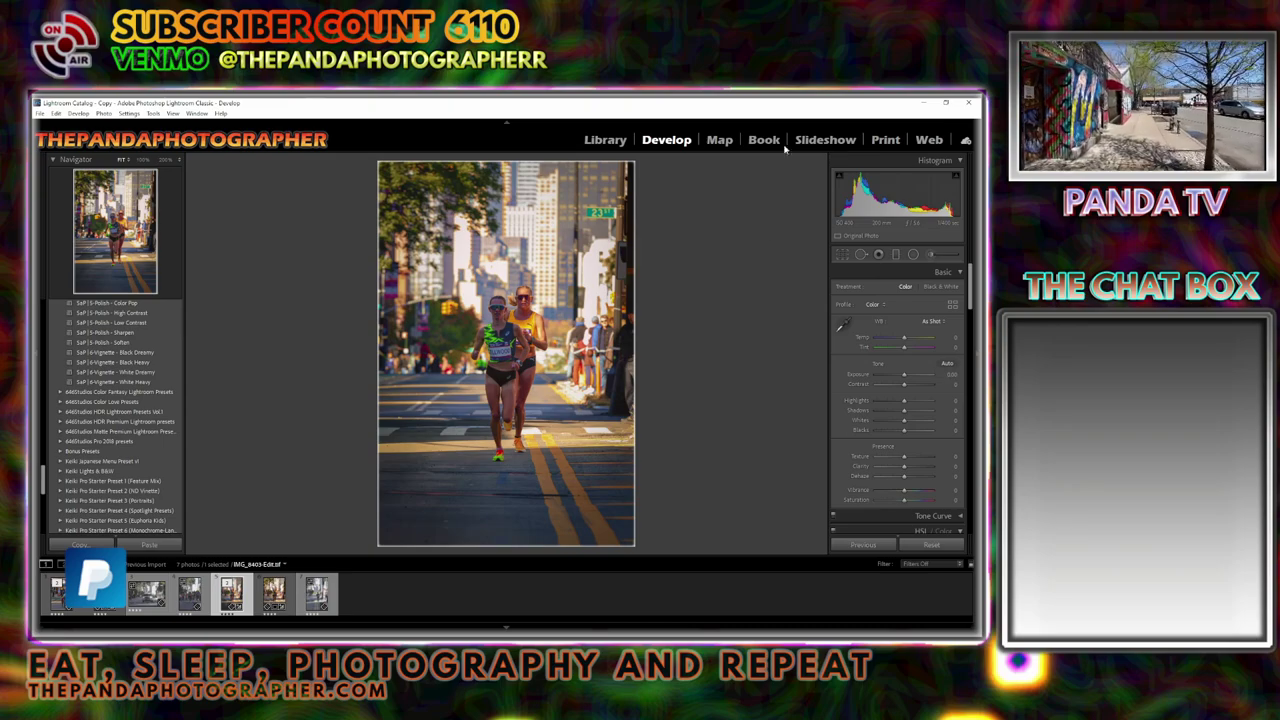
{"action": "left_click", "coordinate": [505, 356]}
{"action": "left_click", "coordinate": [505, 356]}
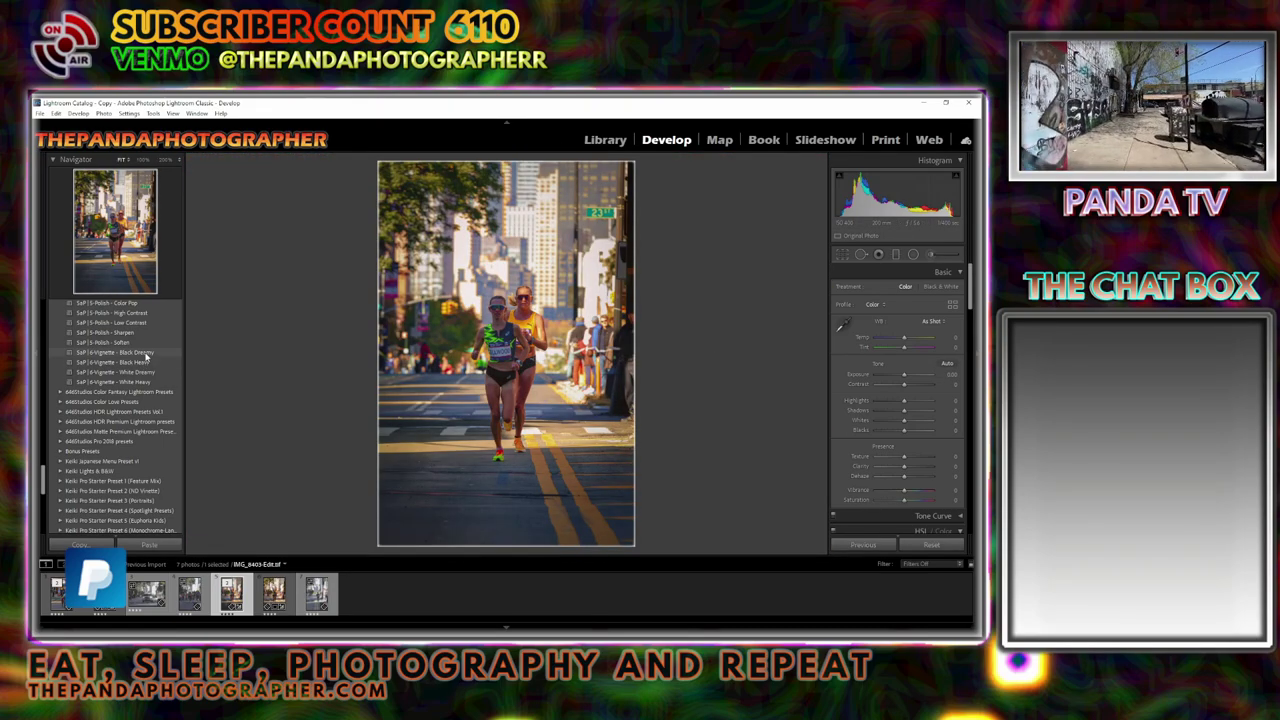
Step: Set the export file-name template to the two runners' names plus 'v2' and keep it
{"action": "left_click", "coordinate": [42, 113]}
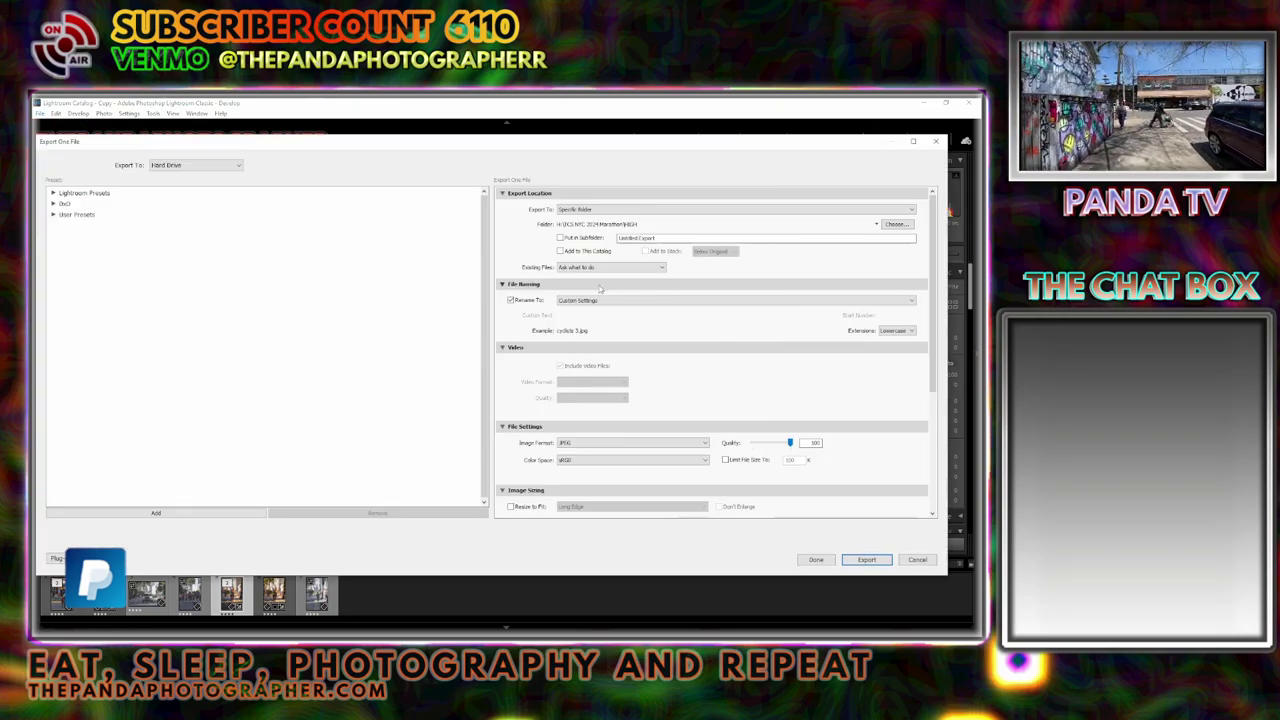
{"action": "left_click", "coordinate": [600, 300]}
{"action": "left_click", "coordinate": [600, 482]}
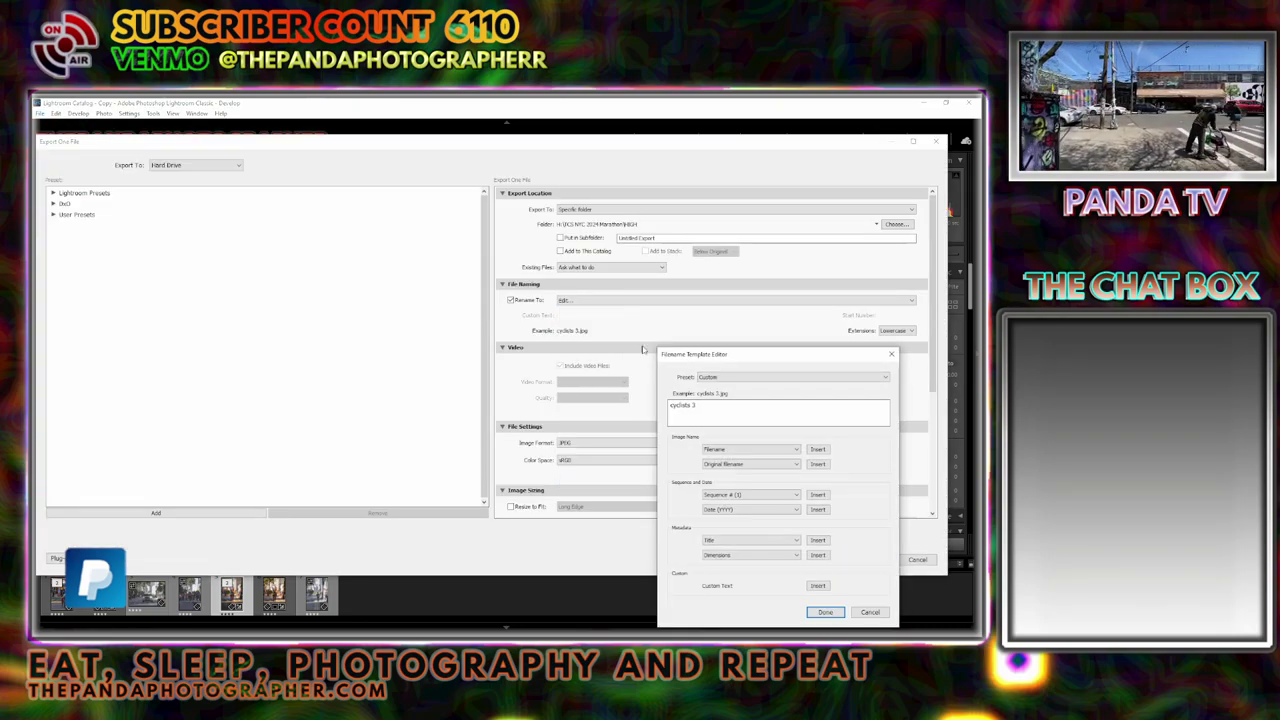
{"action": "type", "text": "Ellwood"}
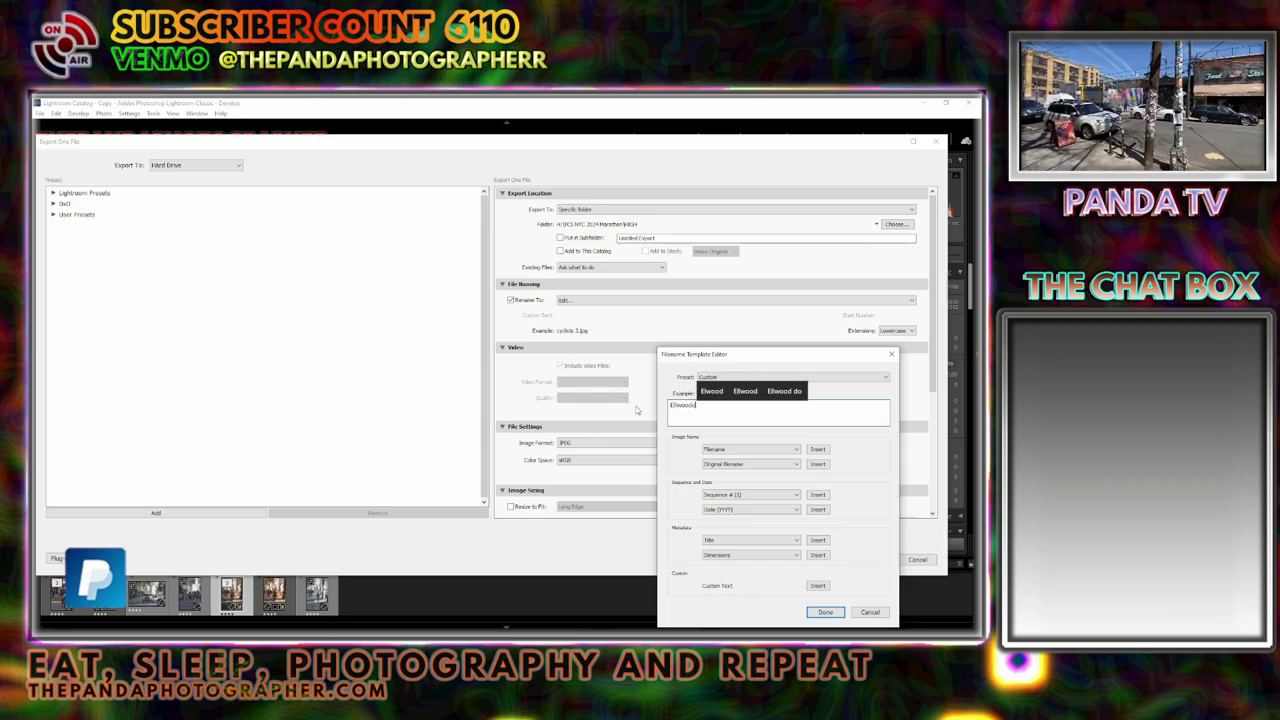
{"action": "type", "text": " and Hans"}
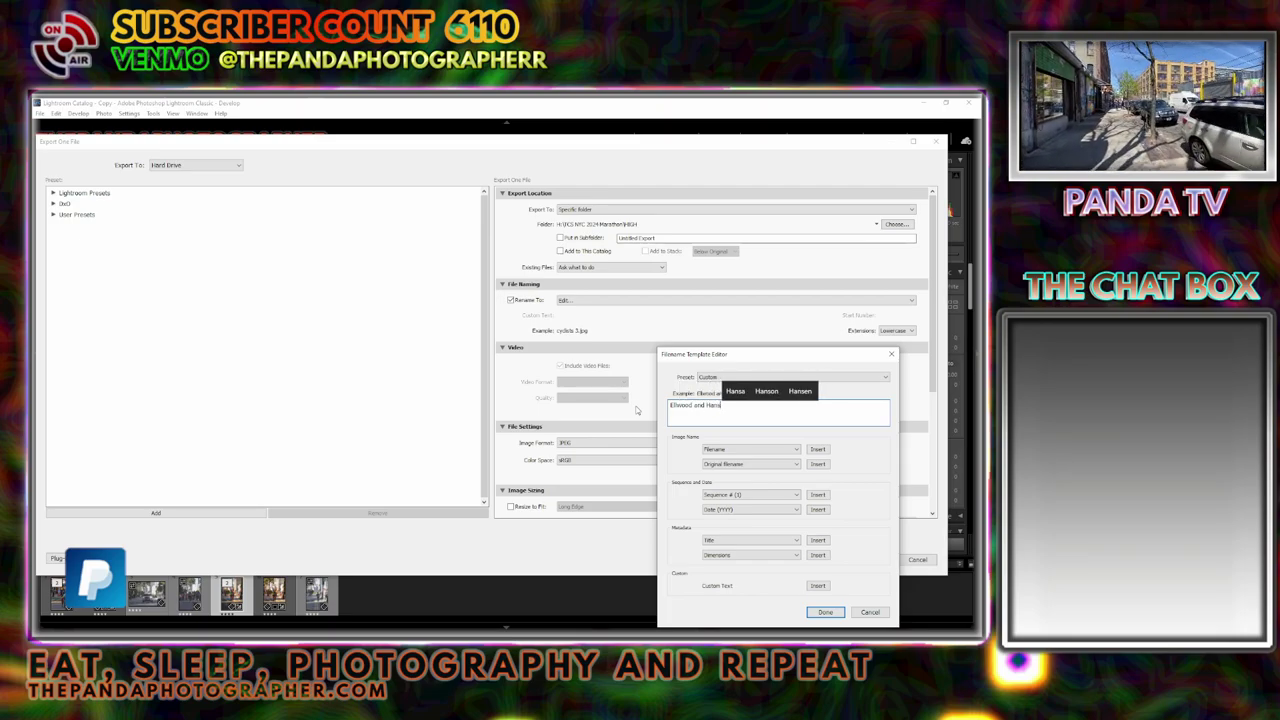
{"action": "type", "text": "on v2"}
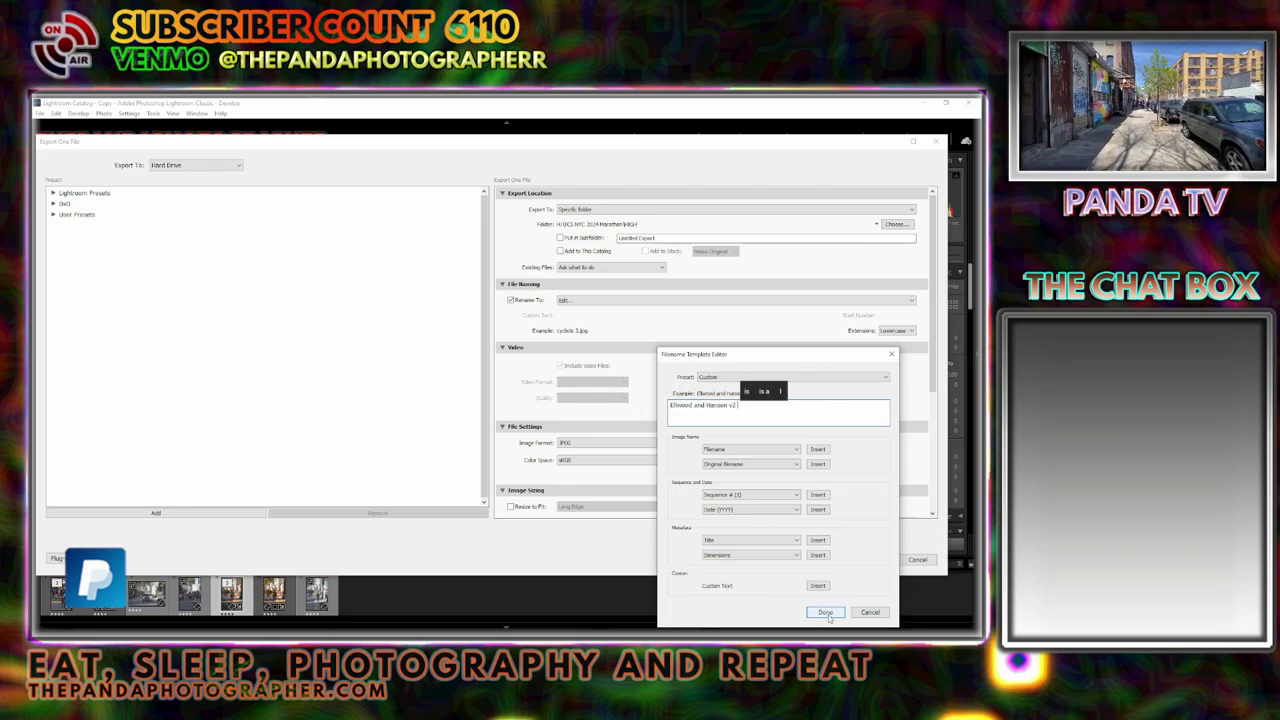
{"action": "left_click", "coordinate": [825, 613]}
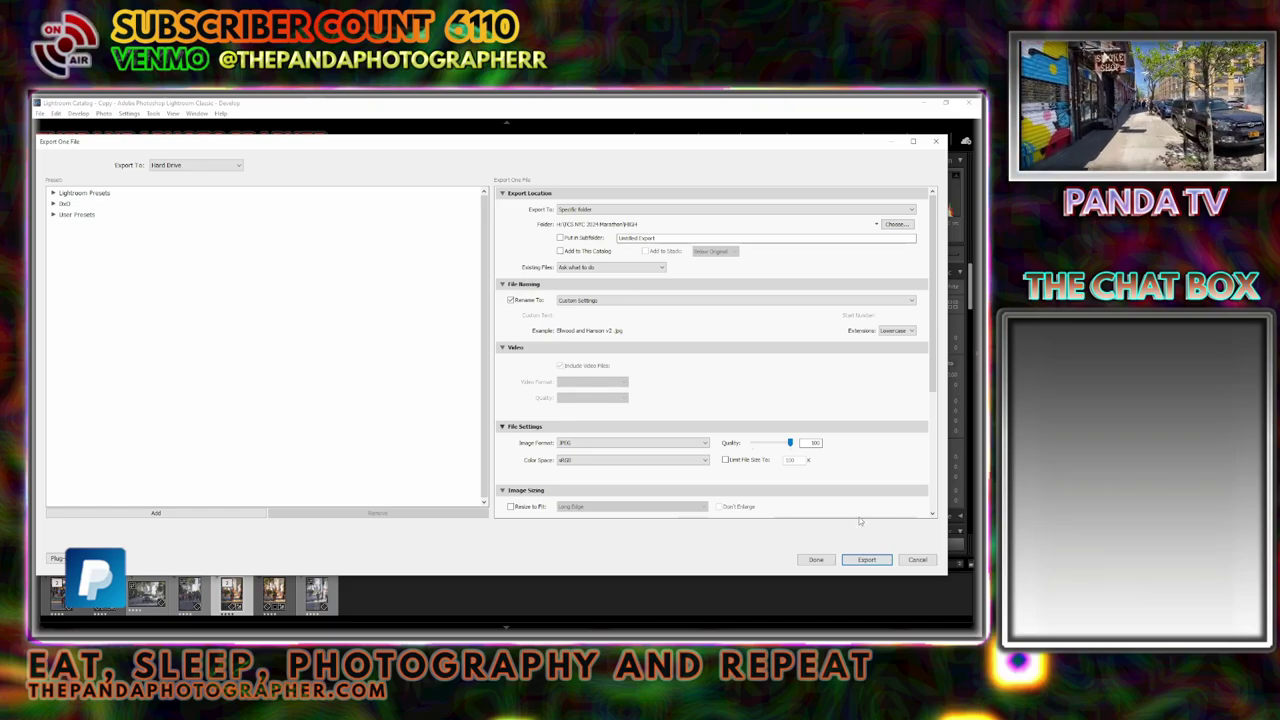
{"action": "left_click", "coordinate": [866, 559]}
Step: Export the watermarked JPEG to HIGH, overwriting the existing file
{"action": "left_click", "coordinate": [40, 113]}
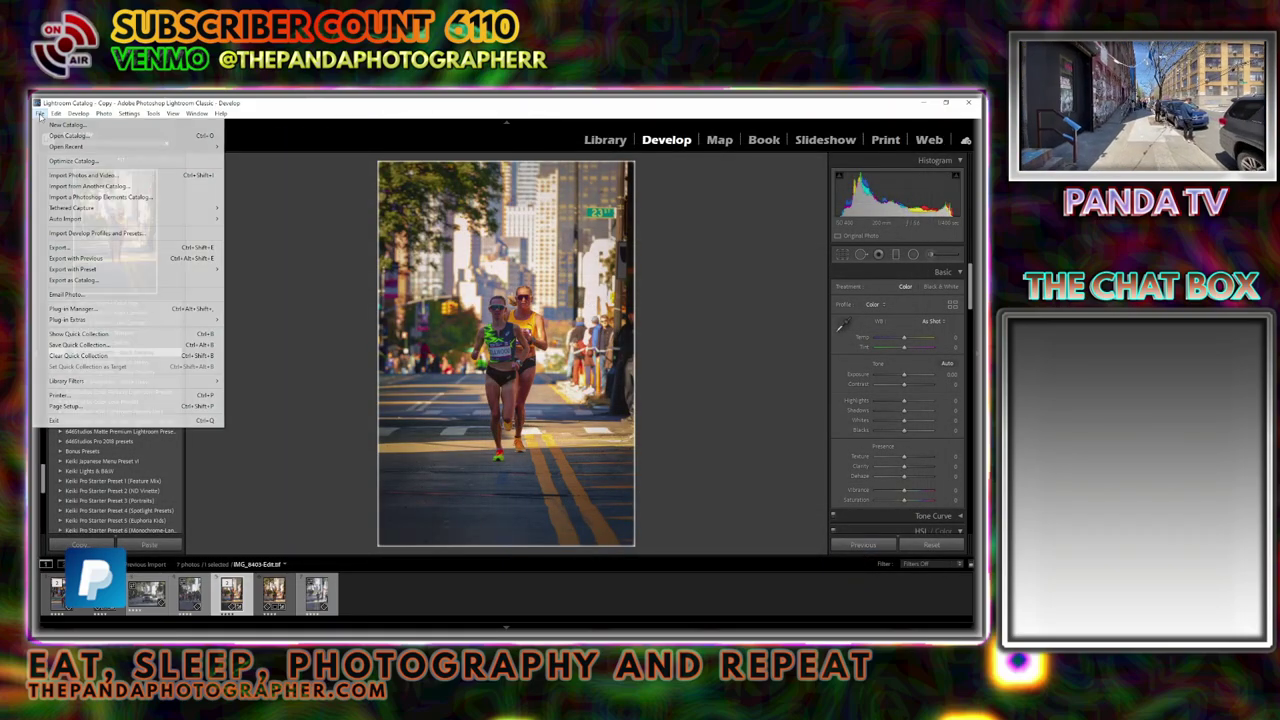
{"action": "left_click", "coordinate": [62, 247]}
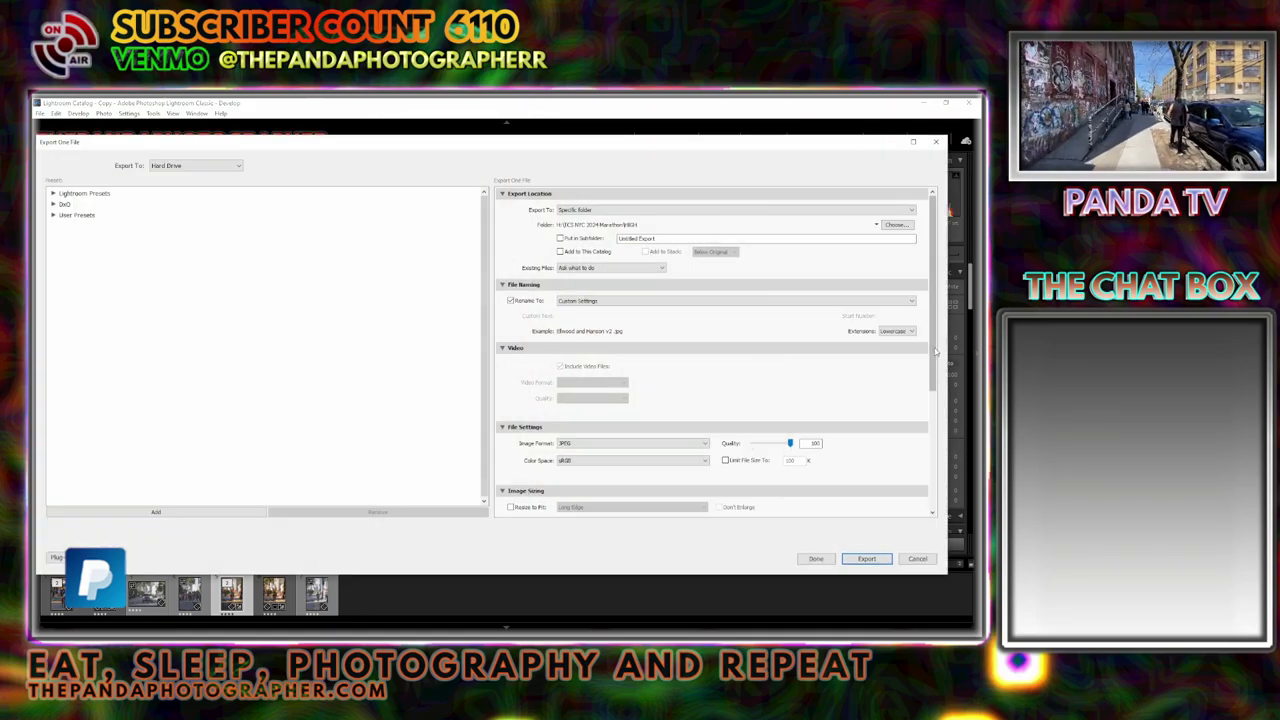
{"action": "left_click_drag", "start_coordinate": [936, 350], "coordinate": [936, 466]}
{"action": "left_click", "coordinate": [600, 454]}
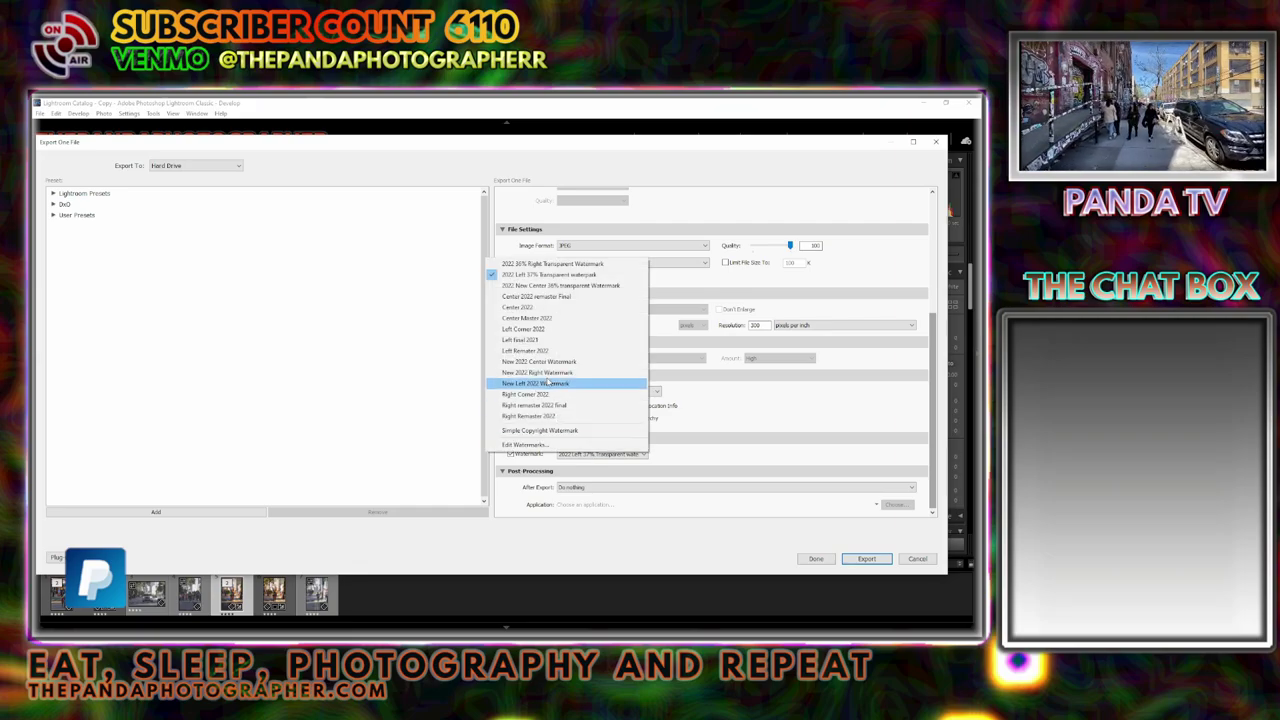
{"action": "left_click", "coordinate": [560, 285]}
{"action": "left_click", "coordinate": [866, 559]}
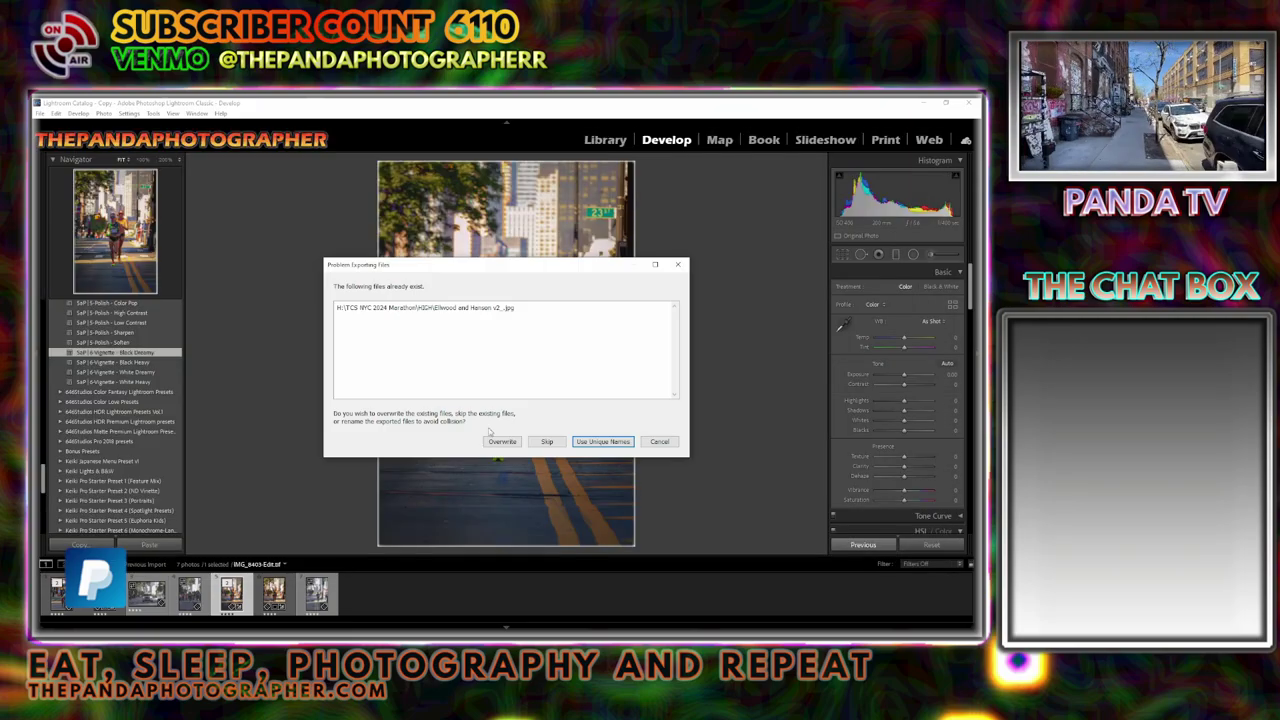
{"action": "left_click", "coordinate": [501, 441]}
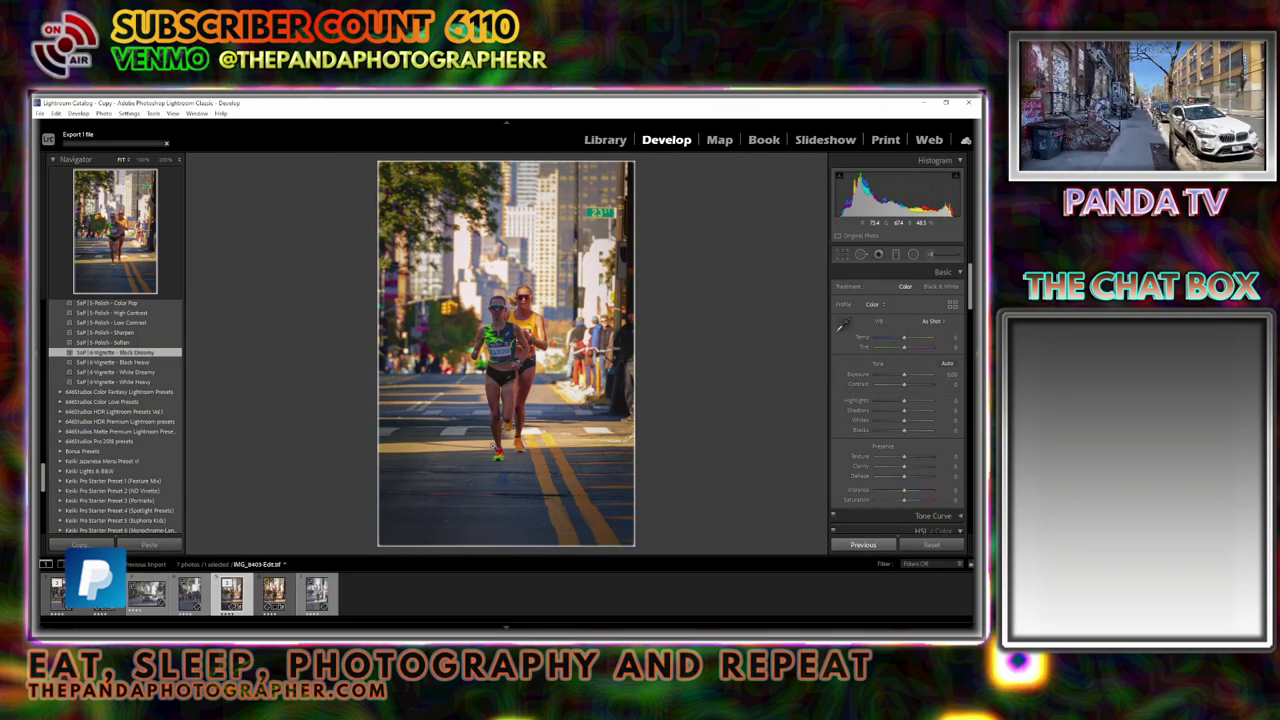
Step: Export a copy resized to a 2048 px long edge into the LOW folder
{"action": "left_click", "coordinate": [41, 113]}
{"action": "left_click", "coordinate": [90, 247]}
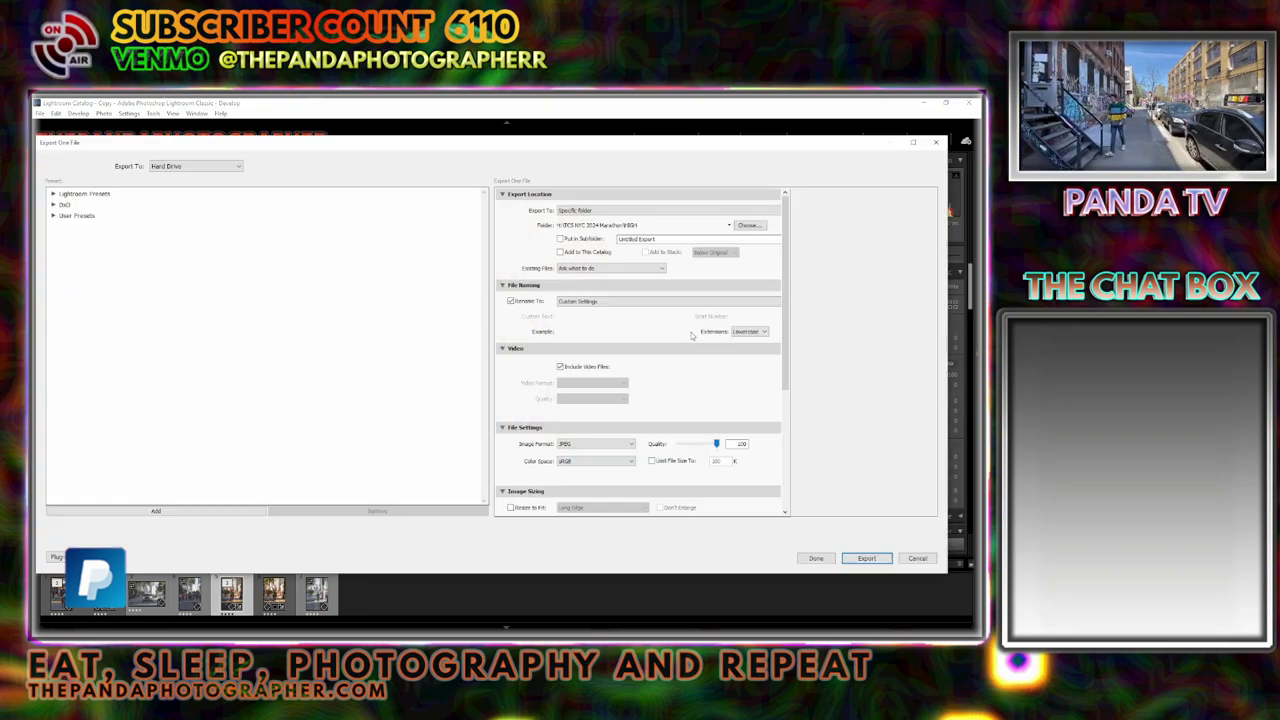
{"action": "left_click", "coordinate": [896, 225]}
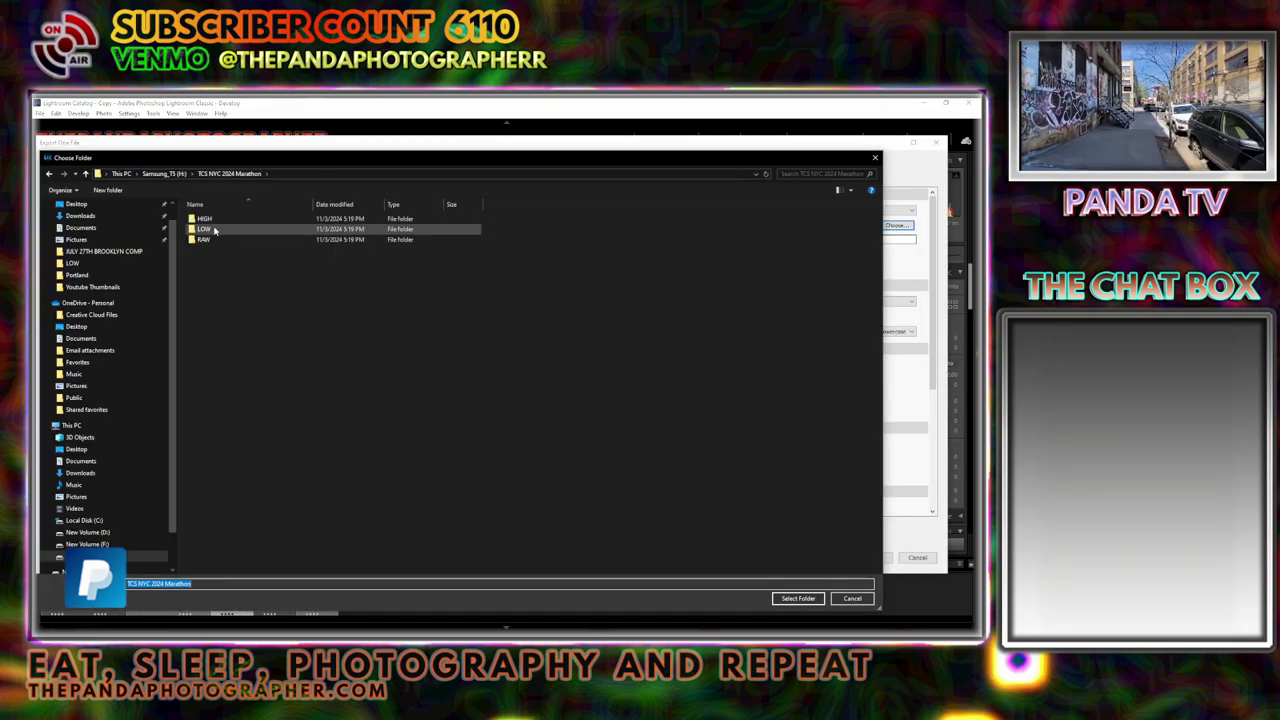
{"action": "double_click", "coordinate": [205, 229]}
{"action": "left_click", "coordinate": [808, 597]}
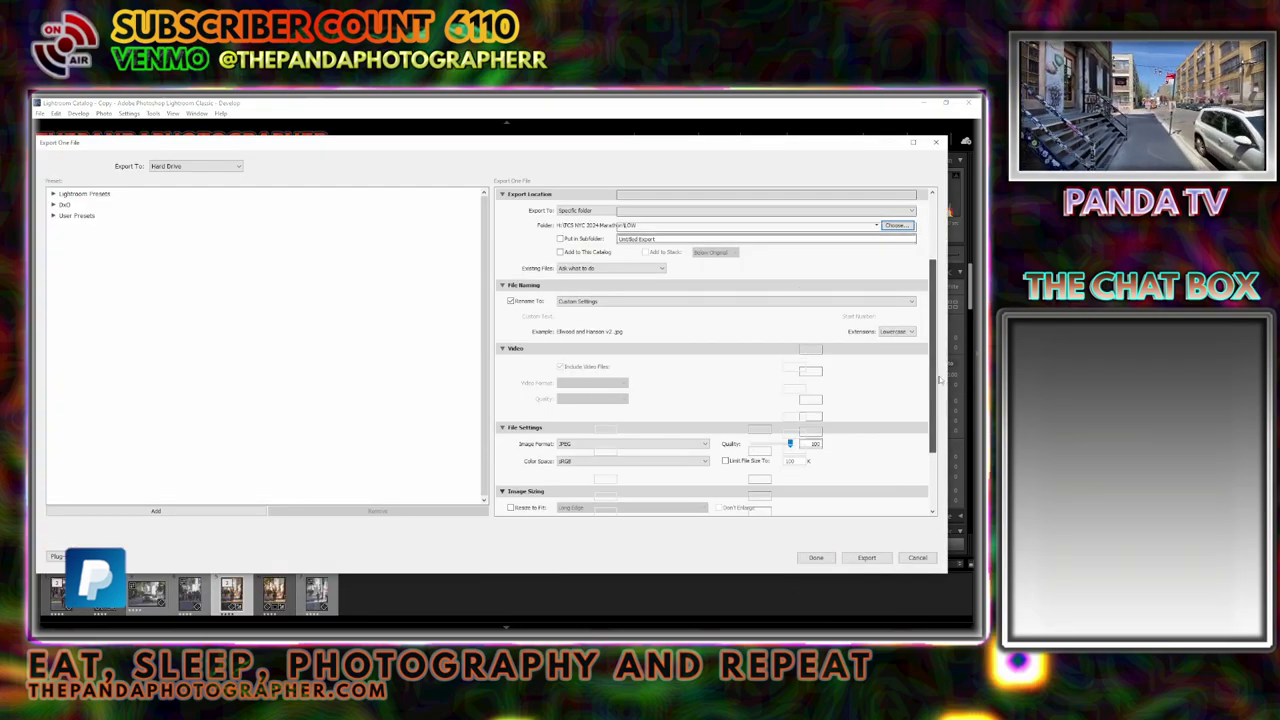
{"action": "scroll", "coordinate": [610, 310], "scroll_direction": "down", "scroll_amount": 5}
{"action": "left_click", "coordinate": [511, 308]}
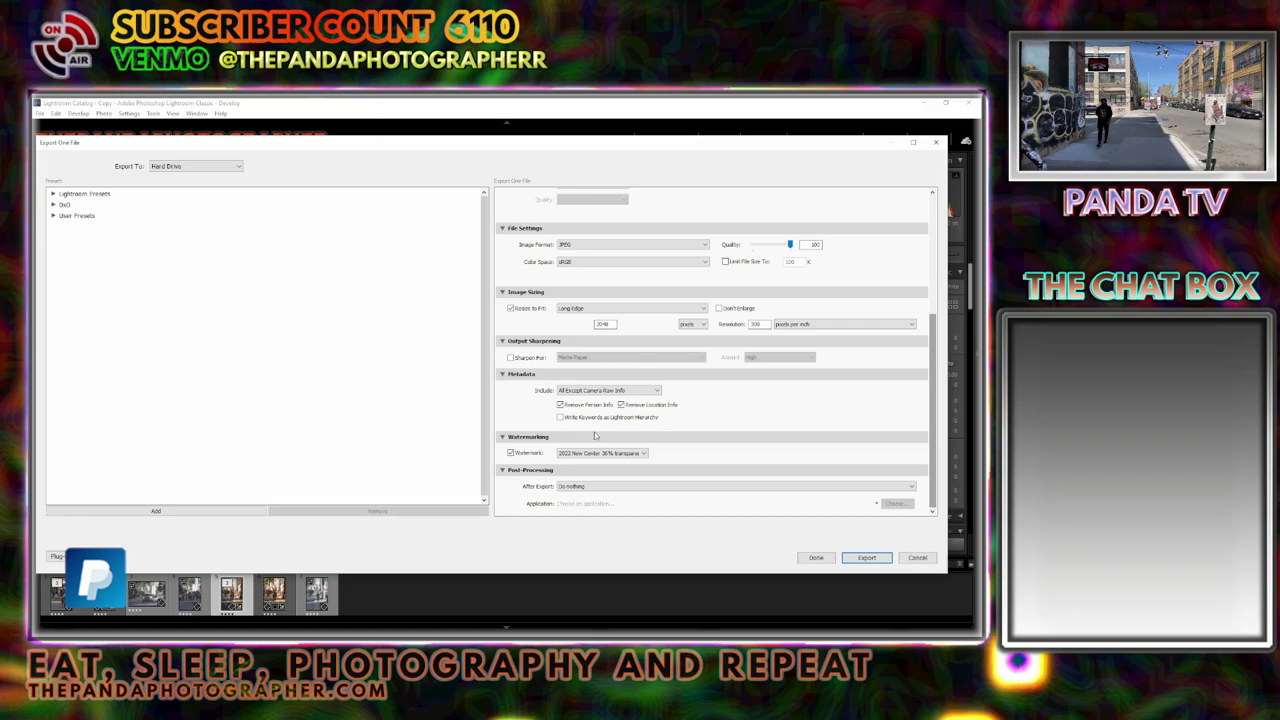
{"action": "left_click", "coordinate": [866, 558]}
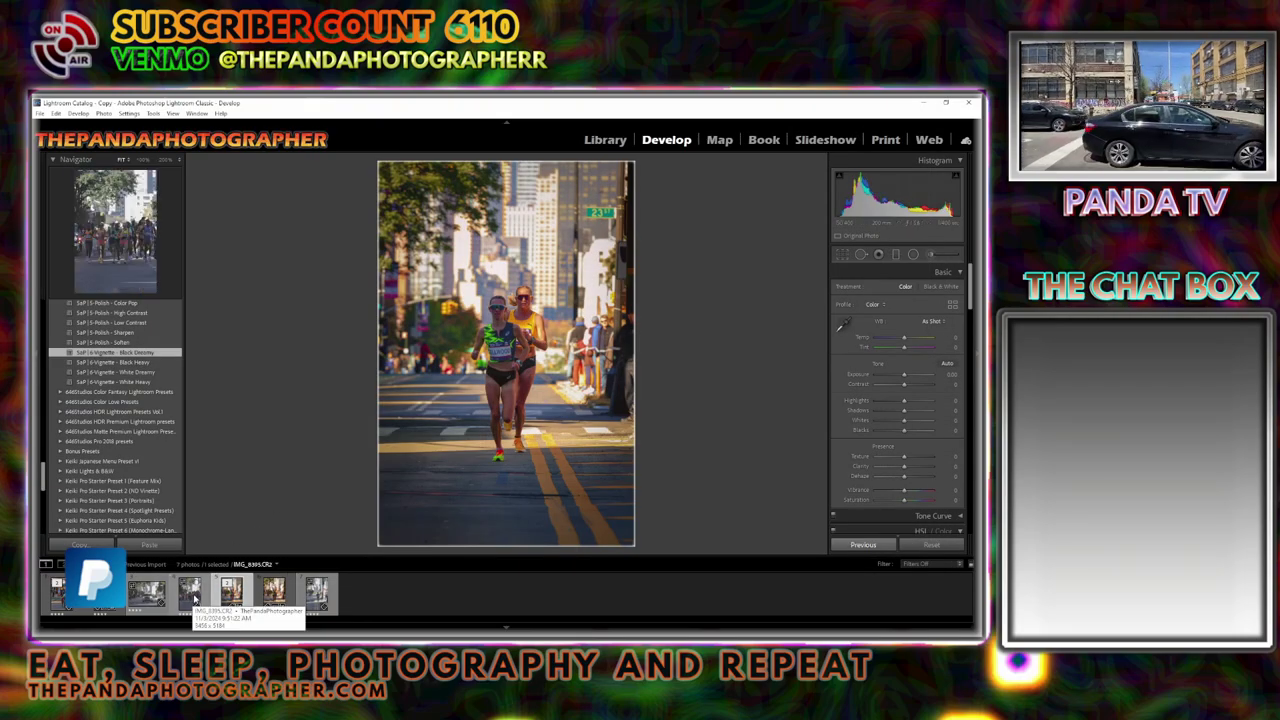
Step: Open the pack-of-runners photo IMG_8395.CR2 and toggle cropping without changes
{"action": "left_click", "coordinate": [195, 598]}
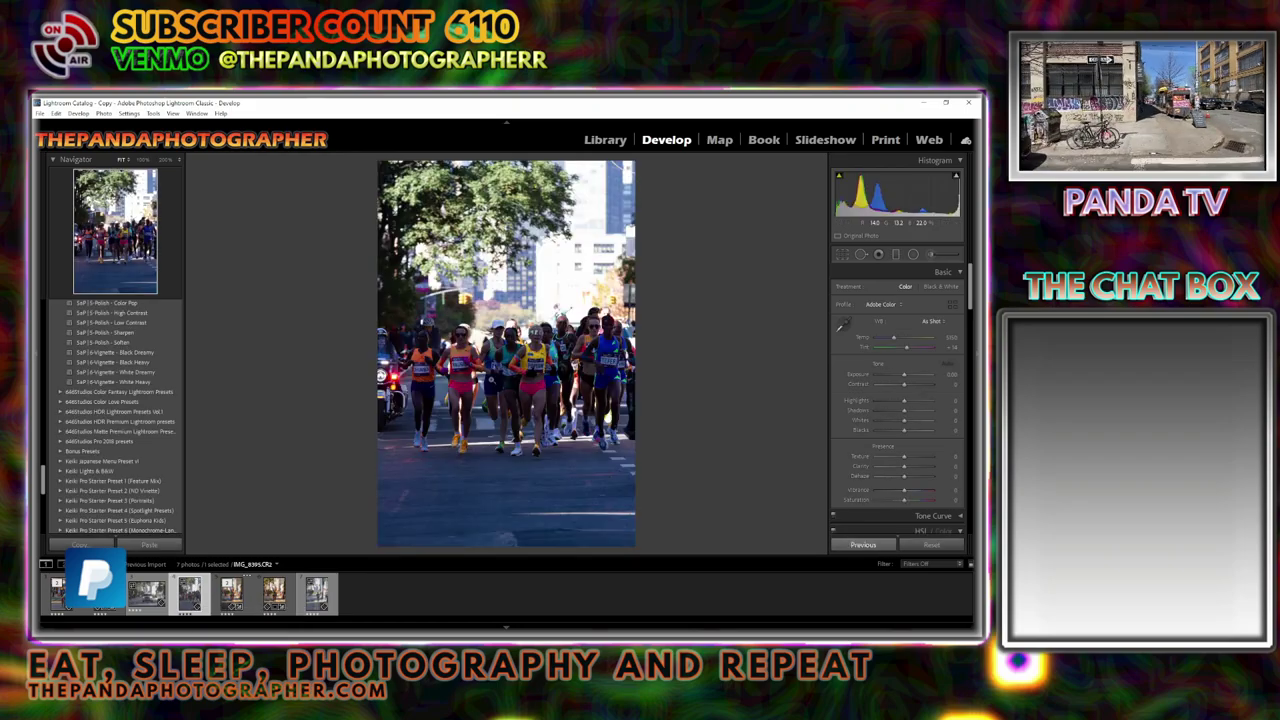
{"action": "left_click", "coordinate": [843, 256]}
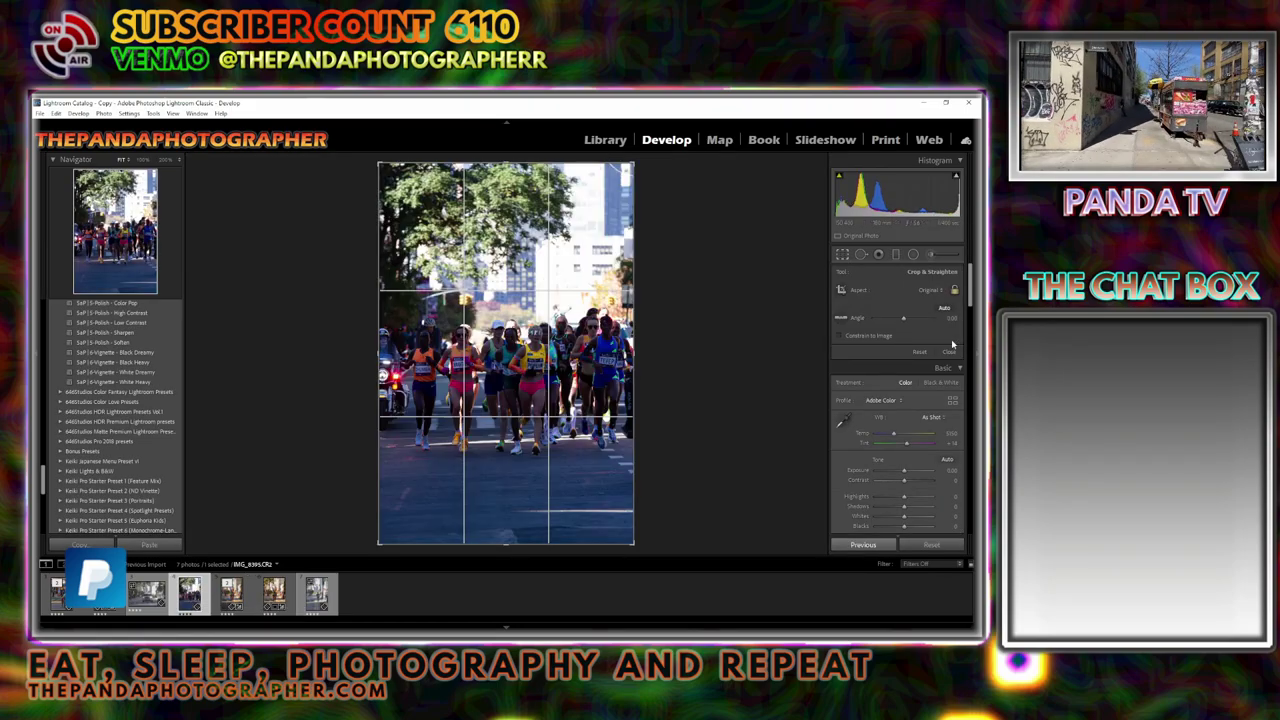
{"action": "left_click", "coordinate": [949, 352]}
{"action": "key", "text": "r"}
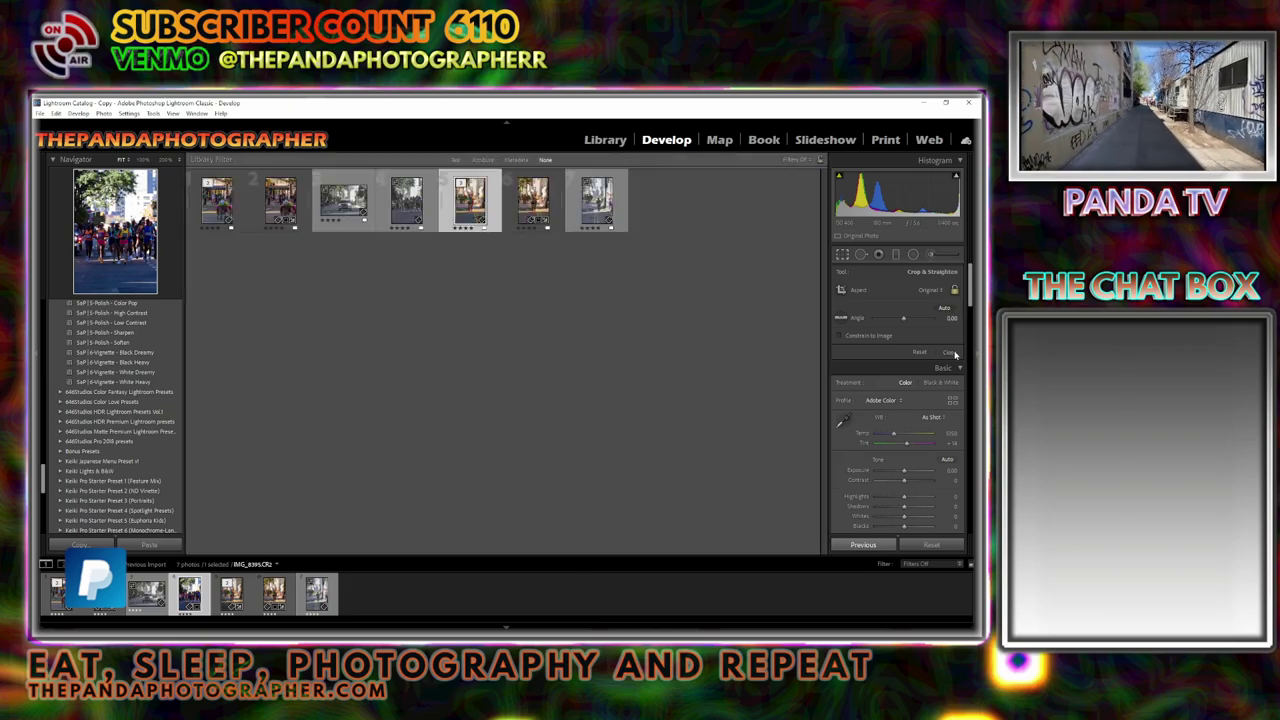
{"action": "left_click", "coordinate": [949, 352]}
Step: Compare Shade, Daylight and Fluorescent white balance, settling on Shade
{"action": "left_click", "coordinate": [940, 323]}
{"action": "left_click", "coordinate": [910, 374]}
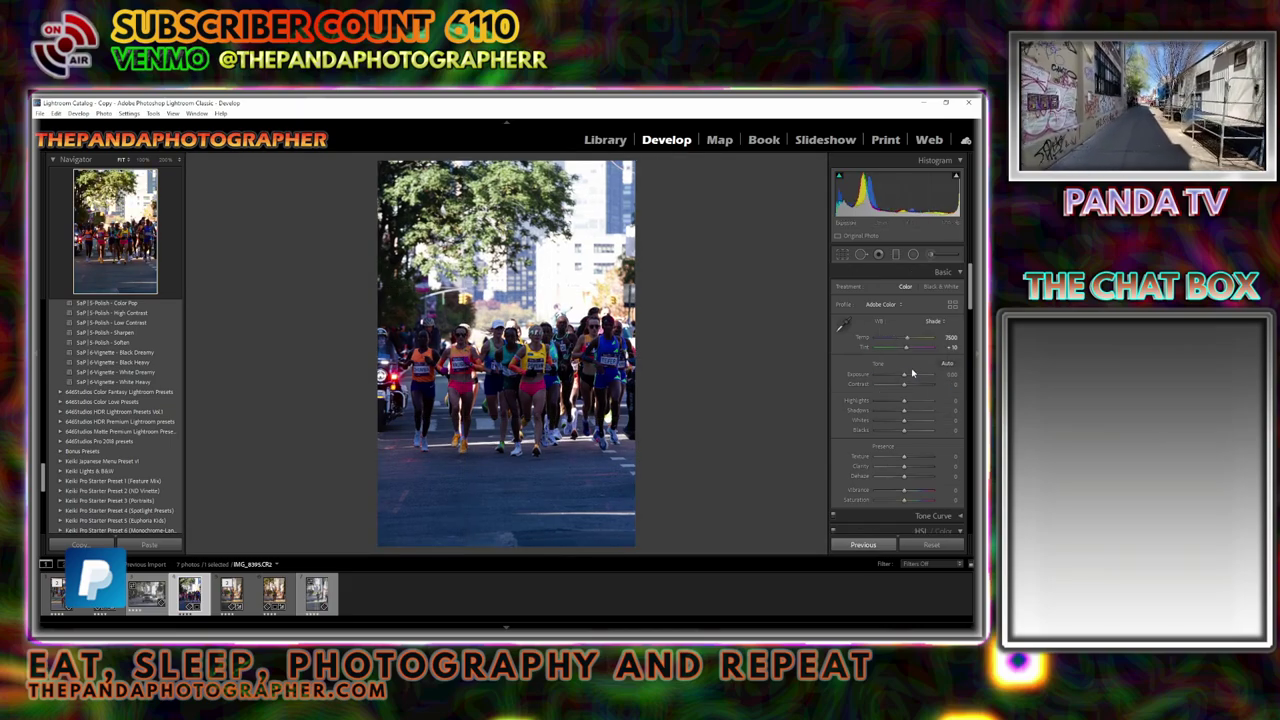
{"action": "left_click", "coordinate": [936, 323]}
{"action": "left_click", "coordinate": [900, 356]}
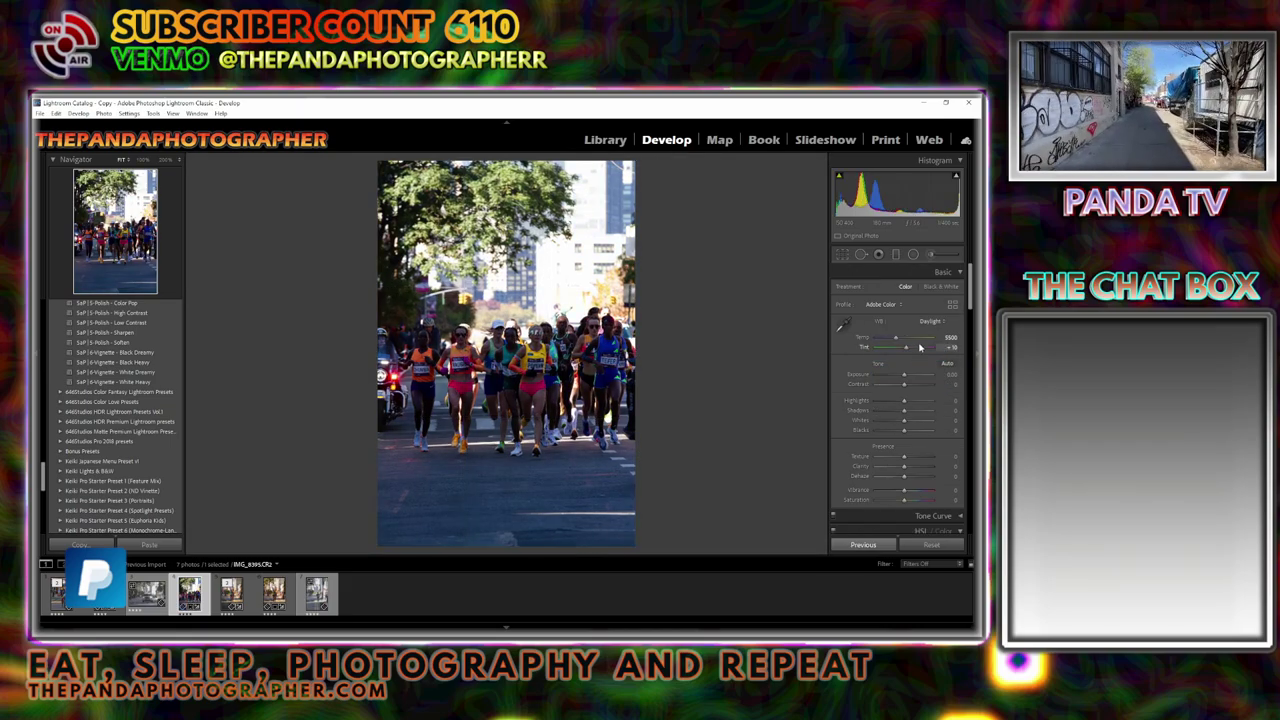
{"action": "left_click", "coordinate": [934, 322]}
{"action": "left_click", "coordinate": [905, 399]}
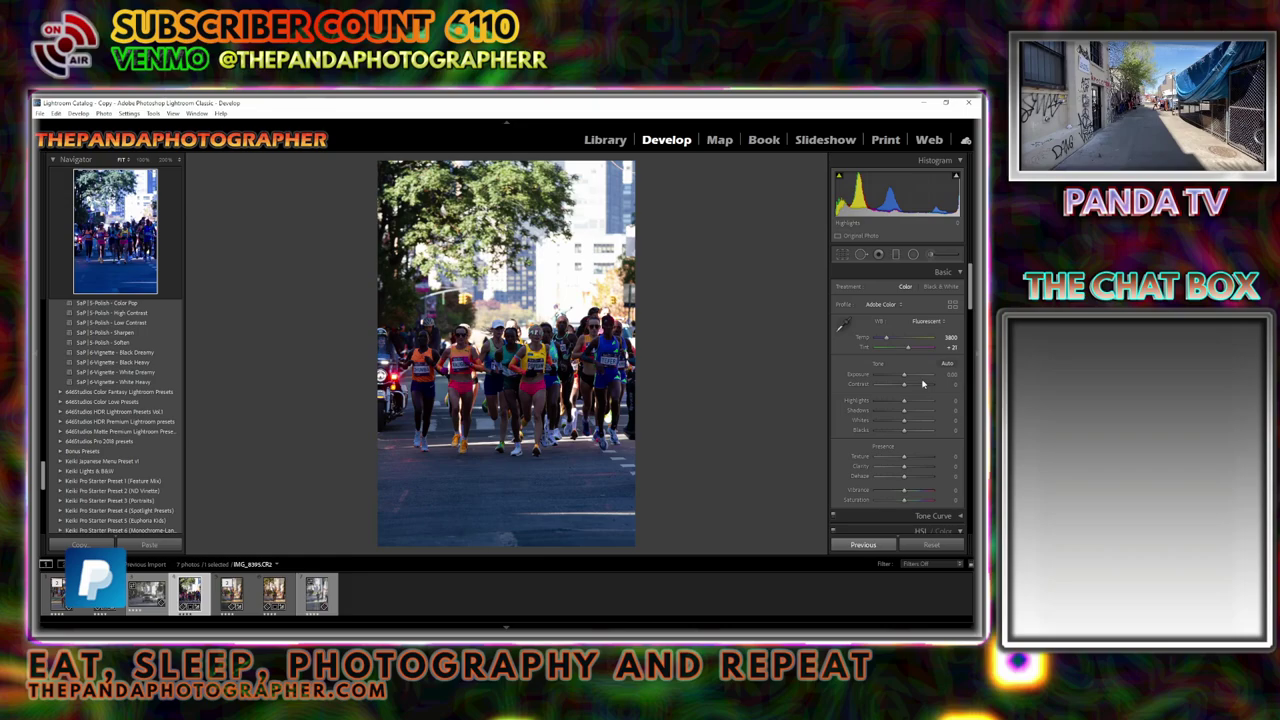
{"action": "left_click", "coordinate": [934, 322]}
{"action": "left_click", "coordinate": [898, 378]}
{"action": "left_click", "coordinate": [952, 304]}
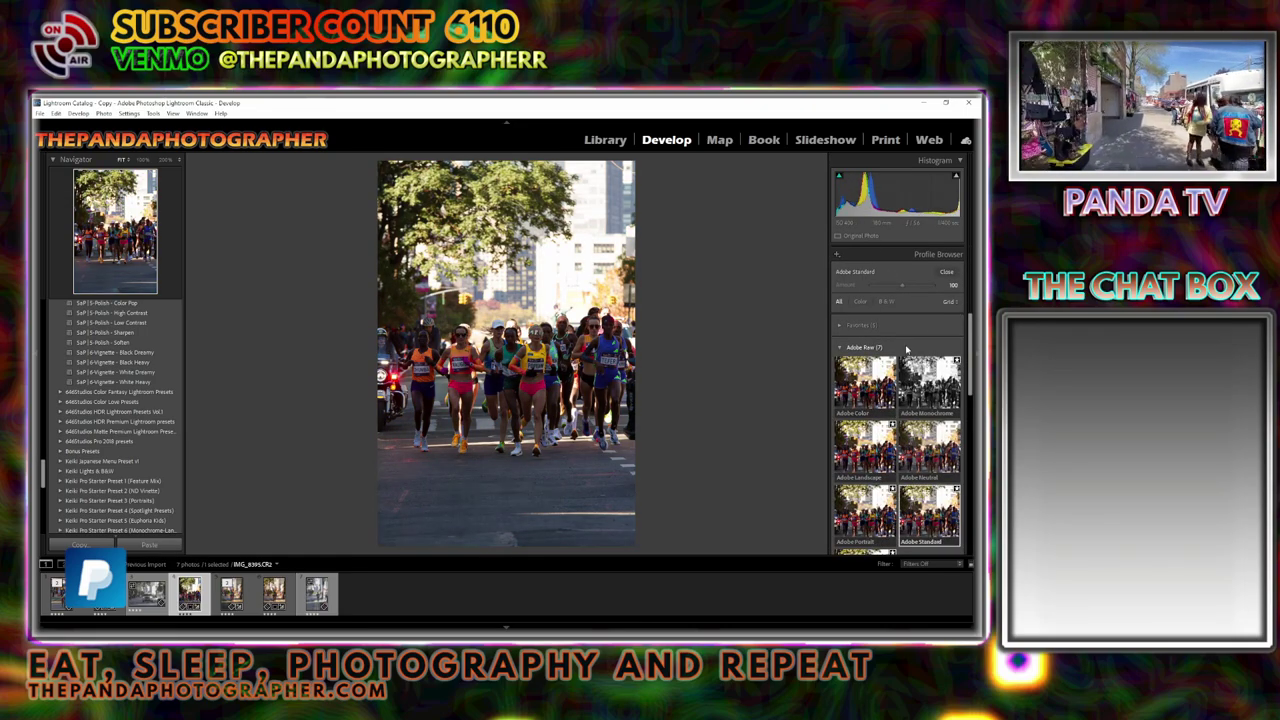
{"action": "left_click", "coordinate": [946, 272]}
Step: Pull the crop in from the top-left corner and shift the photo down in the frame
{"action": "left_click", "coordinate": [842, 254]}
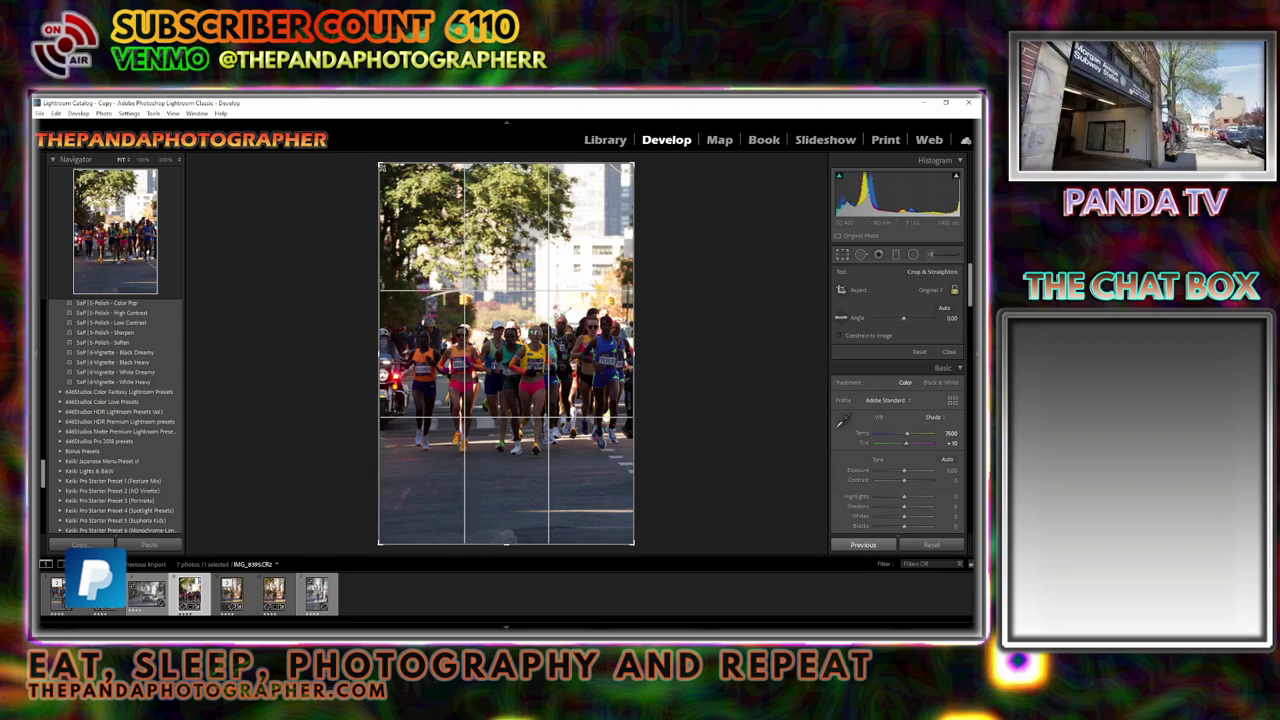
{"action": "left_click_drag", "start_coordinate": [380, 165], "coordinate": [400, 192]}
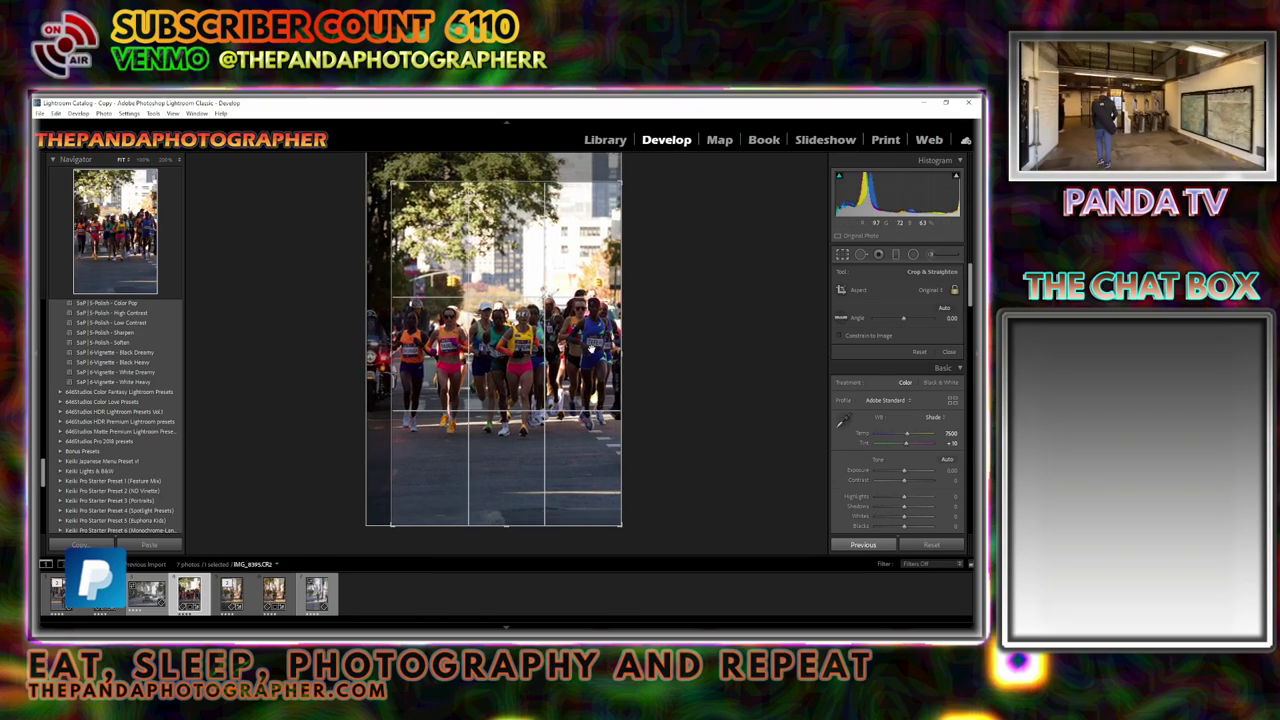
{"action": "left_click_drag", "start_coordinate": [566, 231], "coordinate": [566, 239]}
{"action": "left_click_drag", "start_coordinate": [585, 382], "coordinate": [585, 411]}
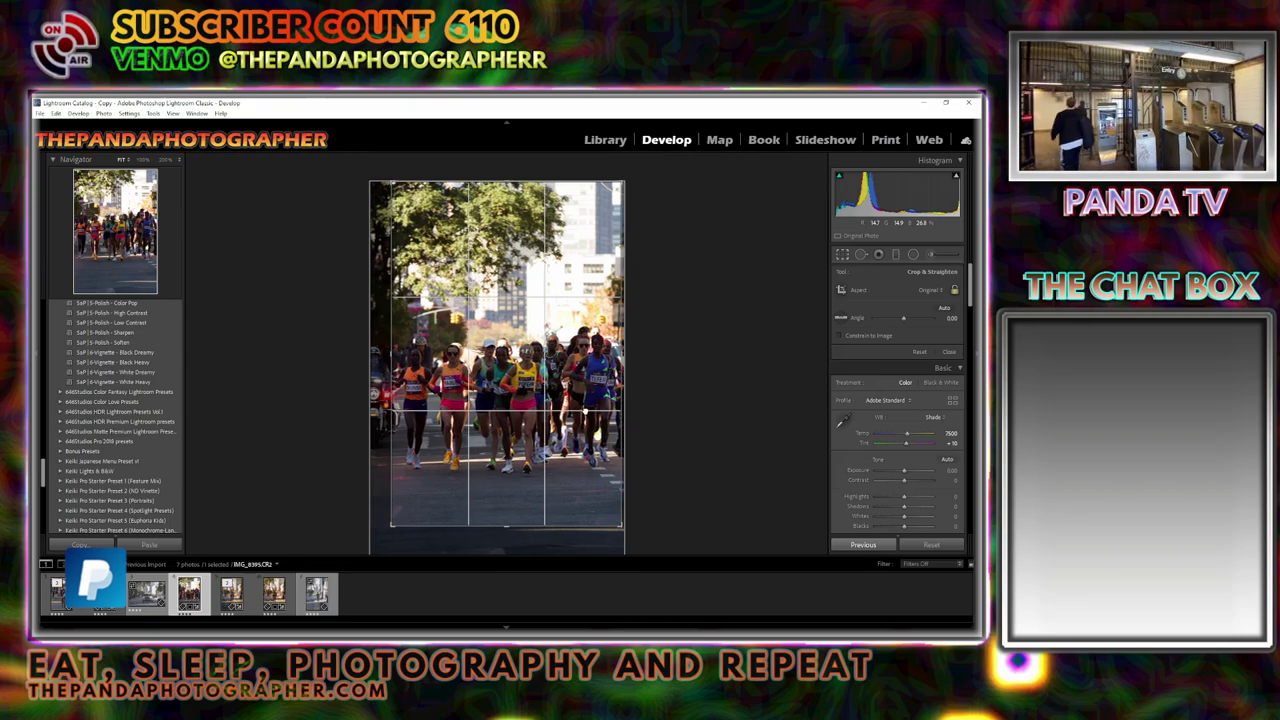
{"action": "left_click", "coordinate": [949, 352]}
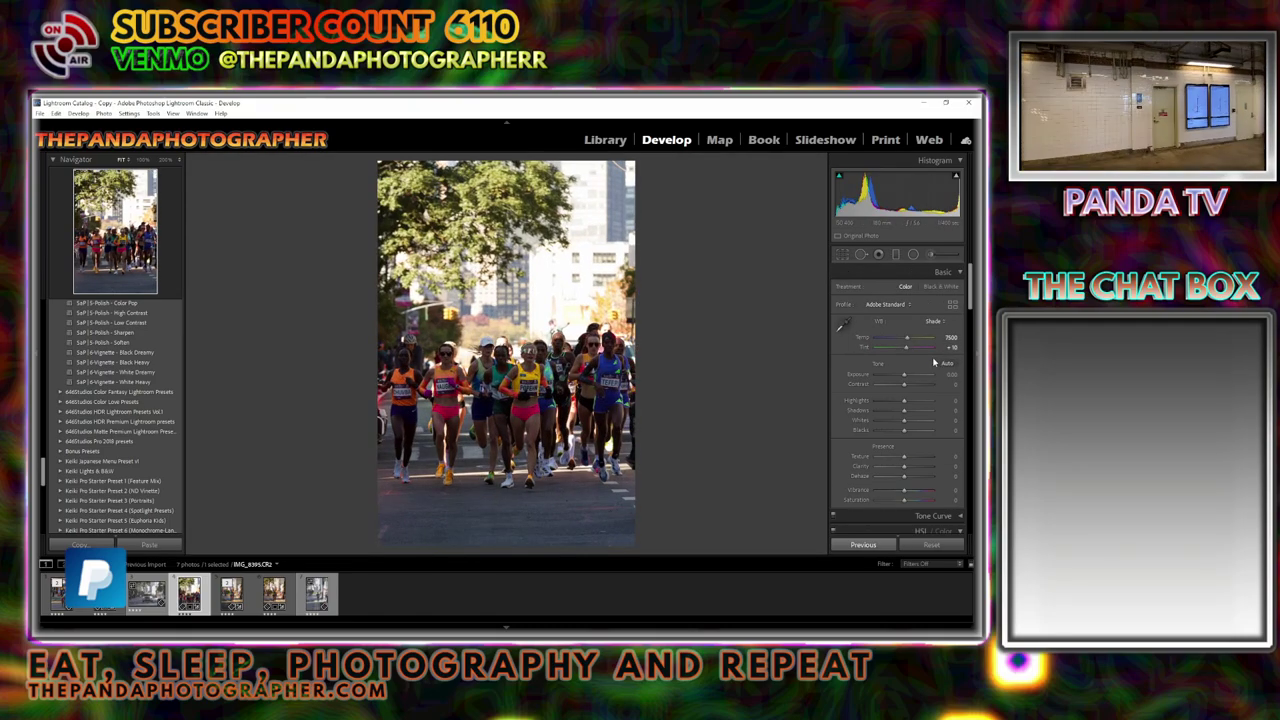
Step: Apply Auto tone to the runners photo
{"action": "left_click", "coordinate": [946, 365]}
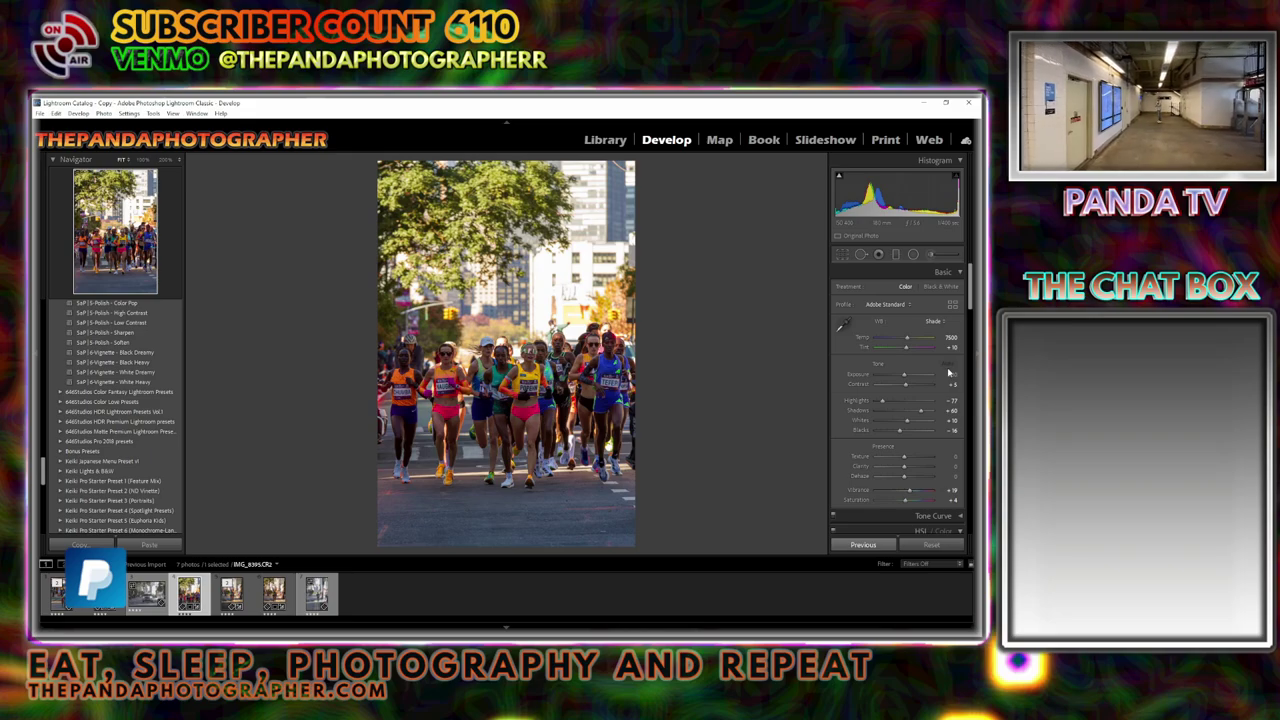
{"action": "scroll", "coordinate": [950, 320], "scroll_direction": "down", "scroll_amount": 5}
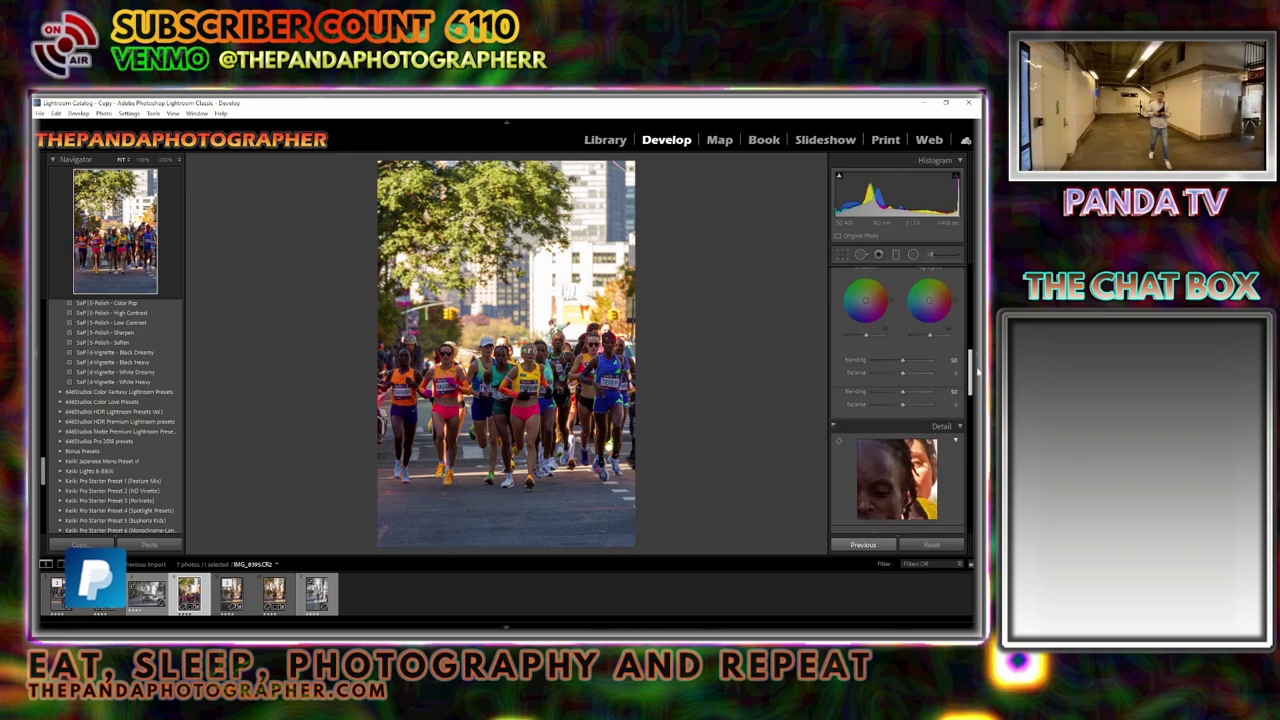
{"action": "scroll", "coordinate": [915, 360], "scroll_direction": "down", "scroll_amount": 5}
{"action": "scroll", "coordinate": [885, 396], "scroll_direction": "down", "scroll_amount": 1}
Step: Enable lens profile corrections for the Canon 70-200mm lens and check detail zoomed in
{"action": "left_click", "coordinate": [883, 400]}
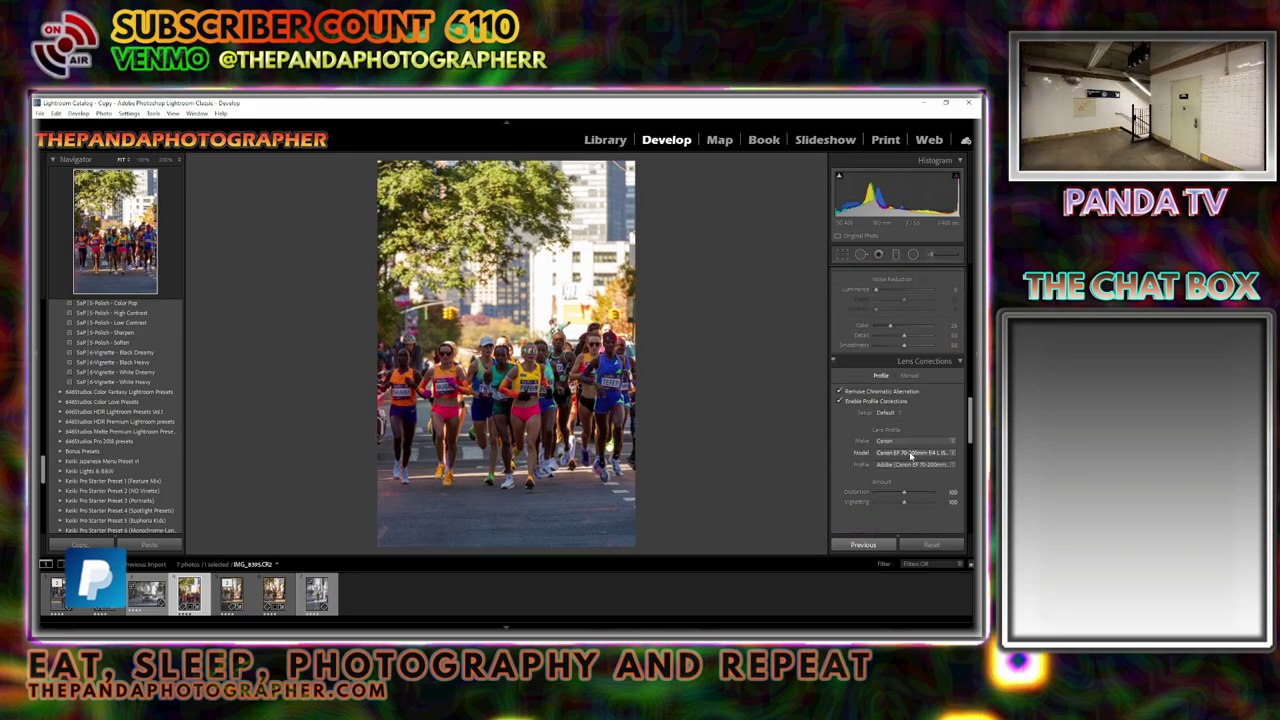
{"action": "left_click", "coordinate": [912, 452]}
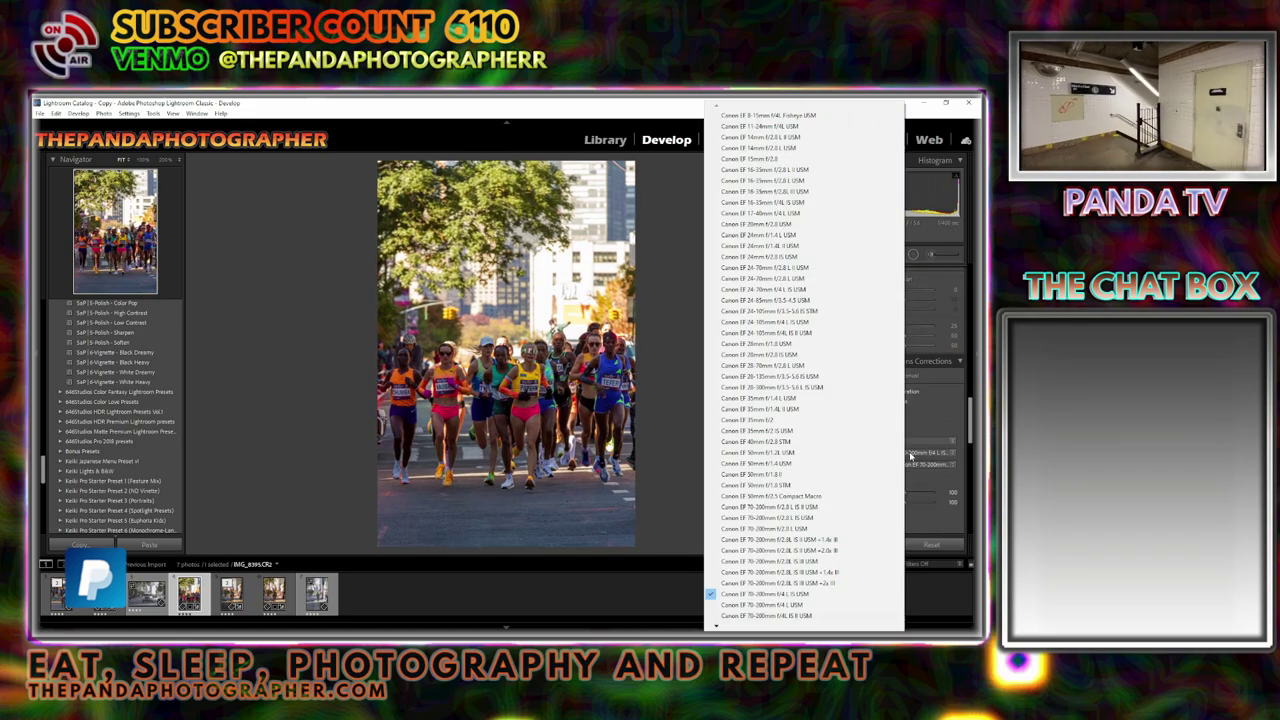
{"action": "left_click", "coordinate": [796, 600]}
{"action": "left_click", "coordinate": [527, 377]}
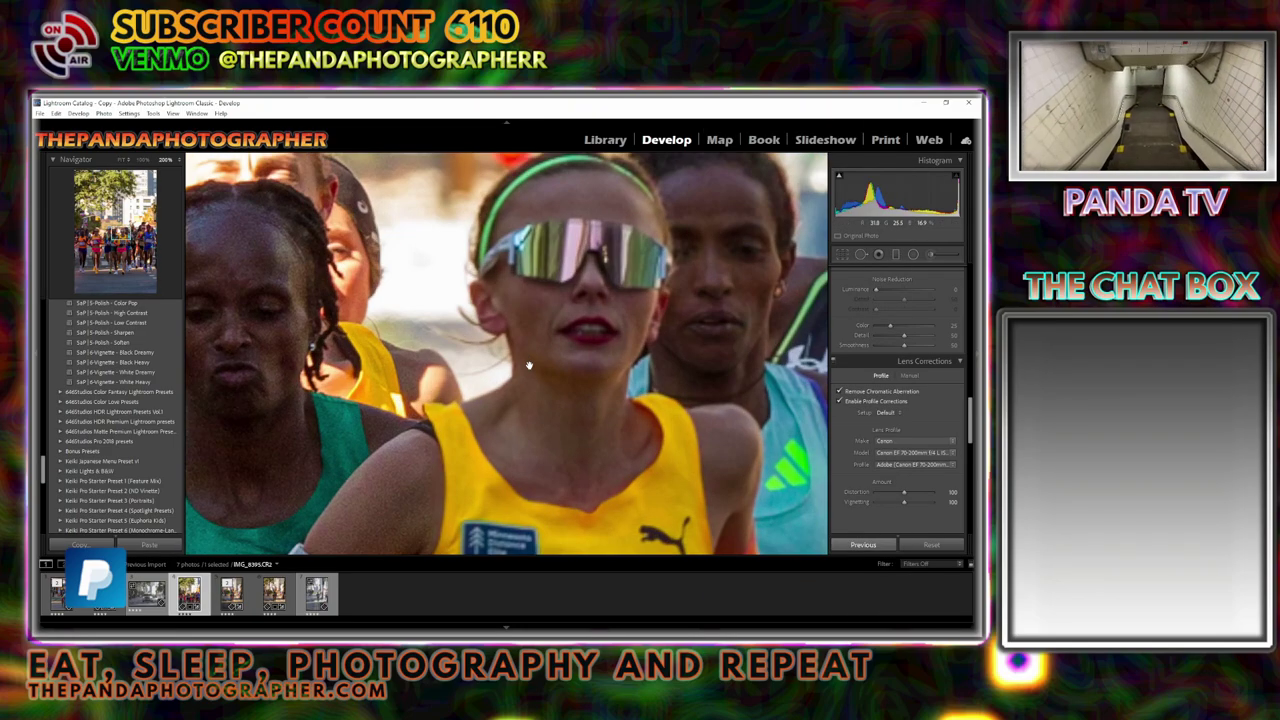
{"action": "left_click", "coordinate": [561, 452]}
Step: Raise exposure to +0.26
{"action": "scroll", "coordinate": [180, 372], "scroll_direction": "up", "scroll_amount": 2}
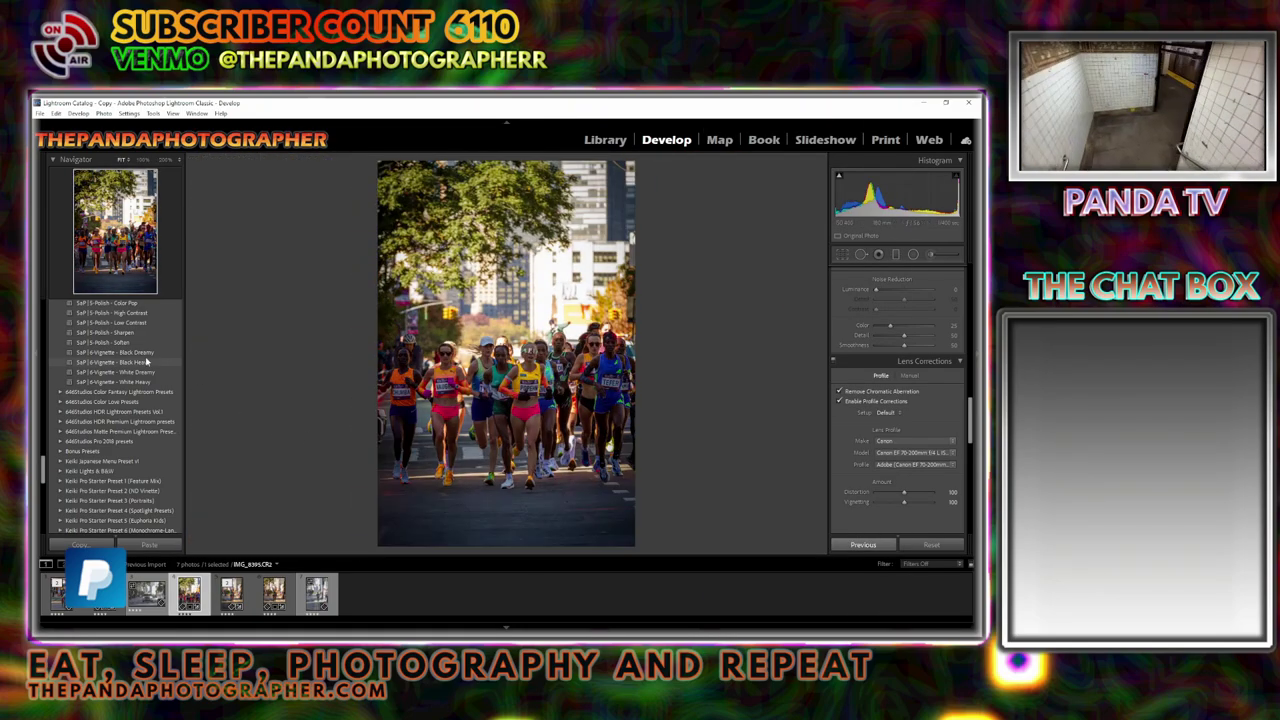
{"action": "left_click_drag", "start_coordinate": [972, 428], "coordinate": [970, 295]}
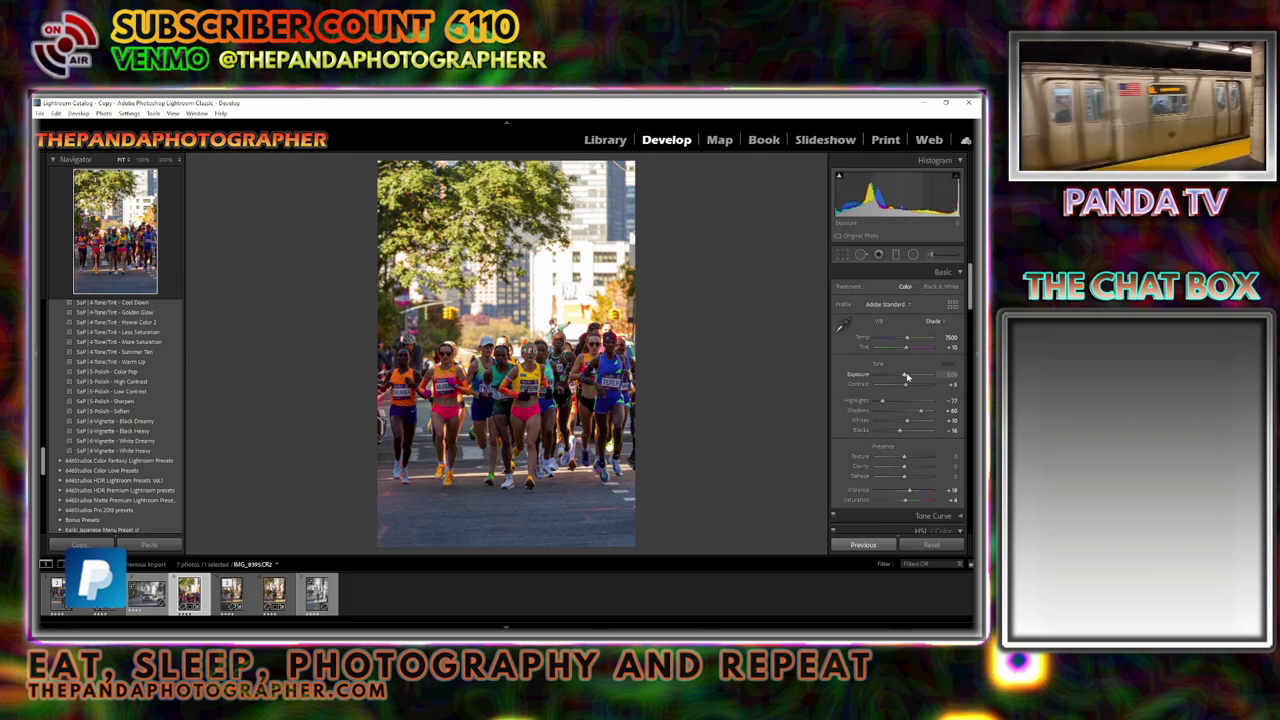
{"action": "left_click_drag", "start_coordinate": [906, 377], "coordinate": [908, 380]}
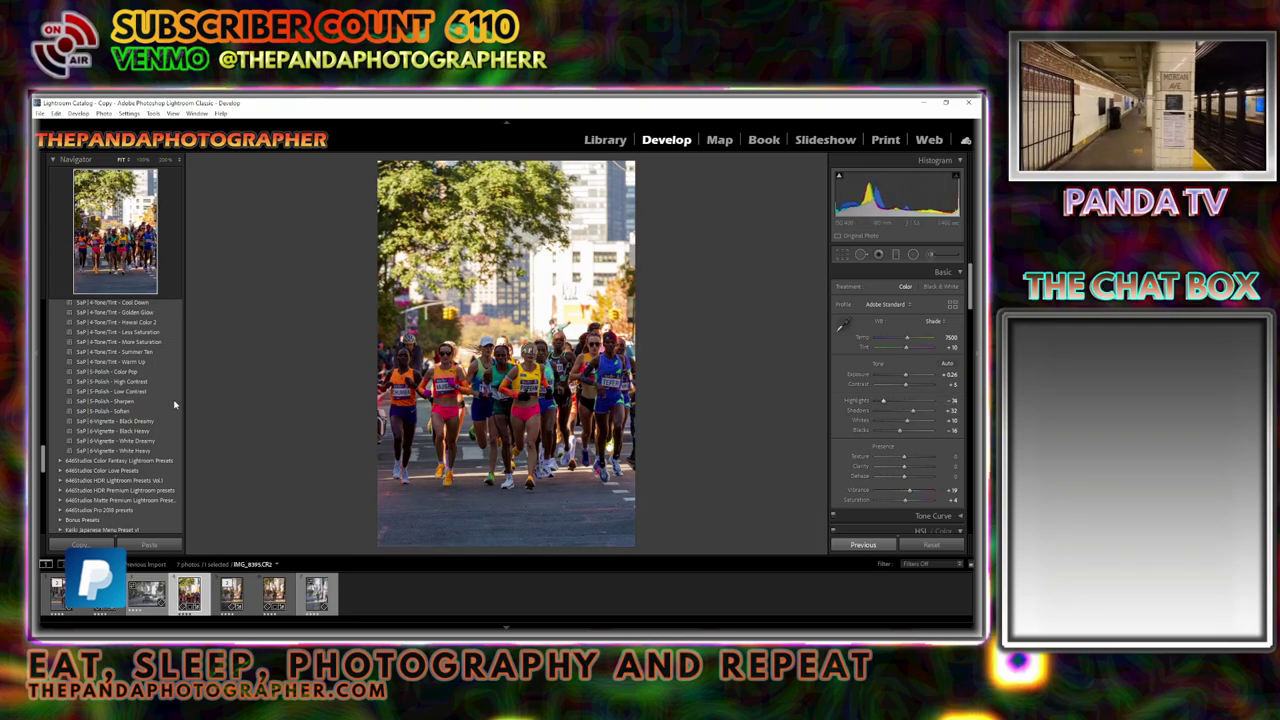
Step: Try the Less Highlights, Fix Red Skin, Reduce Blue, Summer Tan and Polish Low Contrast presets
{"action": "scroll", "coordinate": [150, 400], "scroll_direction": "up", "scroll_amount": 5}
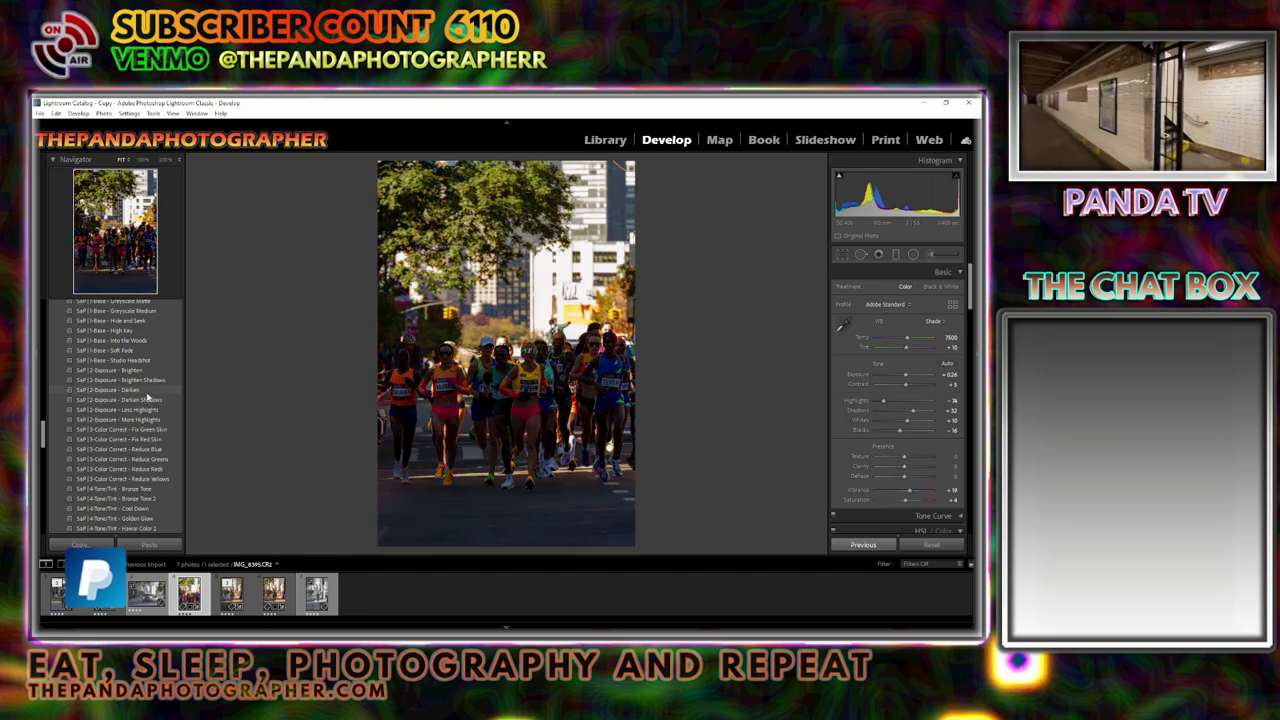
{"action": "left_click", "coordinate": [150, 410]}
{"action": "left_click", "coordinate": [160, 439]}
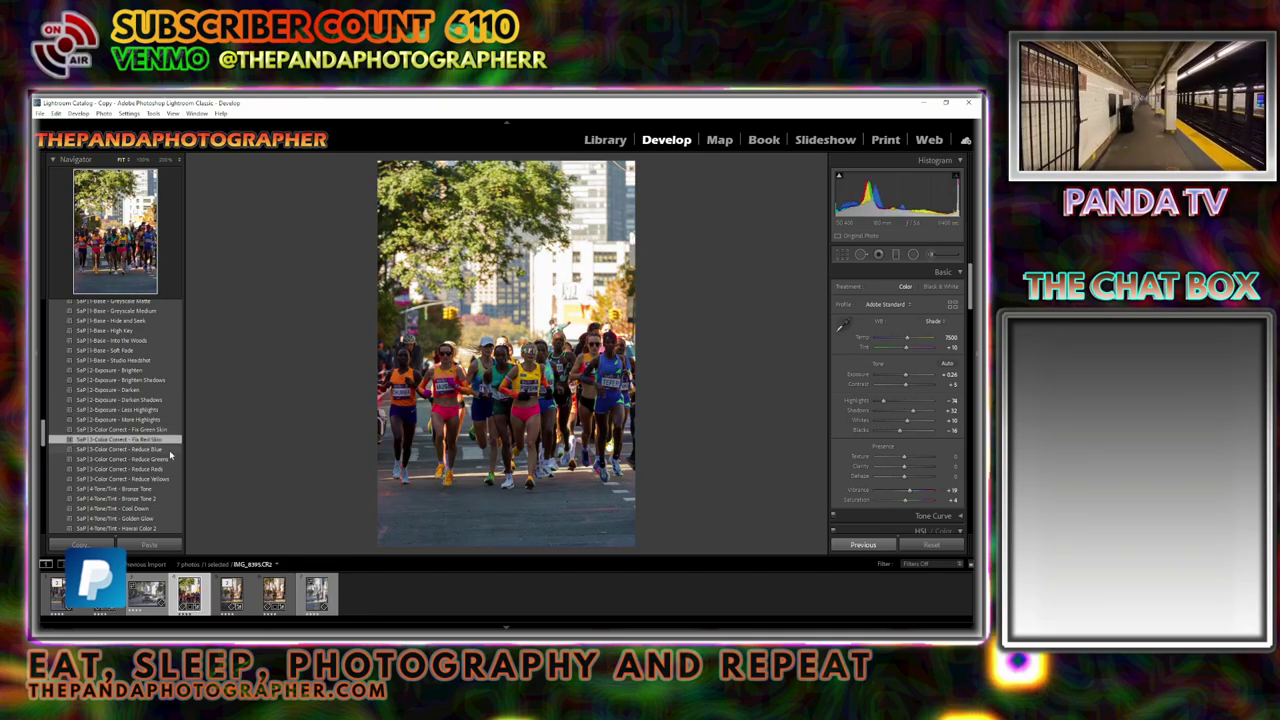
{"action": "left_click", "coordinate": [168, 450]}
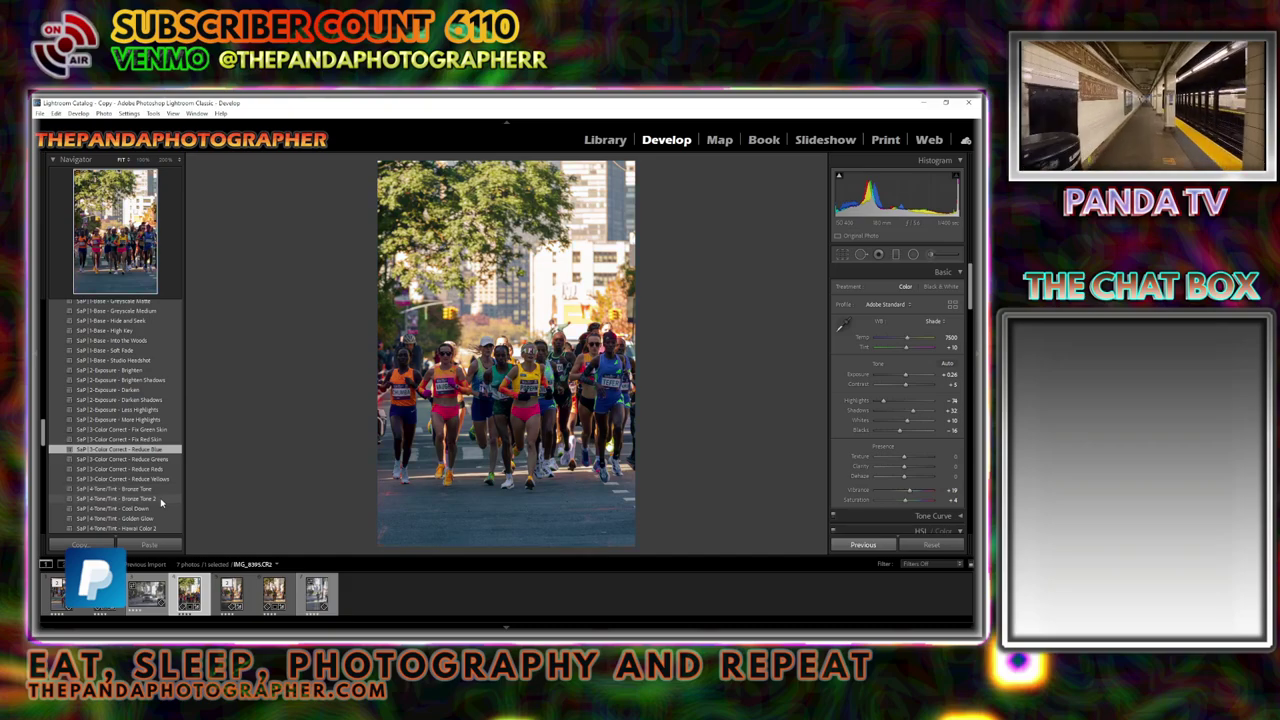
{"action": "scroll", "coordinate": [160, 503], "scroll_direction": "down", "scroll_amount": 3}
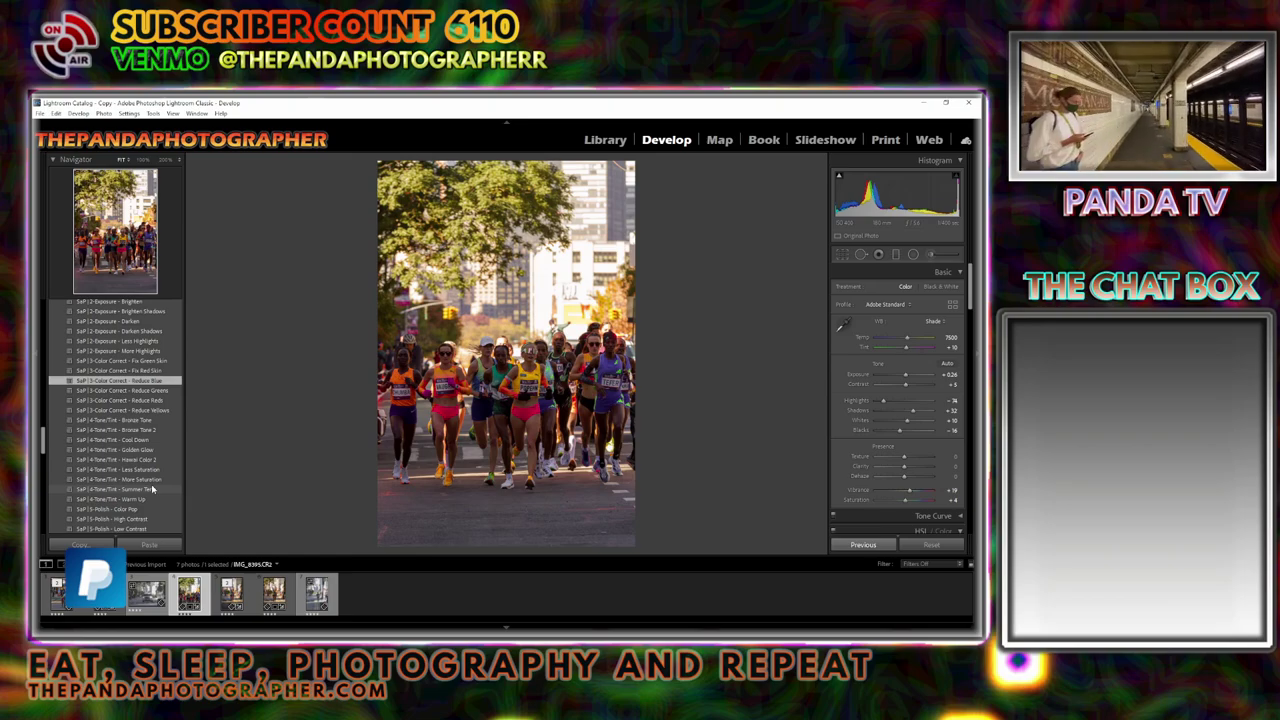
{"action": "left_click", "coordinate": [152, 489]}
{"action": "left_click", "coordinate": [150, 527]}
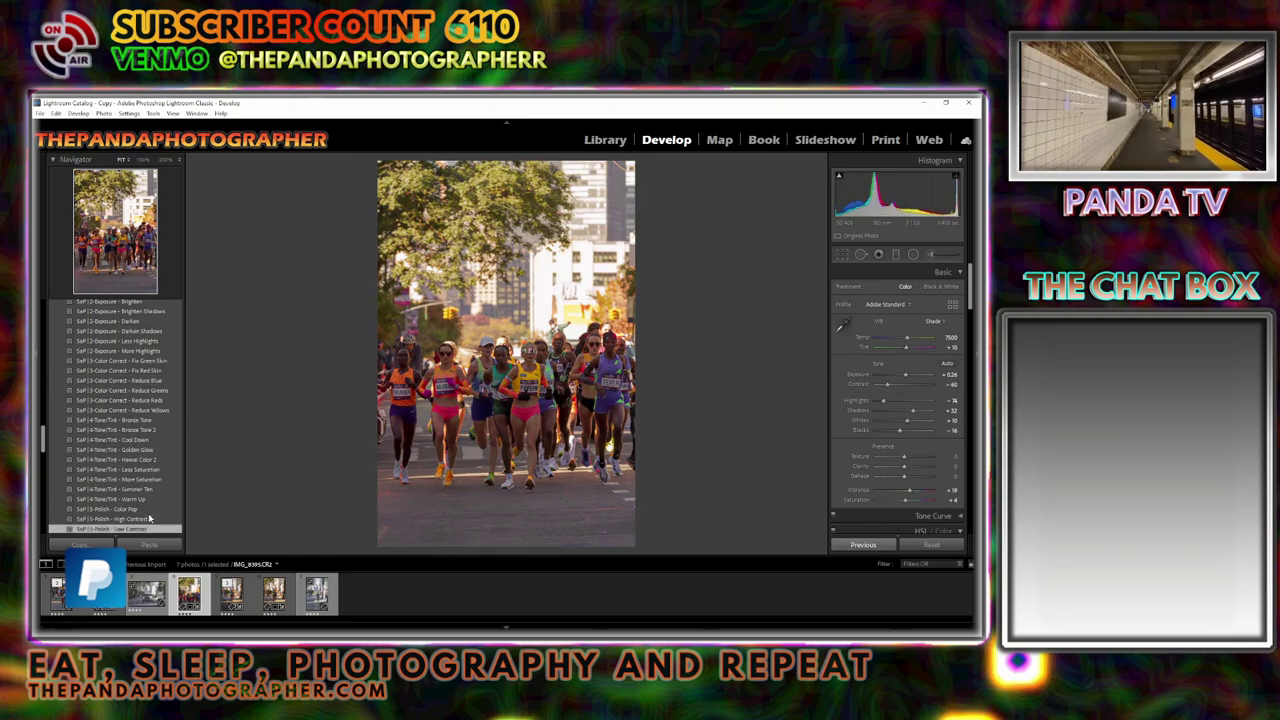
Step: Apply Polish - Color Pop, Polish - Sharpen and 5.1 Sharpen and Noise Reduction presets
{"action": "left_click", "coordinate": [150, 509]}
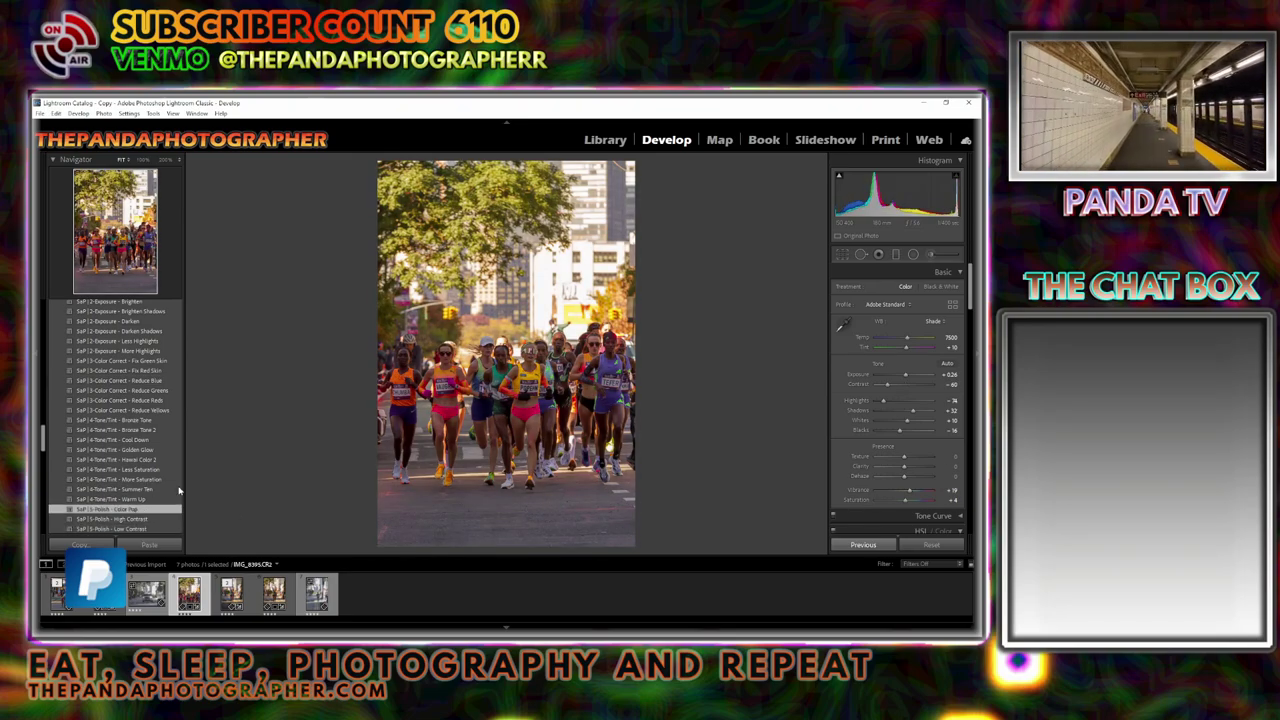
{"action": "scroll", "coordinate": [155, 435], "scroll_direction": "down", "scroll_amount": 6}
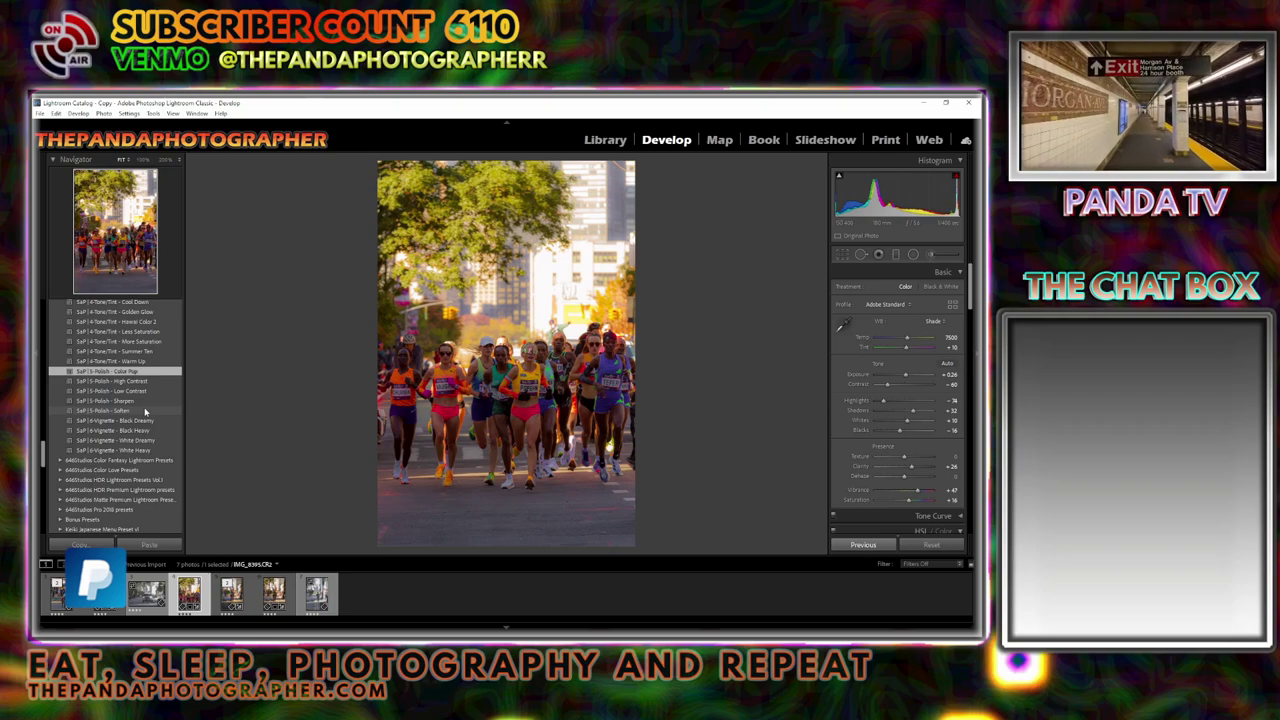
{"action": "left_click", "coordinate": [146, 402]}
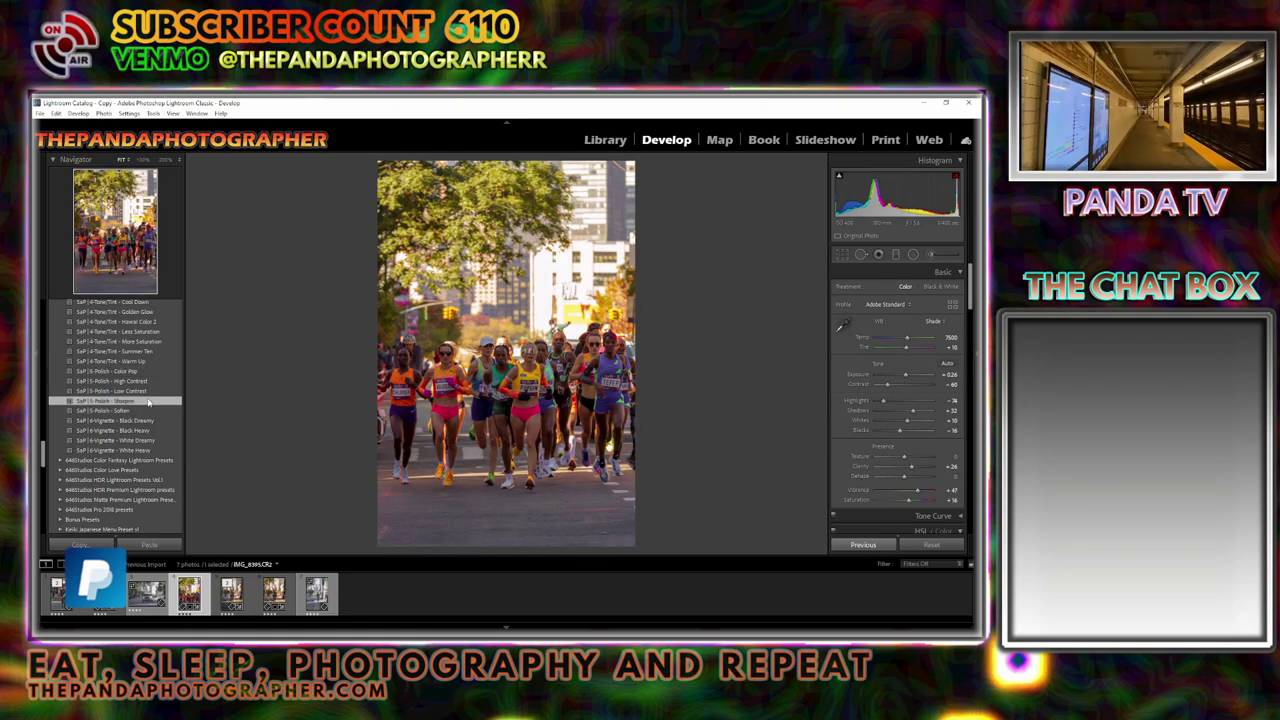
{"action": "scroll", "coordinate": [135, 390], "scroll_direction": "down", "scroll_amount": 10}
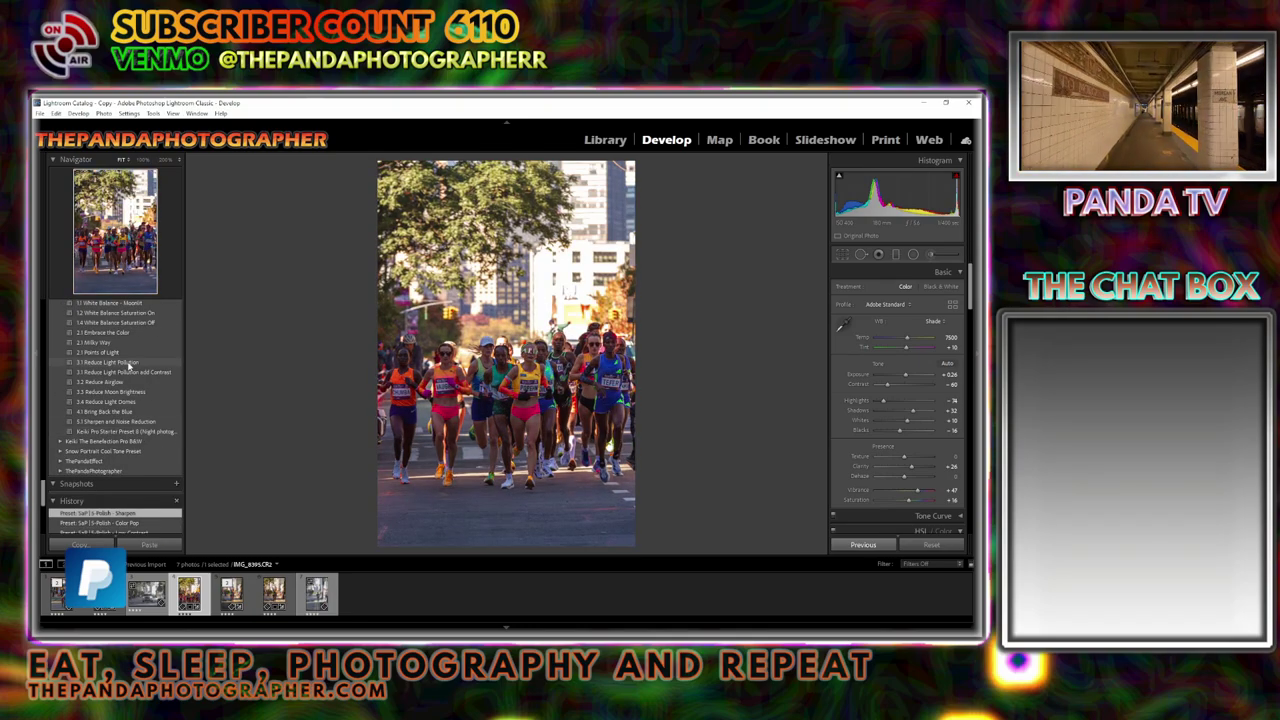
{"action": "left_click", "coordinate": [140, 422]}
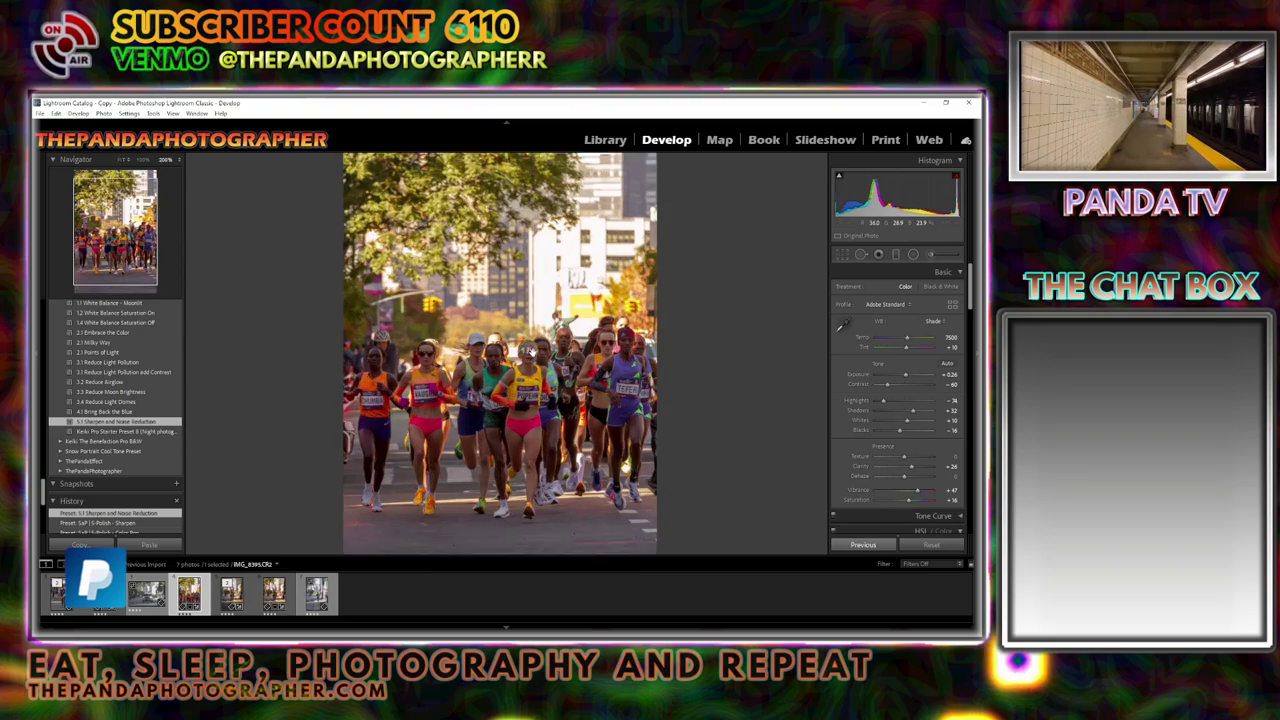
Step: Inspect sharpness across the runners' faces and bibs at 1:1, then return to Fit
{"action": "left_click", "coordinate": [527, 358]}
{"action": "left_click", "coordinate": [122, 241]}
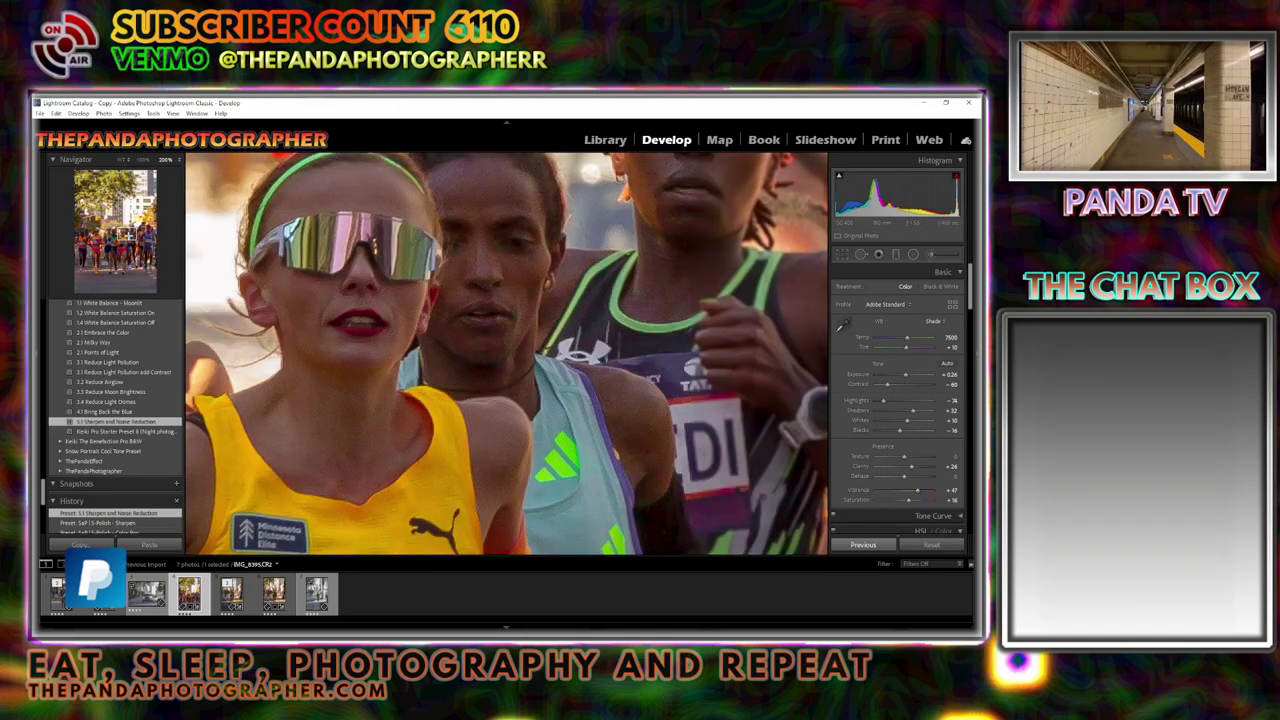
{"action": "mouse_move", "coordinate": [122, 241]}
{"action": "left_mouse_down"}
{"action": "mouse_move", "coordinate": [82, 242]}
{"action": "mouse_move", "coordinate": [112, 232]}
{"action": "left_mouse_up"}
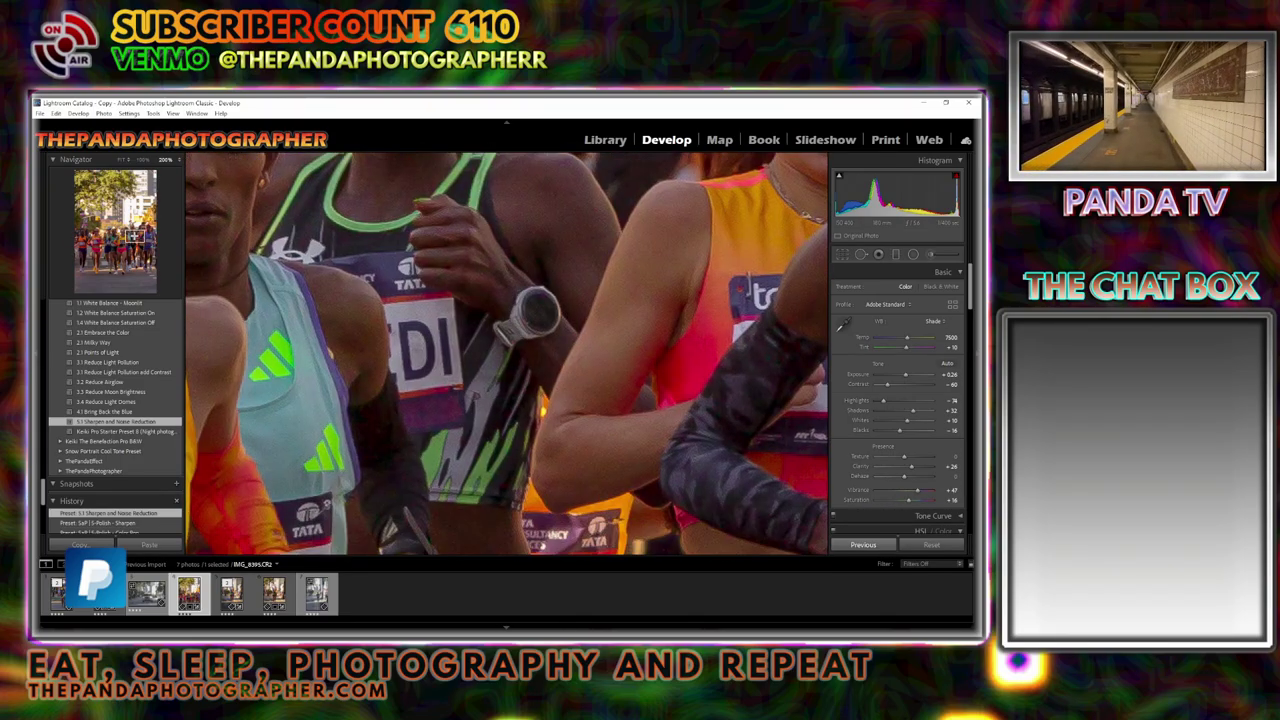
{"action": "left_click_drag", "start_coordinate": [112, 232], "coordinate": [140, 238]}
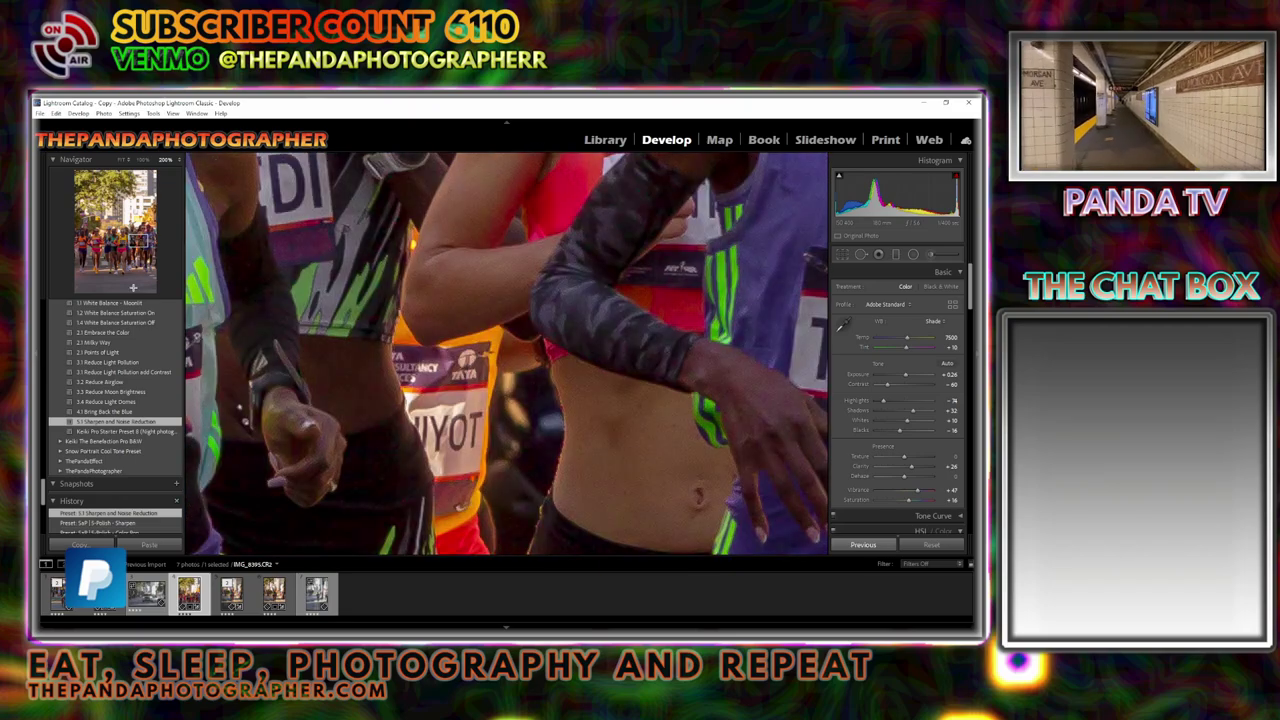
{"action": "left_click_drag", "start_coordinate": [140, 238], "coordinate": [140, 250]}
{"action": "key", "text": "z"}
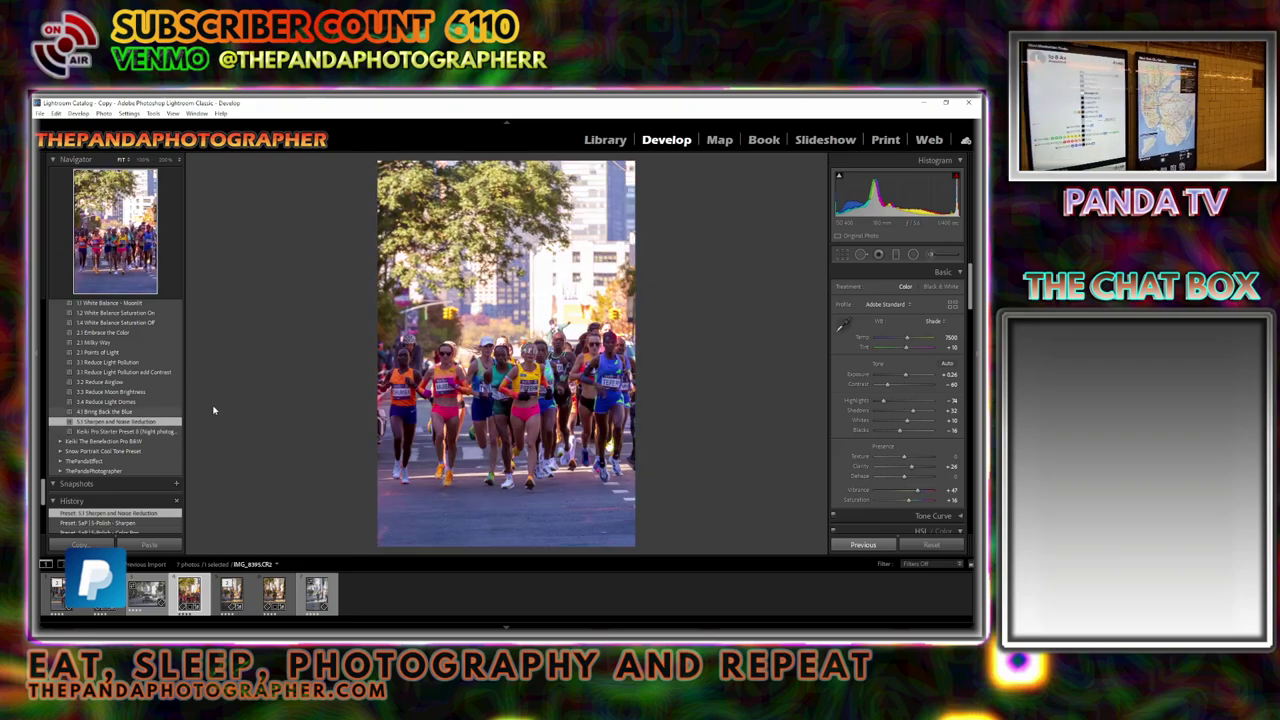
Step: Edit the photo in Color Efex Pro 4 as a copy with Lightroom adjustments
{"action": "right_click", "coordinate": [563, 335]}
{"action": "left_click", "coordinate": [740, 430]}
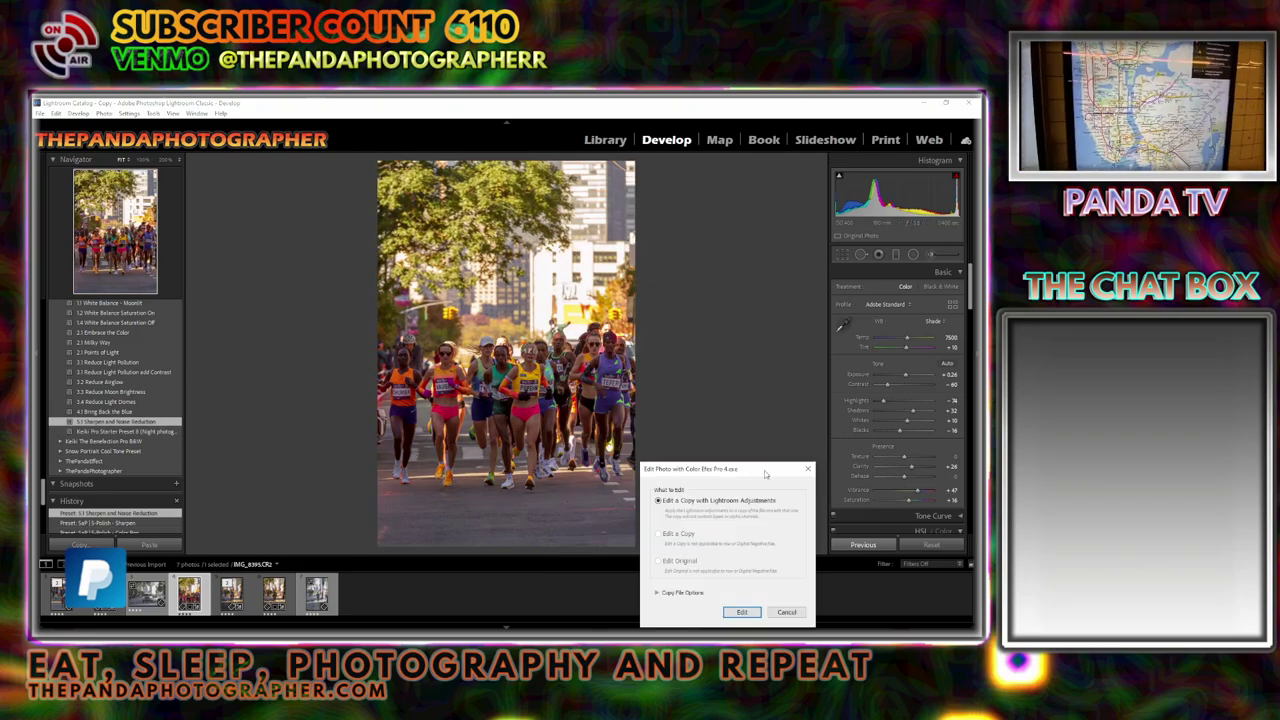
{"action": "left_click", "coordinate": [740, 612]}
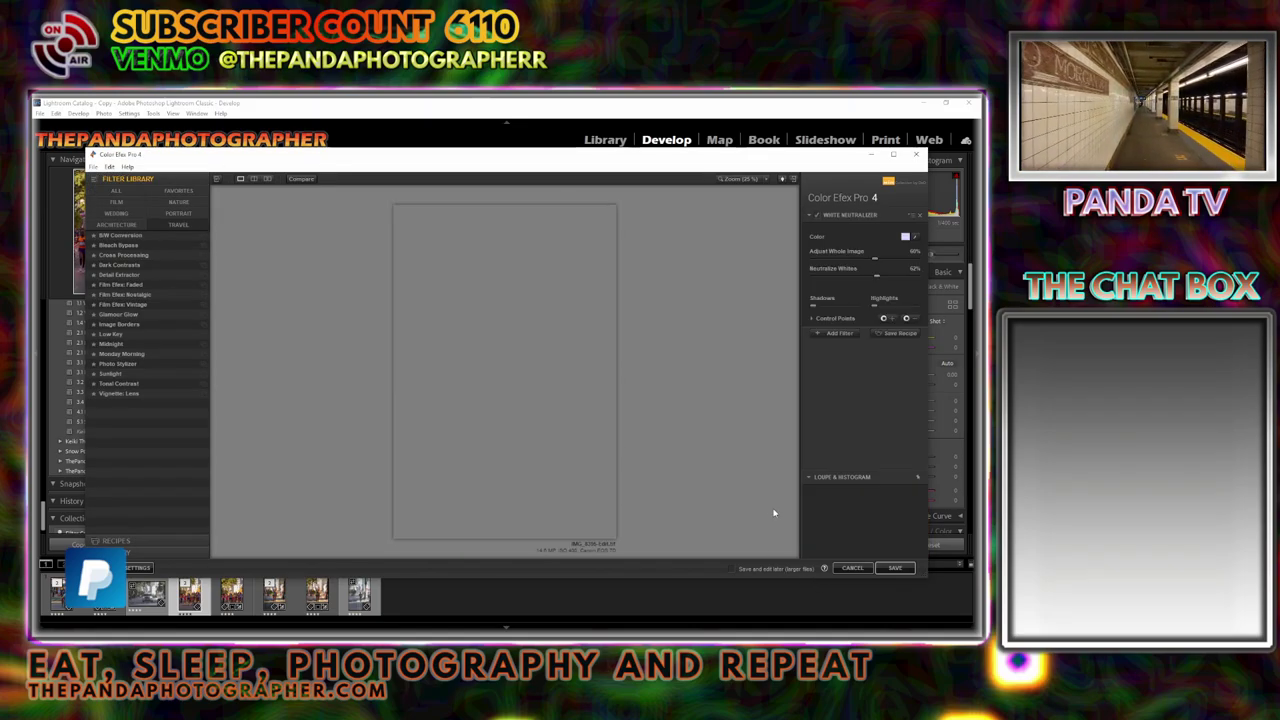
Step: Stack a Detail Extractor filter using its 01 Default preset after the White Neutralizer
{"action": "left_click", "coordinate": [117, 216]}
{"action": "left_click", "coordinate": [180, 413]}
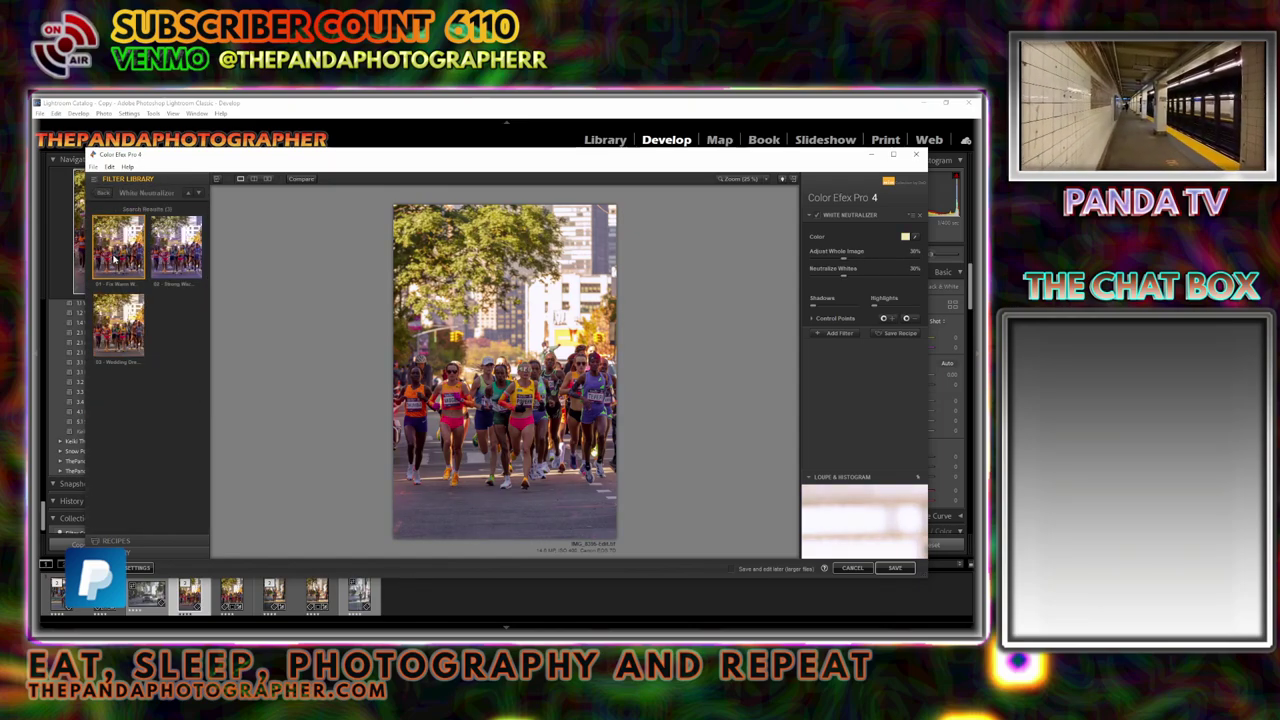
{"action": "left_click", "coordinate": [840, 333]}
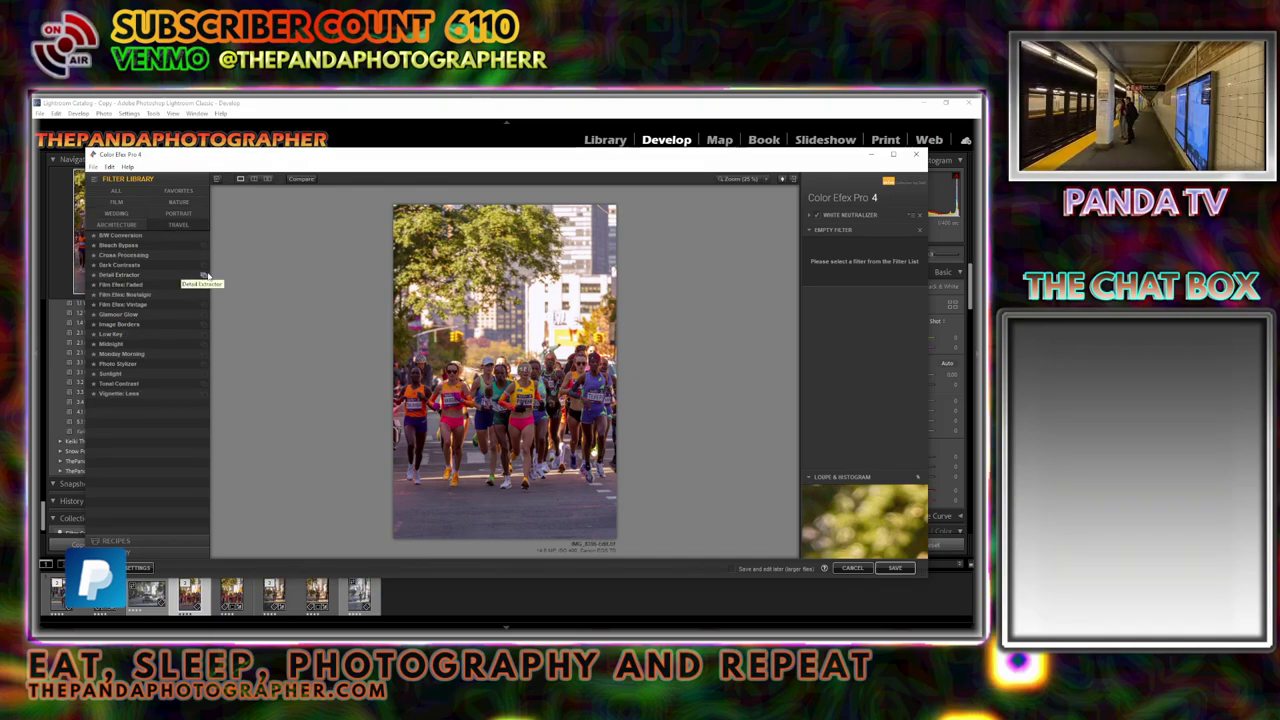
{"action": "left_click", "coordinate": [201, 276]}
{"action": "left_click", "coordinate": [130, 266]}
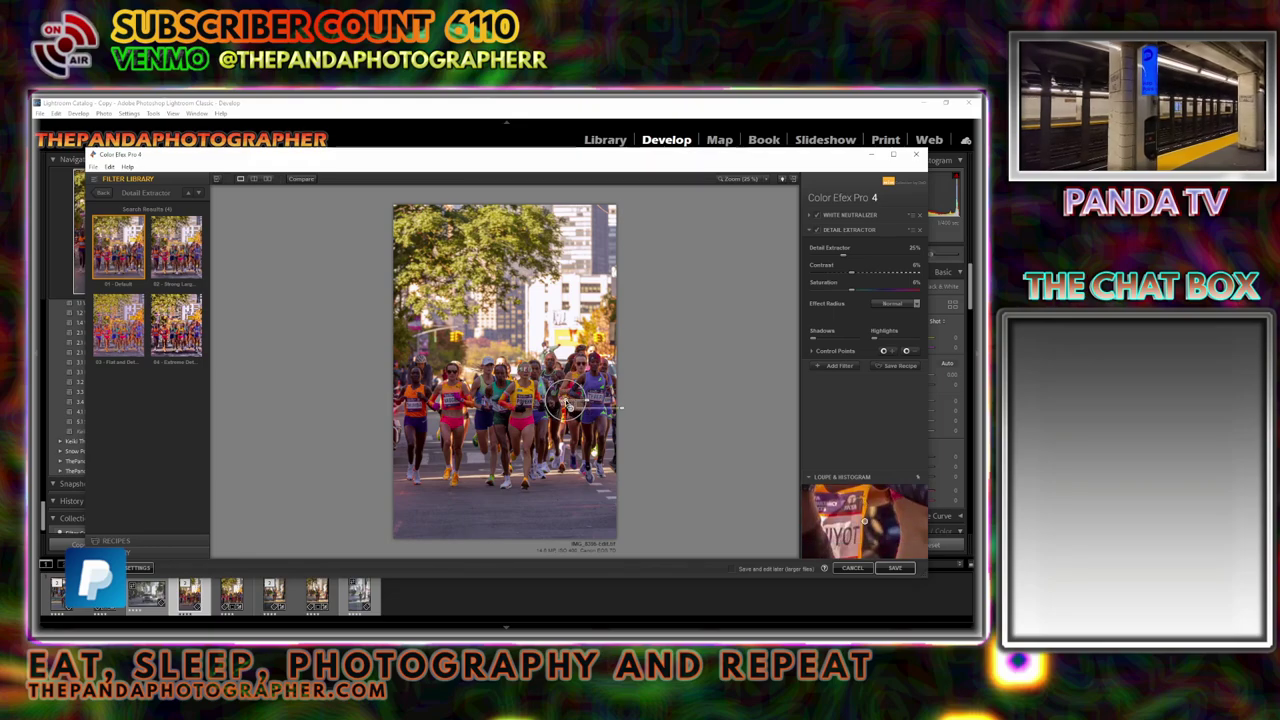
Step: Place four Detail Extractor control points on the left-centre runners and the road
{"action": "left_click", "coordinate": [812, 351]}
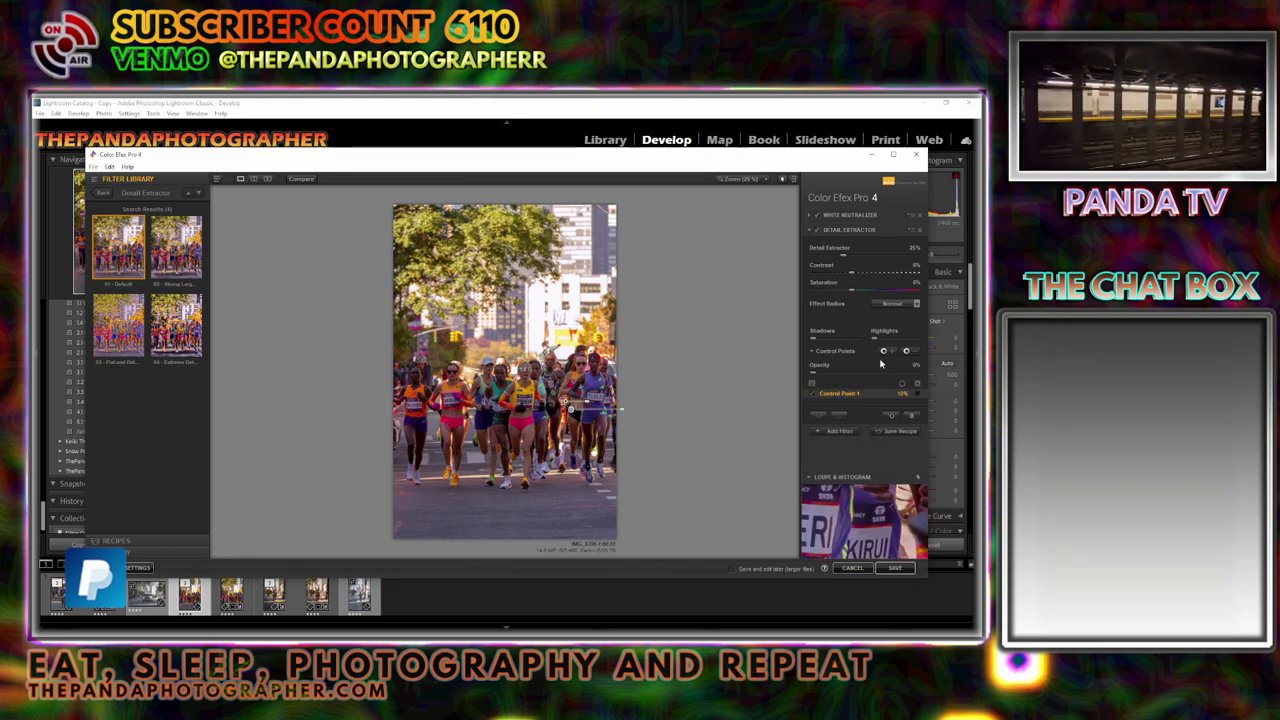
{"action": "left_click_drag", "start_coordinate": [568, 408], "coordinate": [485, 410]}
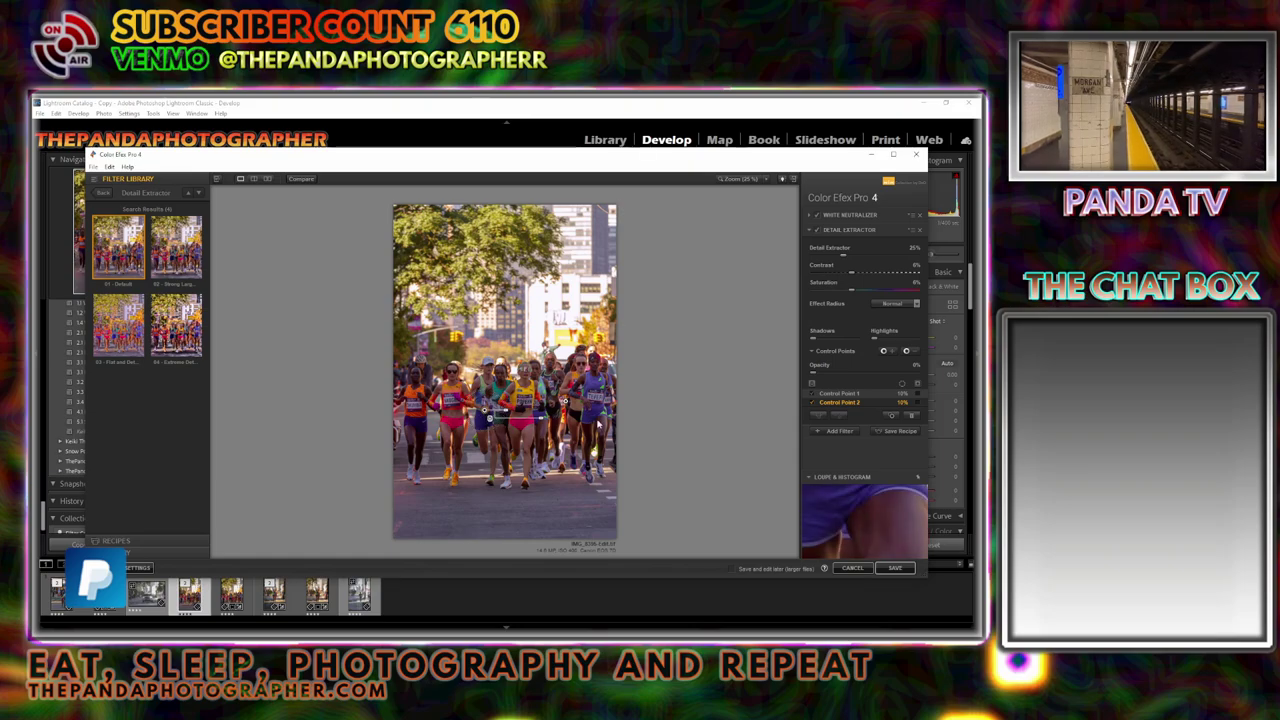
{"action": "left_click", "coordinate": [906, 414]}
{"action": "left_click_drag", "start_coordinate": [490, 415], "coordinate": [452, 464]}
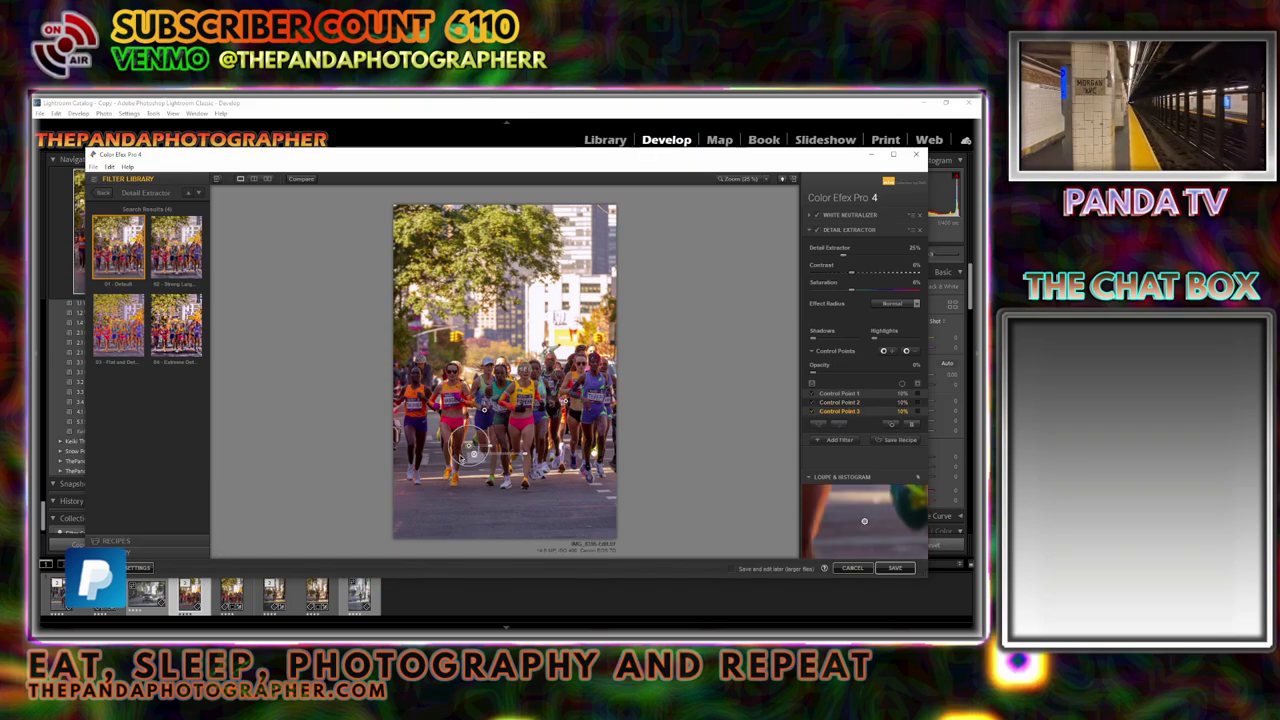
{"action": "left_click", "coordinate": [891, 423]}
{"action": "left_click", "coordinate": [462, 482]}
{"action": "left_click_drag", "start_coordinate": [453, 479], "coordinate": [548, 499]}
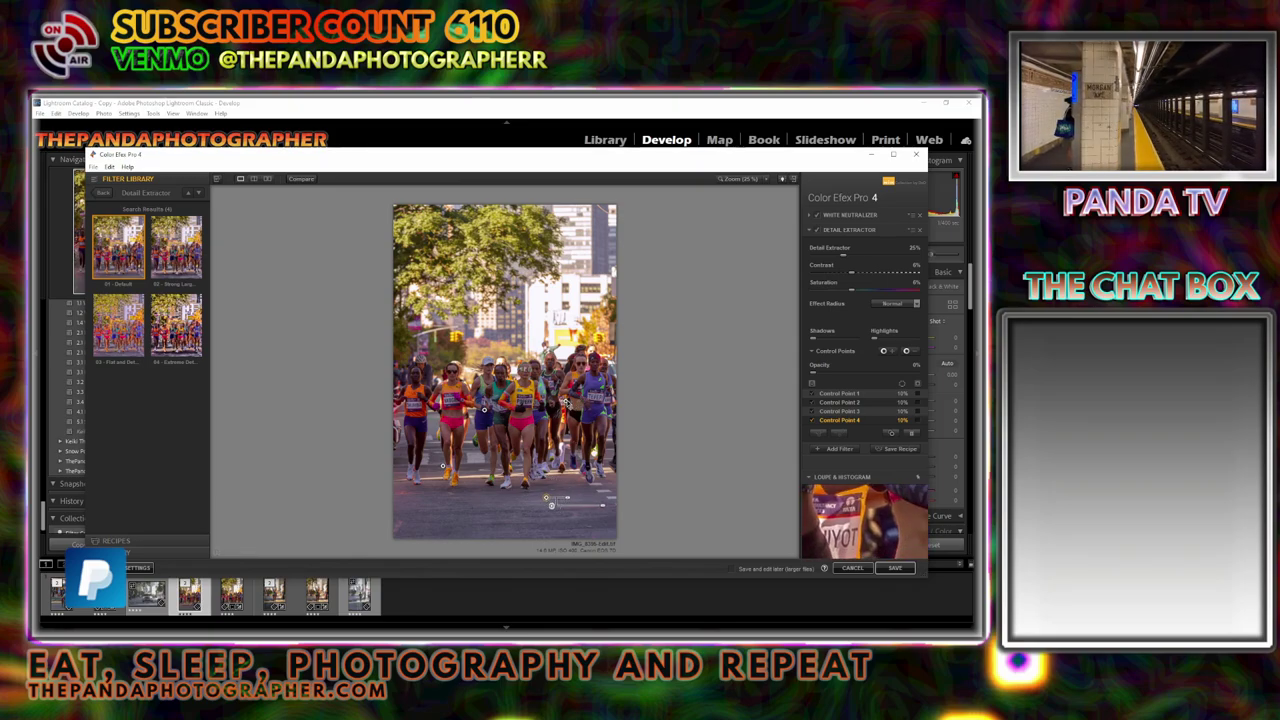
Step: Reposition the control points over the runners and add a fifth on the lower-right road
{"action": "left_click", "coordinate": [566, 400]}
{"action": "left_click", "coordinate": [484, 405]}
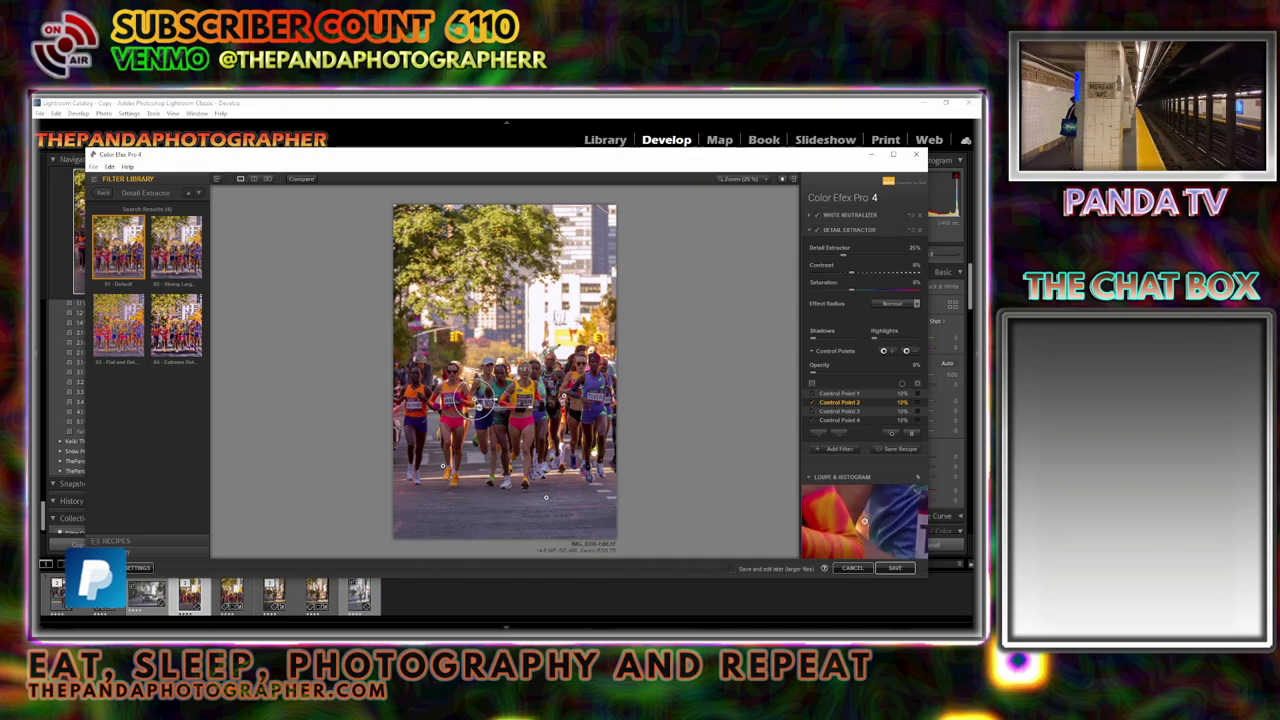
{"action": "left_click_drag", "start_coordinate": [484, 405], "coordinate": [445, 400]}
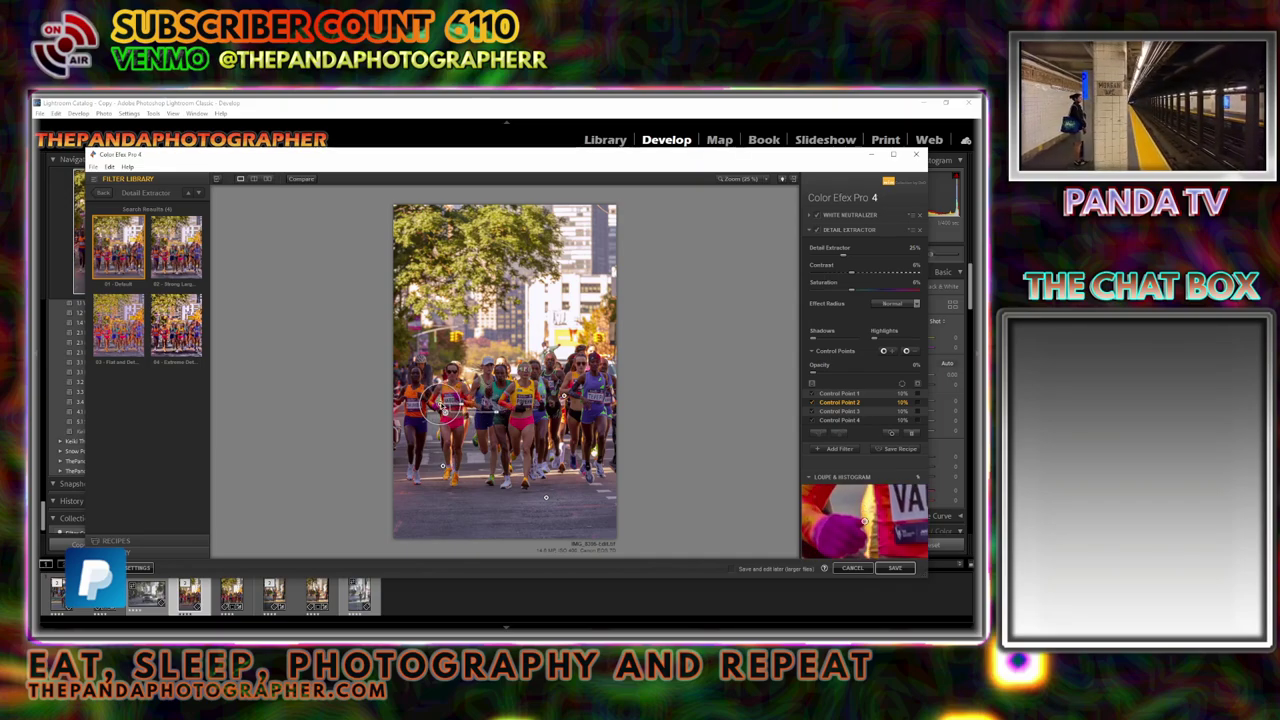
{"action": "left_click", "coordinate": [565, 405]}
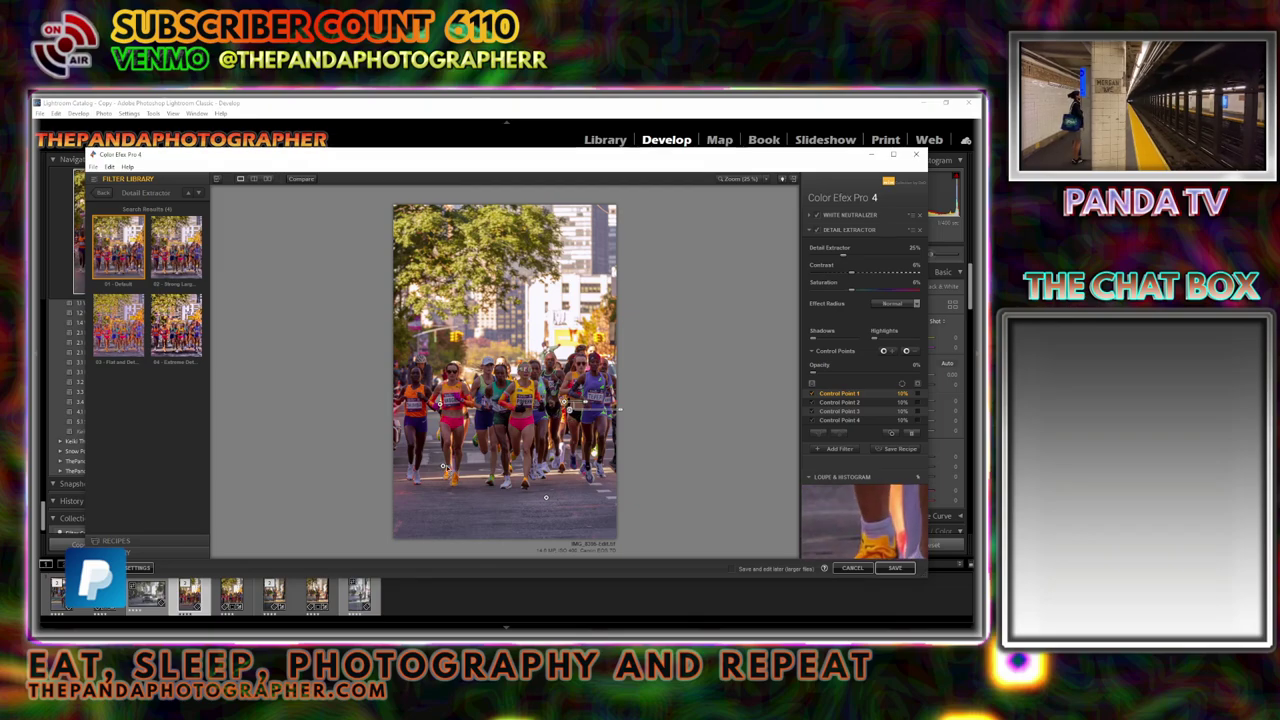
{"action": "left_click_drag", "start_coordinate": [444, 466], "coordinate": [514, 446]}
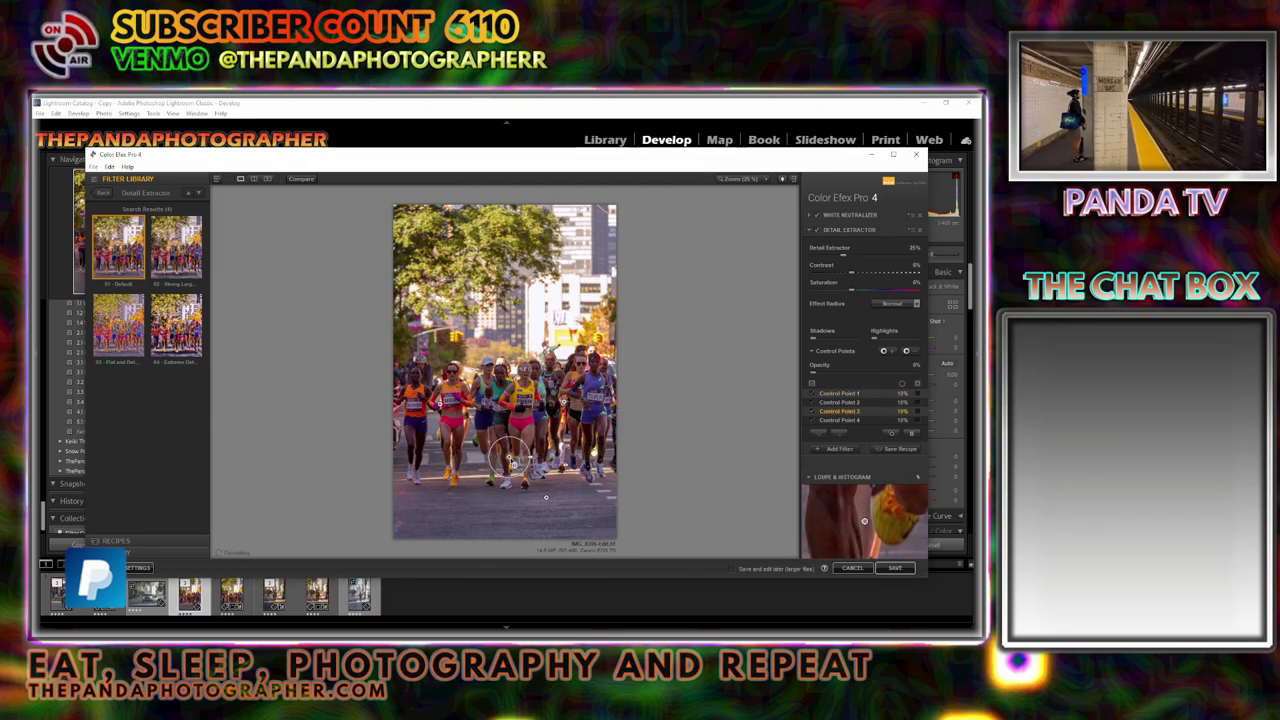
{"action": "left_click", "coordinate": [546, 497]}
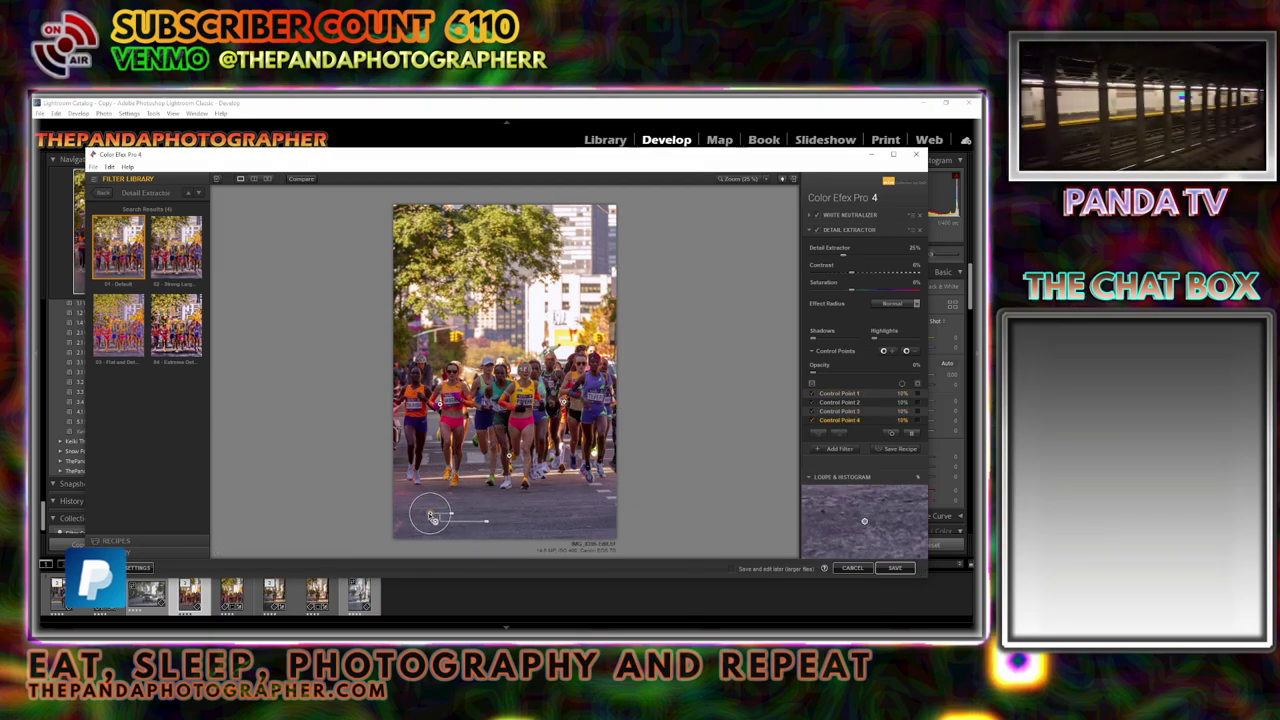
{"action": "left_click", "coordinate": [433, 521]}
{"action": "left_click_drag", "start_coordinate": [435, 520], "coordinate": [588, 514]}
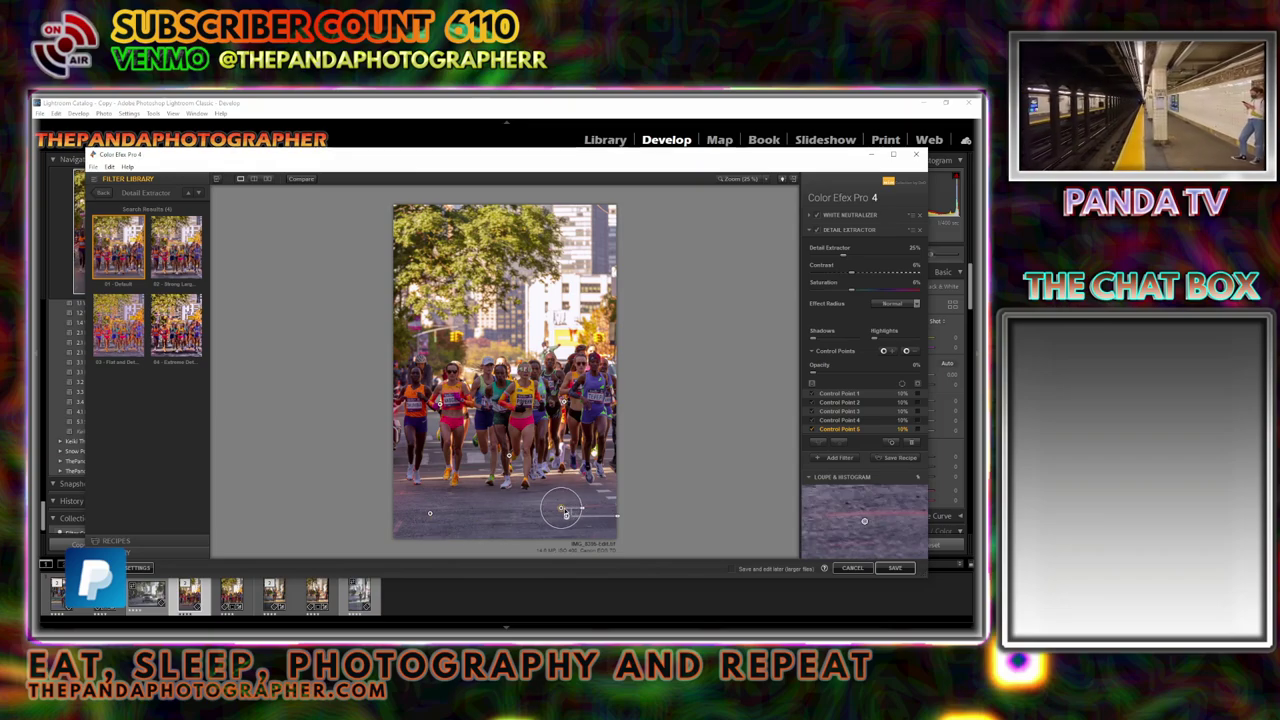
Step: Review each of the five Detail Extractor control points on runners and road
{"action": "left_click", "coordinate": [565, 402]}
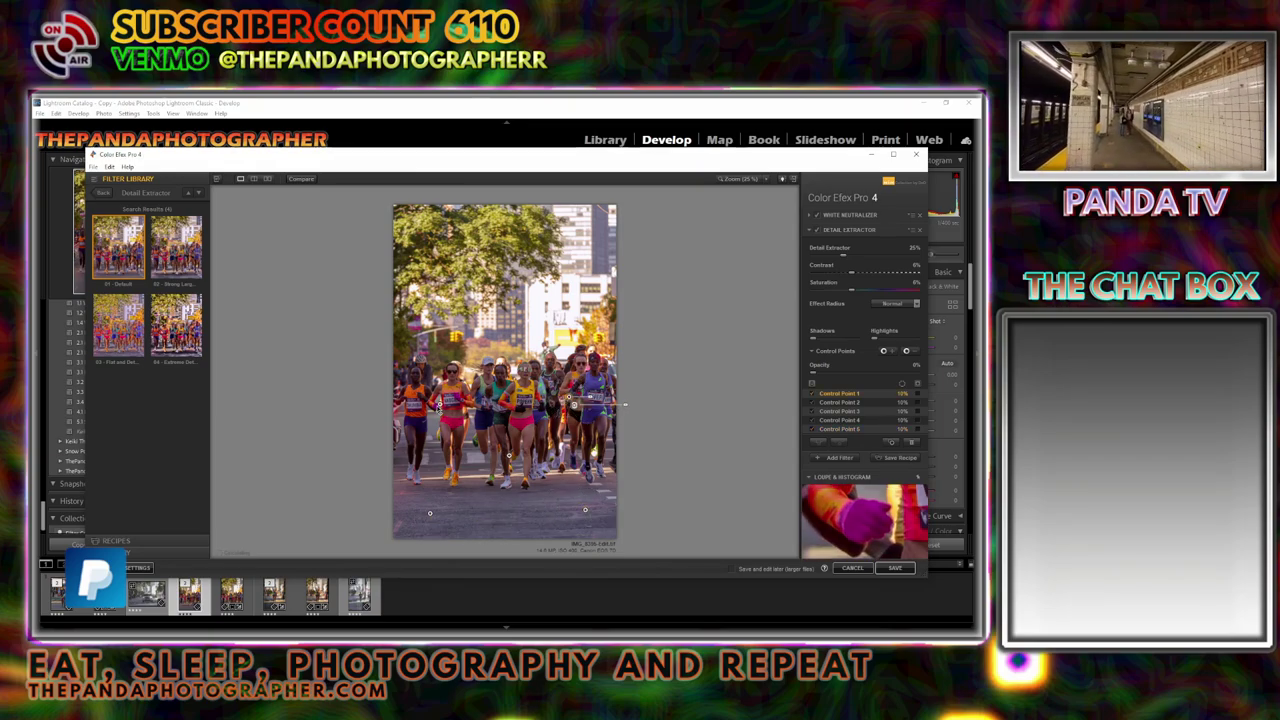
{"action": "left_click", "coordinate": [441, 405]}
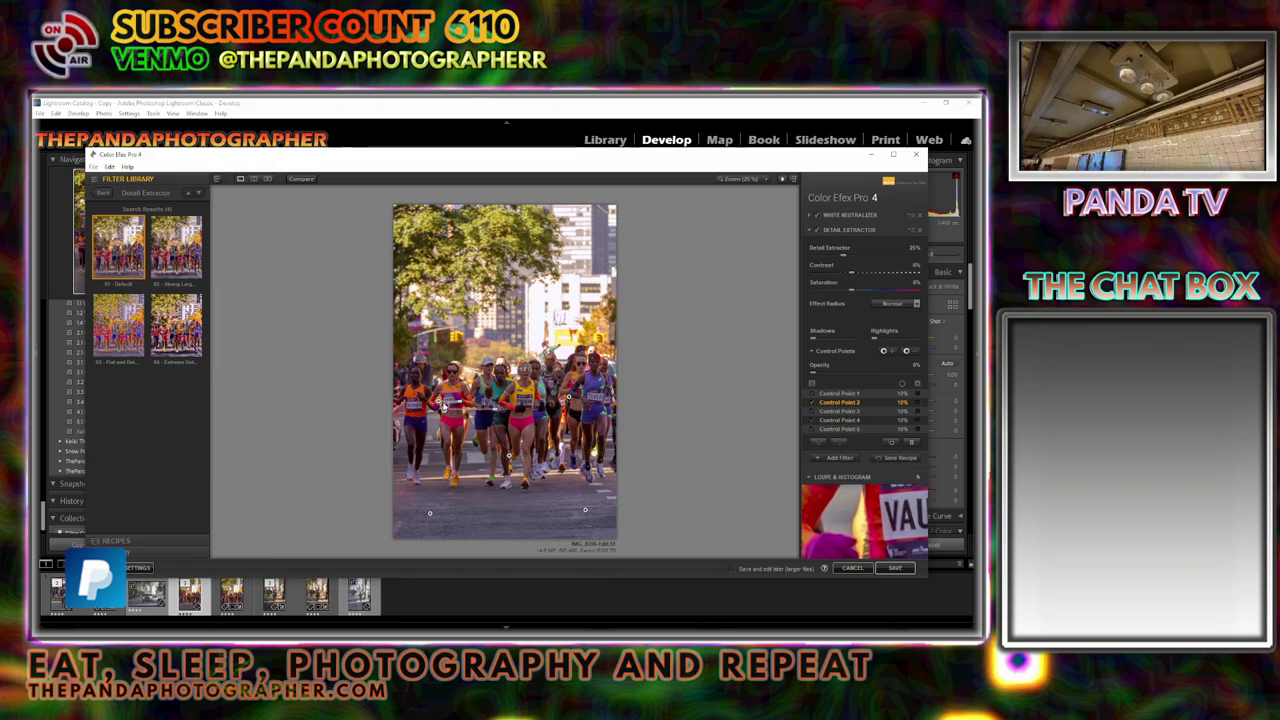
{"action": "left_click", "coordinate": [511, 457]}
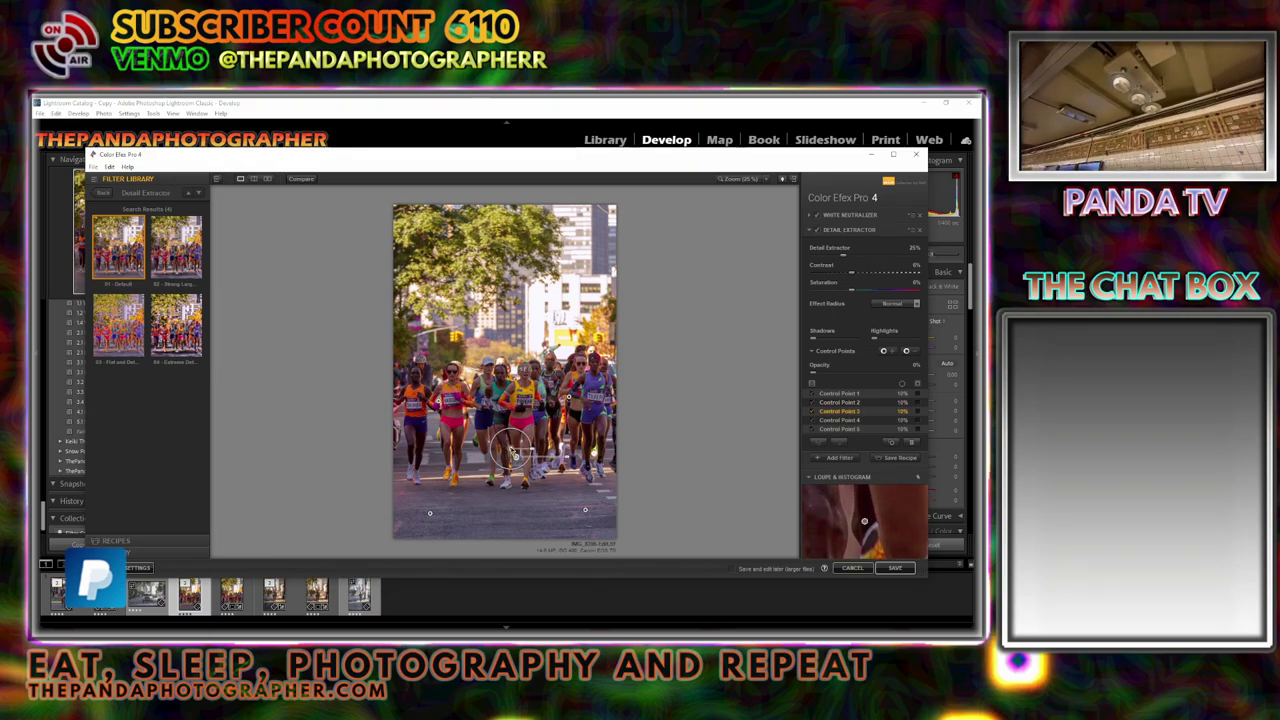
{"action": "left_click", "coordinate": [430, 513]}
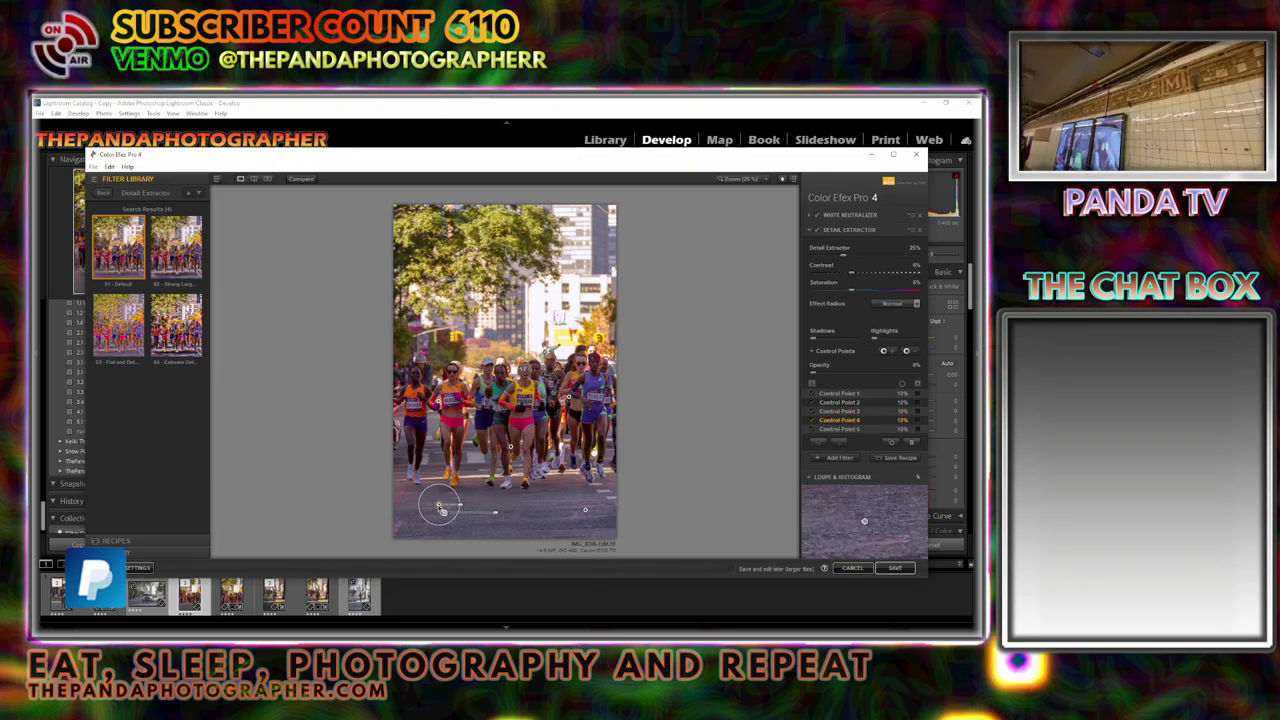
{"action": "left_click", "coordinate": [582, 511]}
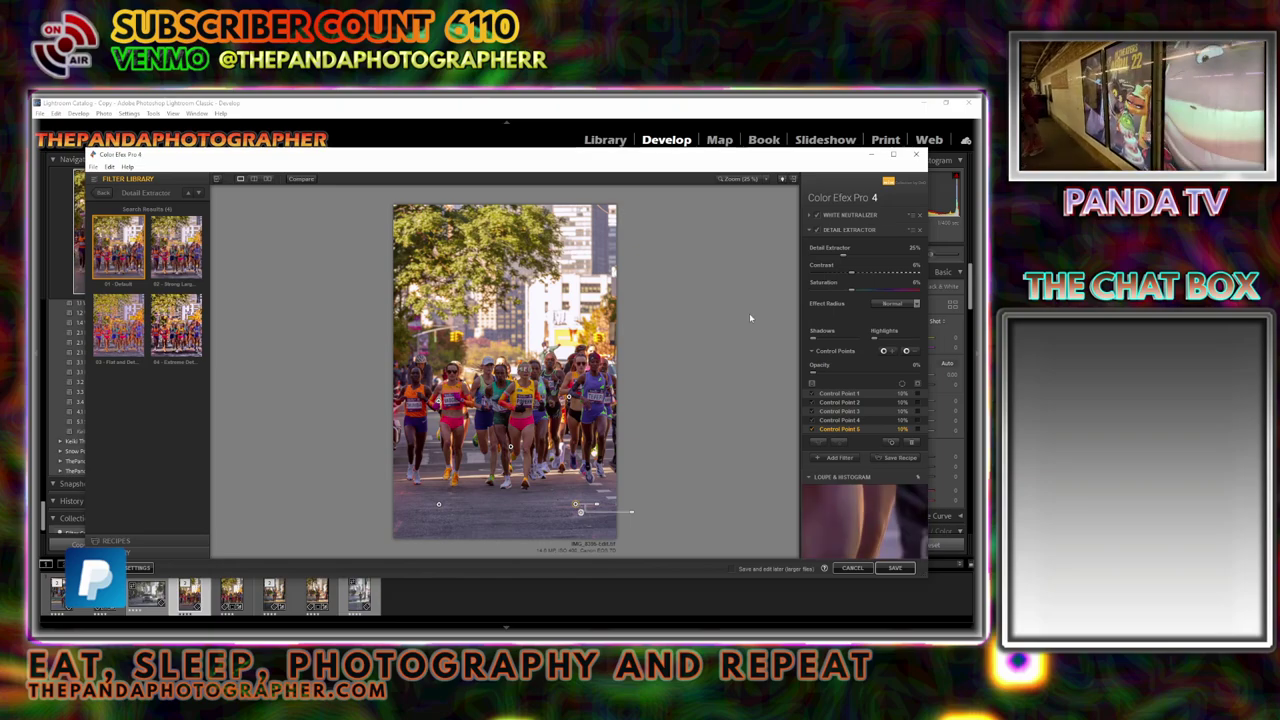
Step: Add a Levels & Curves filter as the third filter in the stack
{"action": "left_click", "coordinate": [839, 457]}
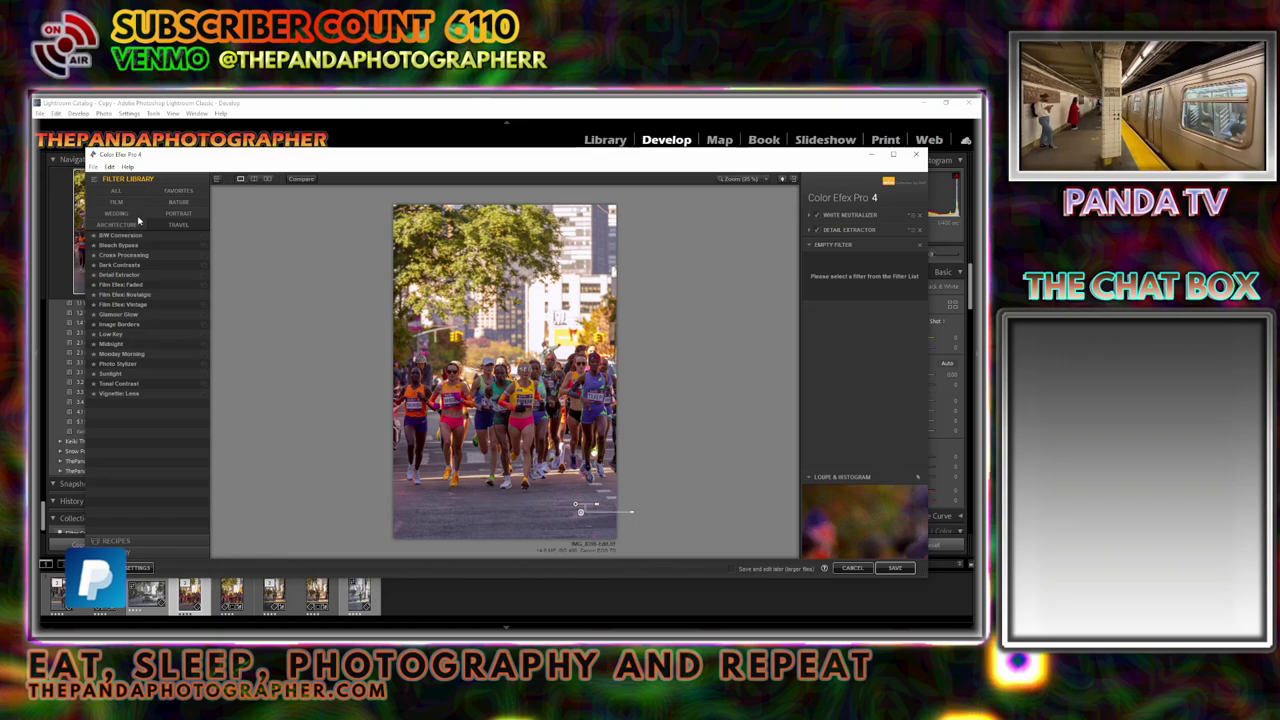
{"action": "left_click", "coordinate": [118, 224]}
{"action": "left_click", "coordinate": [203, 315]}
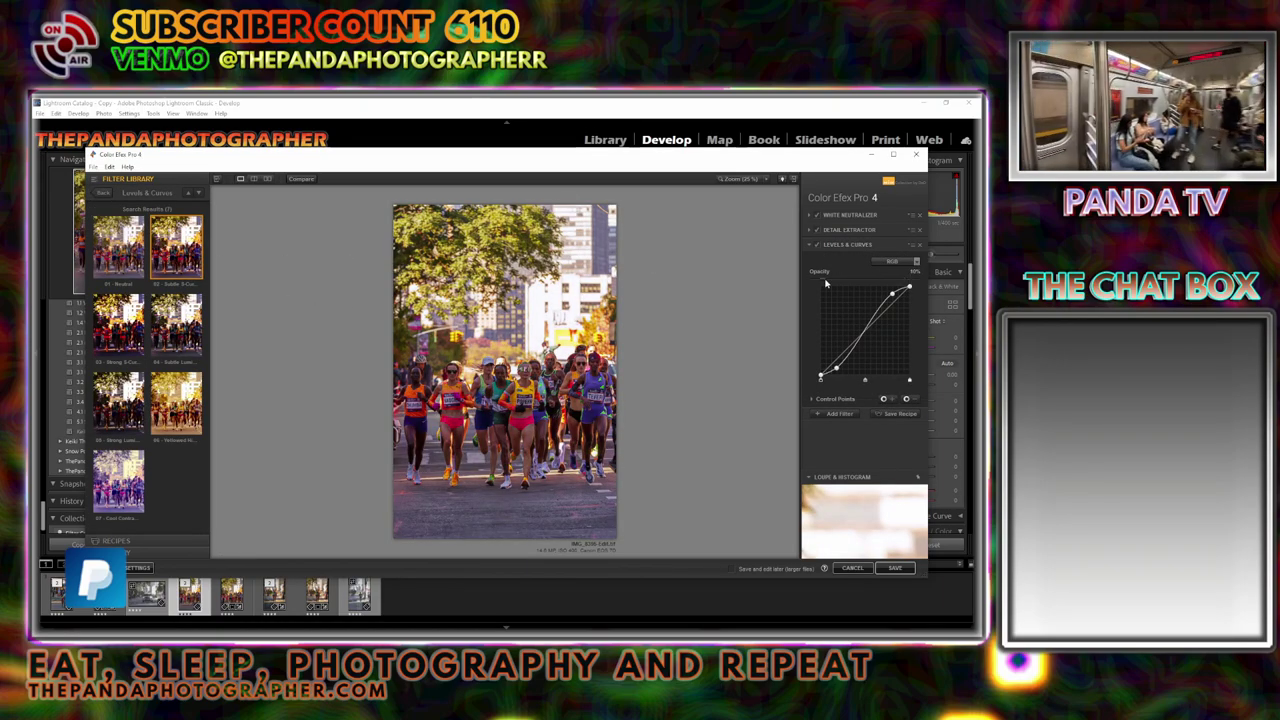
Step: Raise Levels & Curves opacity to 87% and place a control point on the lower-left road
{"action": "left_click_drag", "start_coordinate": [824, 285], "coordinate": [885, 282]}
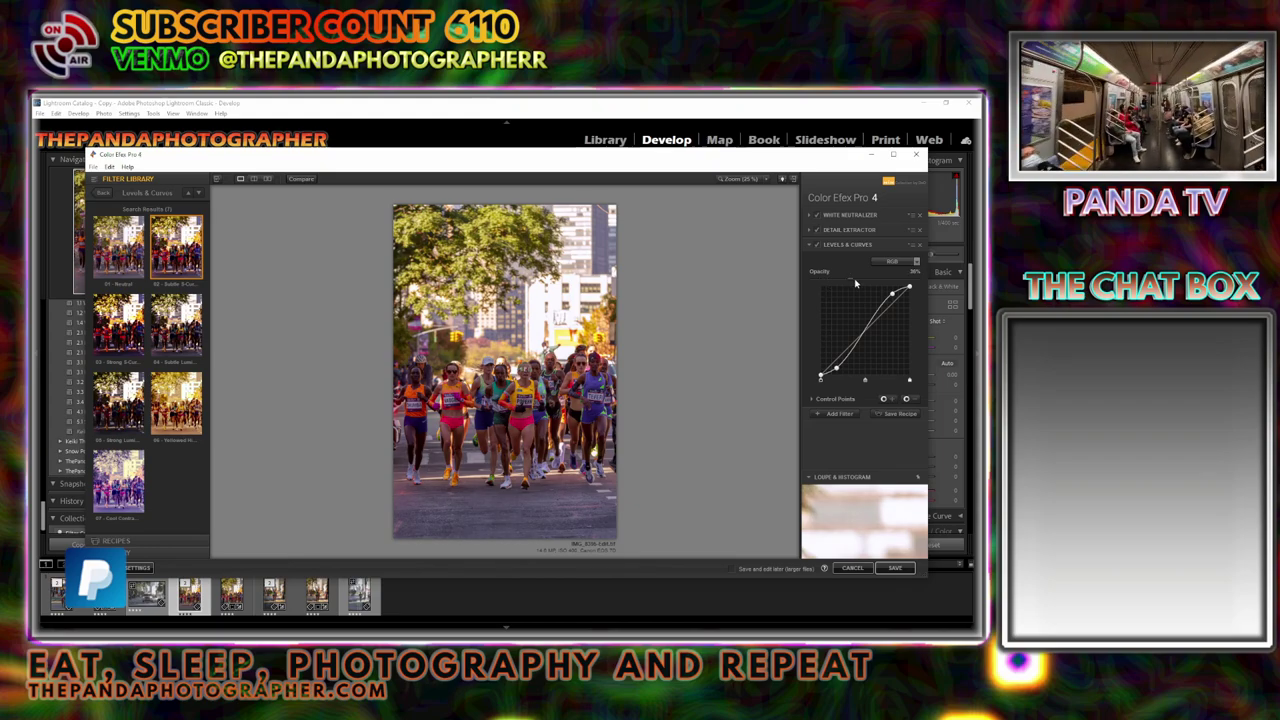
{"action": "left_click", "coordinate": [883, 398]}
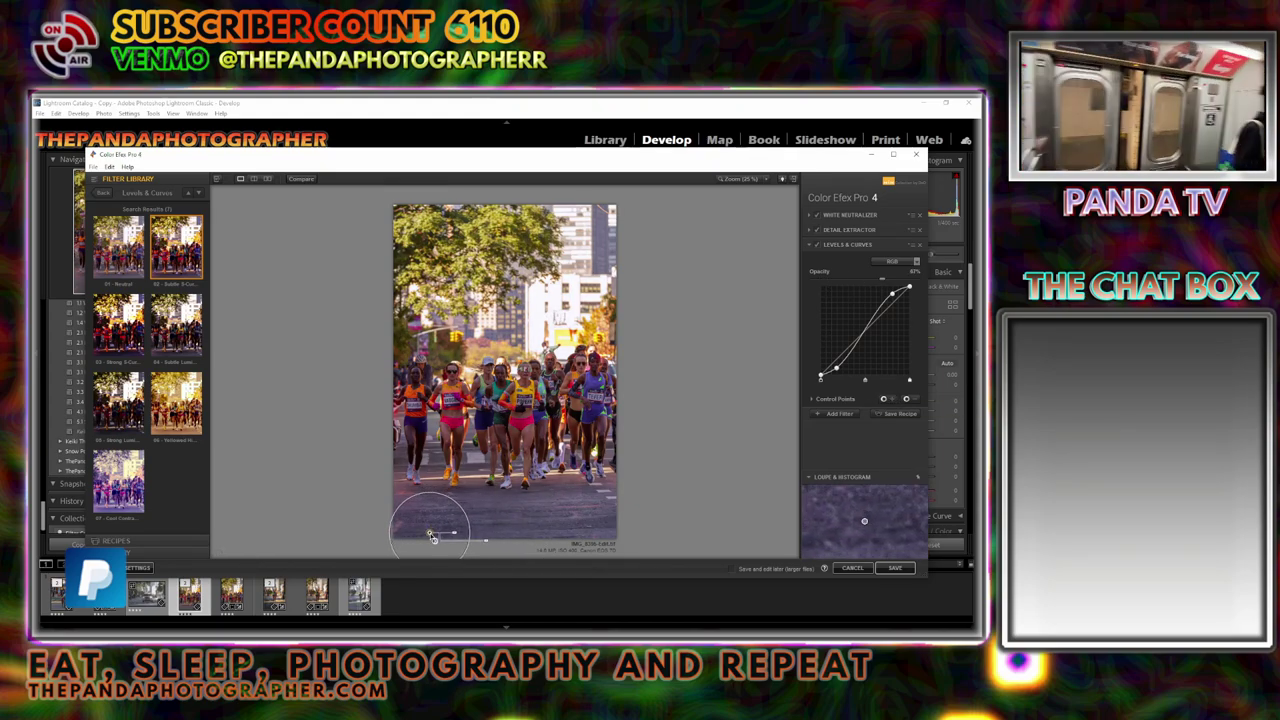
{"action": "left_click", "coordinate": [429, 532]}
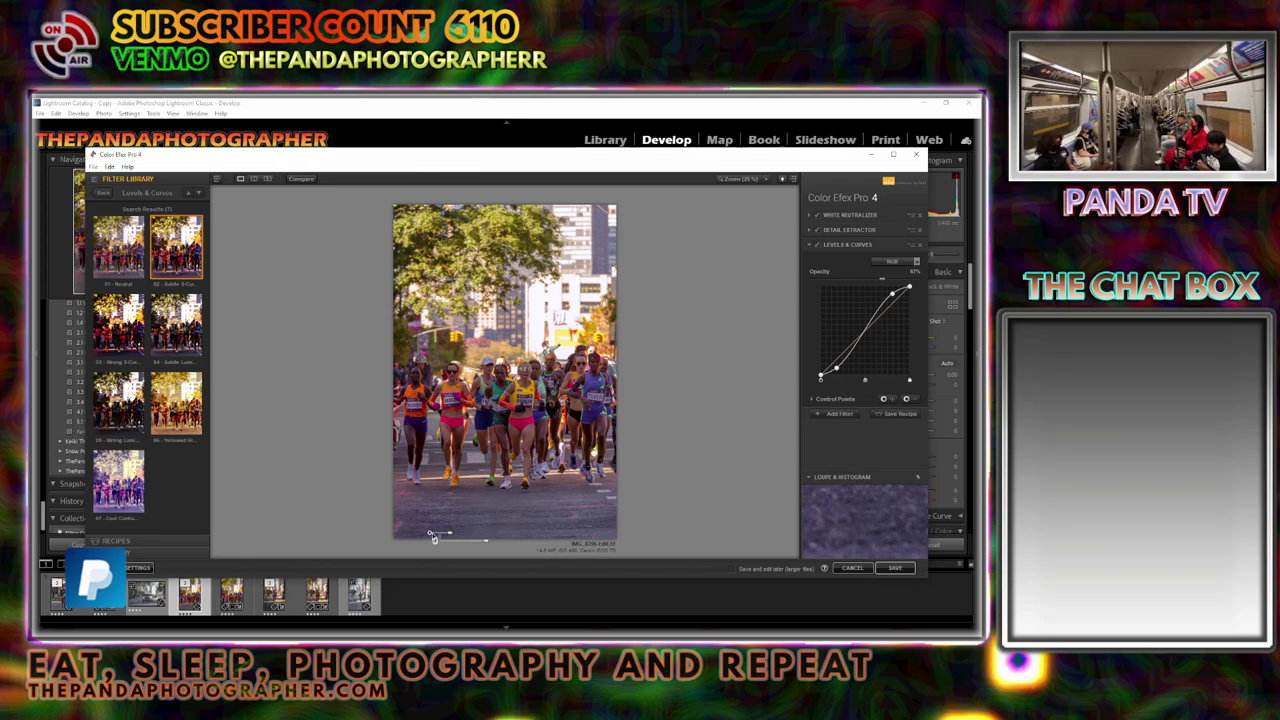
{"action": "left_click_drag", "start_coordinate": [429, 532], "coordinate": [428, 515]}
Step: Add three more control points, moving the last into the background, then add an empty filter slot
{"action": "left_click", "coordinate": [812, 398]}
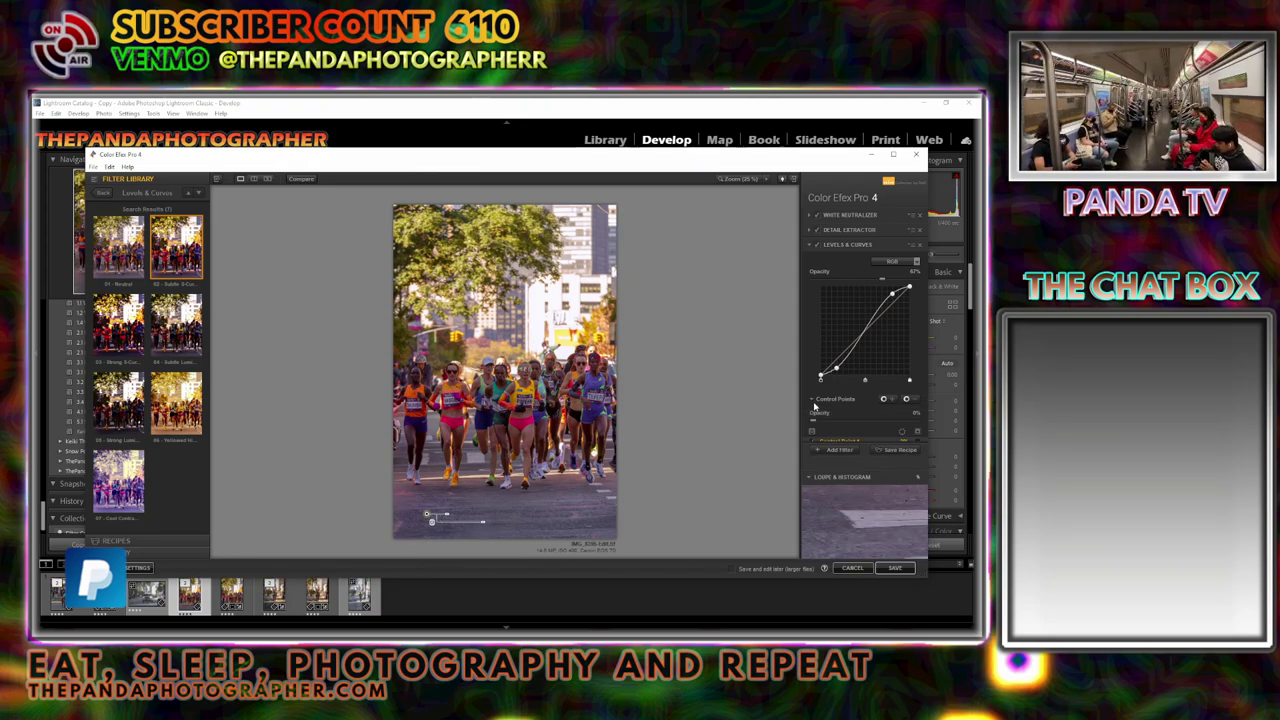
{"action": "left_click_drag", "start_coordinate": [436, 525], "coordinate": [500, 519]}
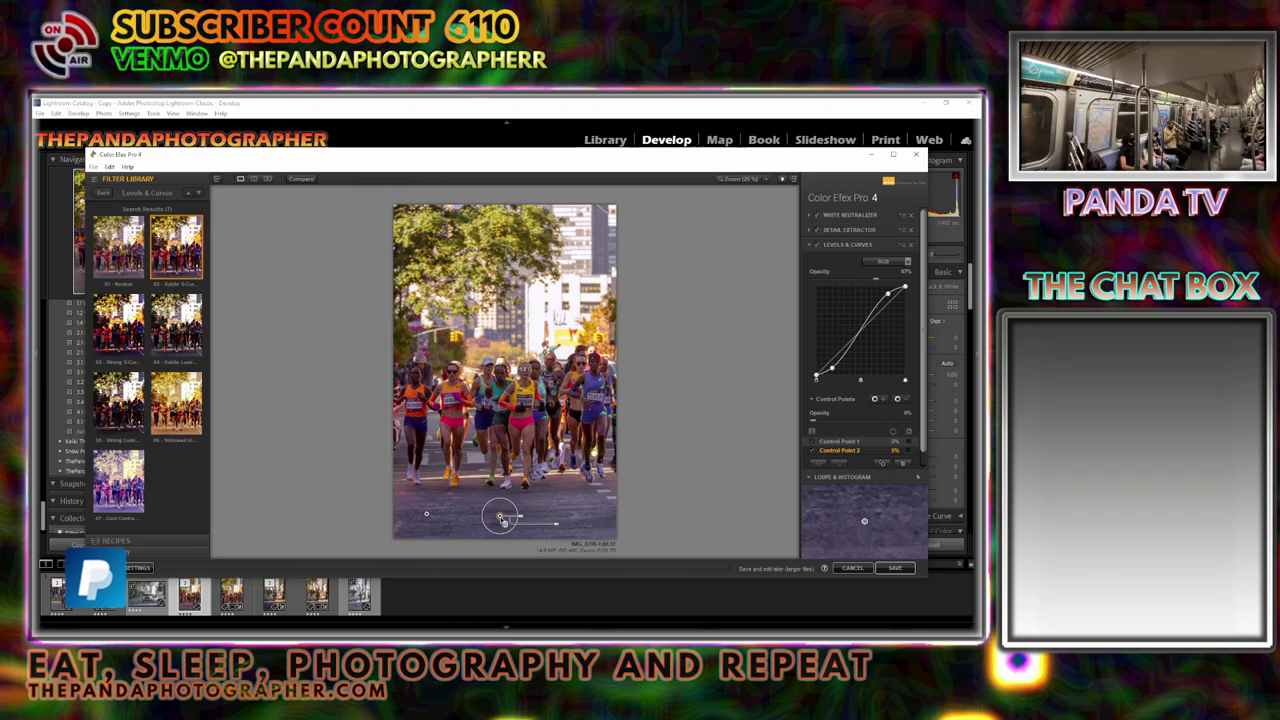
{"action": "left_click", "coordinate": [882, 462]}
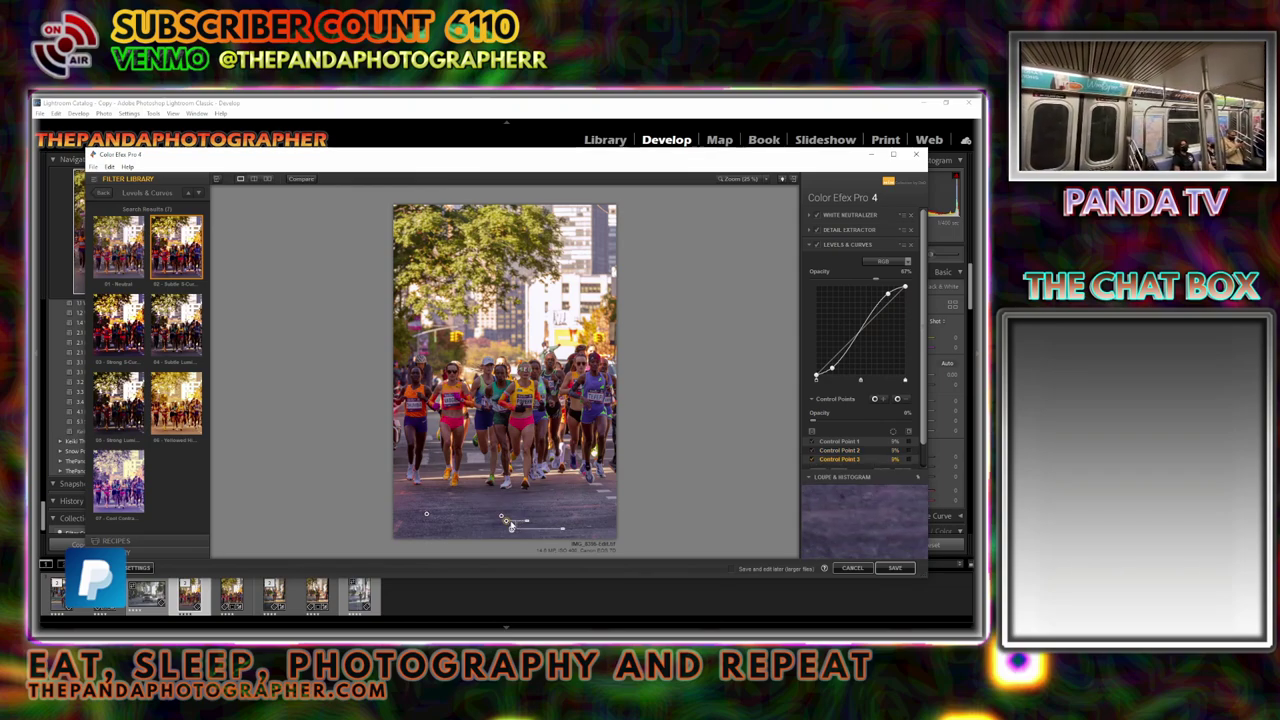
{"action": "left_click", "coordinate": [572, 516]}
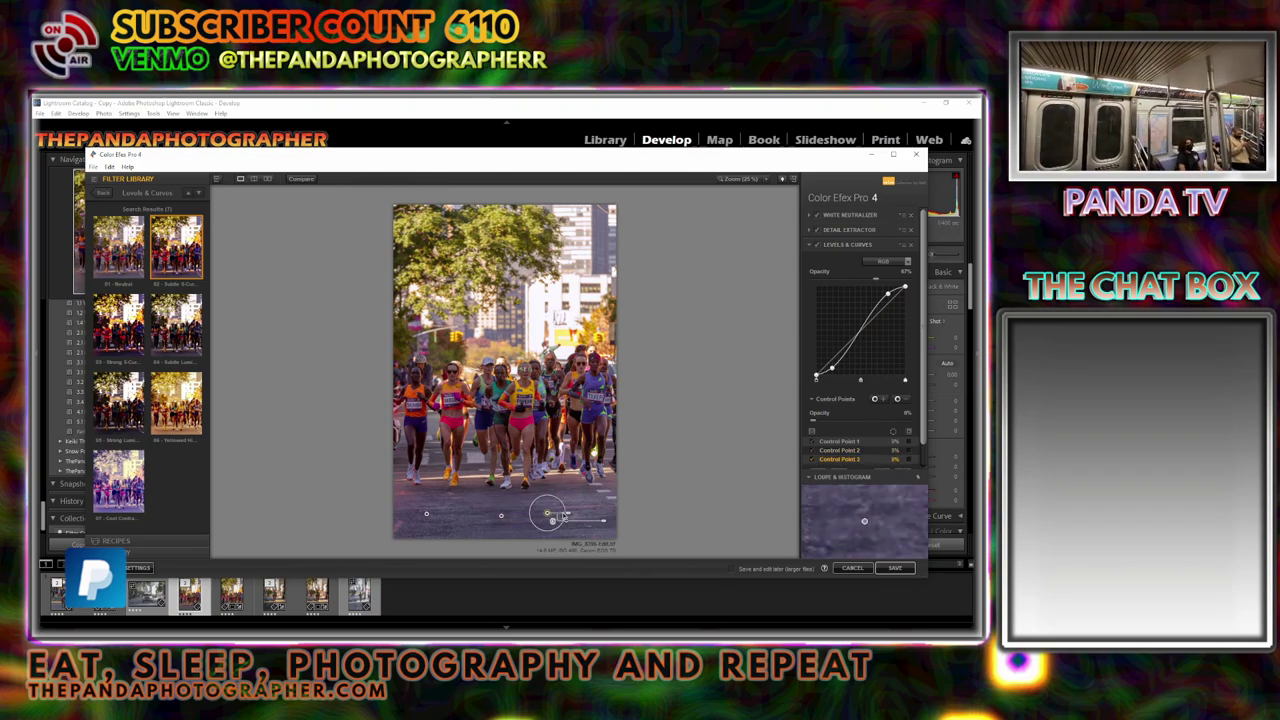
{"action": "left_click", "coordinate": [872, 466]}
{"action": "left_click", "coordinate": [577, 518]}
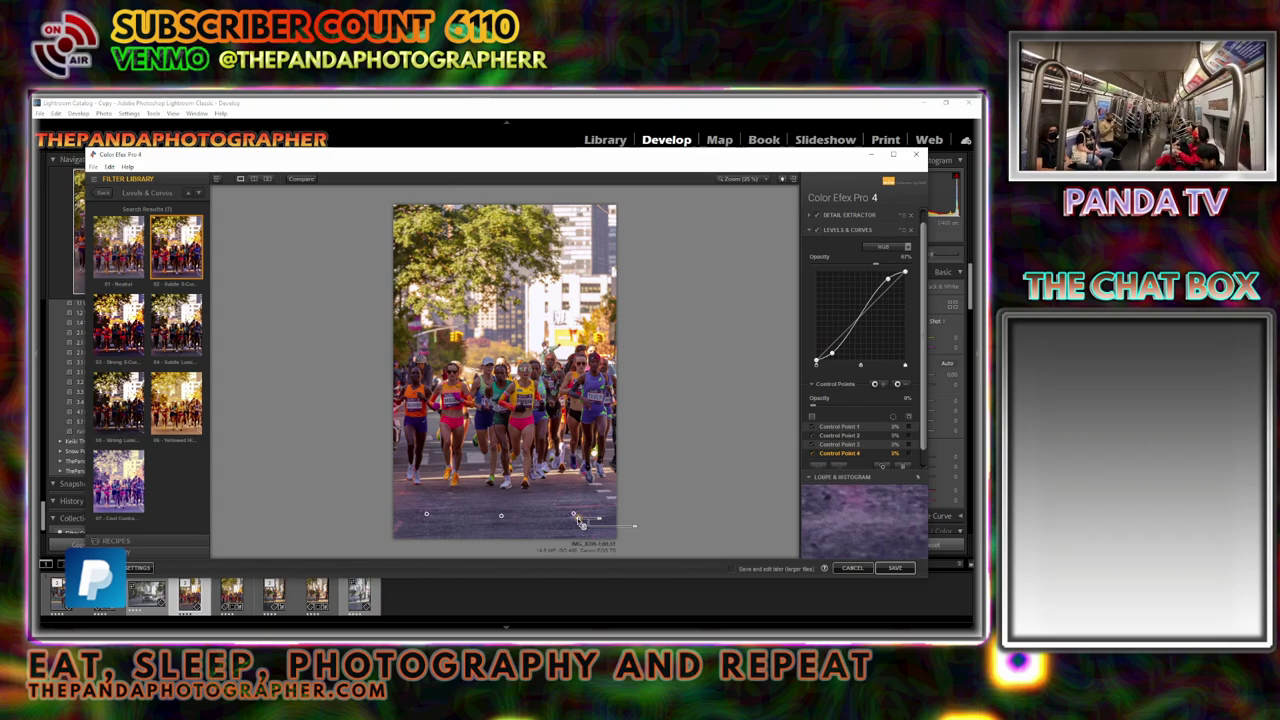
{"action": "left_click_drag", "start_coordinate": [579, 521], "coordinate": [512, 318]}
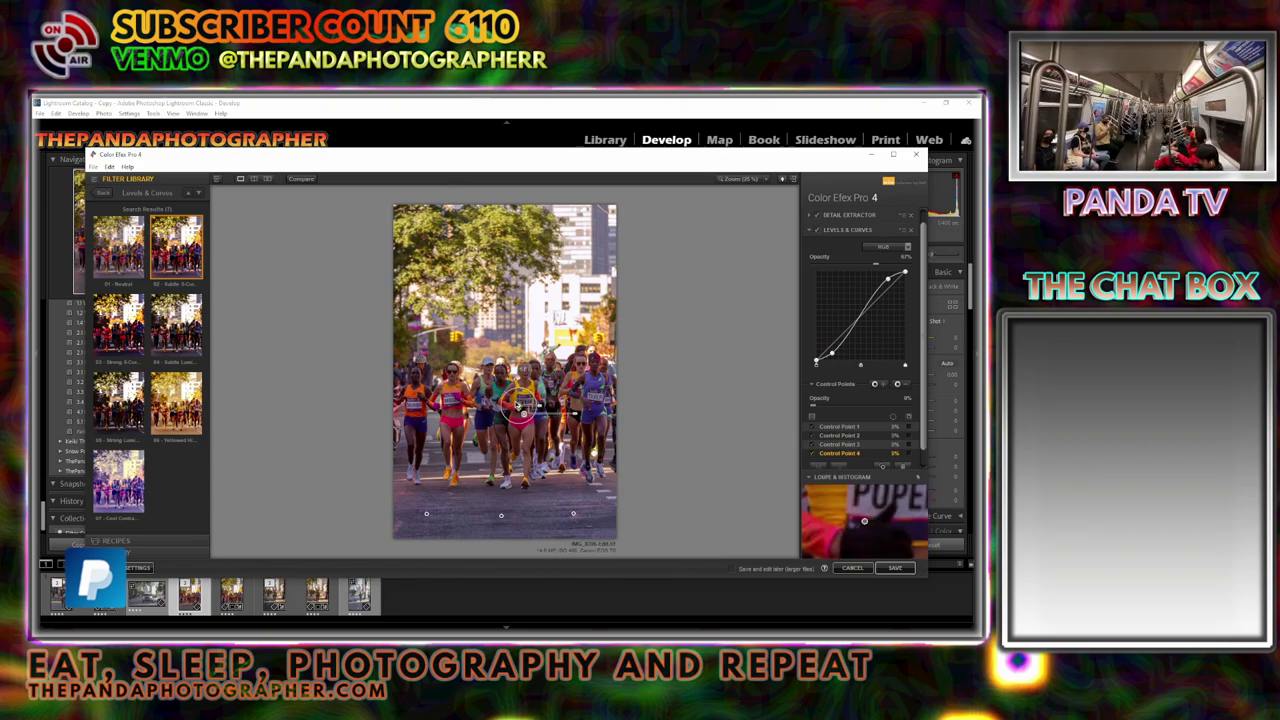
{"action": "left_click", "coordinate": [835, 466]}
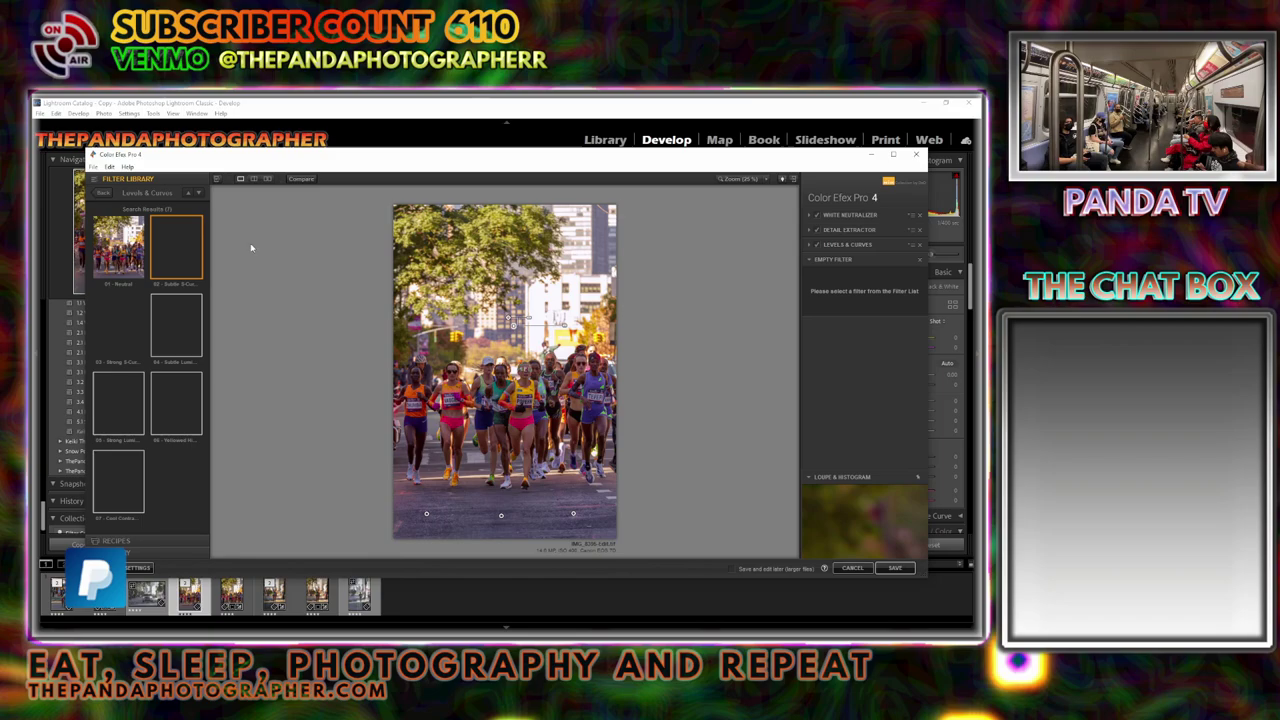
Step: Apply an Image Borders preset with Size and Spread at -99% and save the image
{"action": "left_click", "coordinate": [104, 193]}
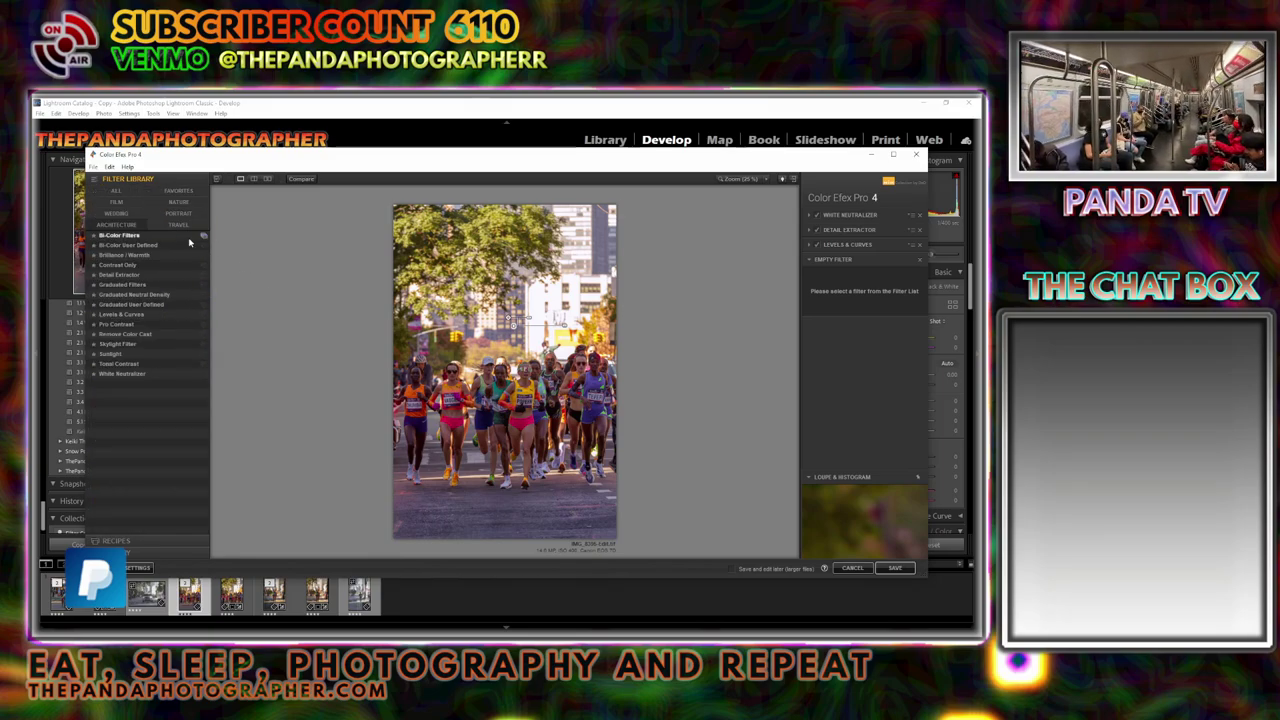
{"action": "left_click", "coordinate": [150, 324]}
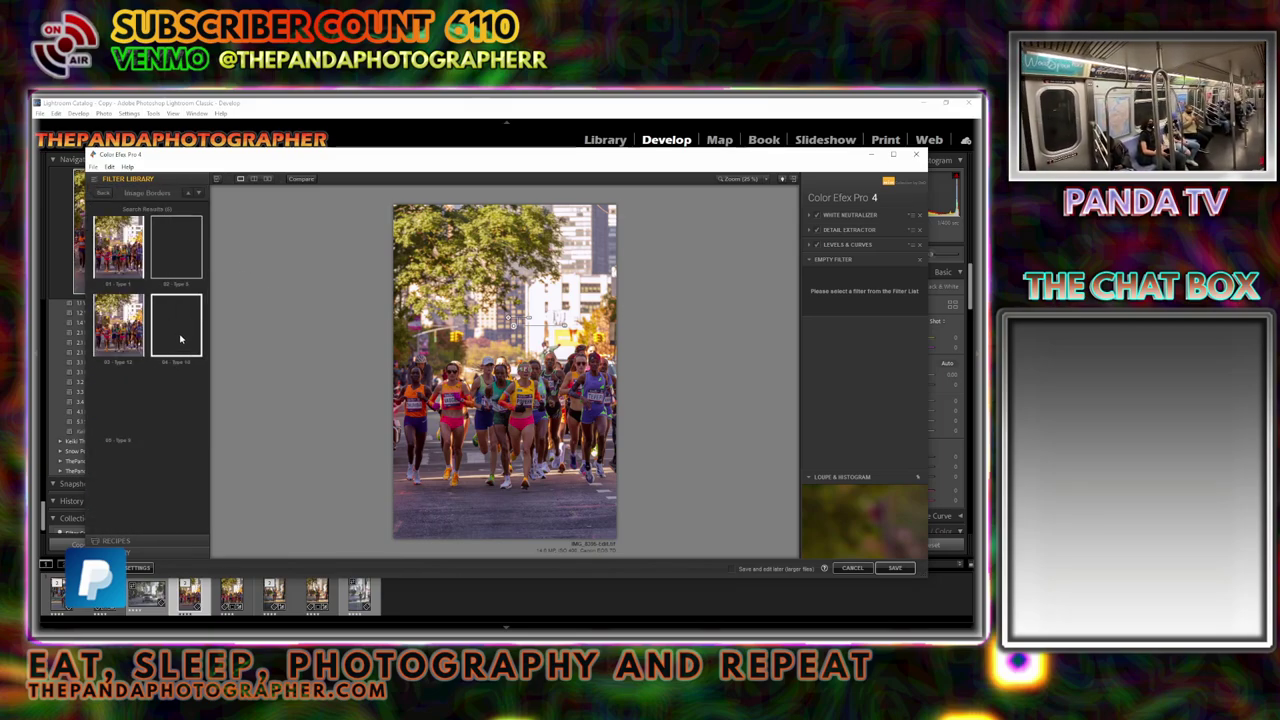
{"action": "left_click", "coordinate": [180, 340]}
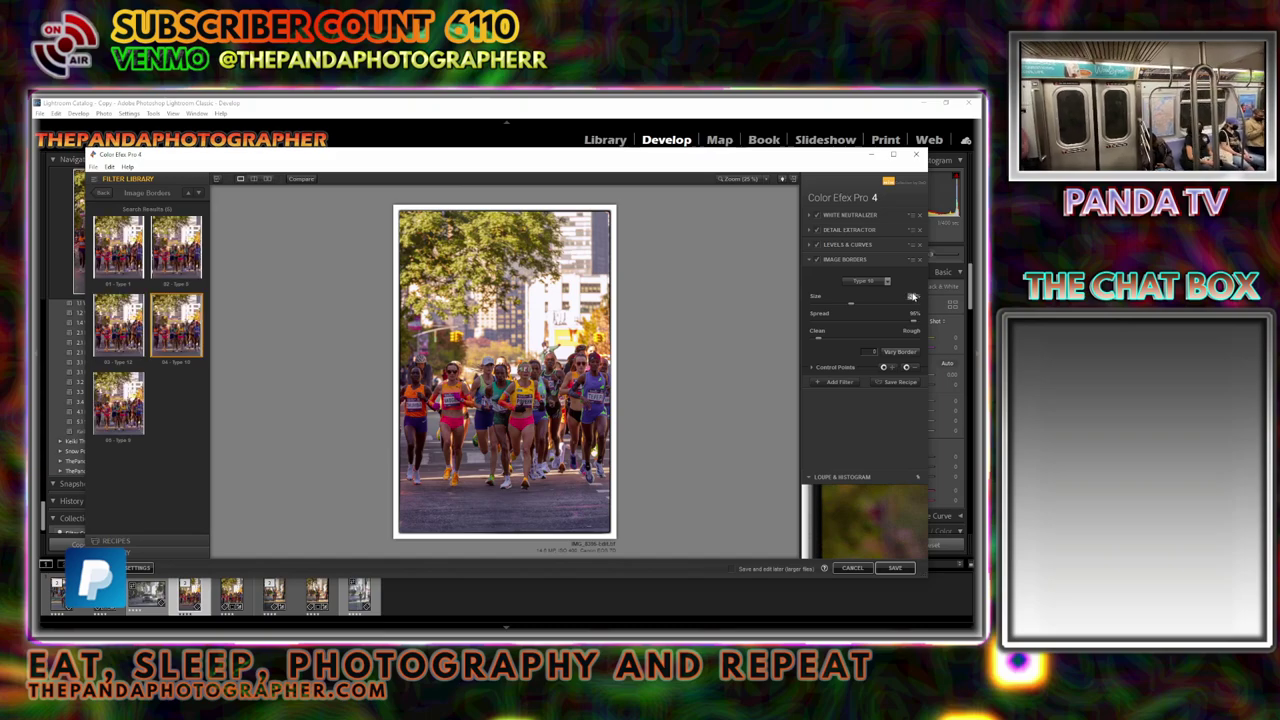
{"action": "left_click", "coordinate": [912, 296]}
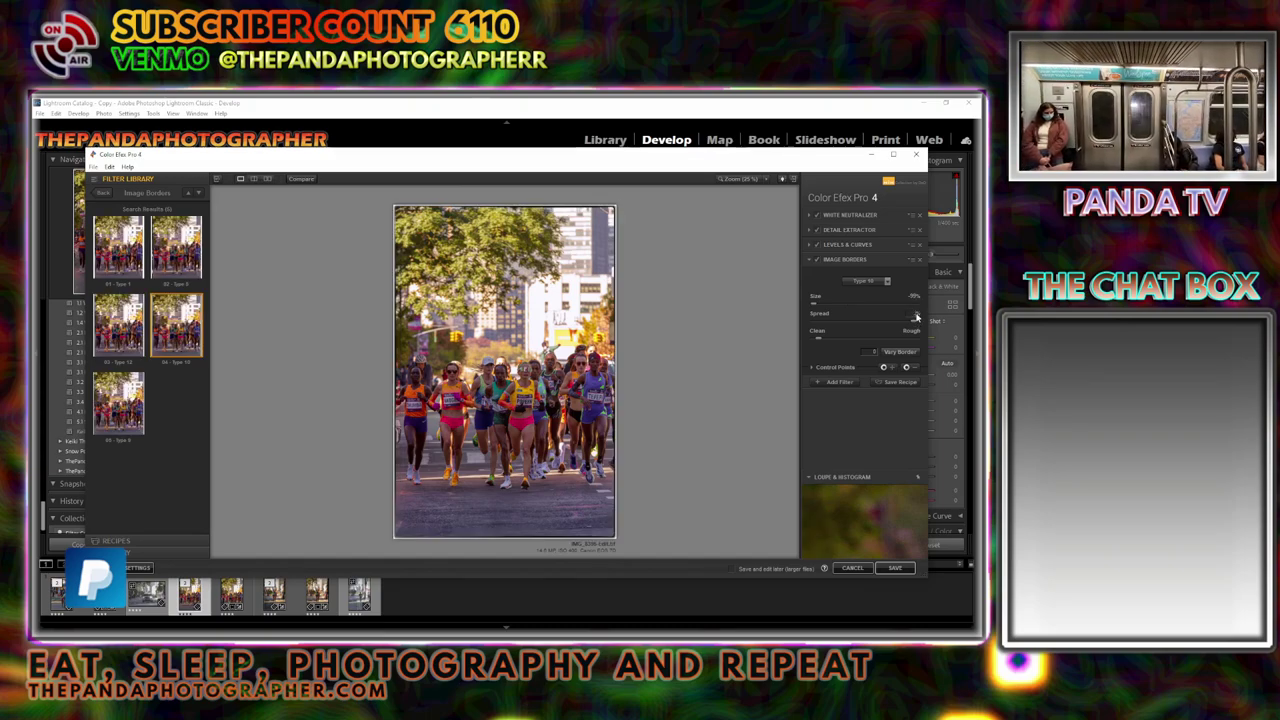
{"action": "left_click", "coordinate": [916, 317]}
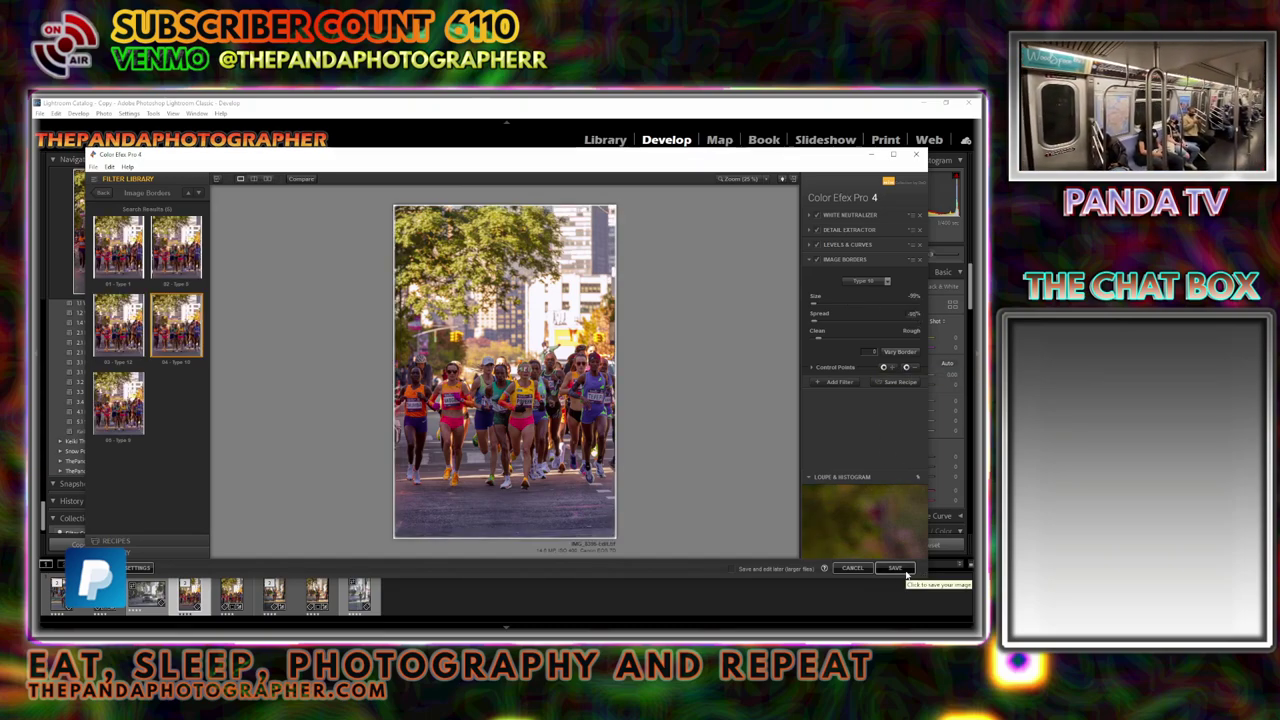
{"action": "left_click", "coordinate": [906, 570]}
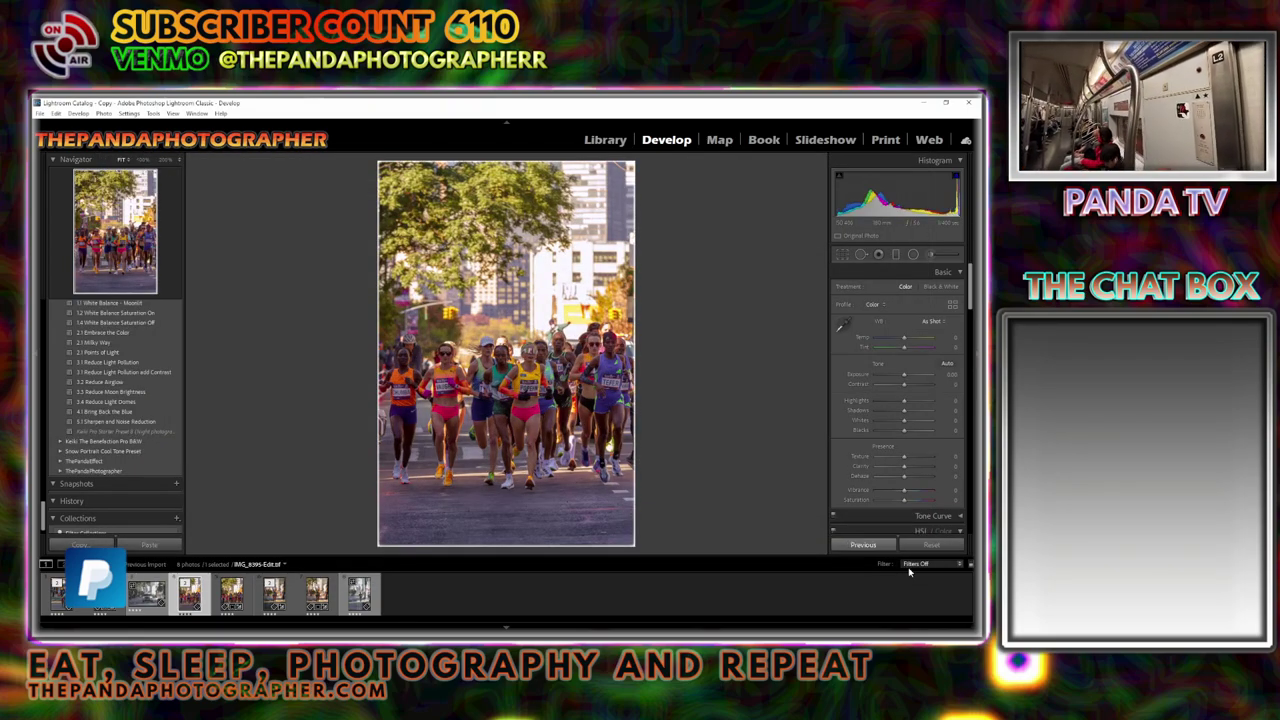
Step: Apply the ThePandaPhotographer develop preset to the marathon photo from the Library grid
{"action": "left_click", "coordinate": [605, 139]}
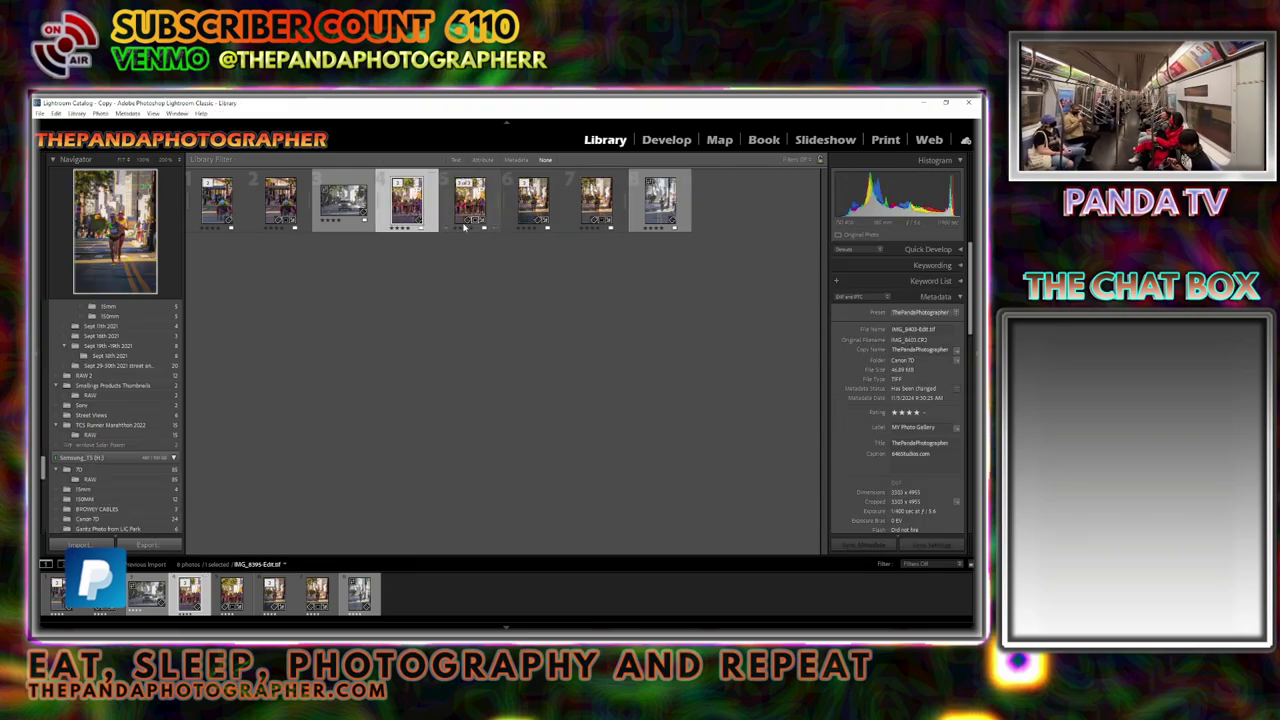
{"action": "right_click", "coordinate": [420, 198]}
{"action": "left_click", "coordinate": [630, 498]}
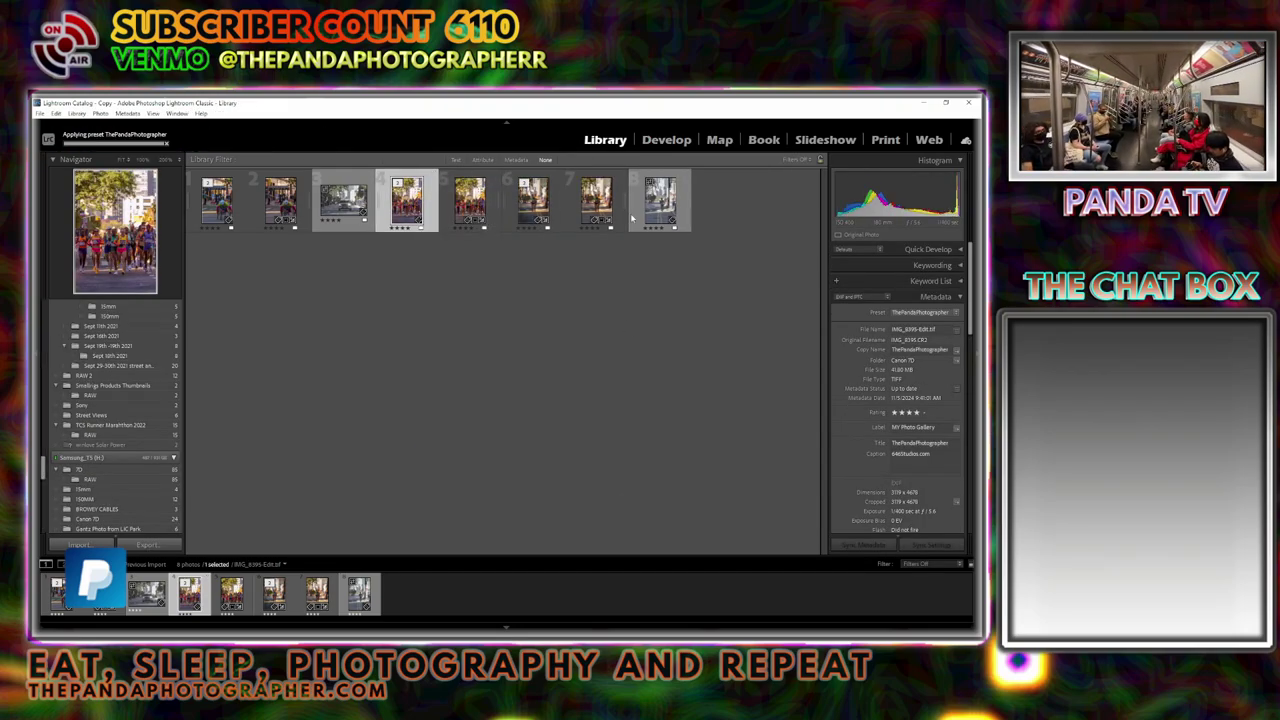
{"action": "left_click", "coordinate": [666, 139]}
{"action": "left_click", "coordinate": [528, 348]}
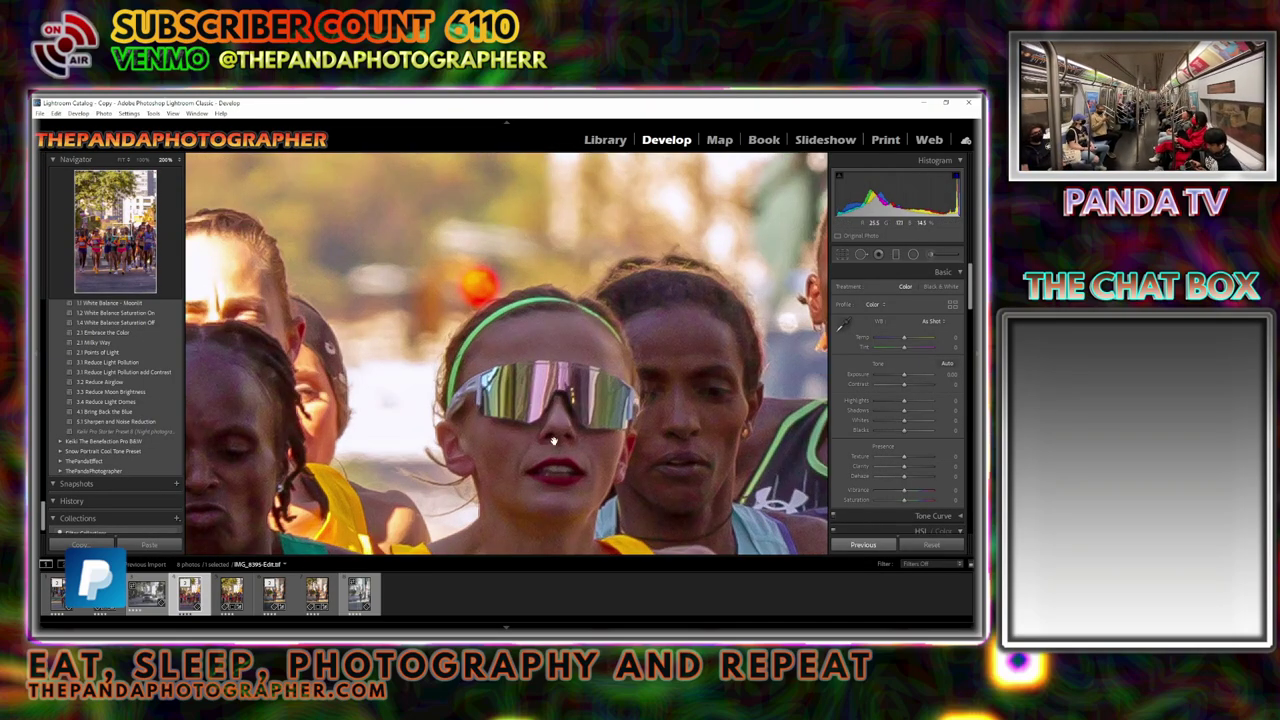
{"action": "left_click", "coordinate": [554, 441]}
Step: Apply the SaP 5-Polish - Soften preset, check the runners, and open Export One File
{"action": "scroll", "coordinate": [137, 372], "scroll_direction": "up", "scroll_amount": 3}
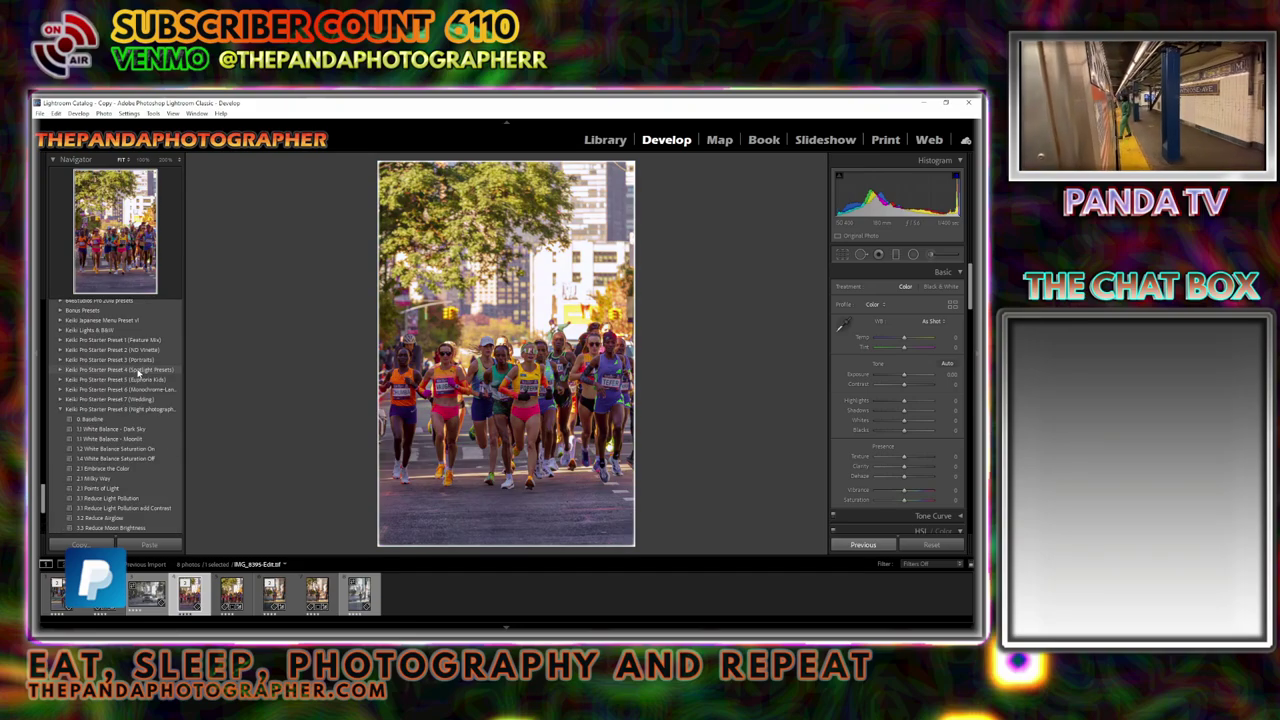
{"action": "scroll", "coordinate": [137, 360], "scroll_direction": "up", "scroll_amount": 4}
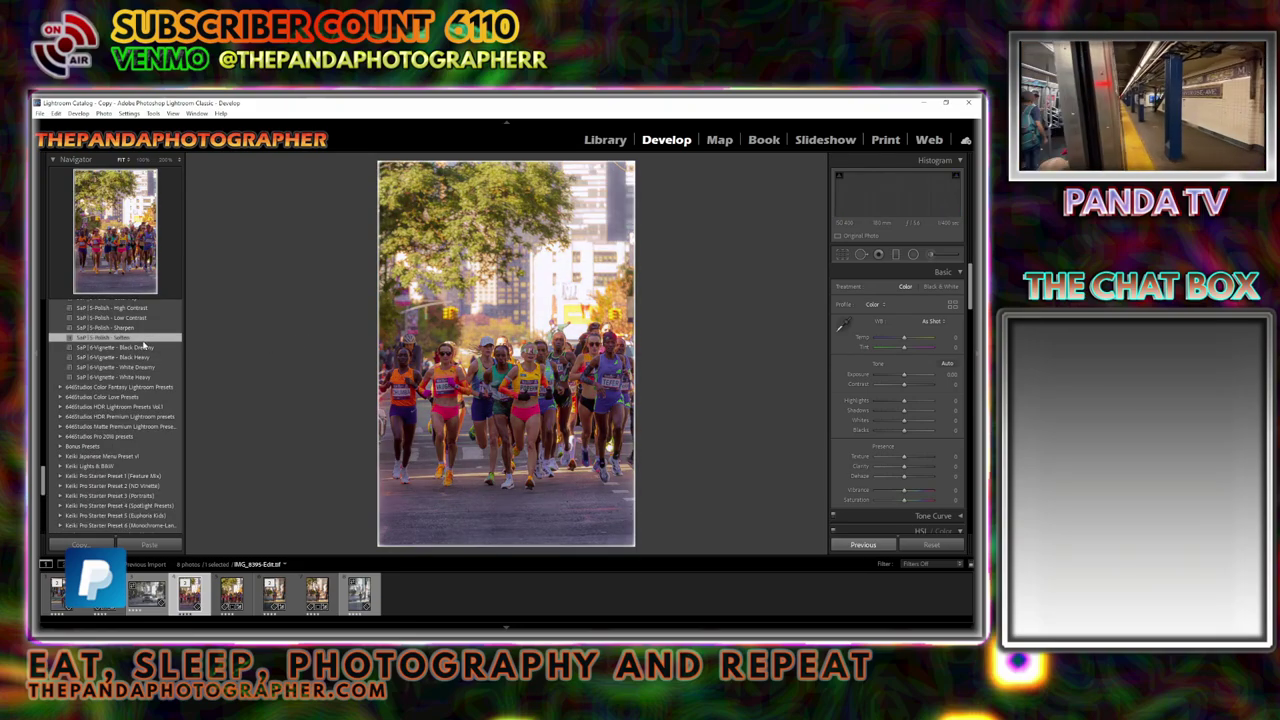
{"action": "left_click", "coordinate": [140, 338]}
{"action": "left_click", "coordinate": [527, 372]}
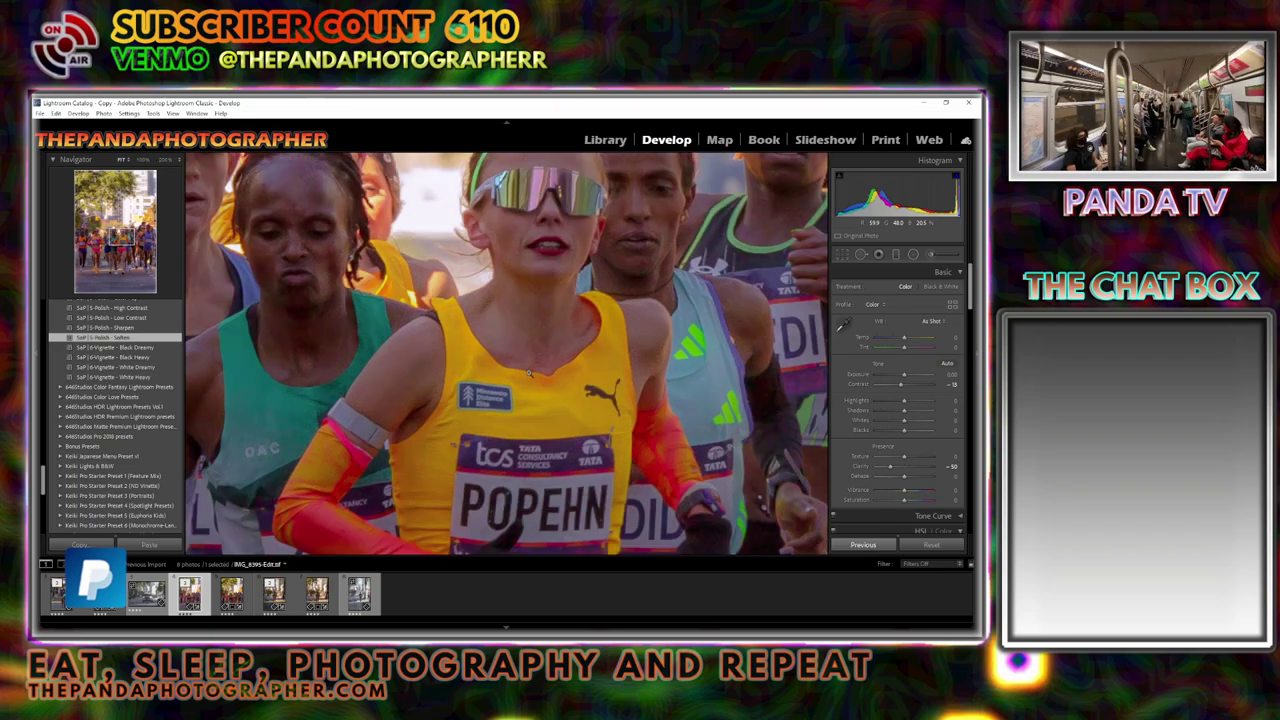
{"action": "left_click", "coordinate": [527, 372]}
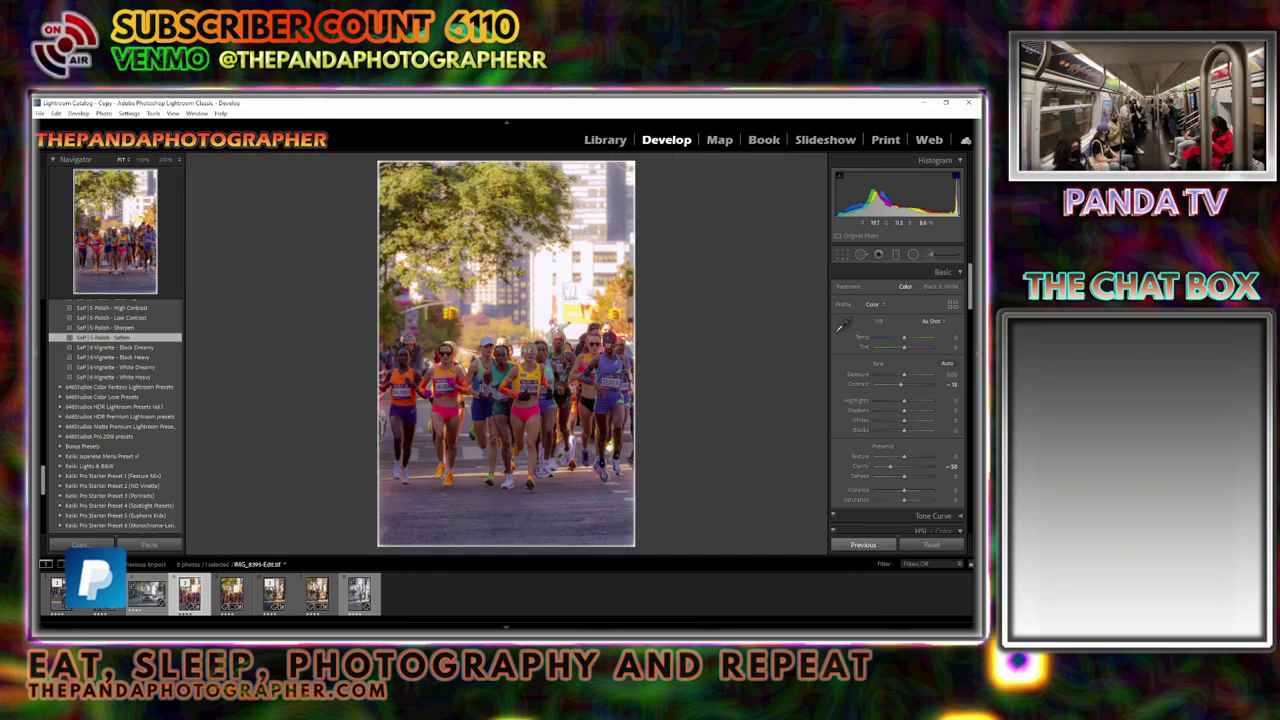
{"action": "left_click", "coordinate": [41, 113]}
{"action": "left_click", "coordinate": [60, 222]}
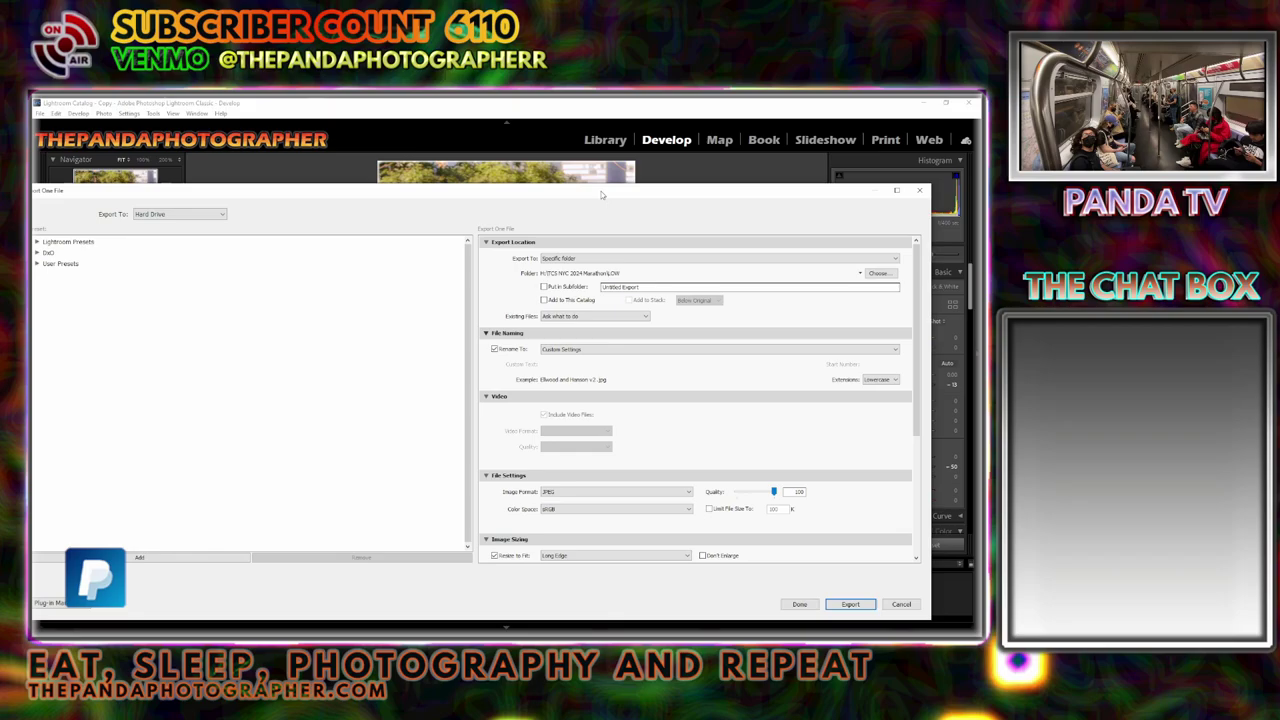
Step: Name the export file after the lead runners plus '(women wave)' and export the JPEG
{"action": "left_click_drag", "start_coordinate": [622, 135], "coordinate": [431, 458]}
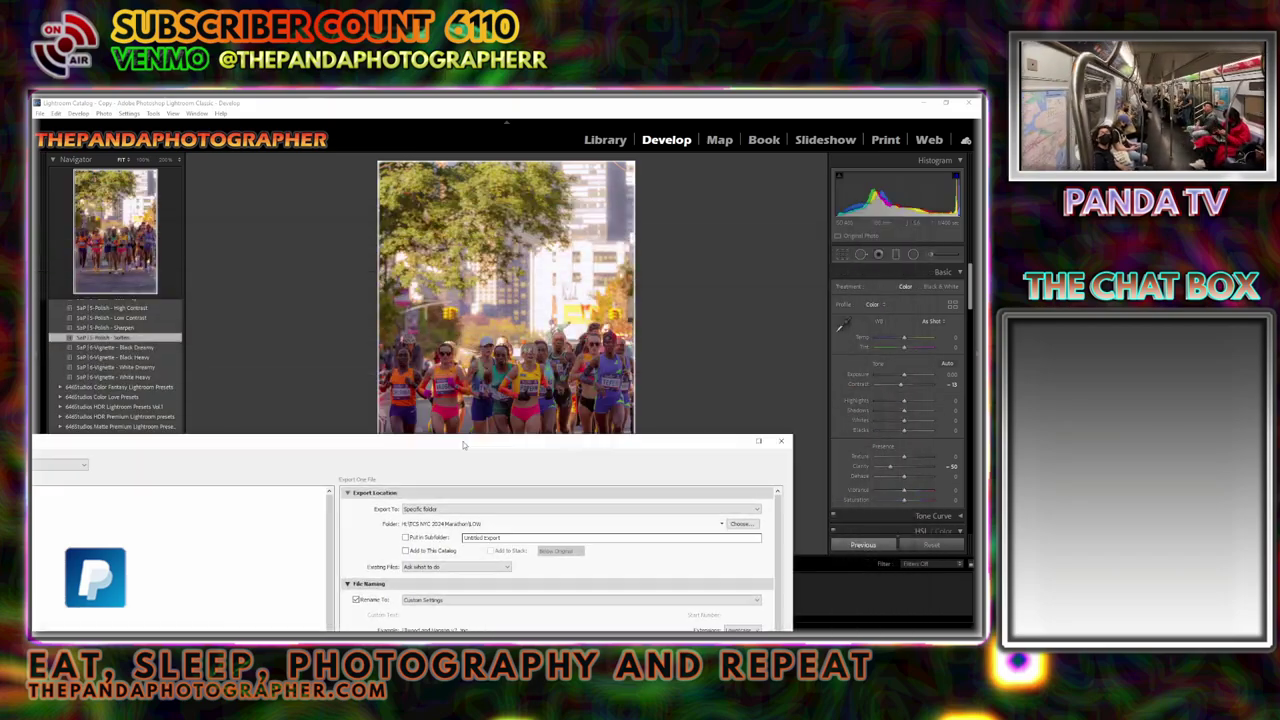
{"action": "left_click", "coordinate": [440, 624]}
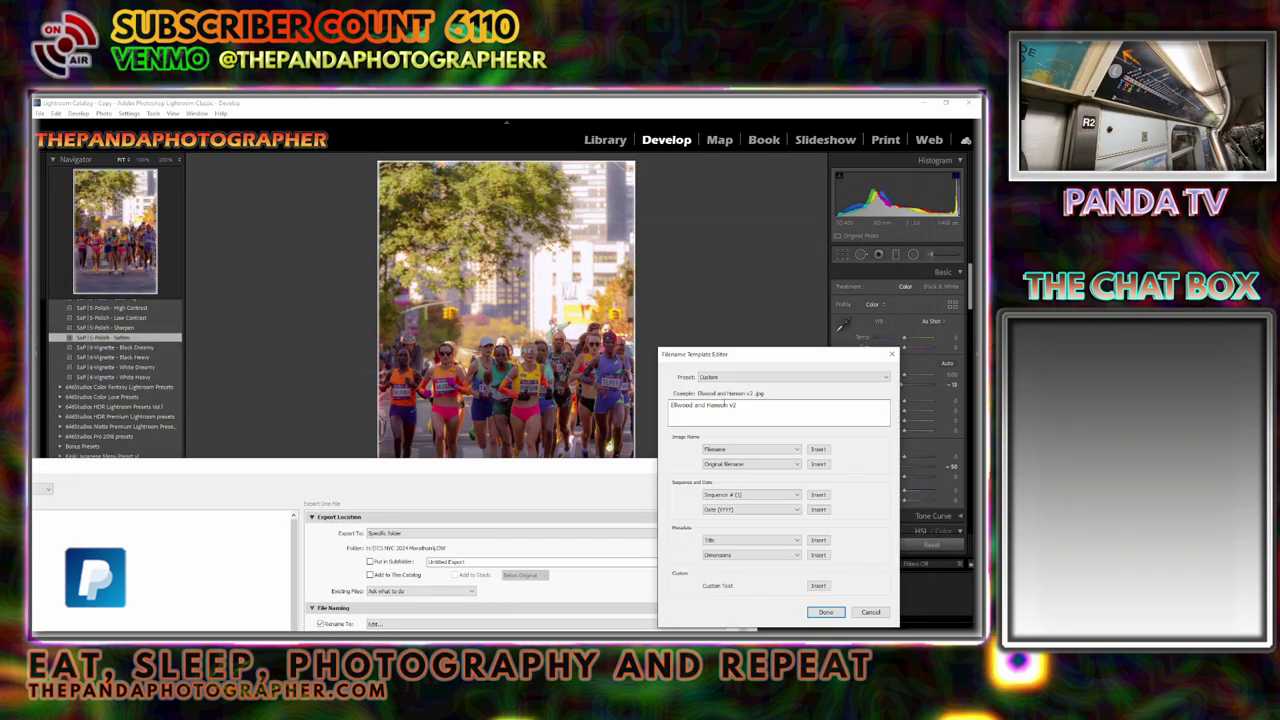
{"action": "key", "text": "BackSpace"}
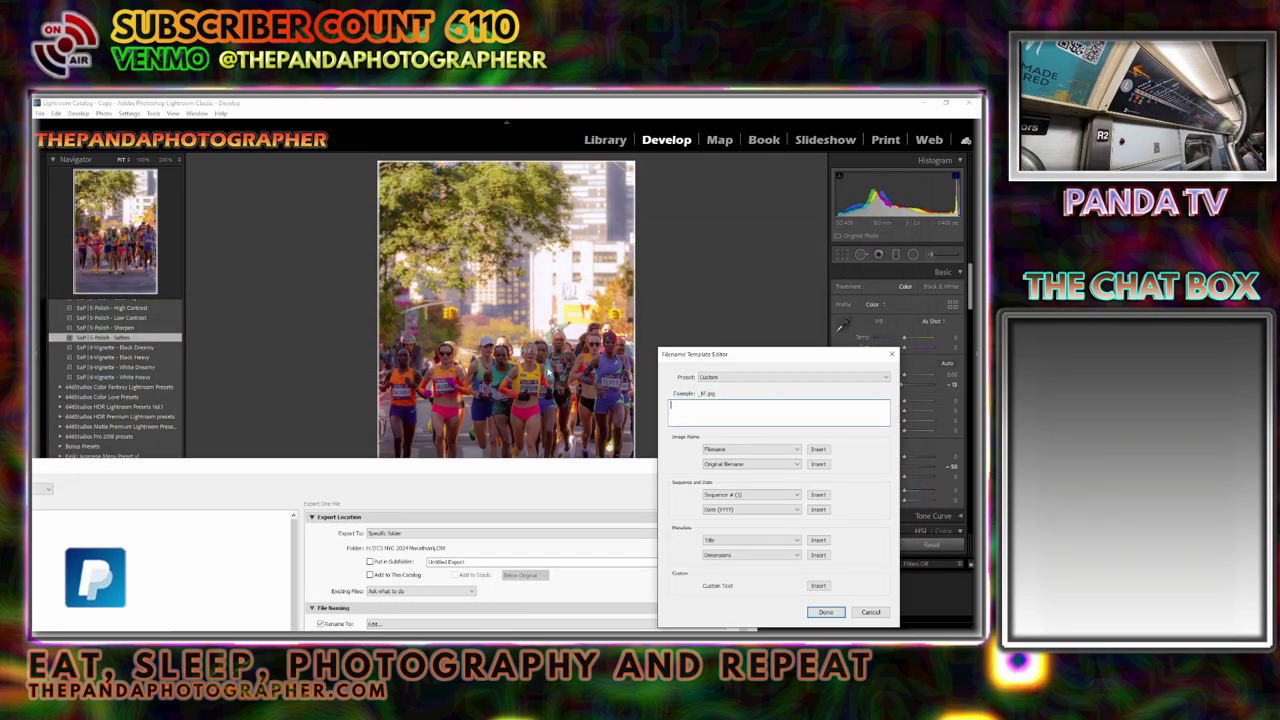
{"action": "type", "text": "Panda"}
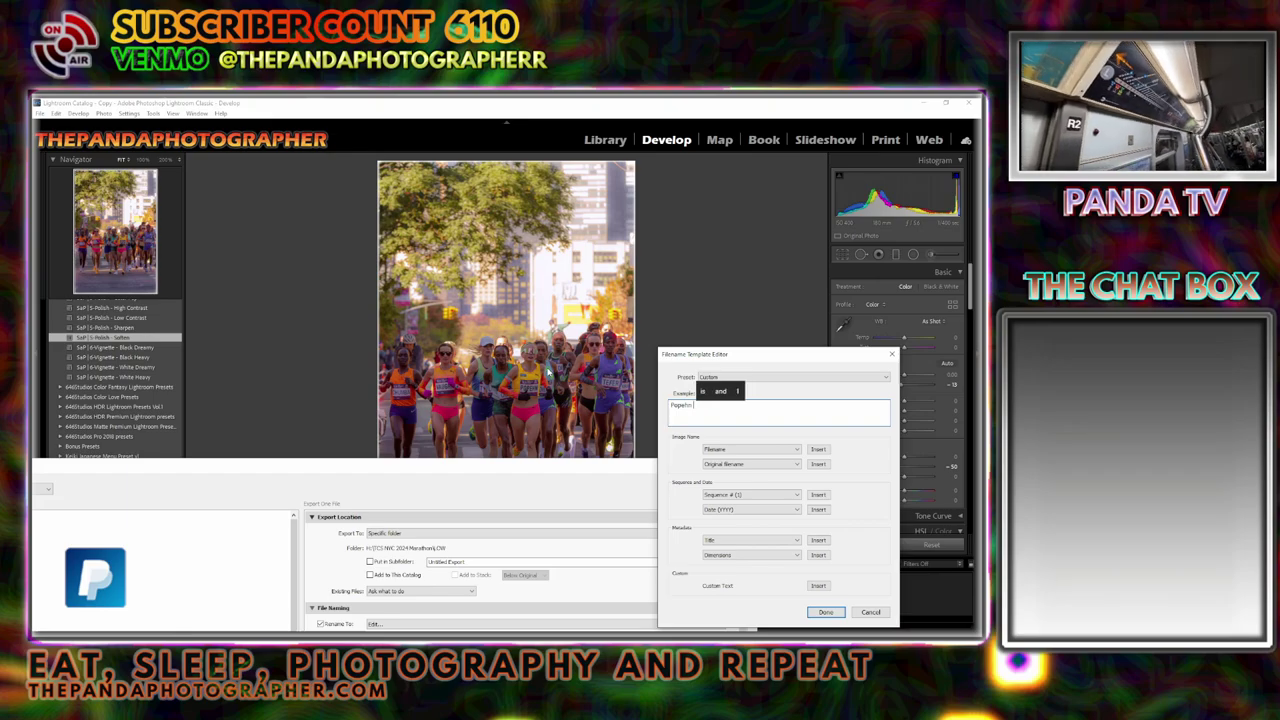
{"action": "type", "text": " Tefera "}
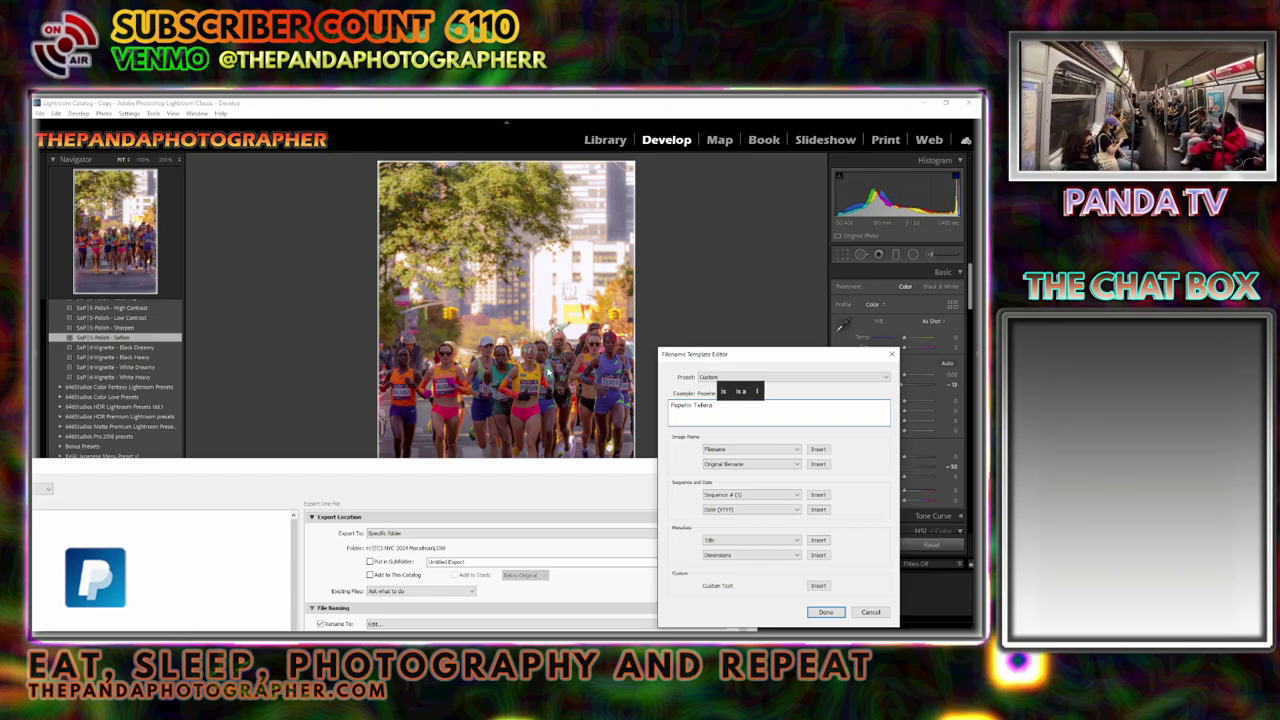
{"action": "type", "text": "Vaug"}
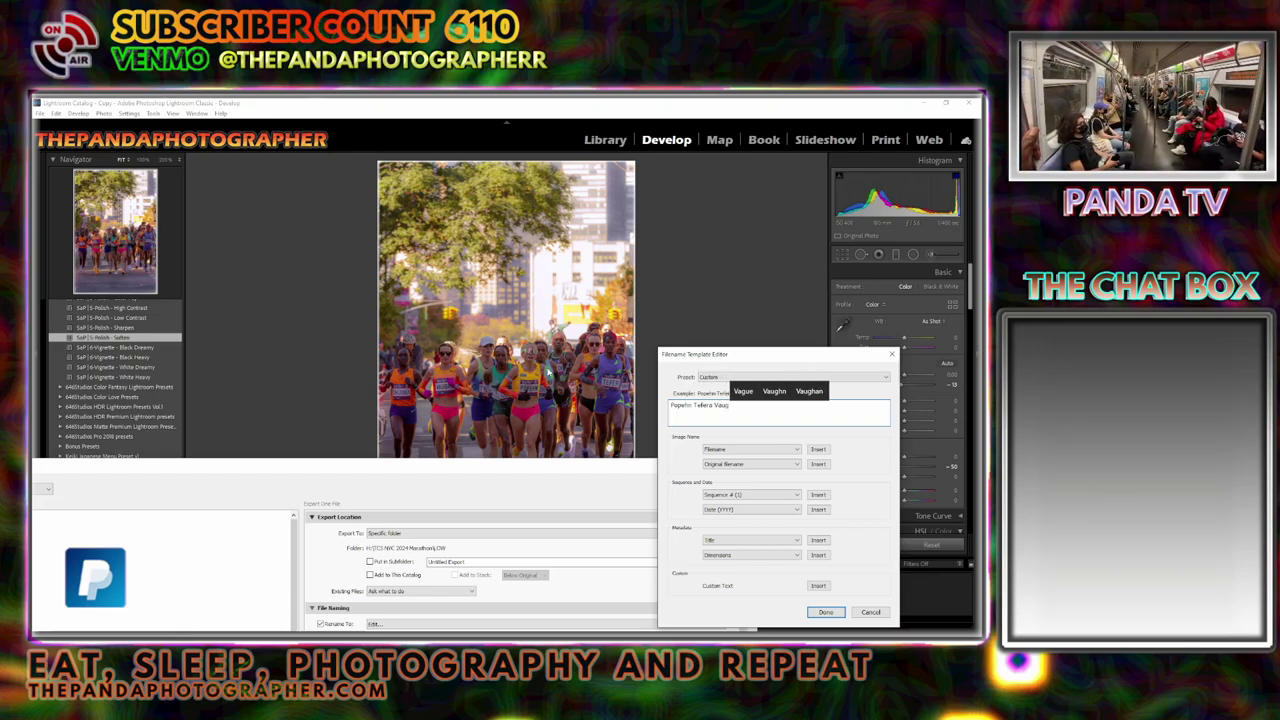
{"action": "type", "text": "e"}
{"action": "key", "text": "BackSpace"}
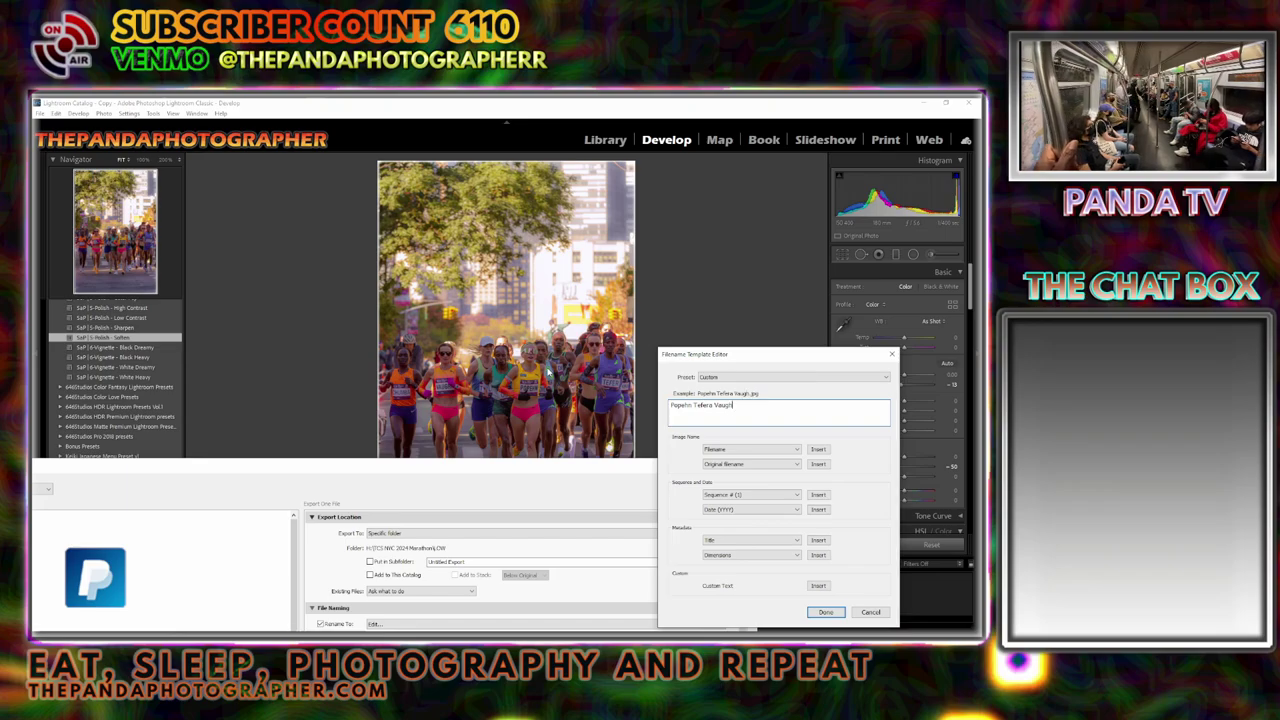
{"action": "type", "text": "hn, Chum"}
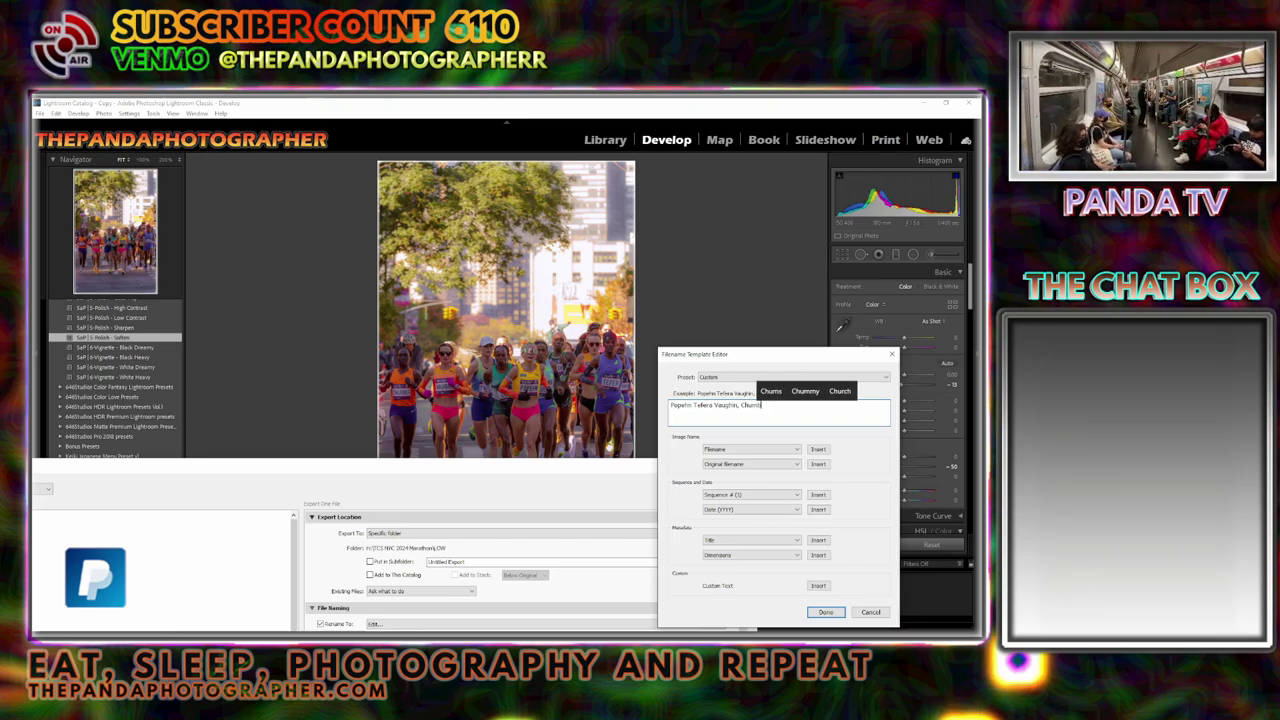
{"action": "type", "text": "ba, "}
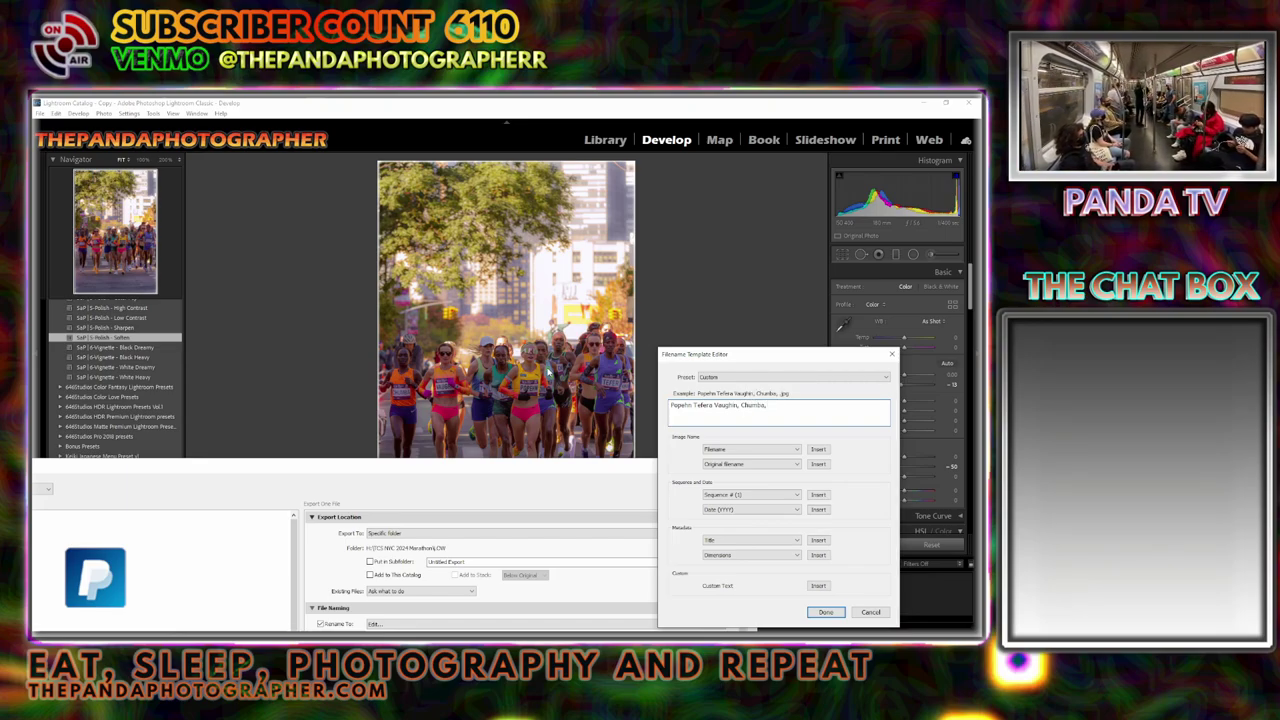
{"action": "type", "text": "Kirs"}
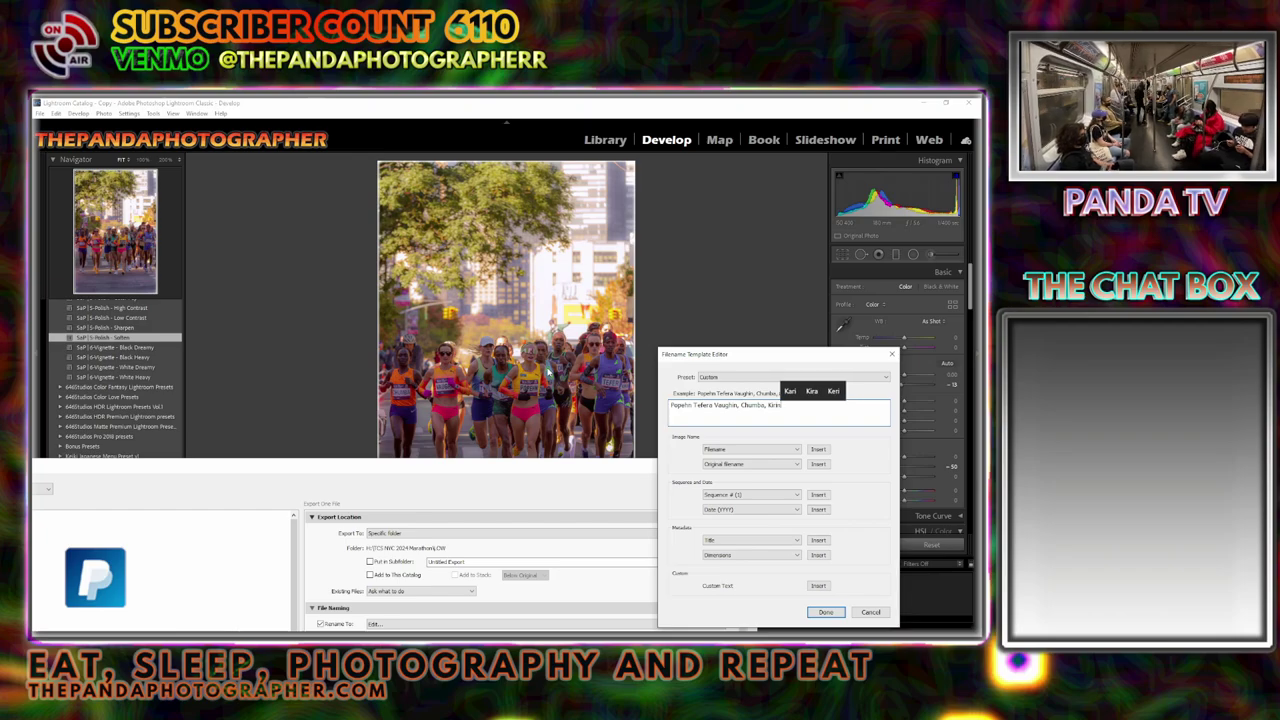
{"action": "type", "text": "ir"}
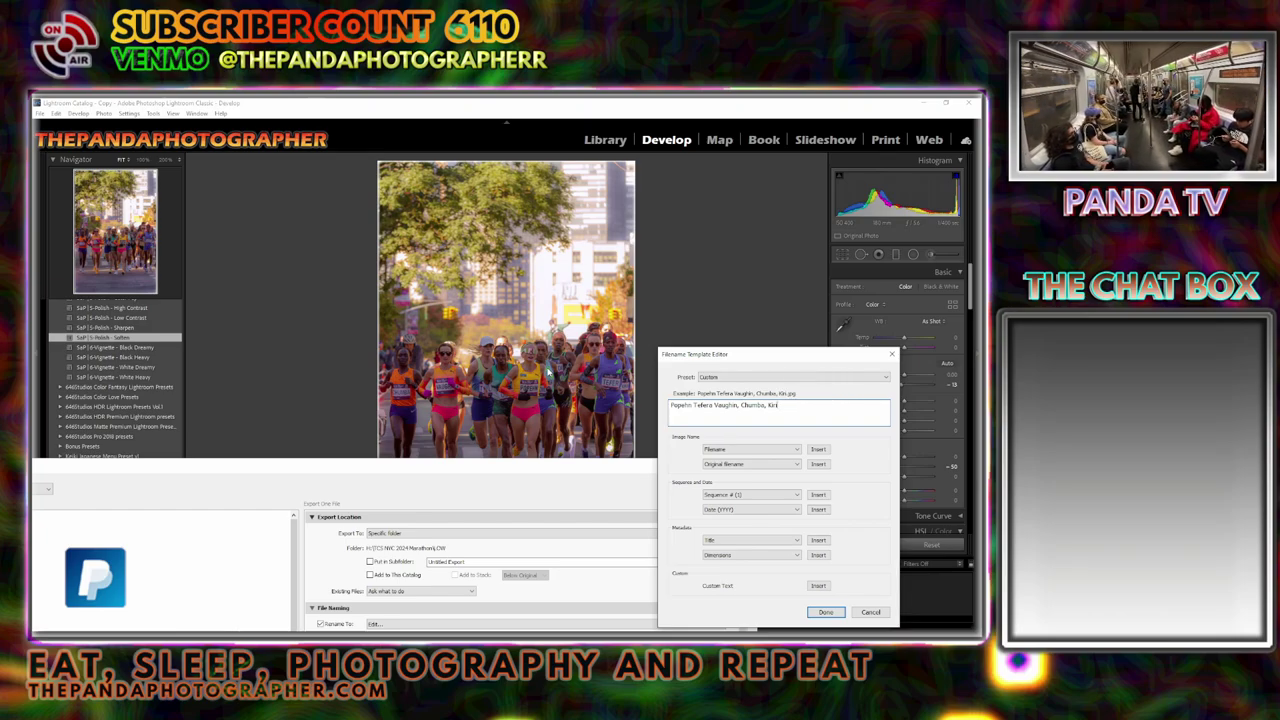
{"action": "type", "text": "u"}
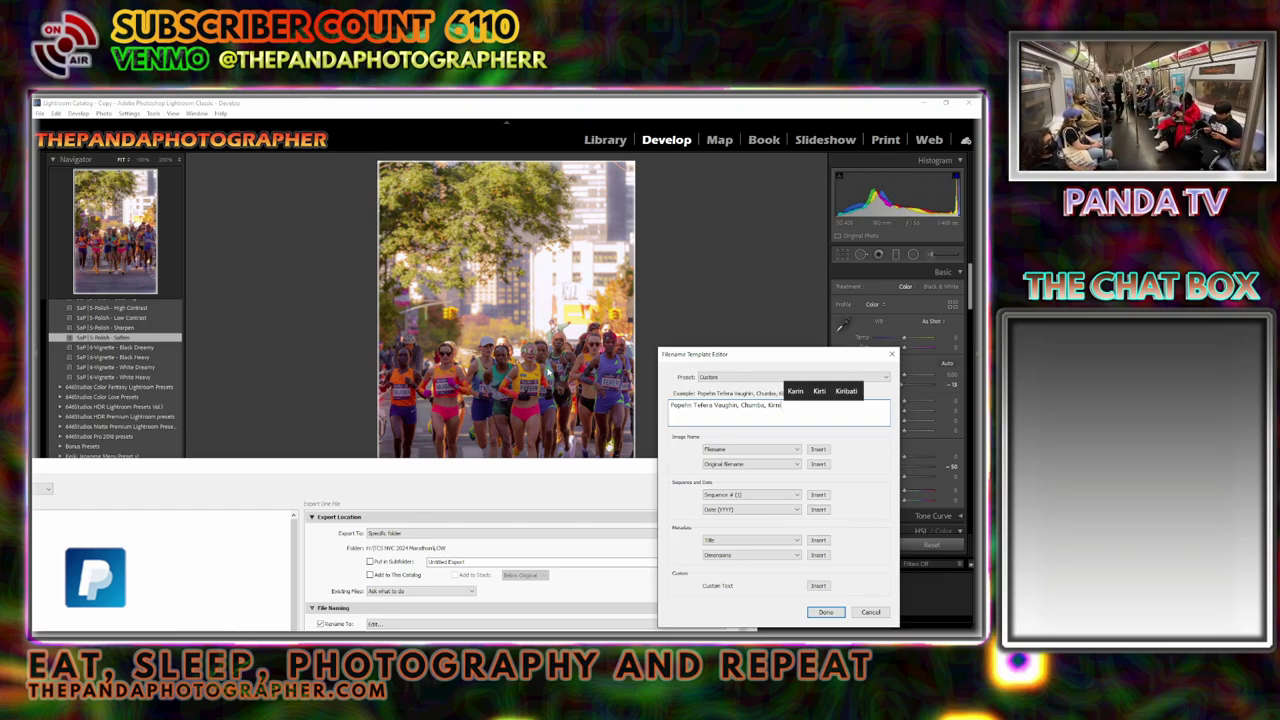
{"action": "type", "text": ", "}
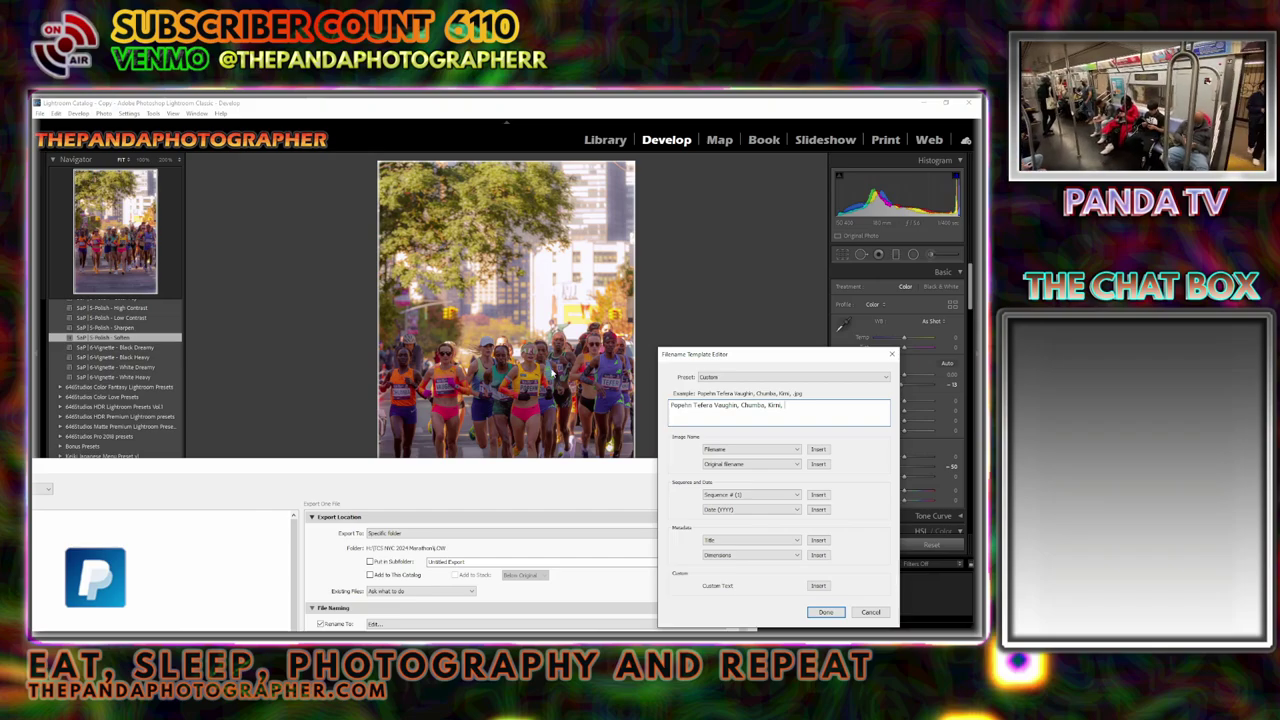
{"action": "type", "text": "(wom"}
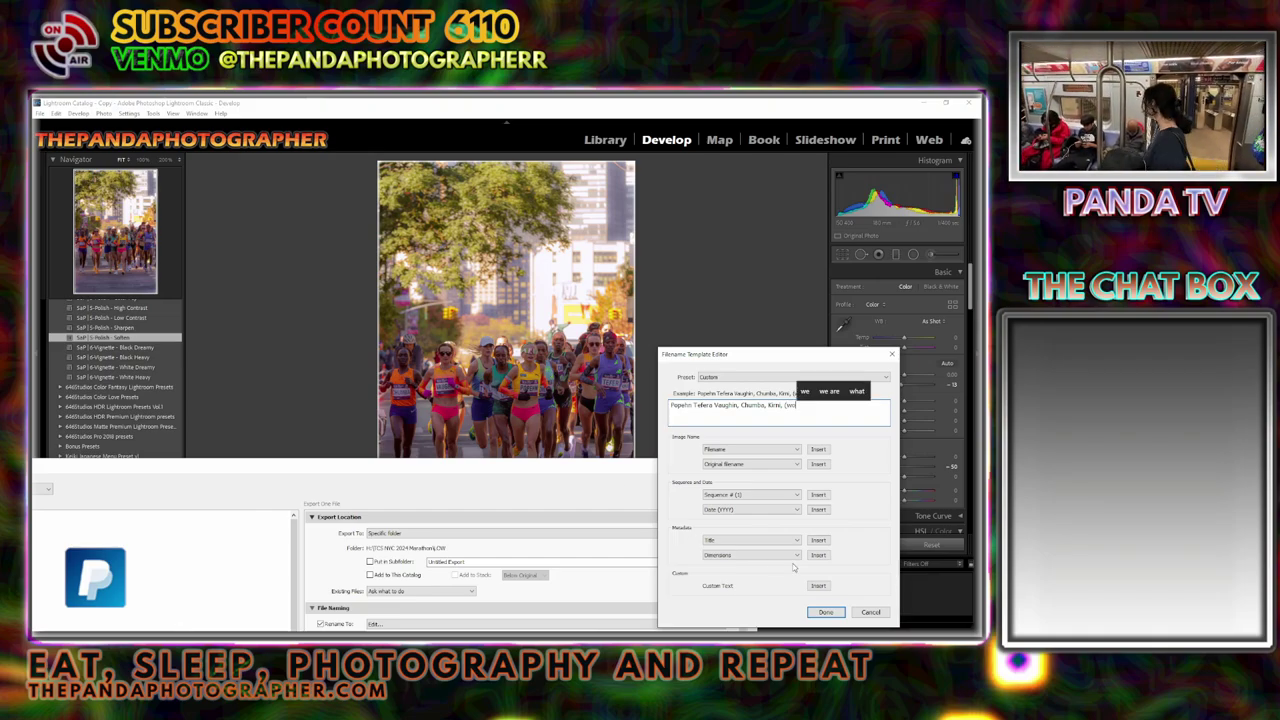
{"action": "type", "text": "en wave"}
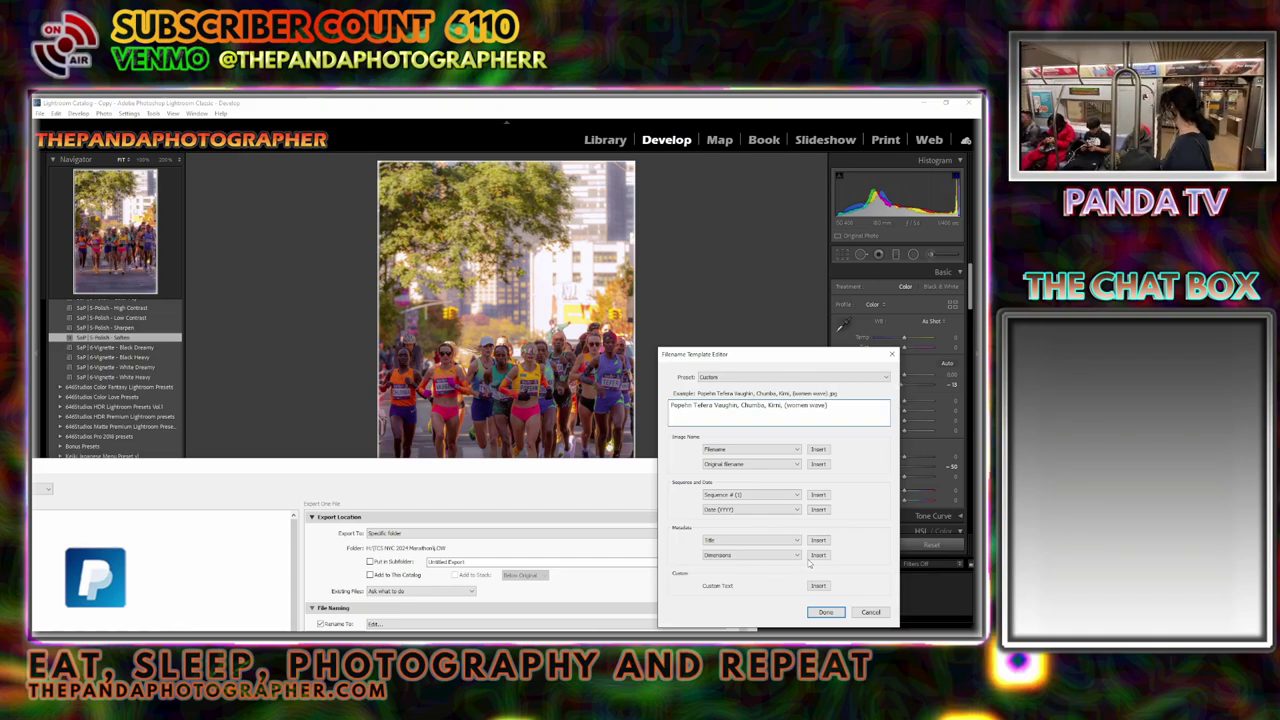
{"action": "left_click", "coordinate": [825, 612]}
{"action": "left_click_drag", "start_coordinate": [631, 465], "coordinate": [671, 408]}
{"action": "double_click", "coordinate": [671, 405]}
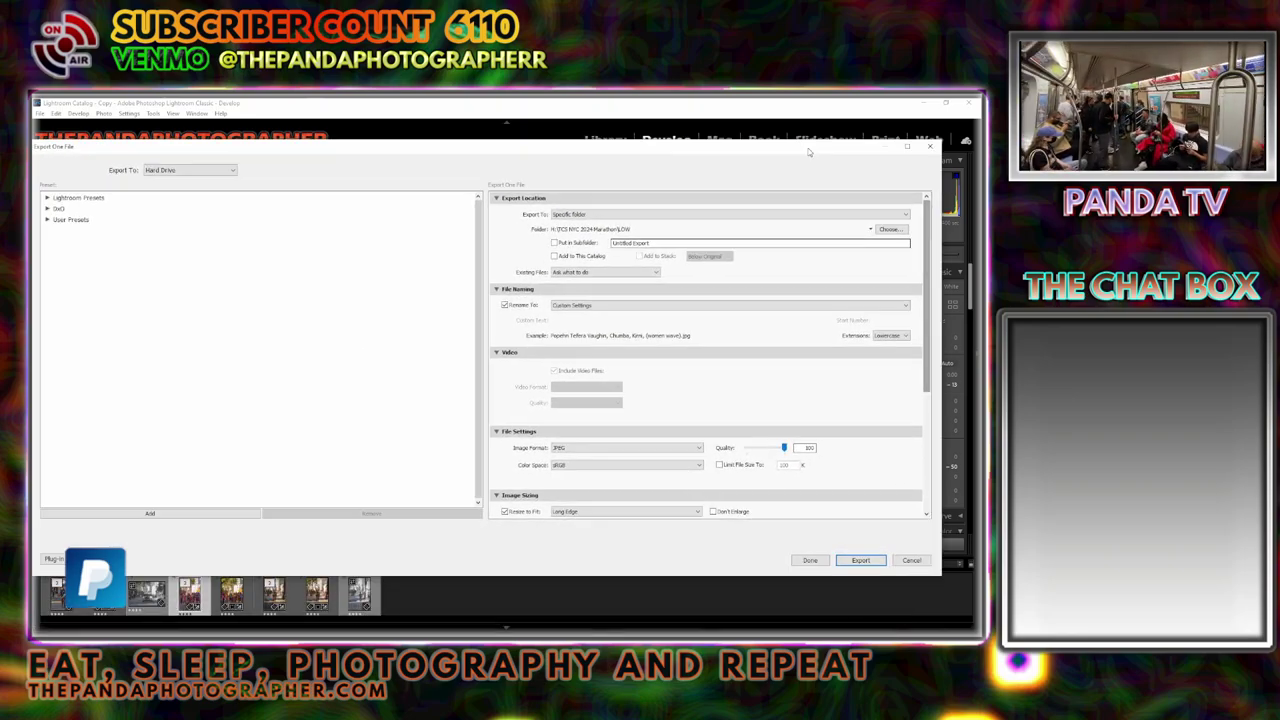
{"action": "left_click", "coordinate": [862, 558]}
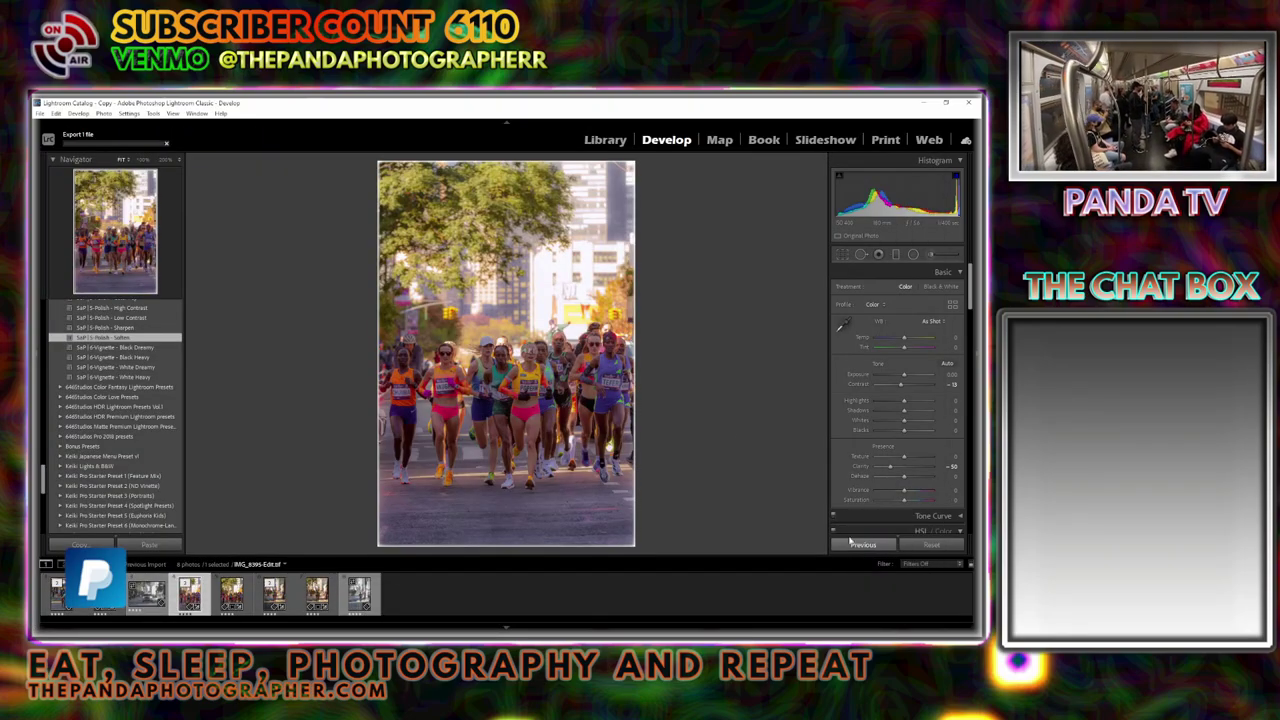
Step: Export the photo again as a JPEG into the HIGH marathon folder
{"action": "left_click", "coordinate": [44, 114]}
{"action": "left_click", "coordinate": [90, 238]}
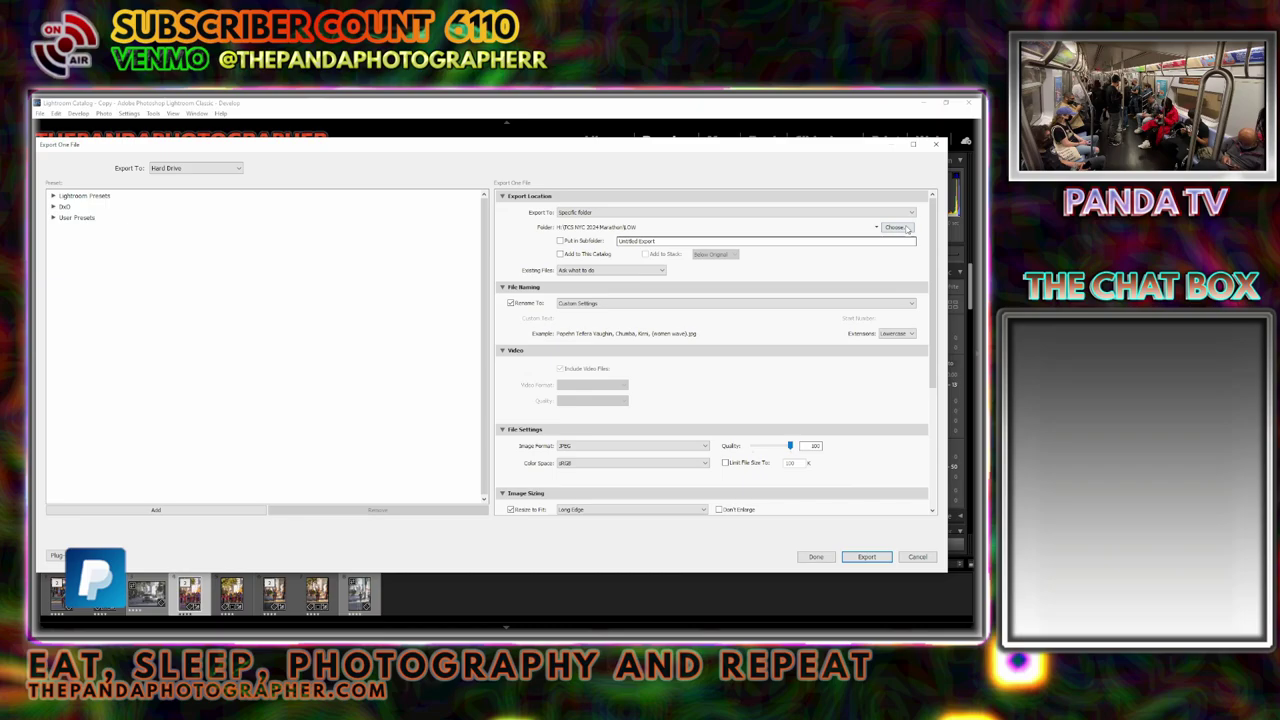
{"action": "left_click", "coordinate": [899, 227]}
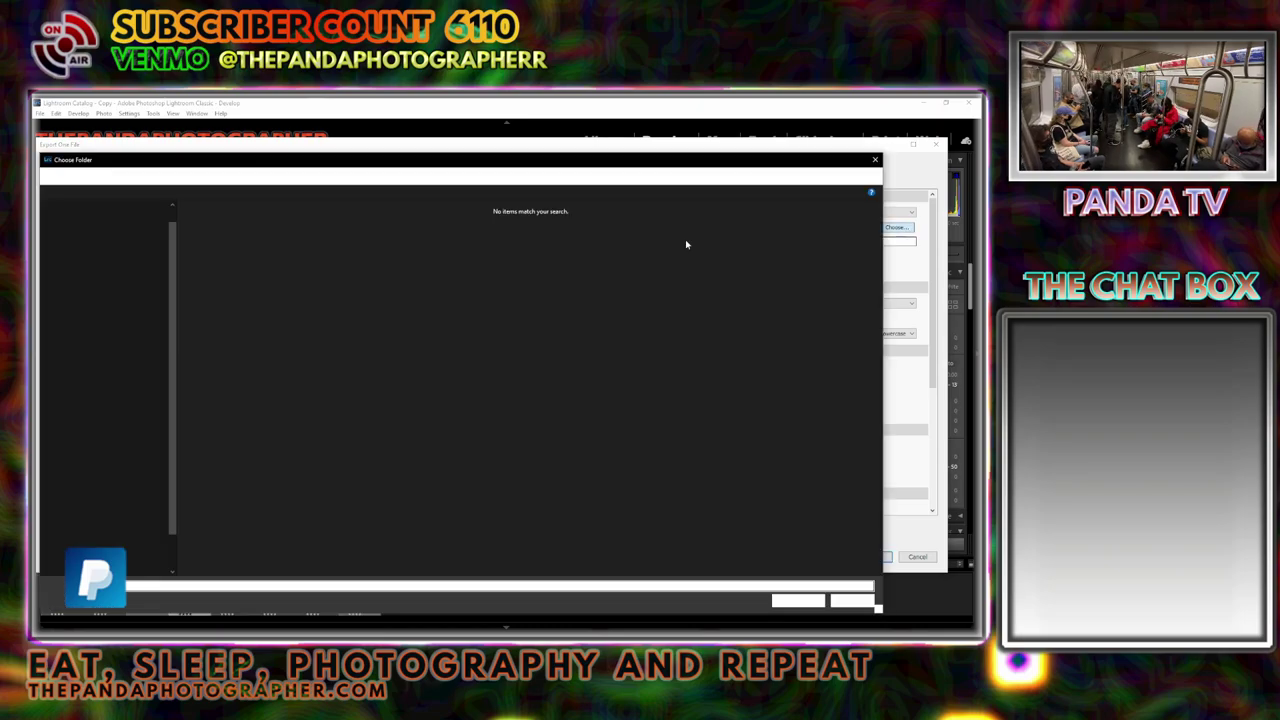
{"action": "double_click", "coordinate": [204, 220]}
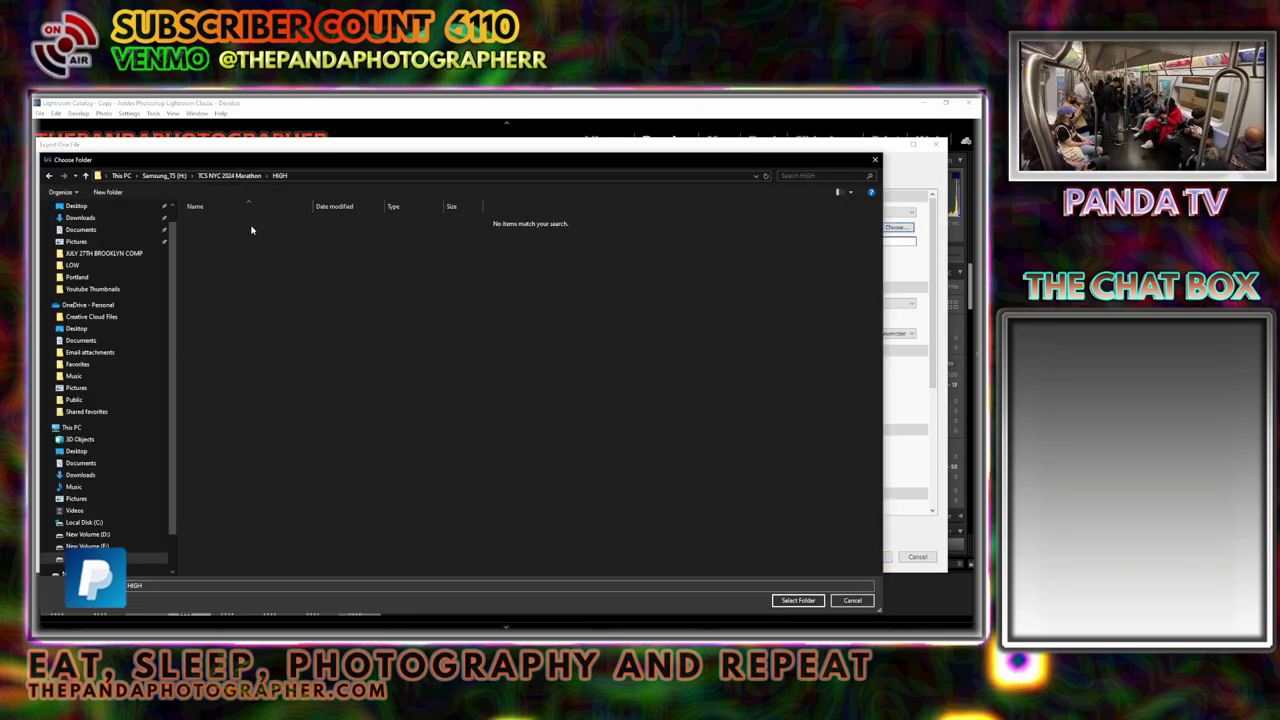
{"action": "left_click", "coordinate": [798, 600]}
{"action": "scroll", "coordinate": [936, 350], "scroll_direction": "down", "scroll_amount": 5}
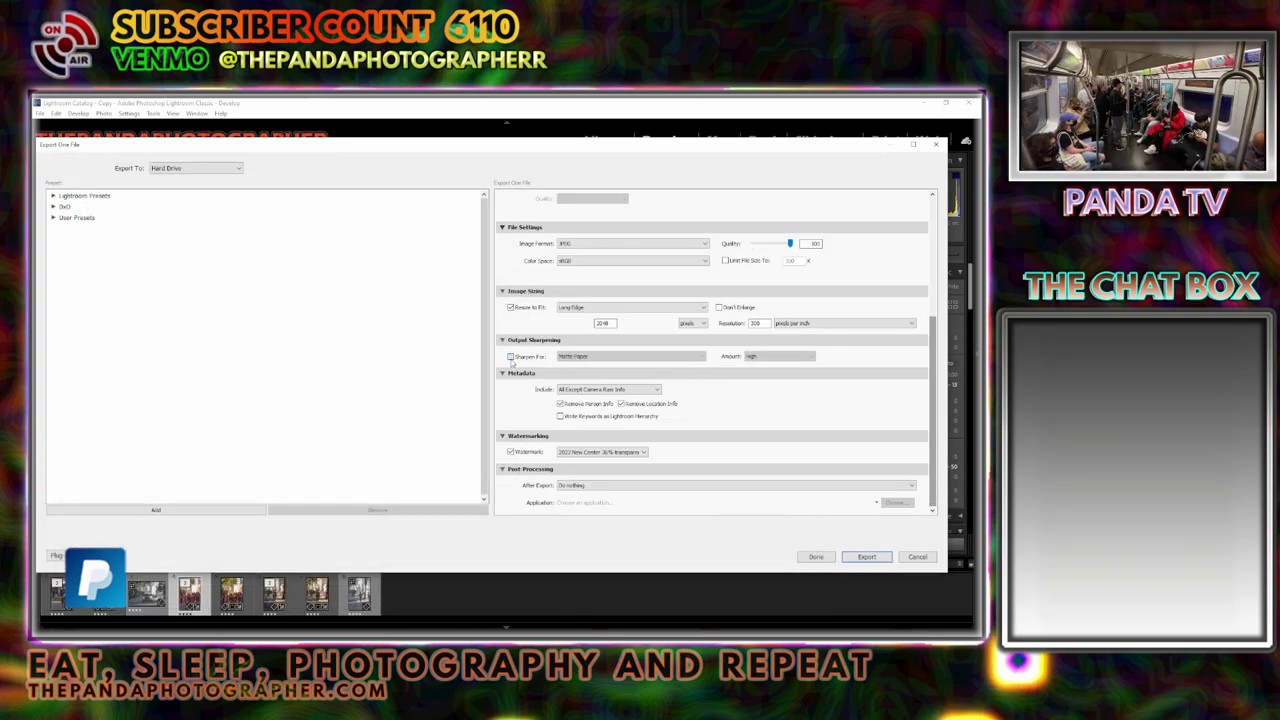
{"action": "left_click", "coordinate": [877, 560]}
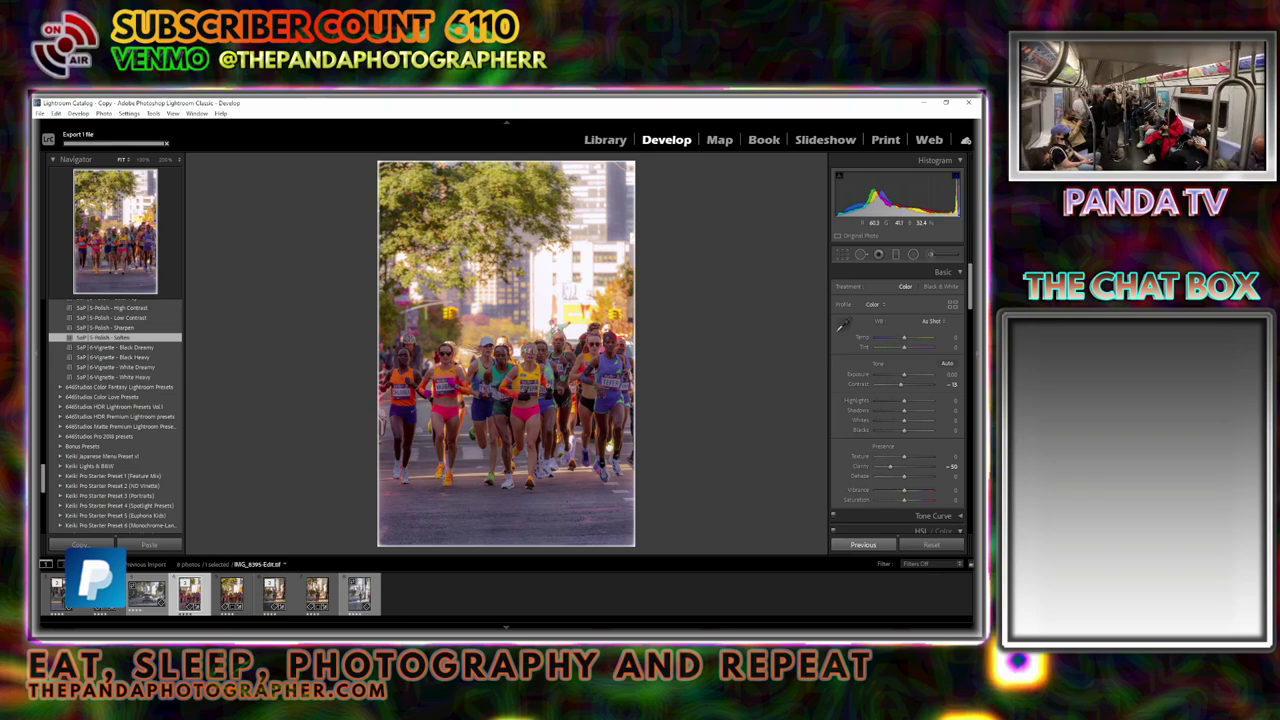